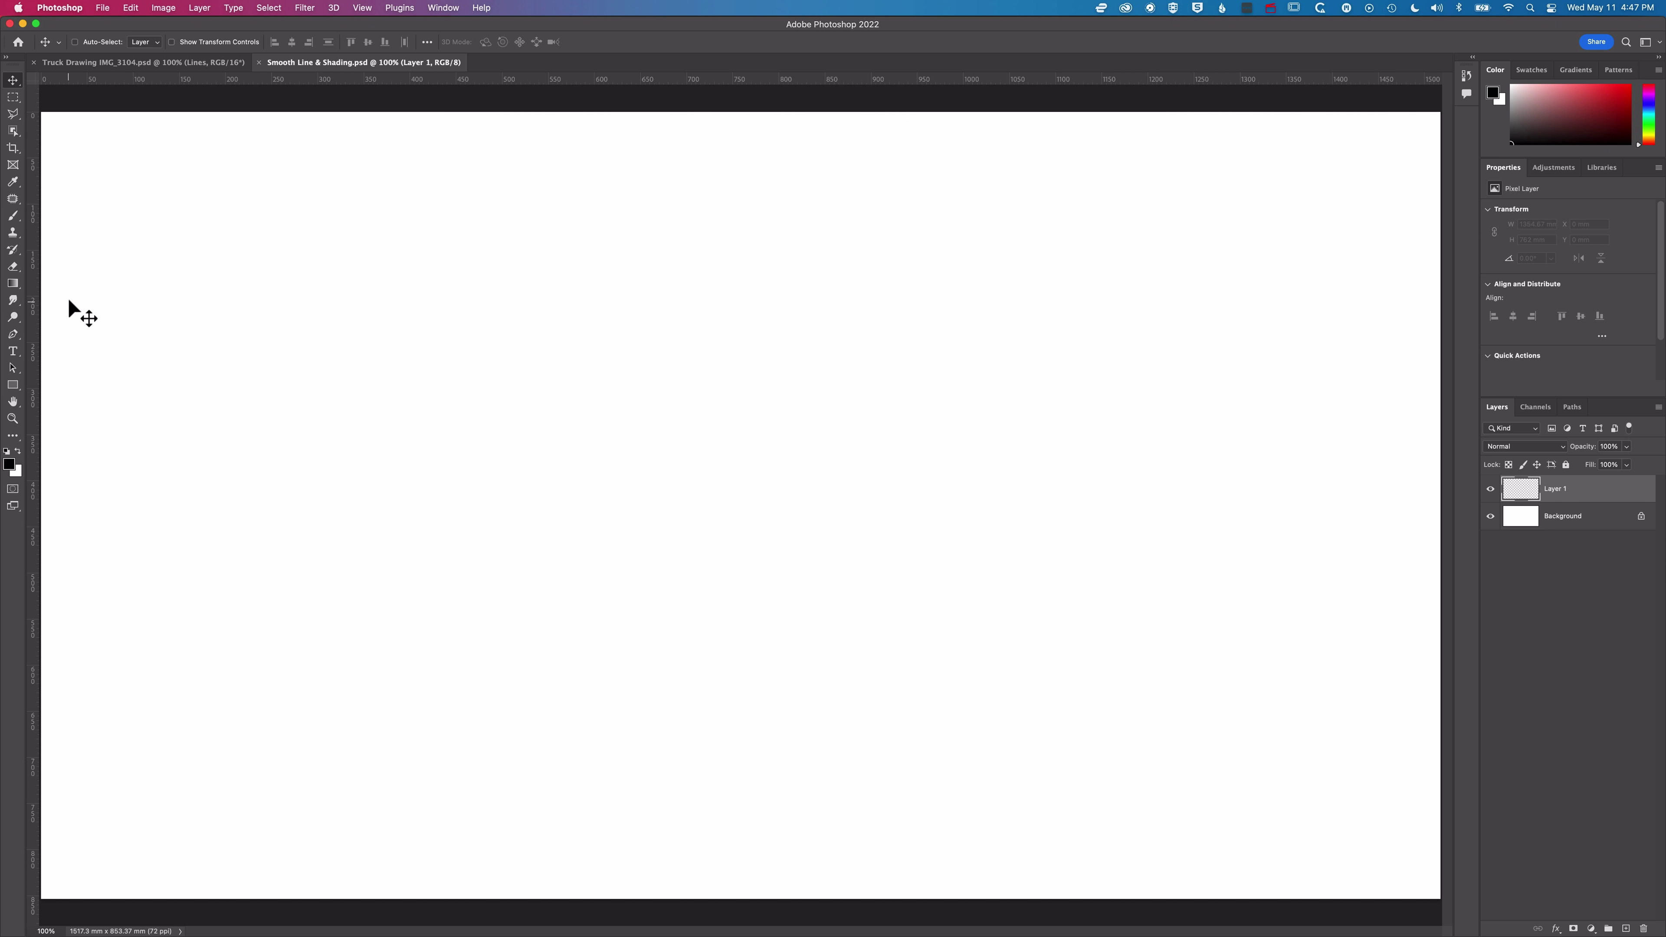
Step: Pick the Brush tool and set it to about 33 px size with 95% hardness
left_click(12, 217)
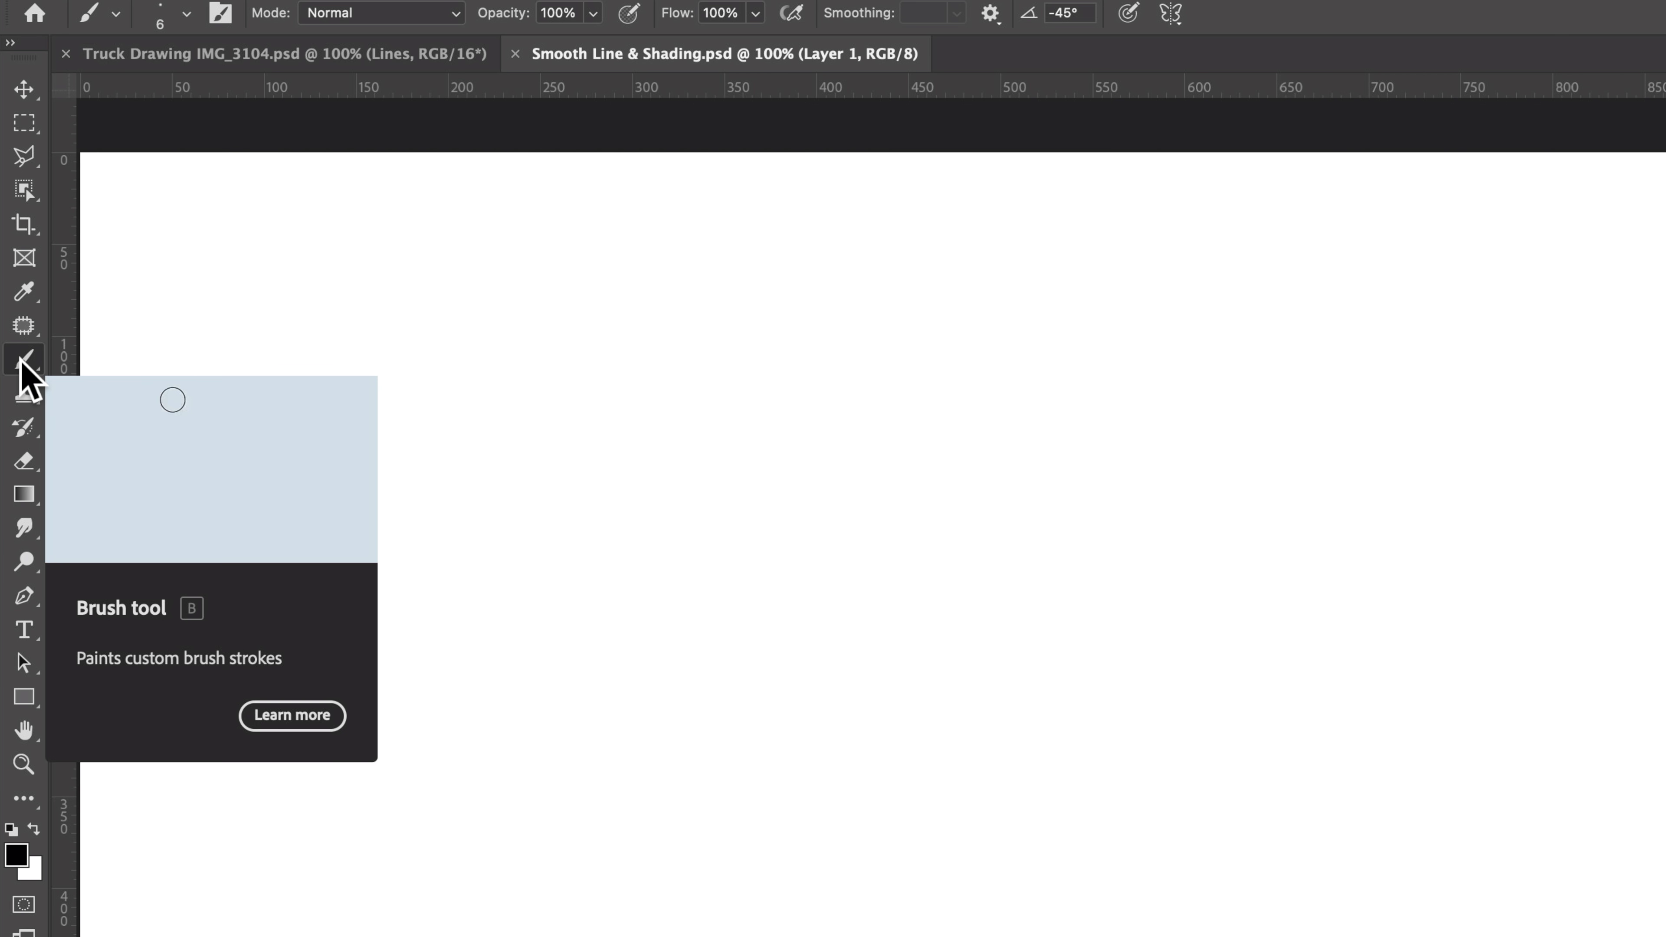
right_click(1326, 547)
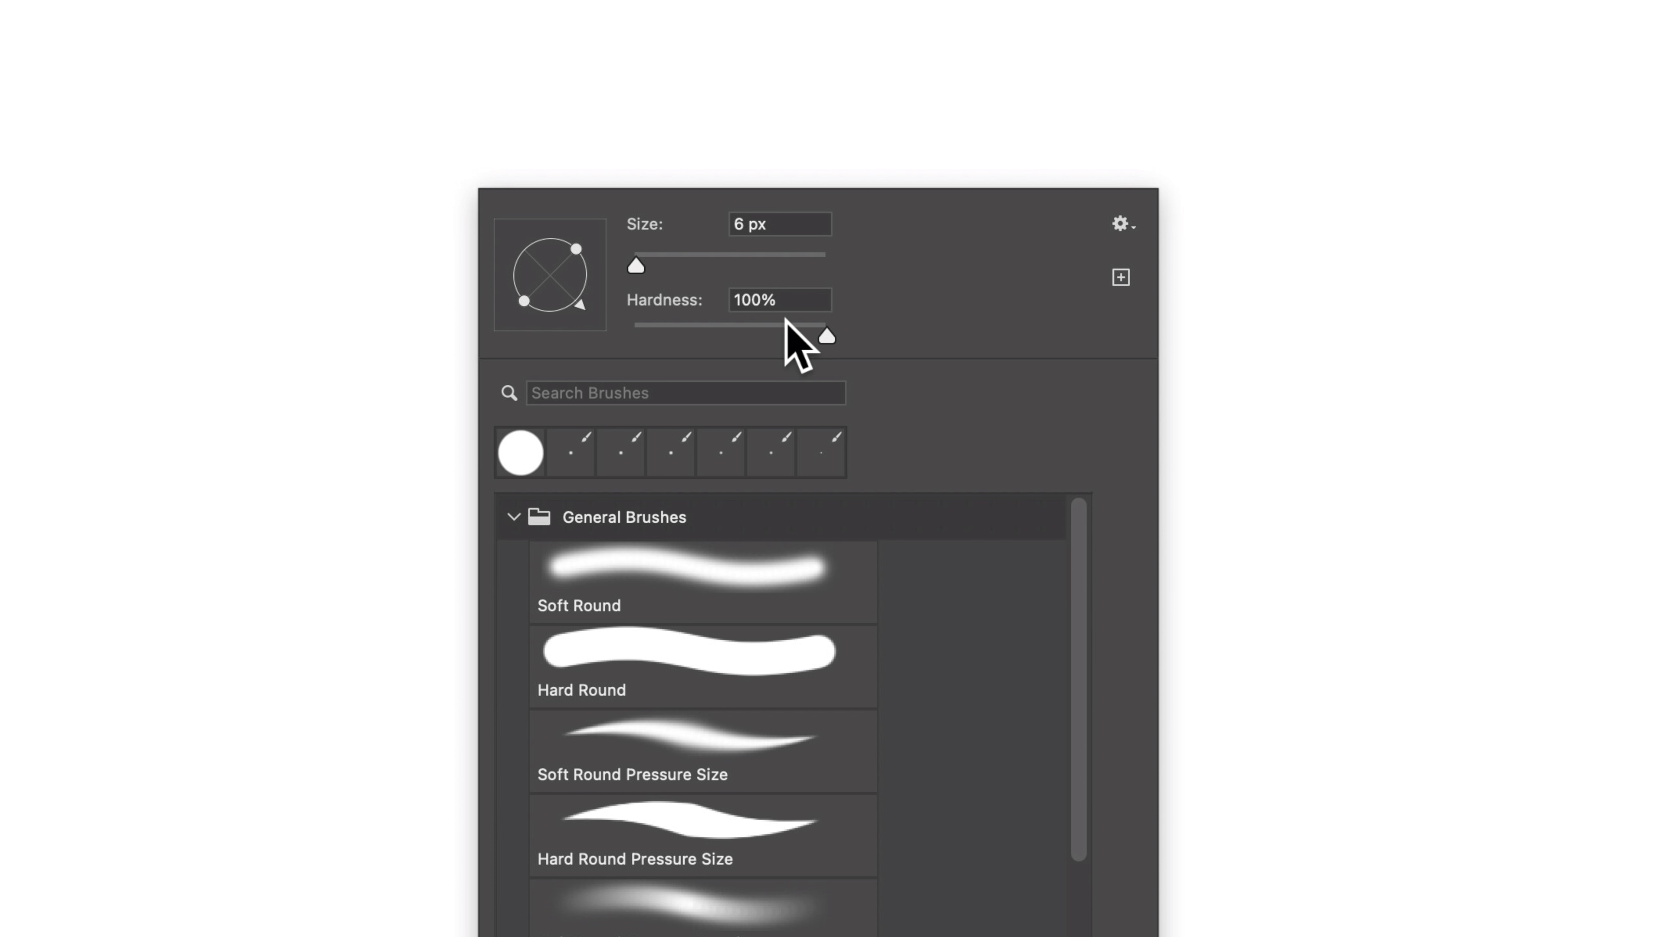
left_click_drag(826, 339, 821, 337)
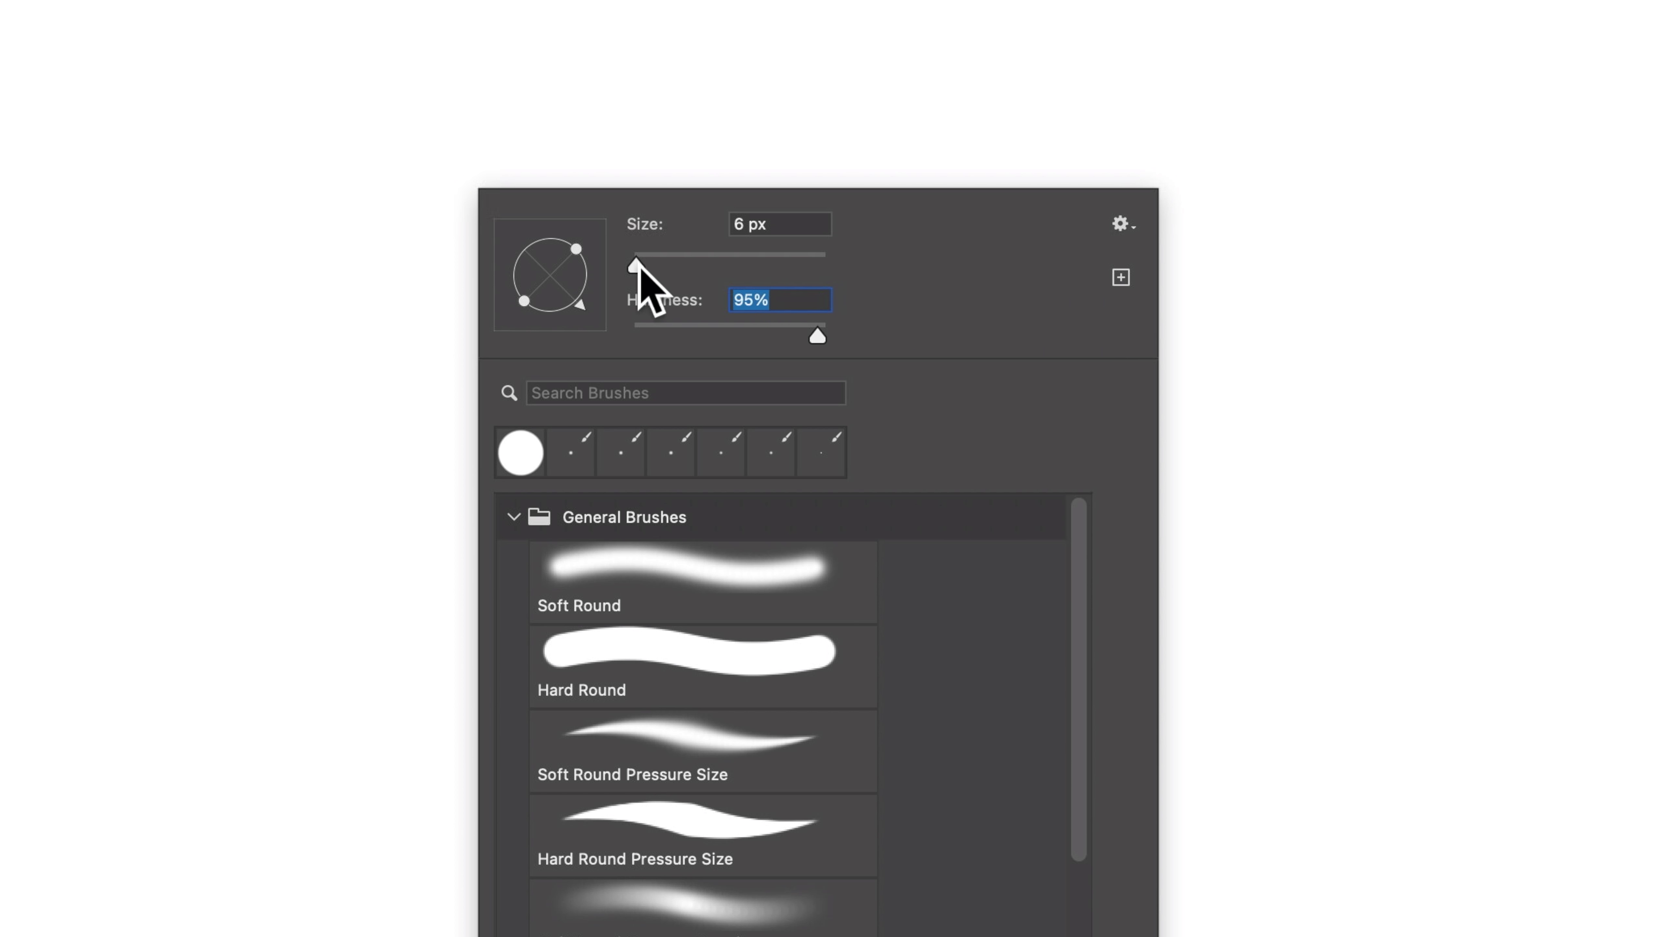
left_click_drag(639, 266, 663, 269)
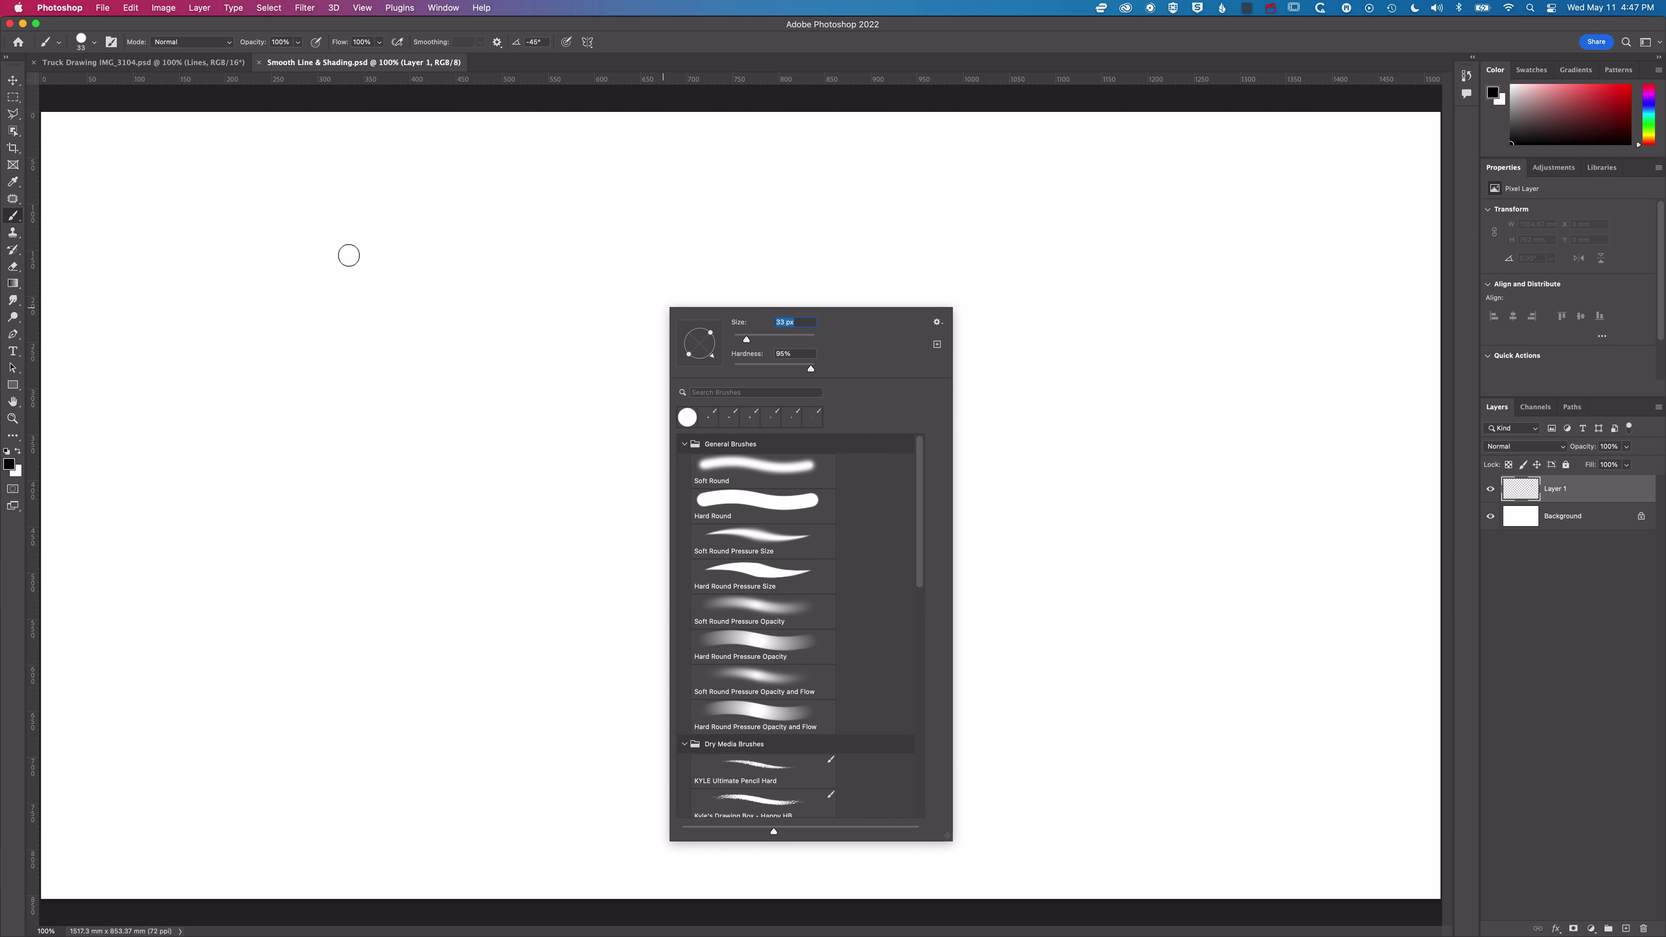
Step: Paint a long black horizontal line, a vertical line on the right, and two diagonals
left_click_drag(349, 255, 982, 257)
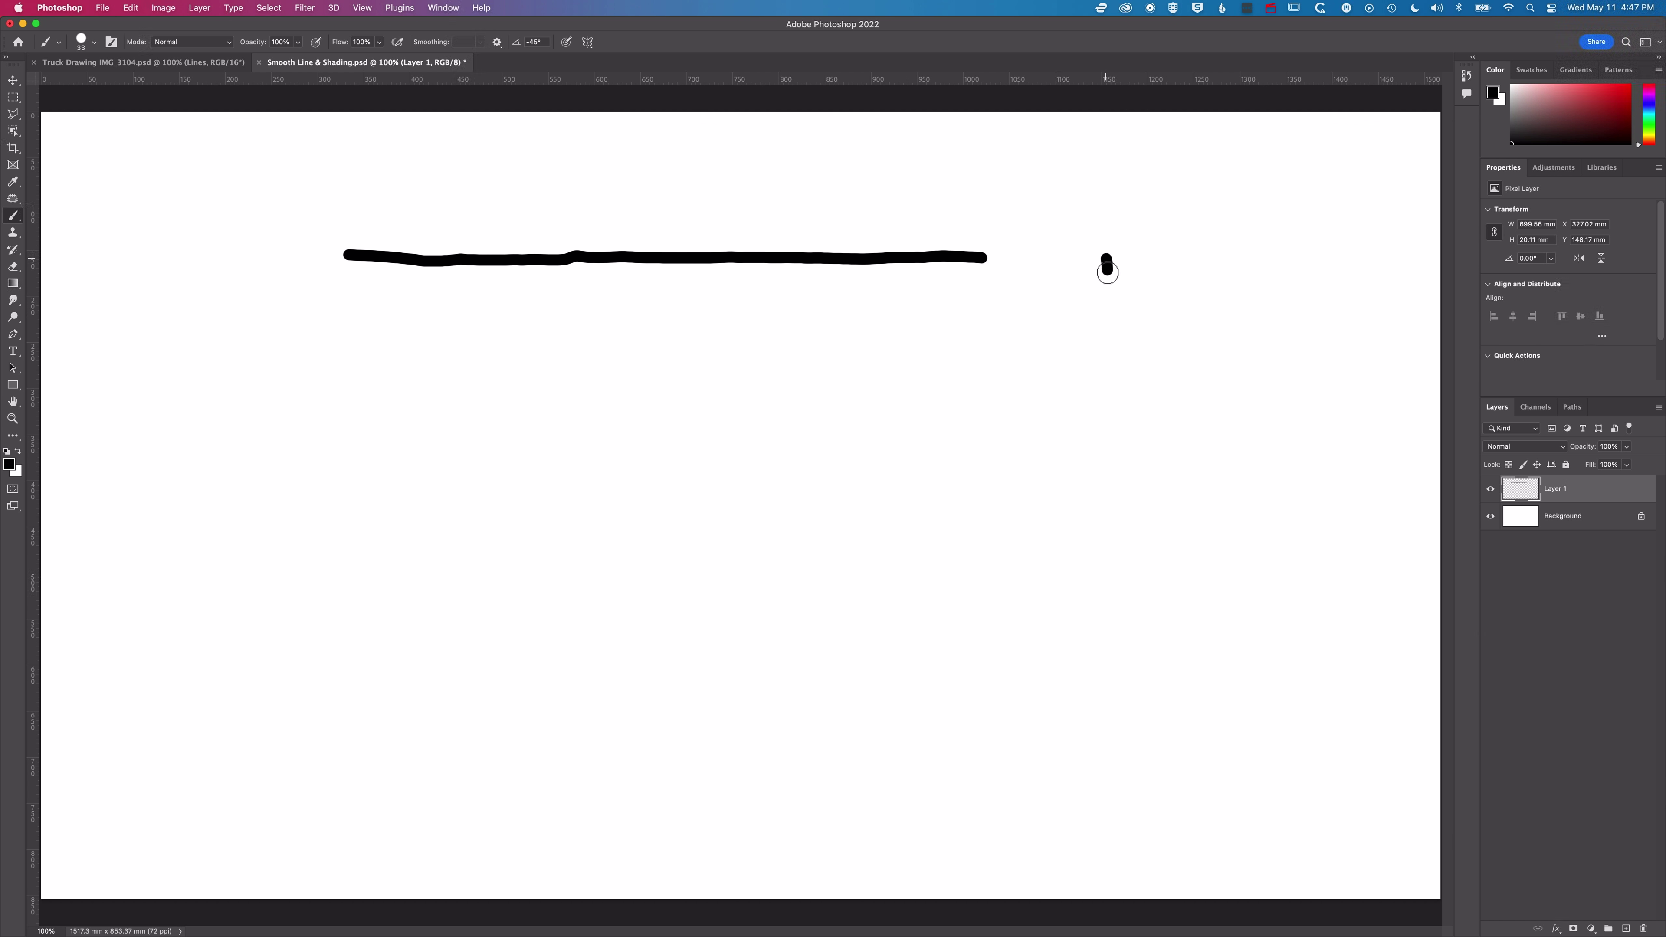
left_click_drag(1108, 272, 1109, 479)
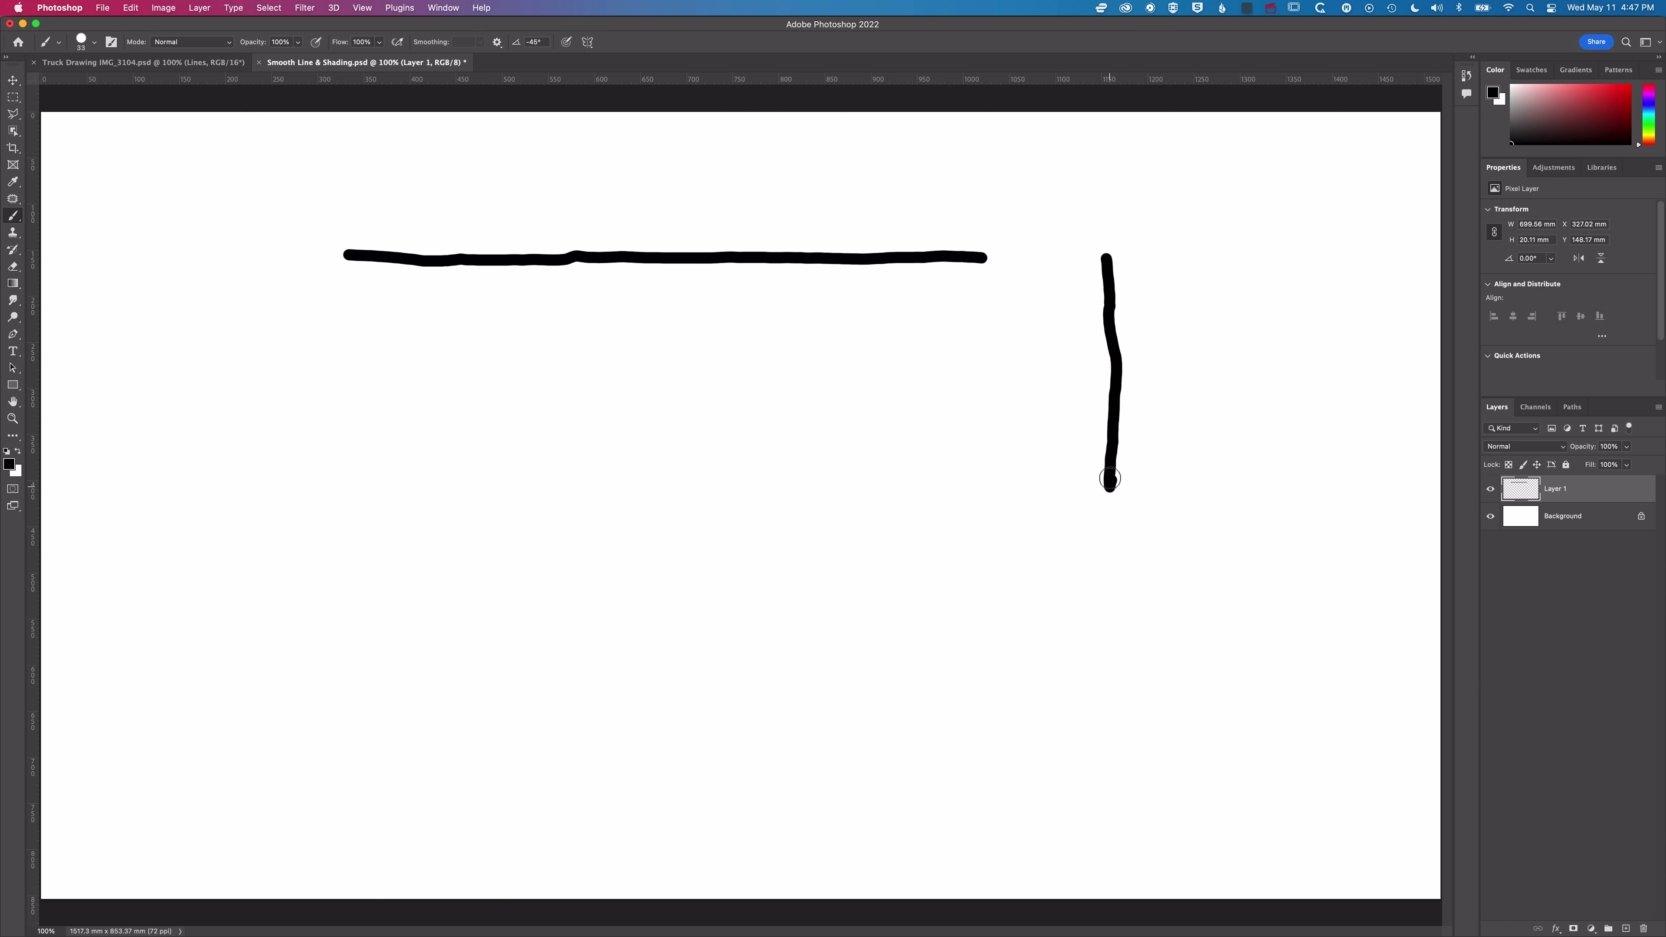
left_click_drag(1023, 306, 834, 459)
left_click_drag(1158, 247, 1315, 480)
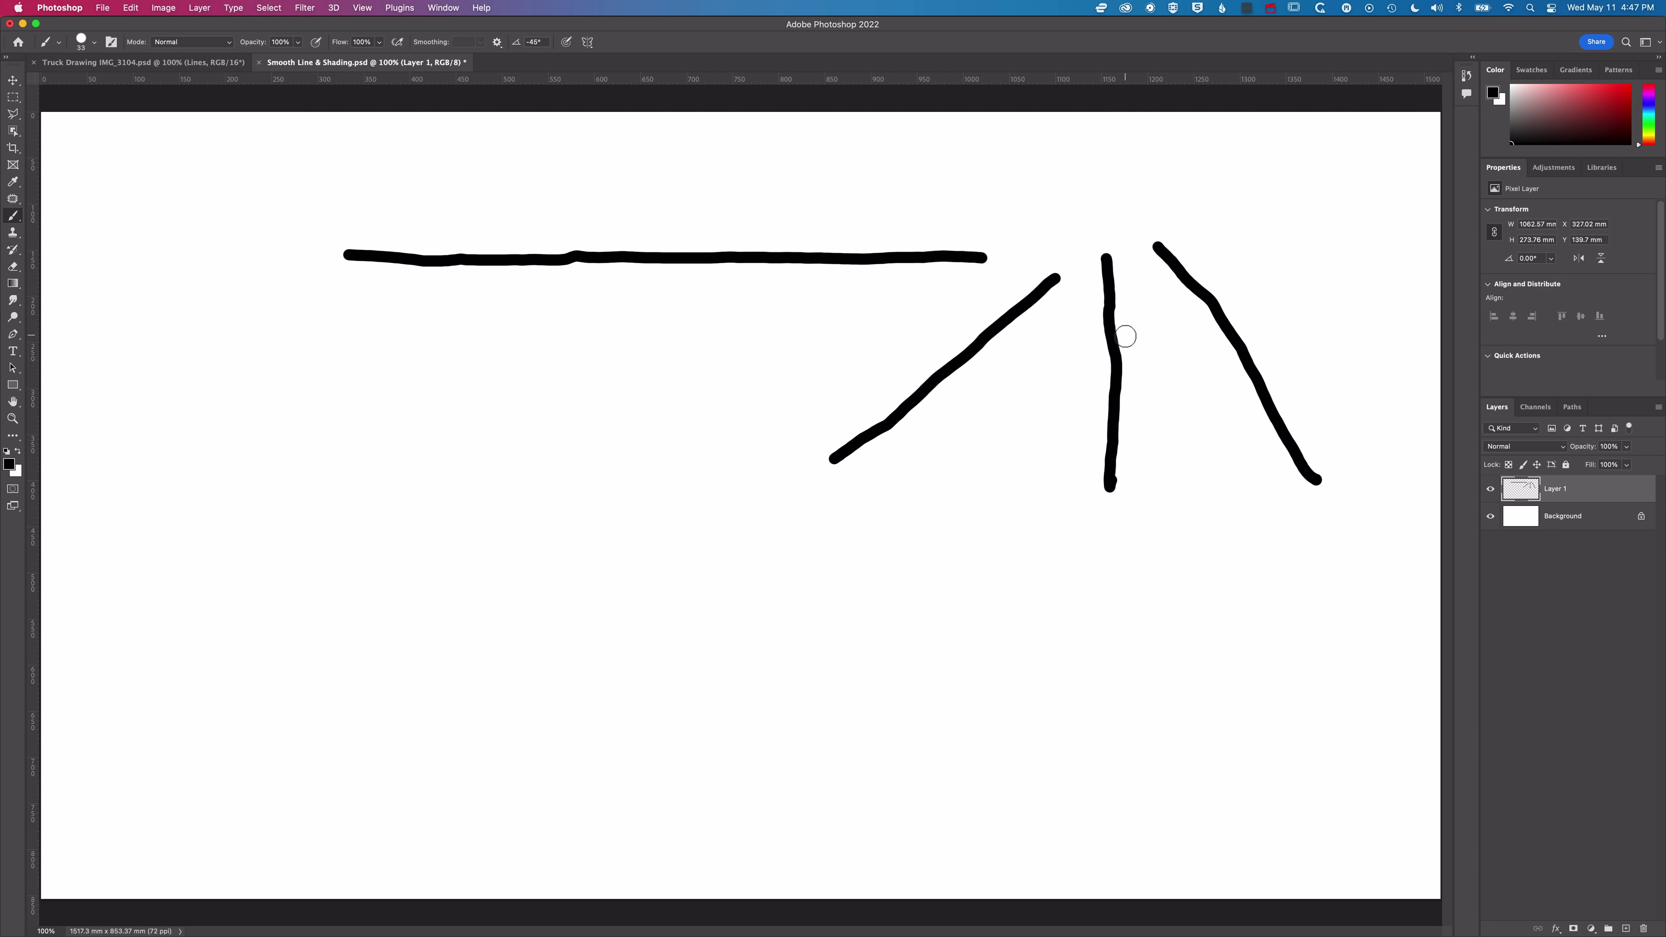
Step: Undo the earlier strokes and paint two long black horizontal lines
key("super+z")
key("super+z")
key("super+z")
key("super+z")
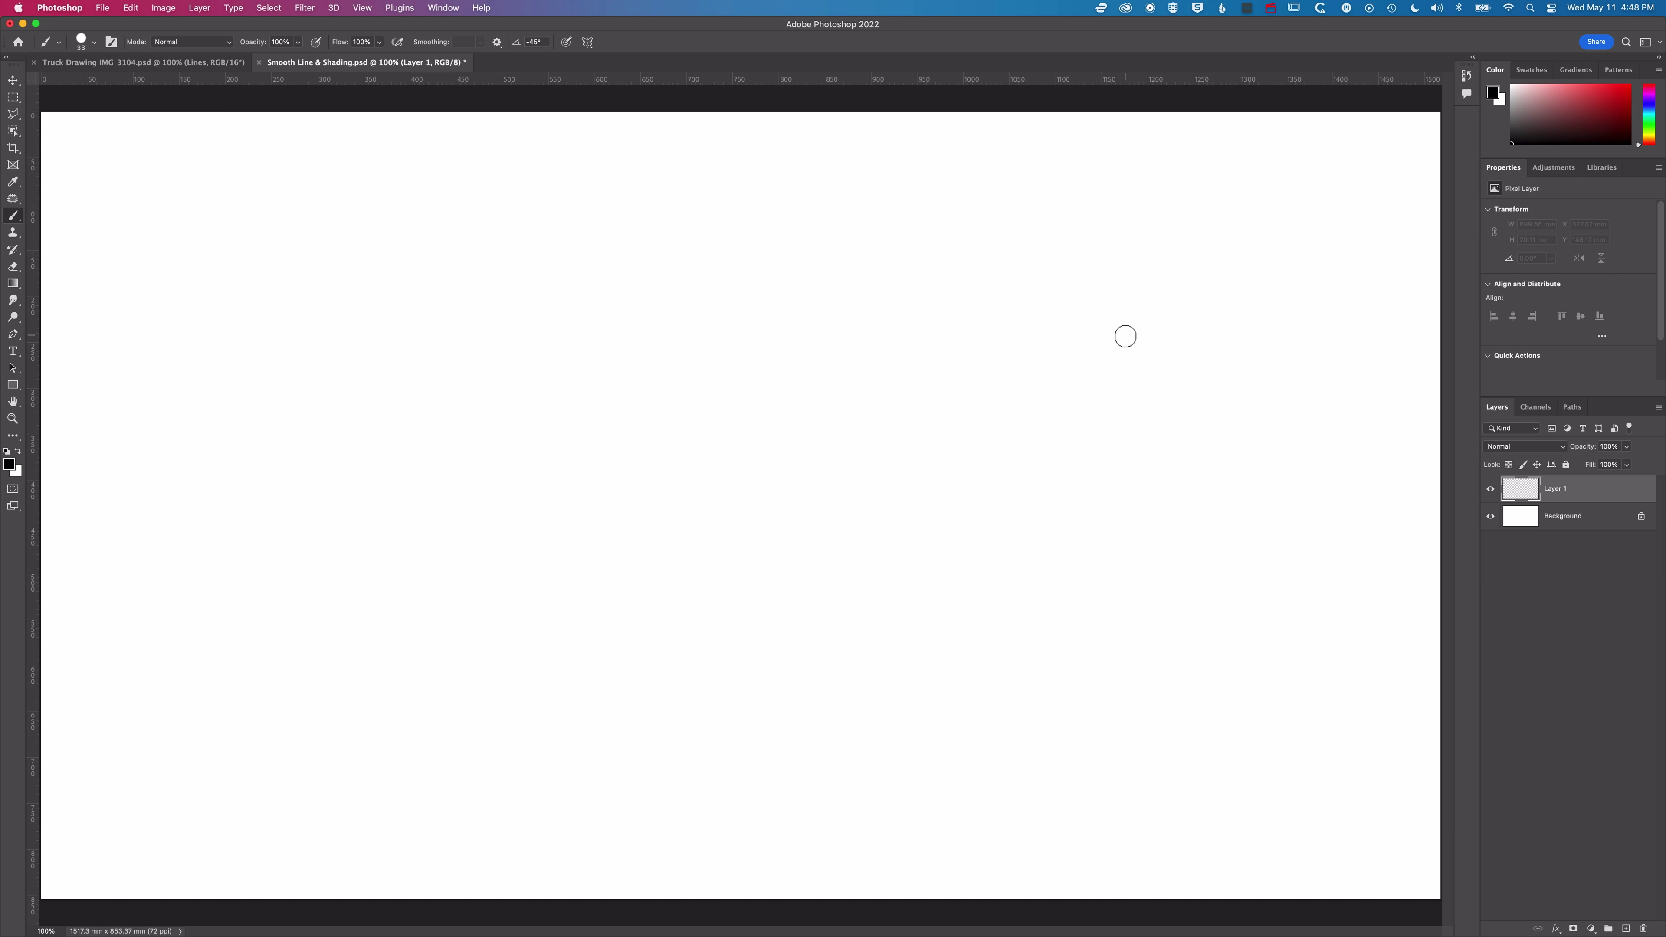
left_click_drag(336, 285, 1173, 290)
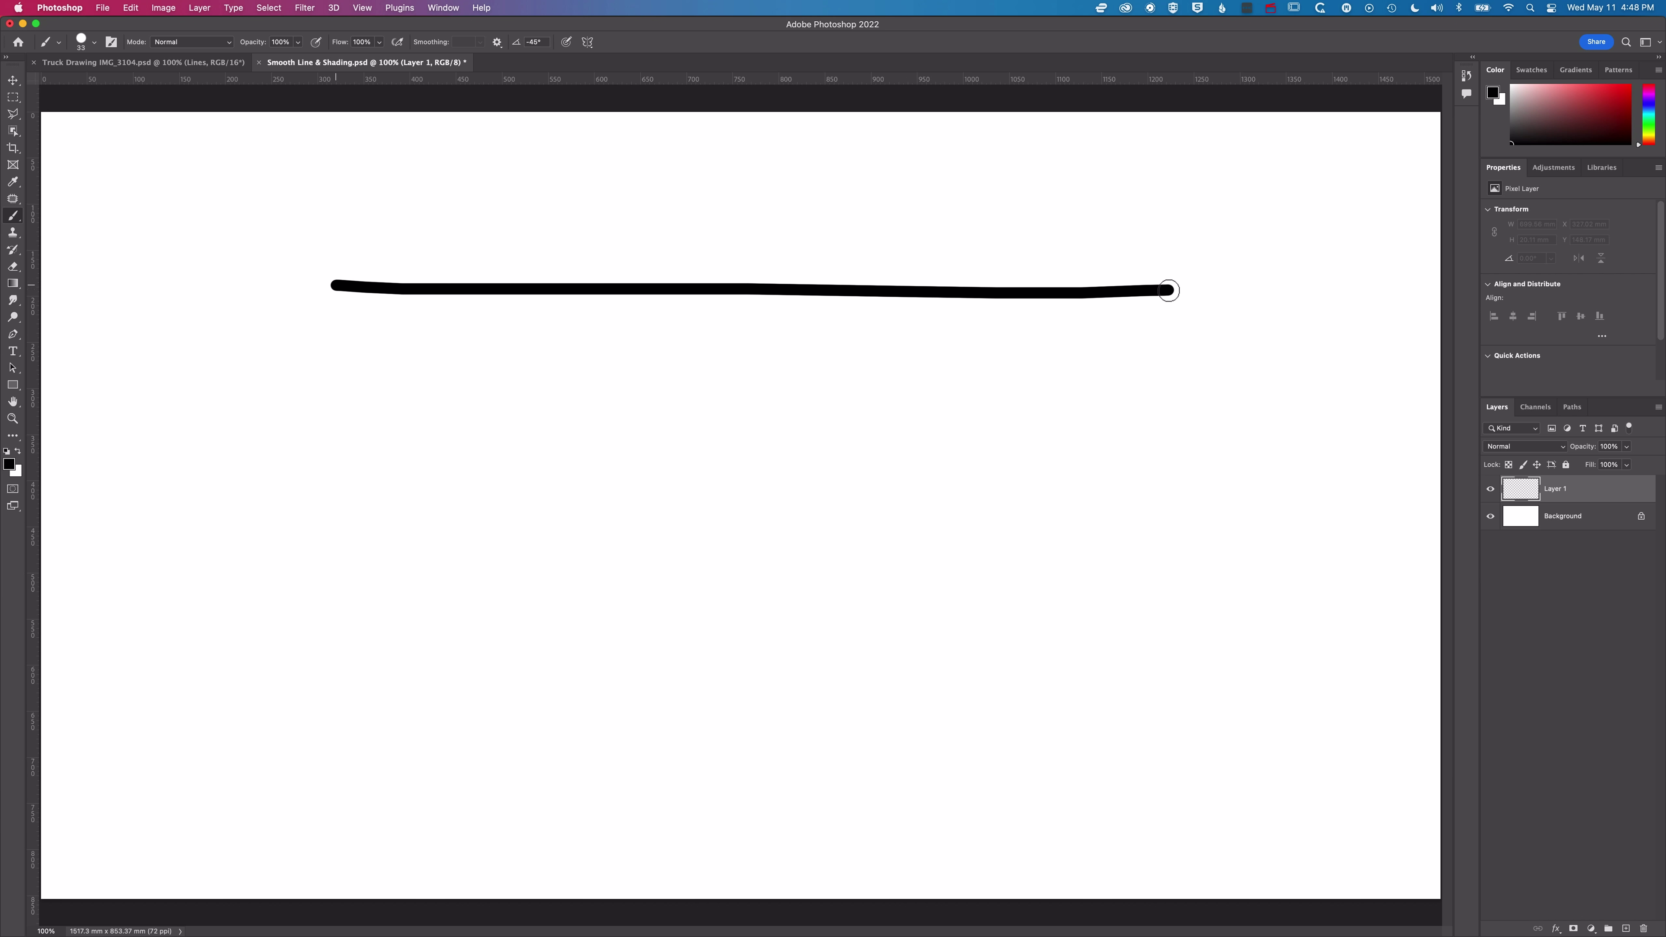
left_click_drag(327, 354, 1368, 374)
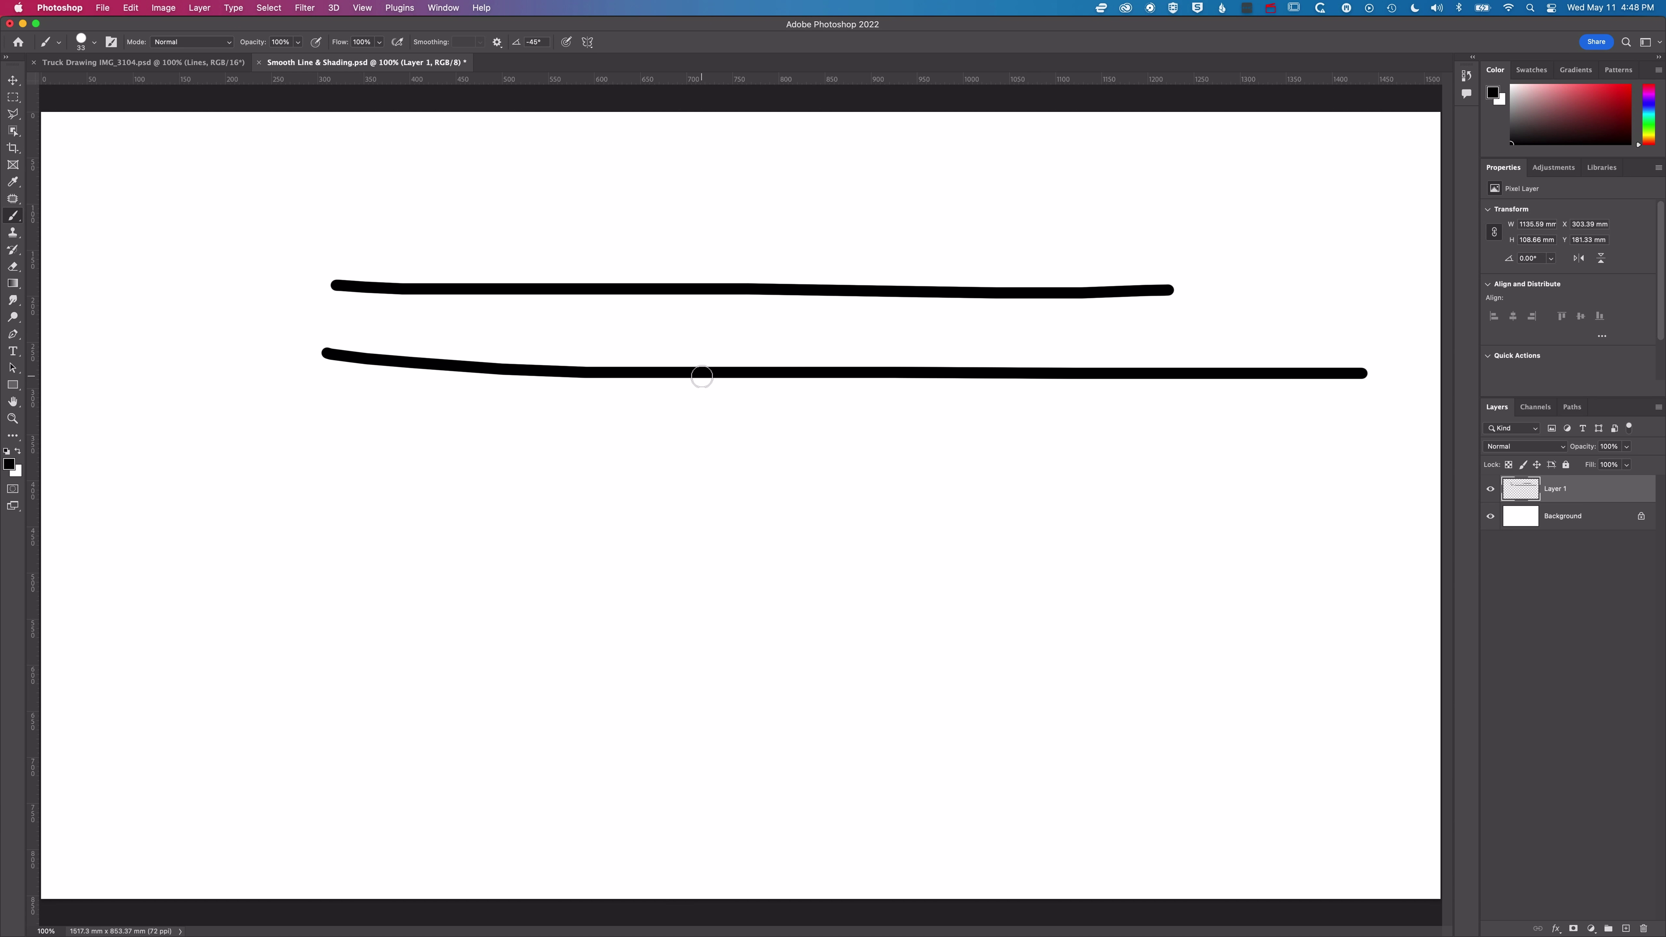
Step: Shrink the brush slightly and set its opacity to 40%
key("bracketleft")
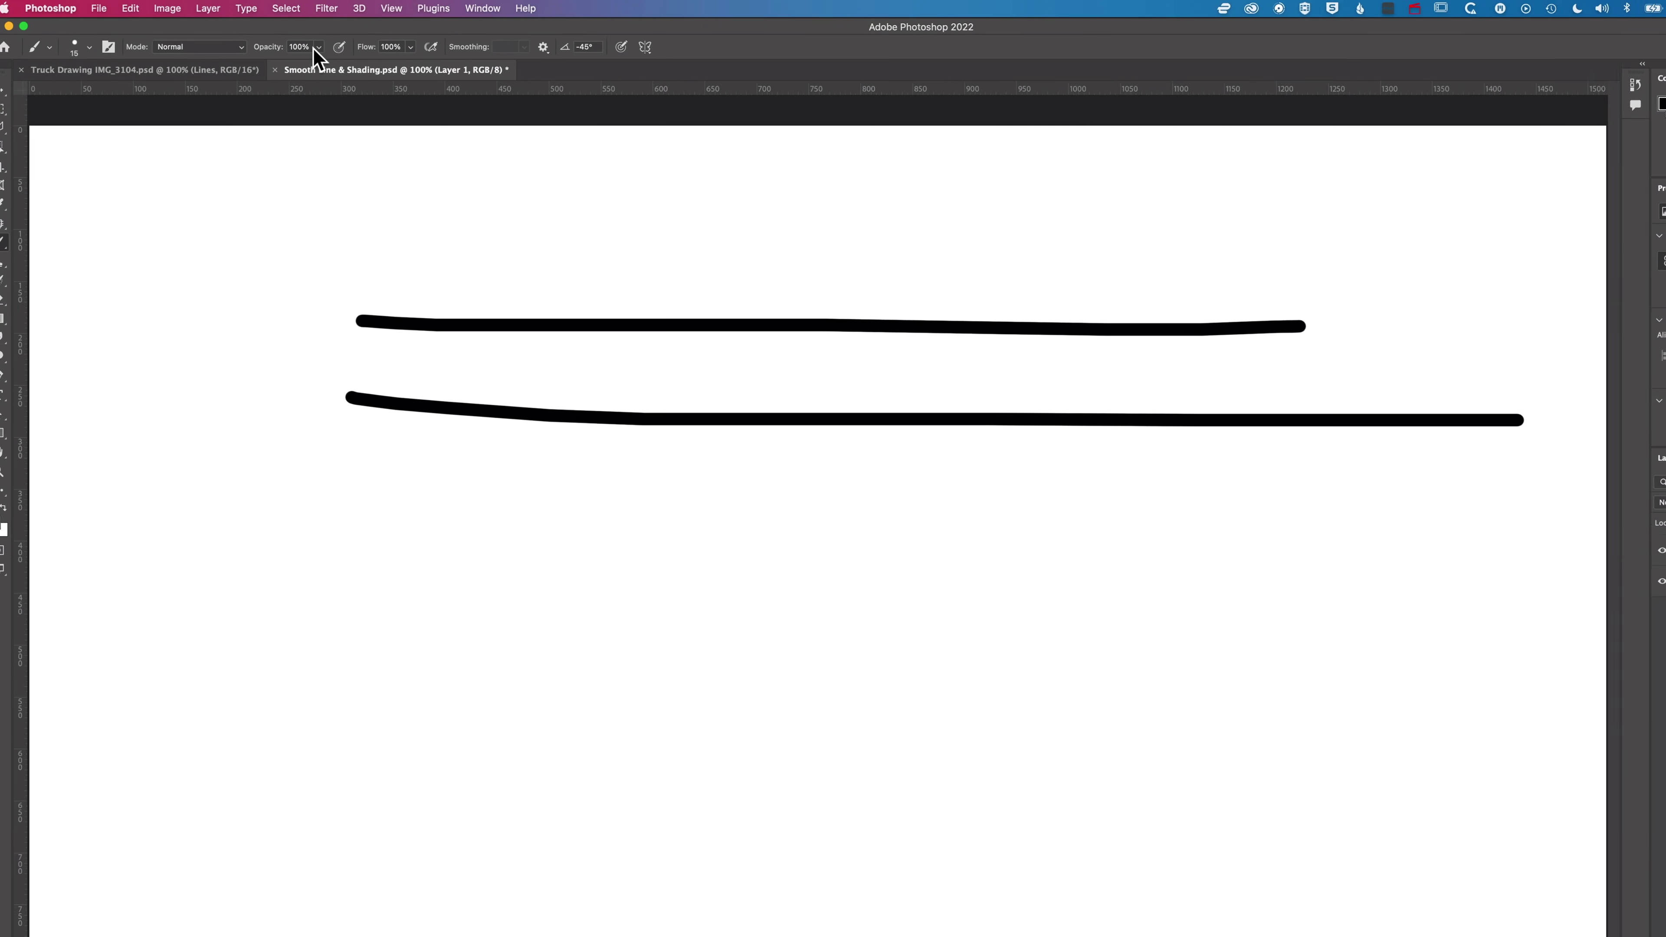
left_click(318, 48)
left_click_drag(319, 62, 267, 63)
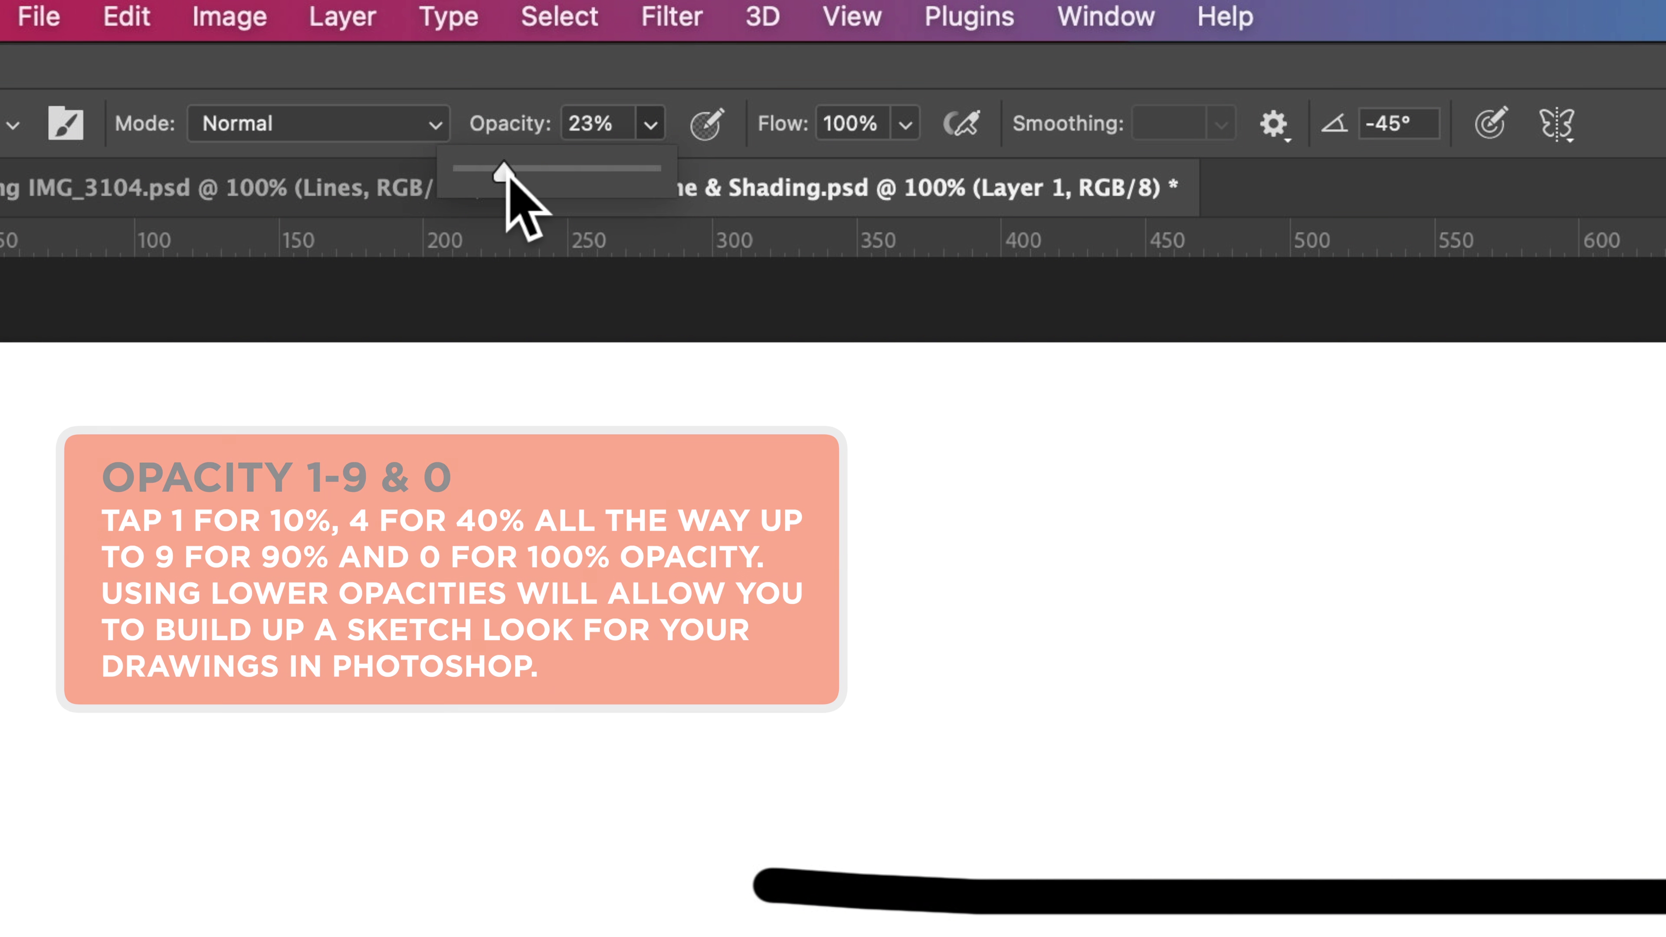
left_click_drag(505, 172, 511, 171)
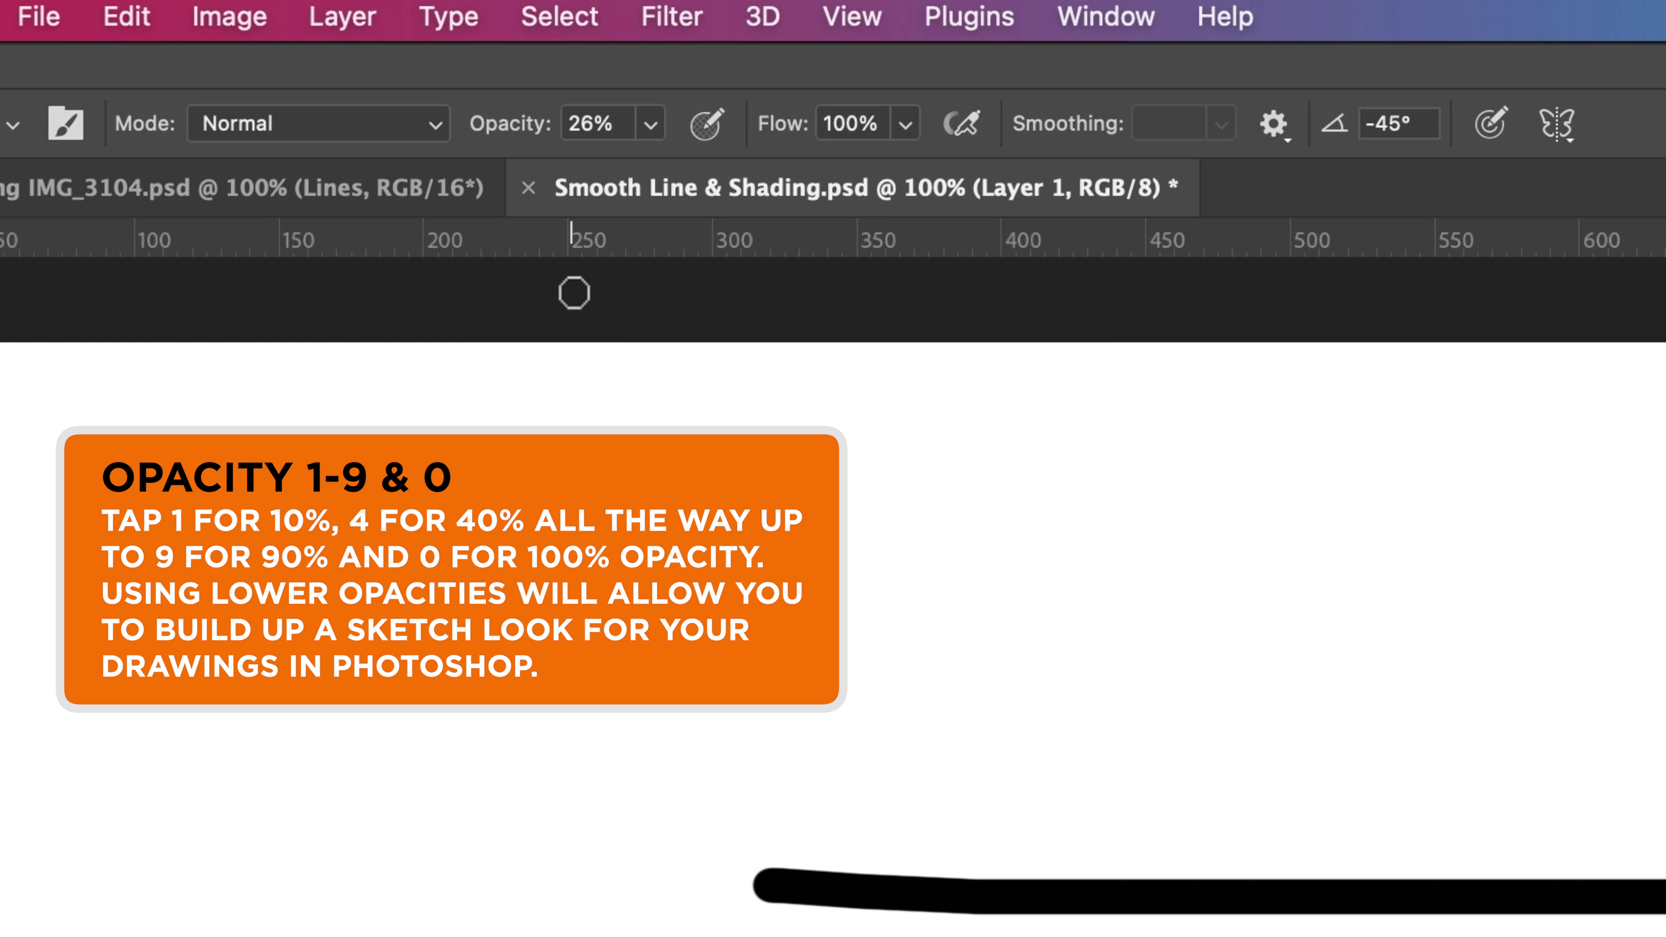
key("4")
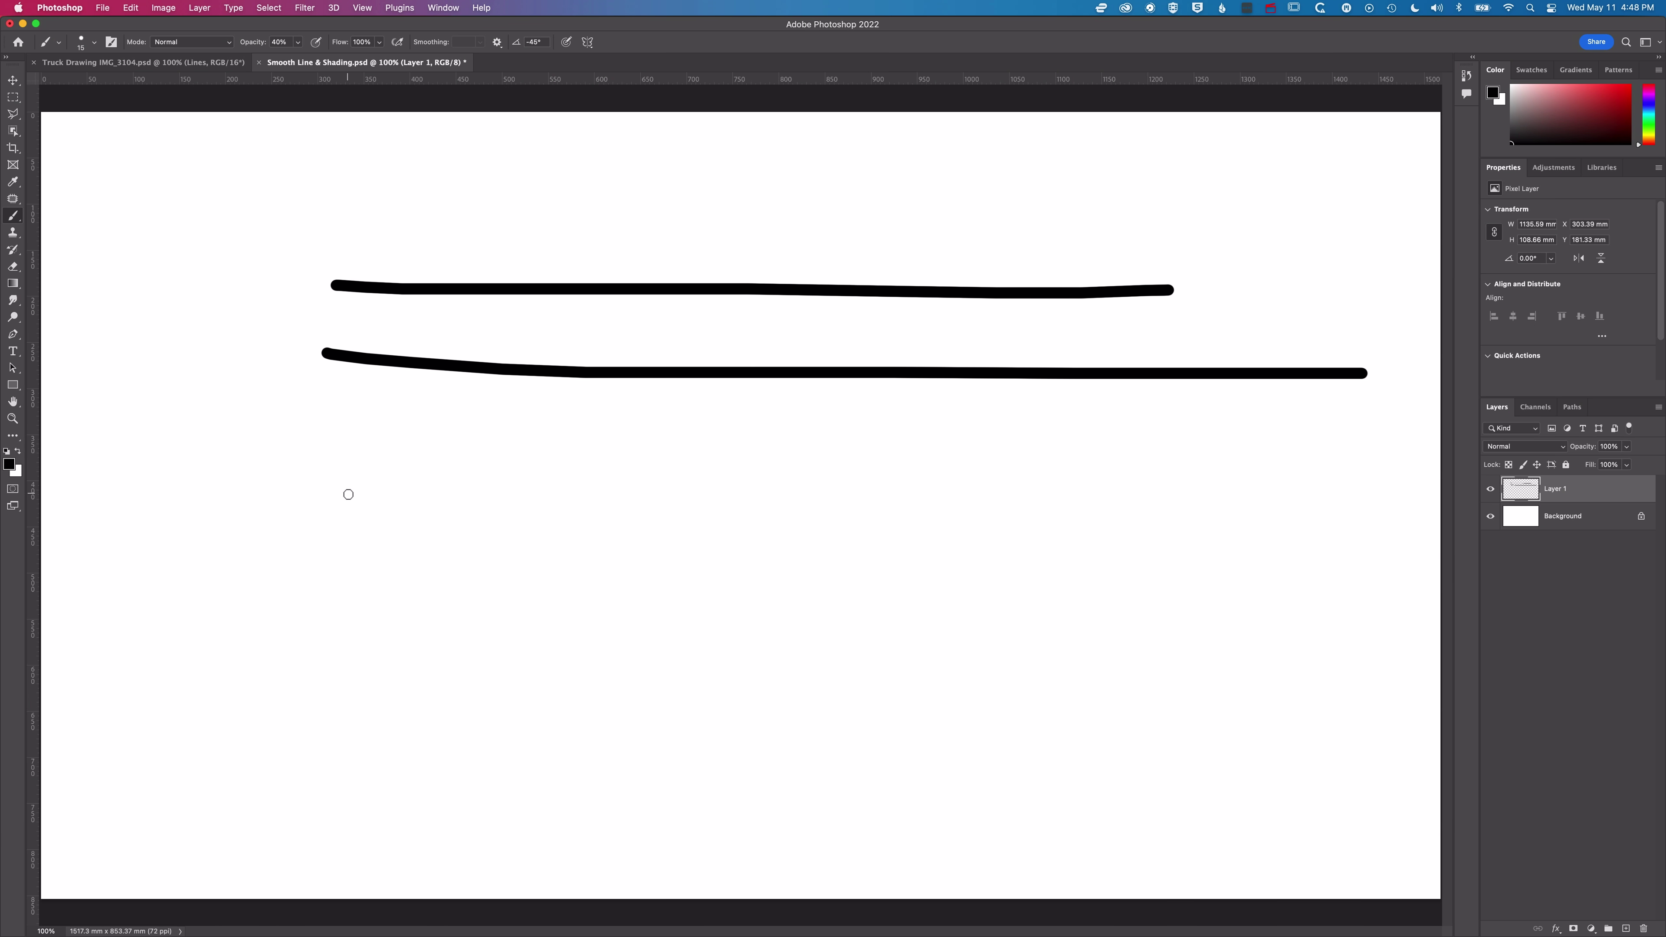
Step: Paint four overlapping faint grey horizontal strokes below the black lines
left_click_drag(346, 494, 1253, 480)
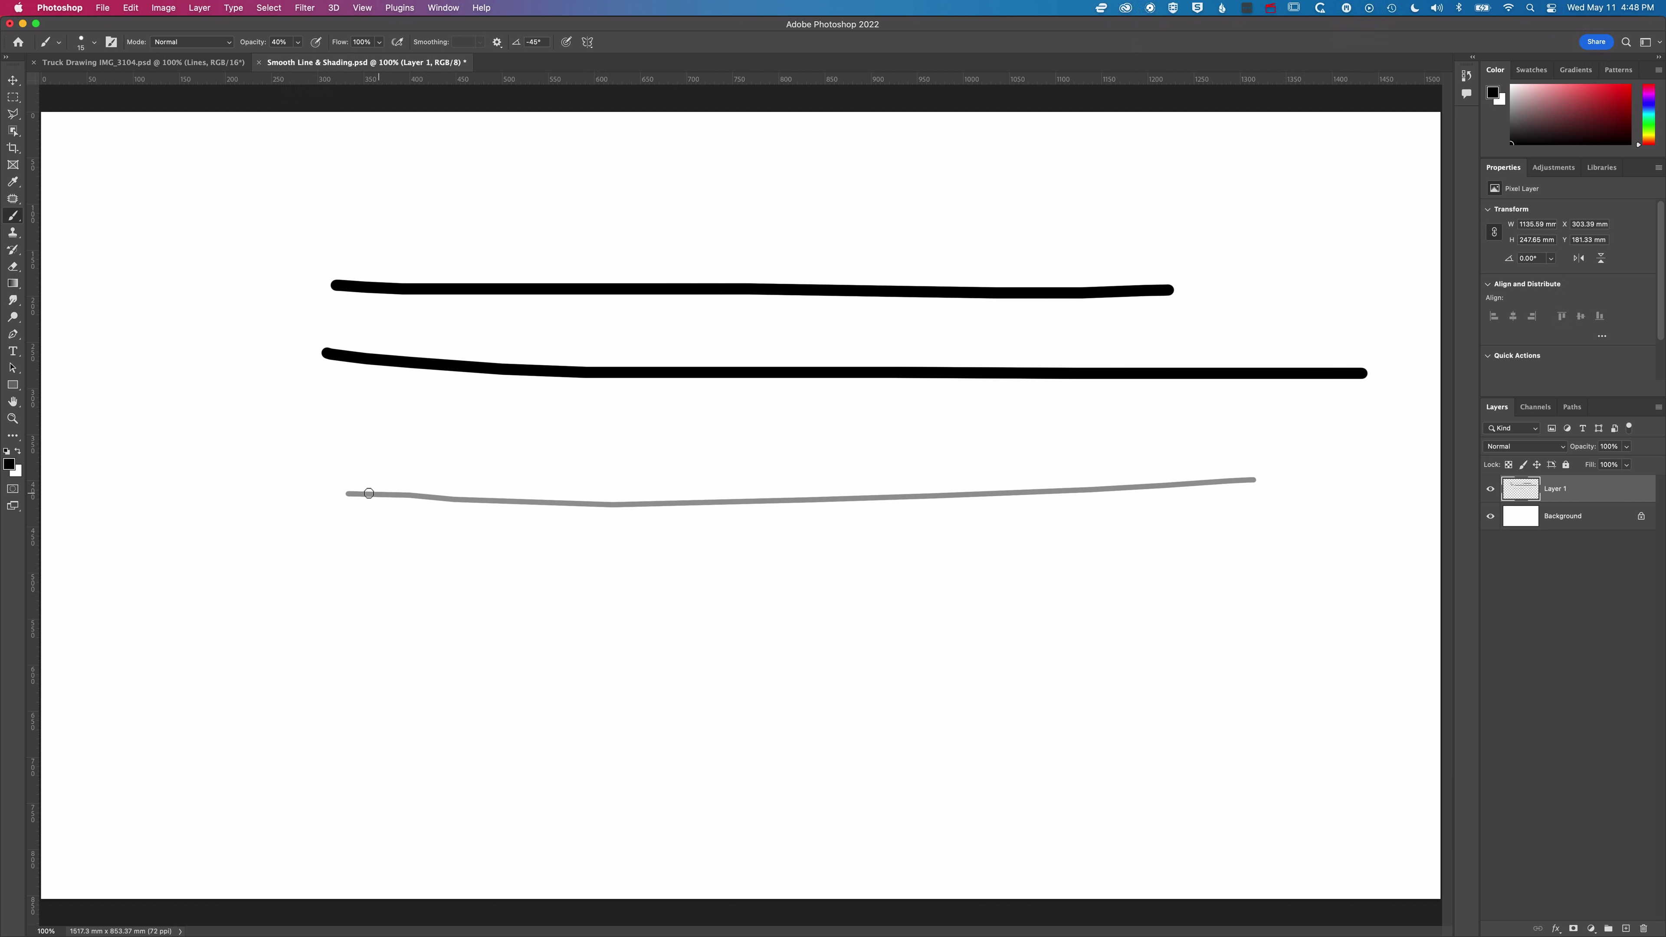
left_click_drag(357, 492, 951, 507)
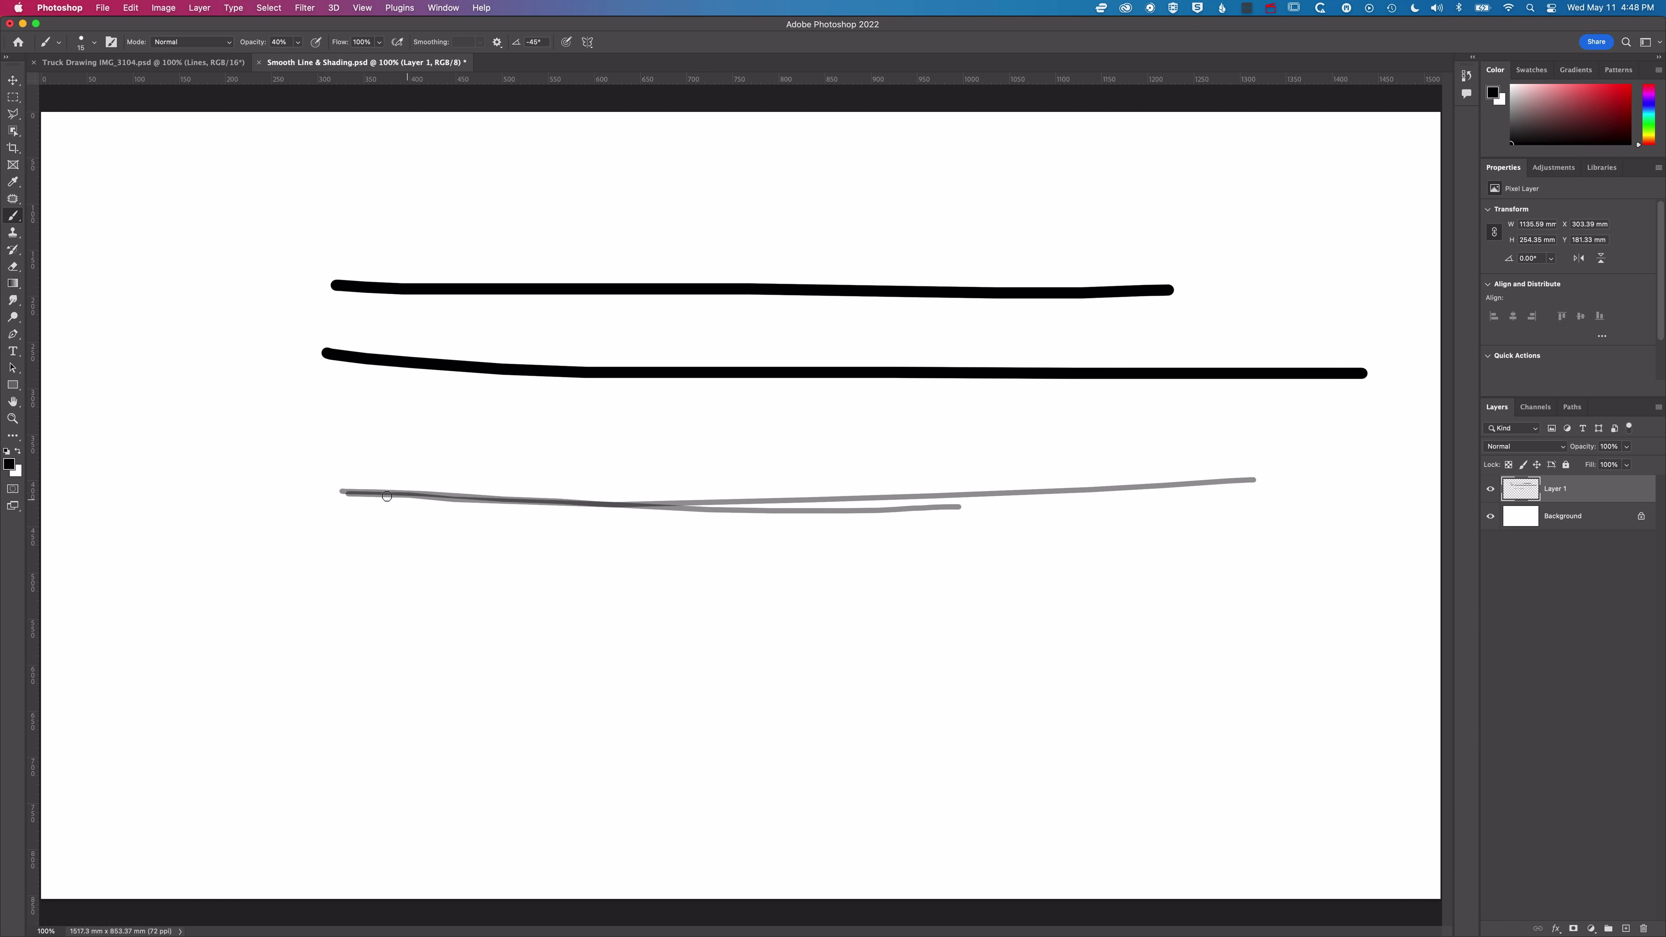
mouse_move(387, 496)
left_mouse_down()
mouse_move(1181, 493)
mouse_move(348, 488)
mouse_move(1040, 497)
left_mouse_up()
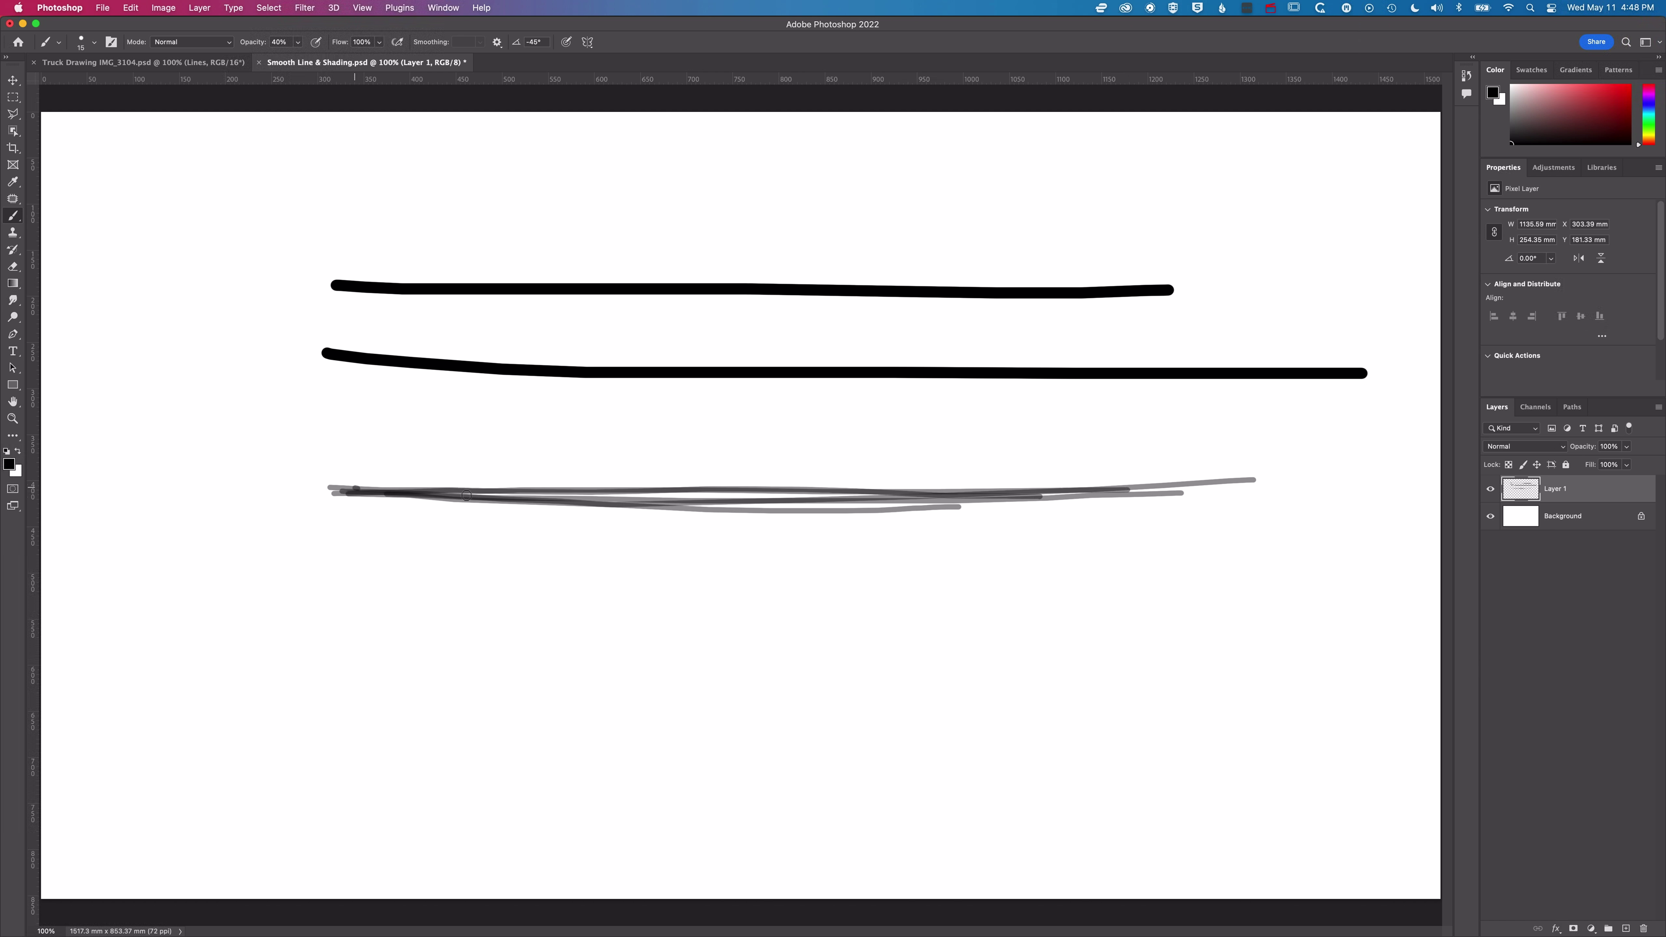
left_click_drag(359, 491, 1273, 496)
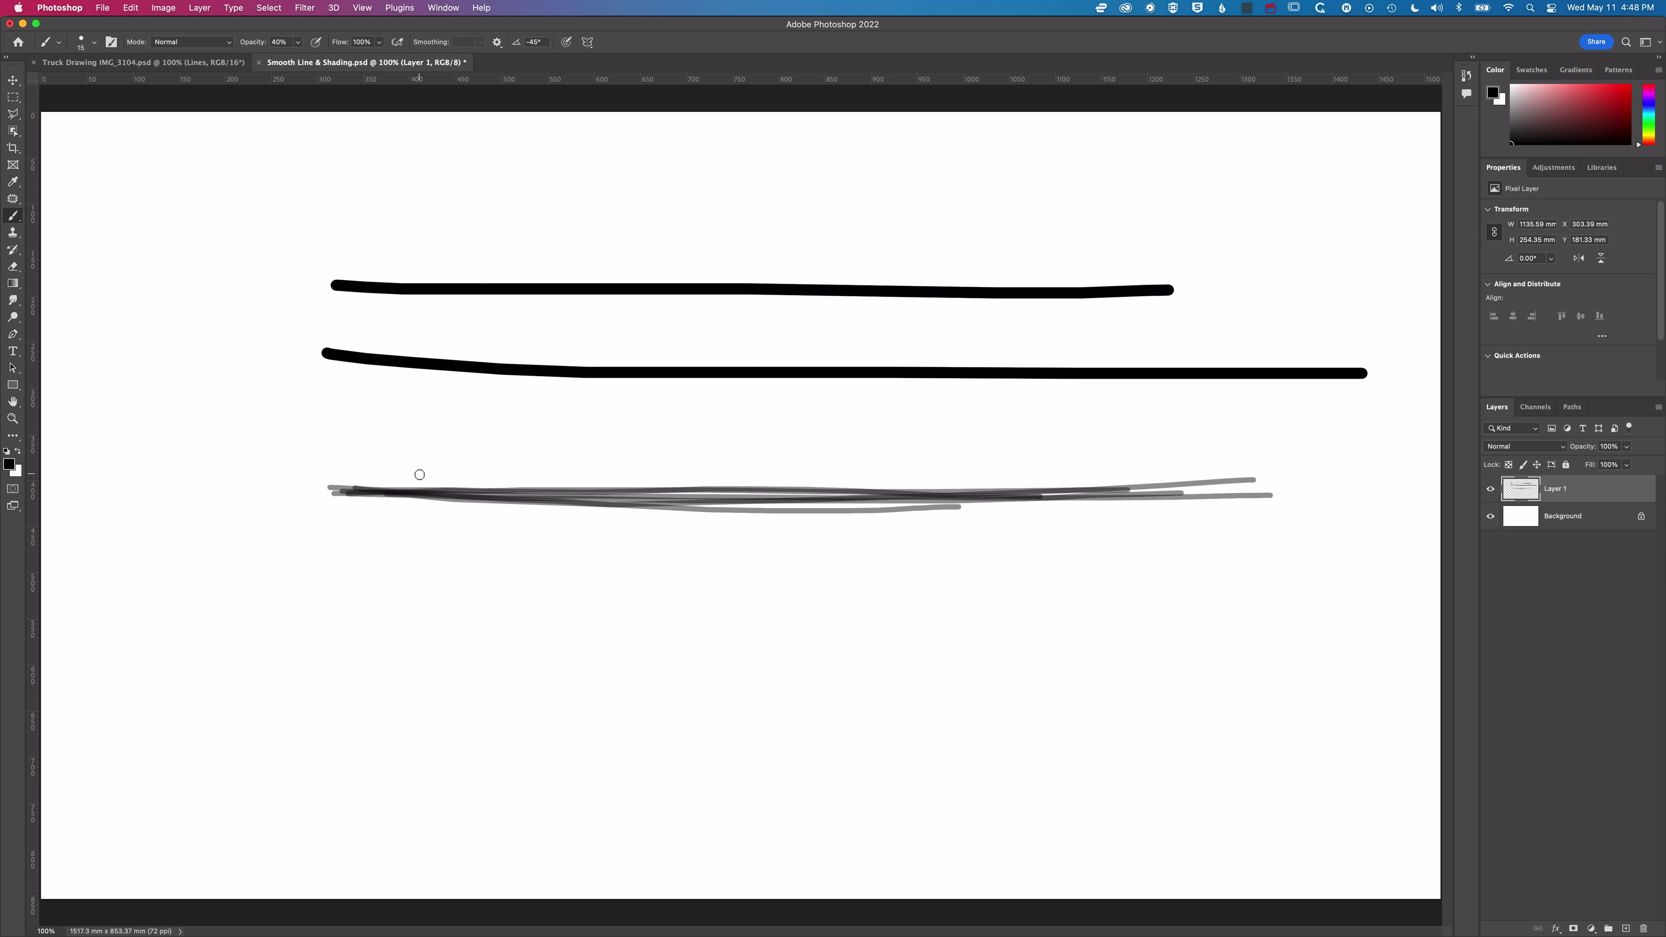
Step: Switch to the Eraser and set its hardness to 95%
key("e")
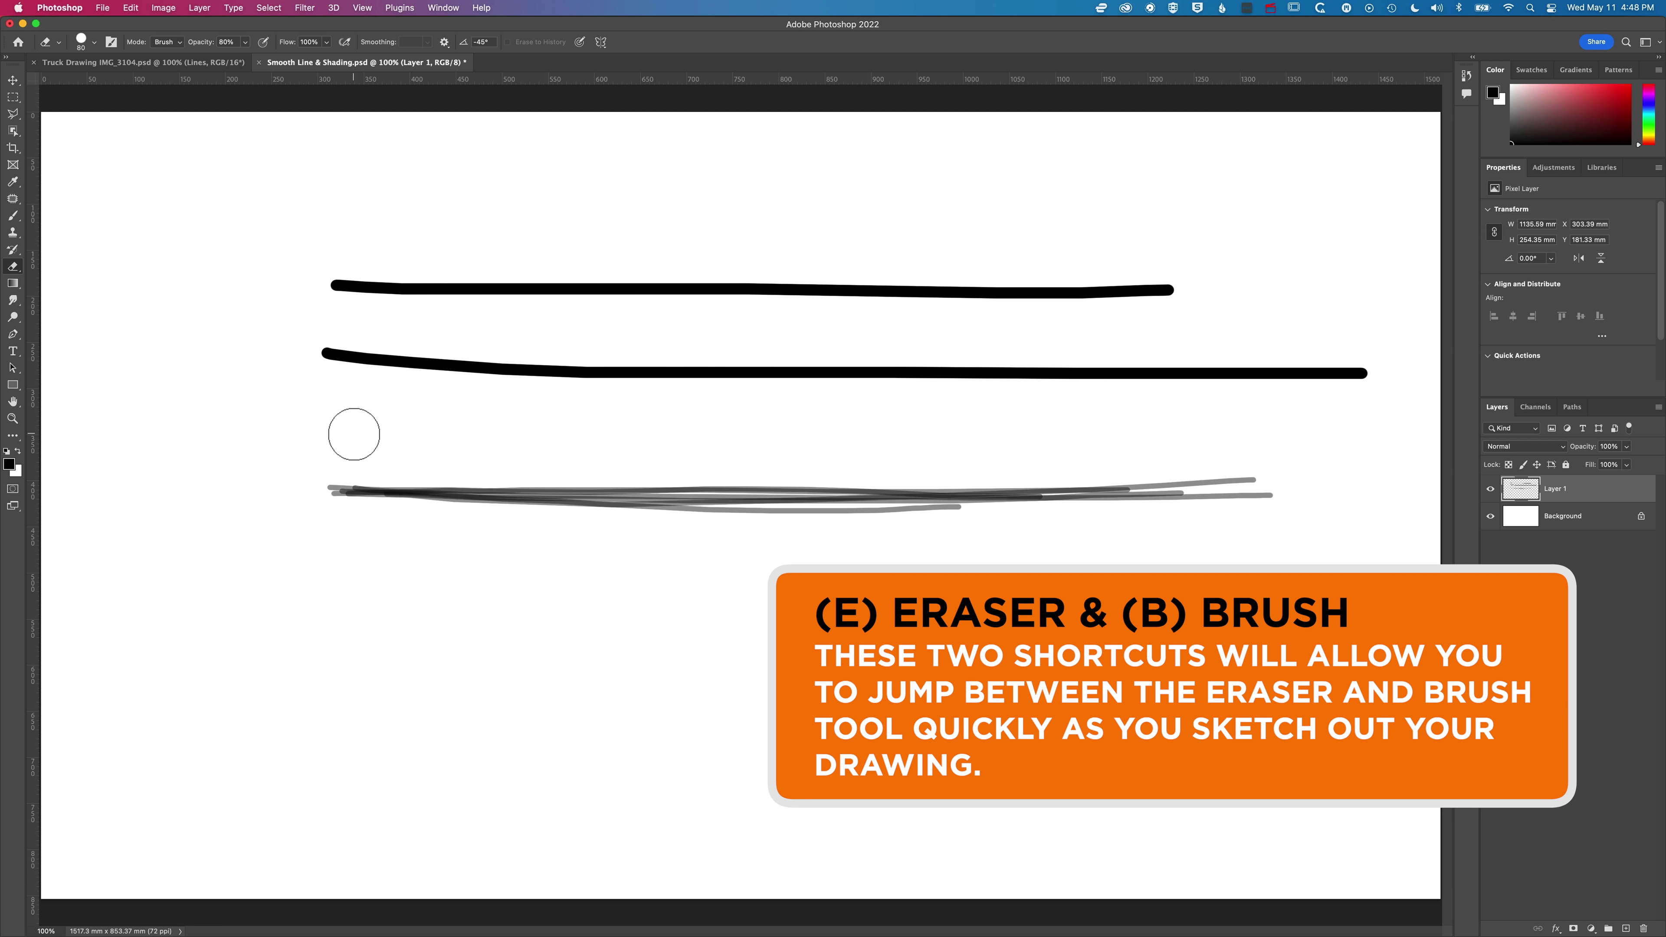
right_click(354, 434)
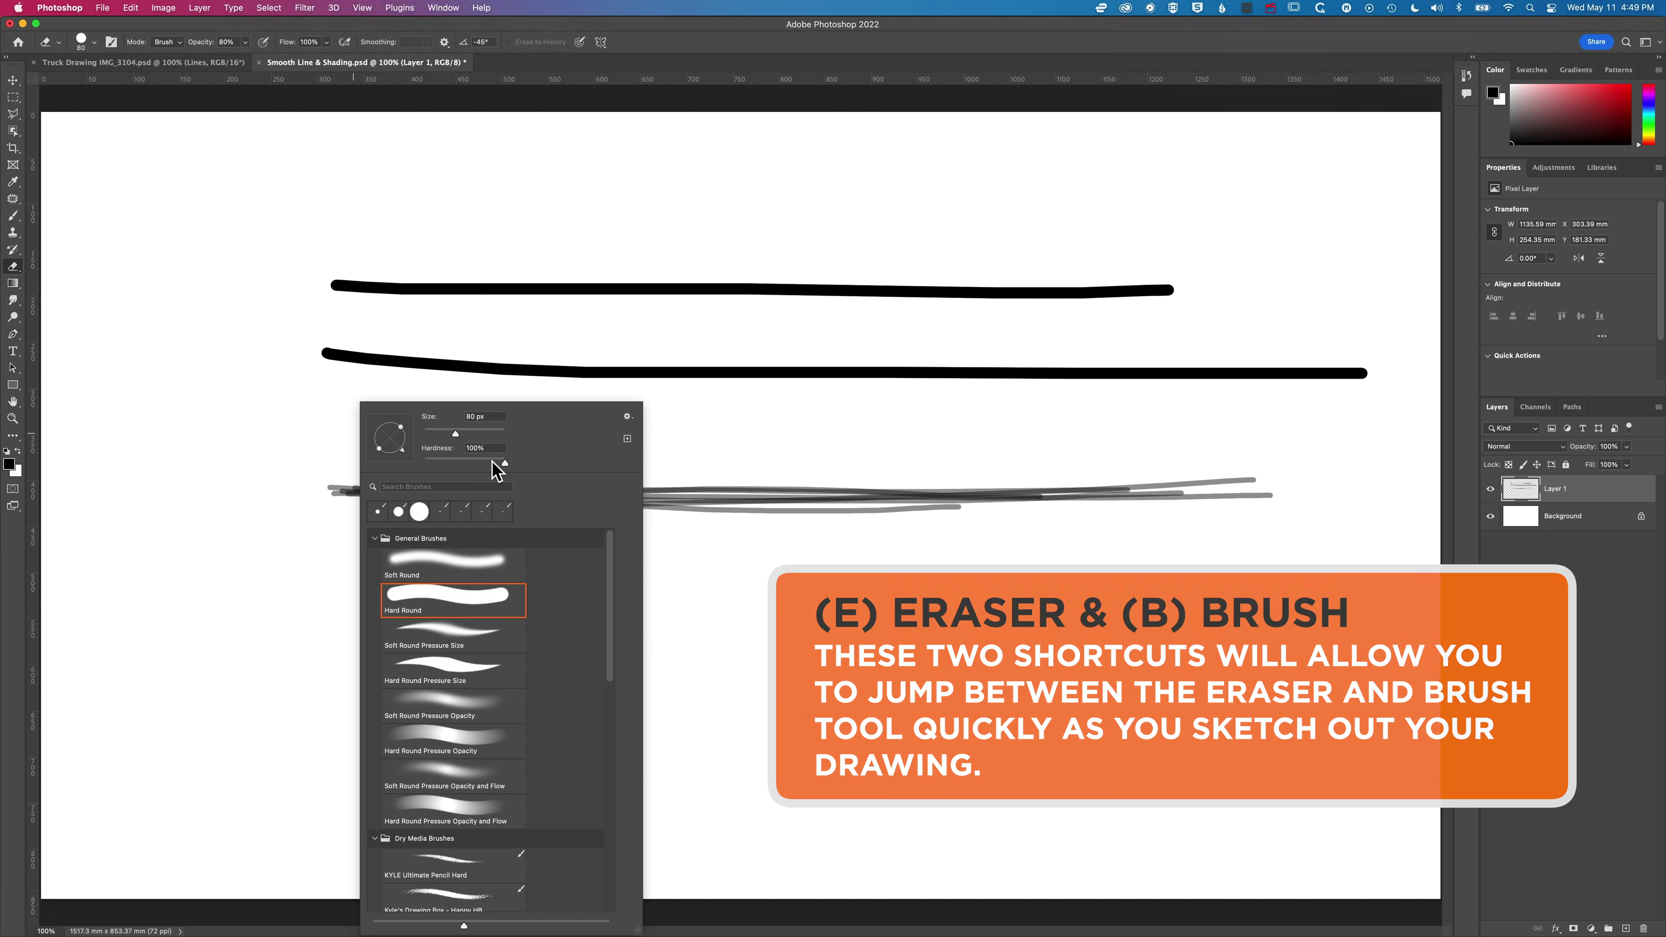
left_click_drag(506, 463, 502, 462)
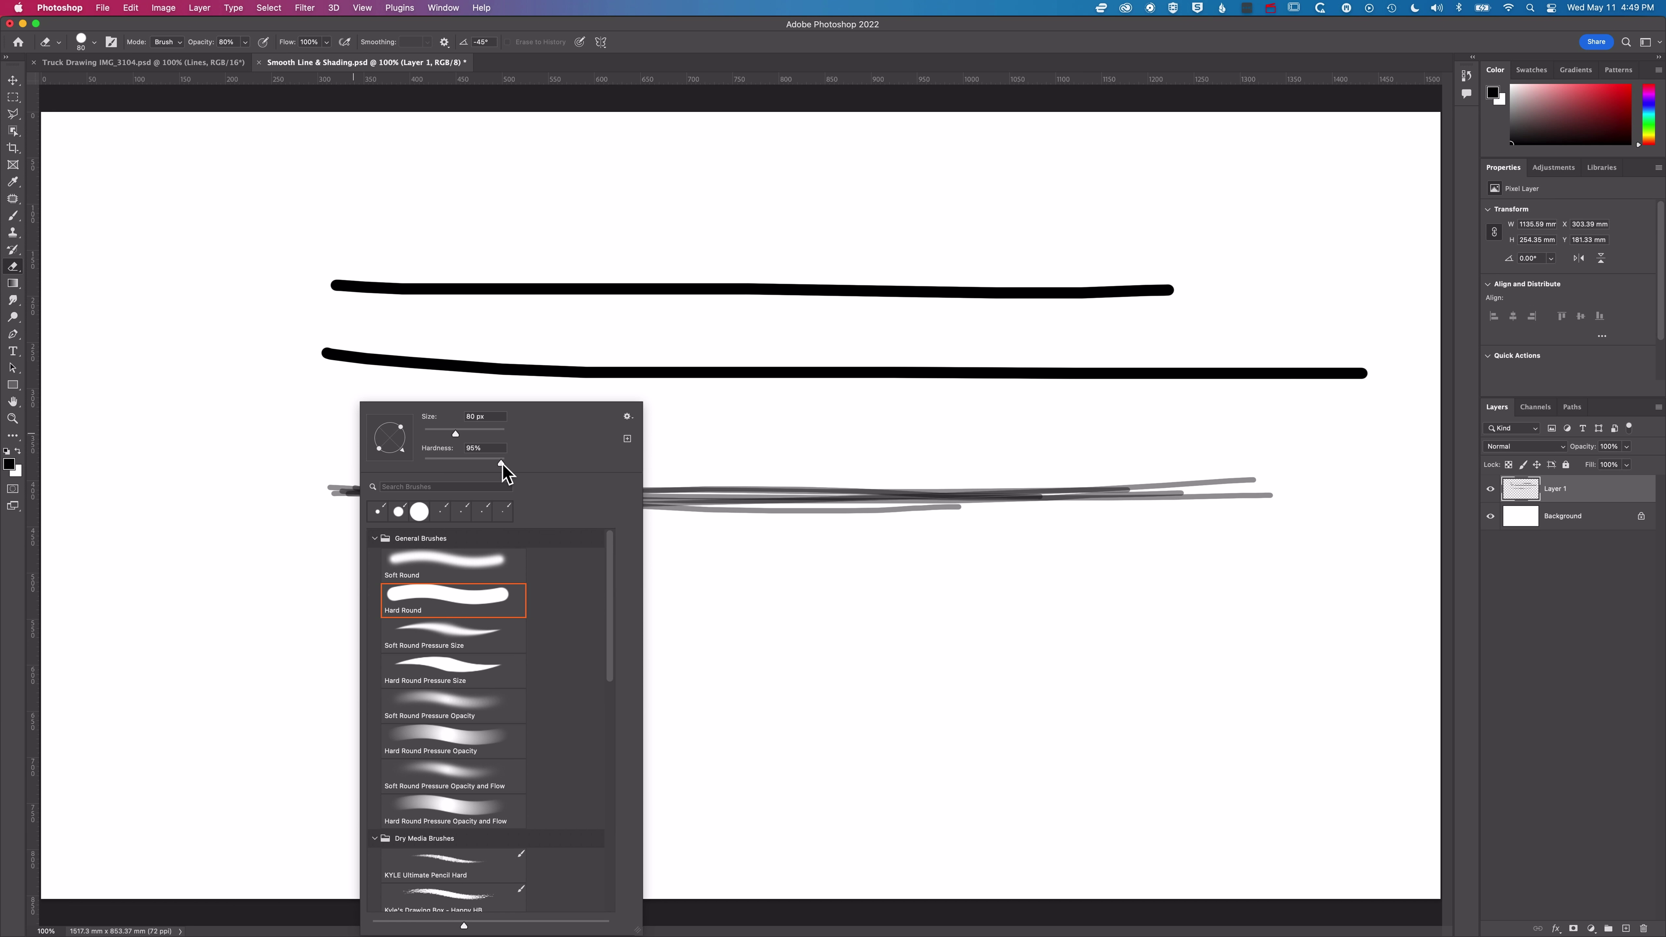
key("Return")
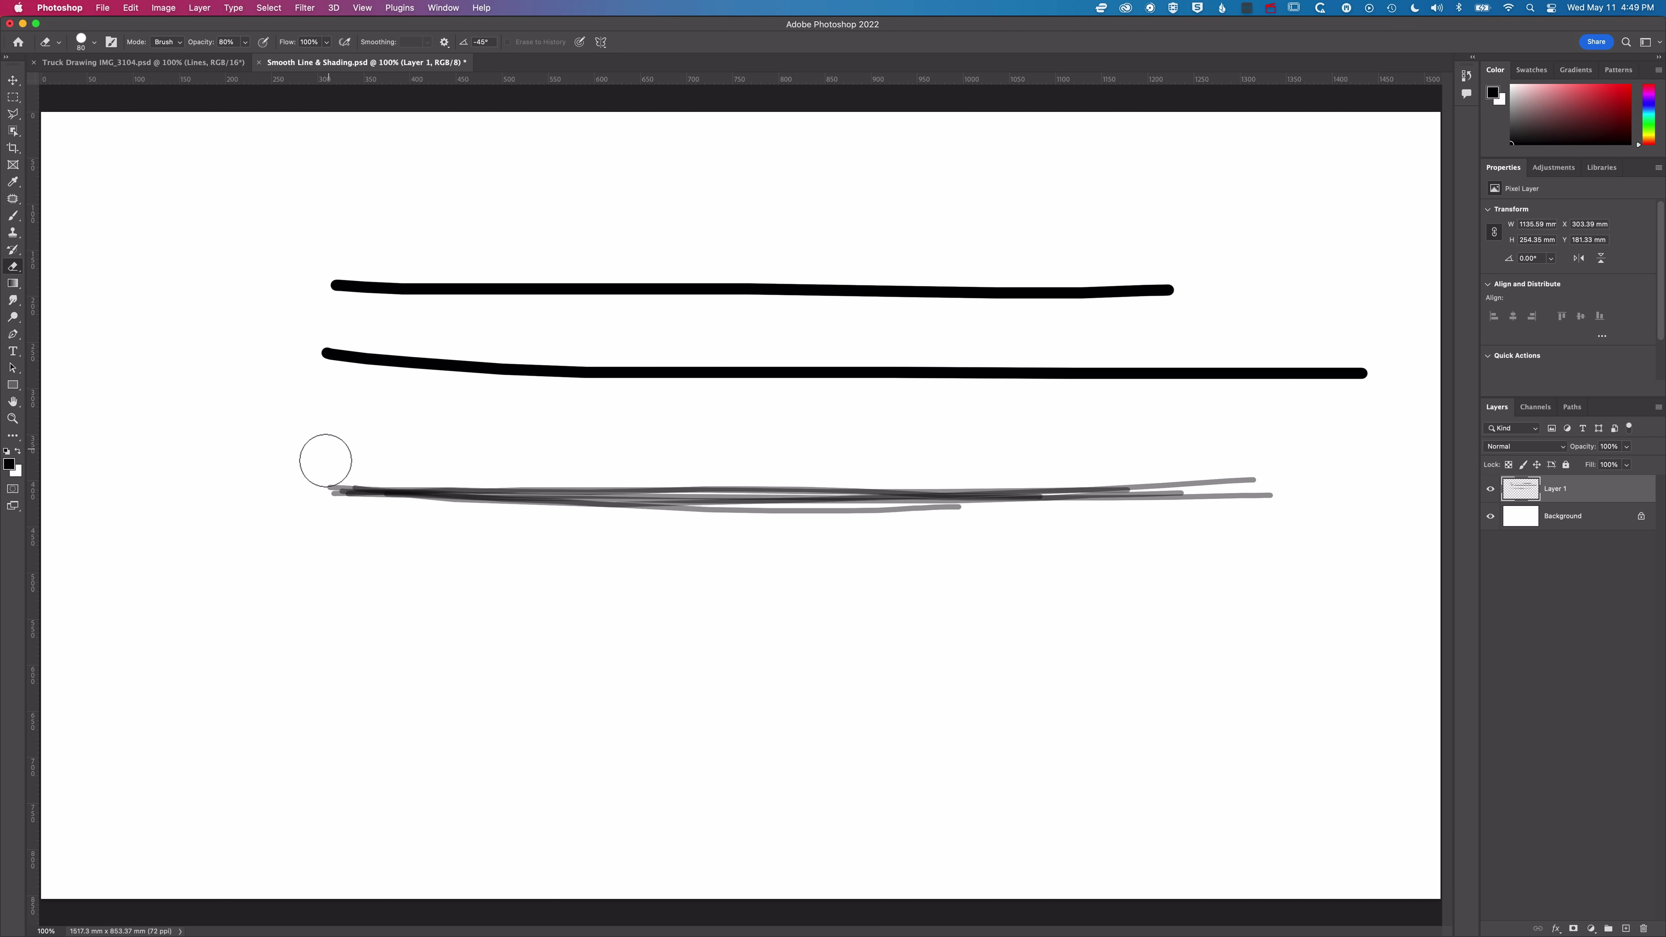
Step: At 68% eraser opacity, lighten the grey strokes' upper and lower edges, undoing one pass
mouse_move(323, 474)
left_mouse_down()
mouse_move(1289, 476)
mouse_move(1071, 477)
mouse_move(1215, 477)
mouse_move(1085, 480)
mouse_move(1142, 476)
left_mouse_up()
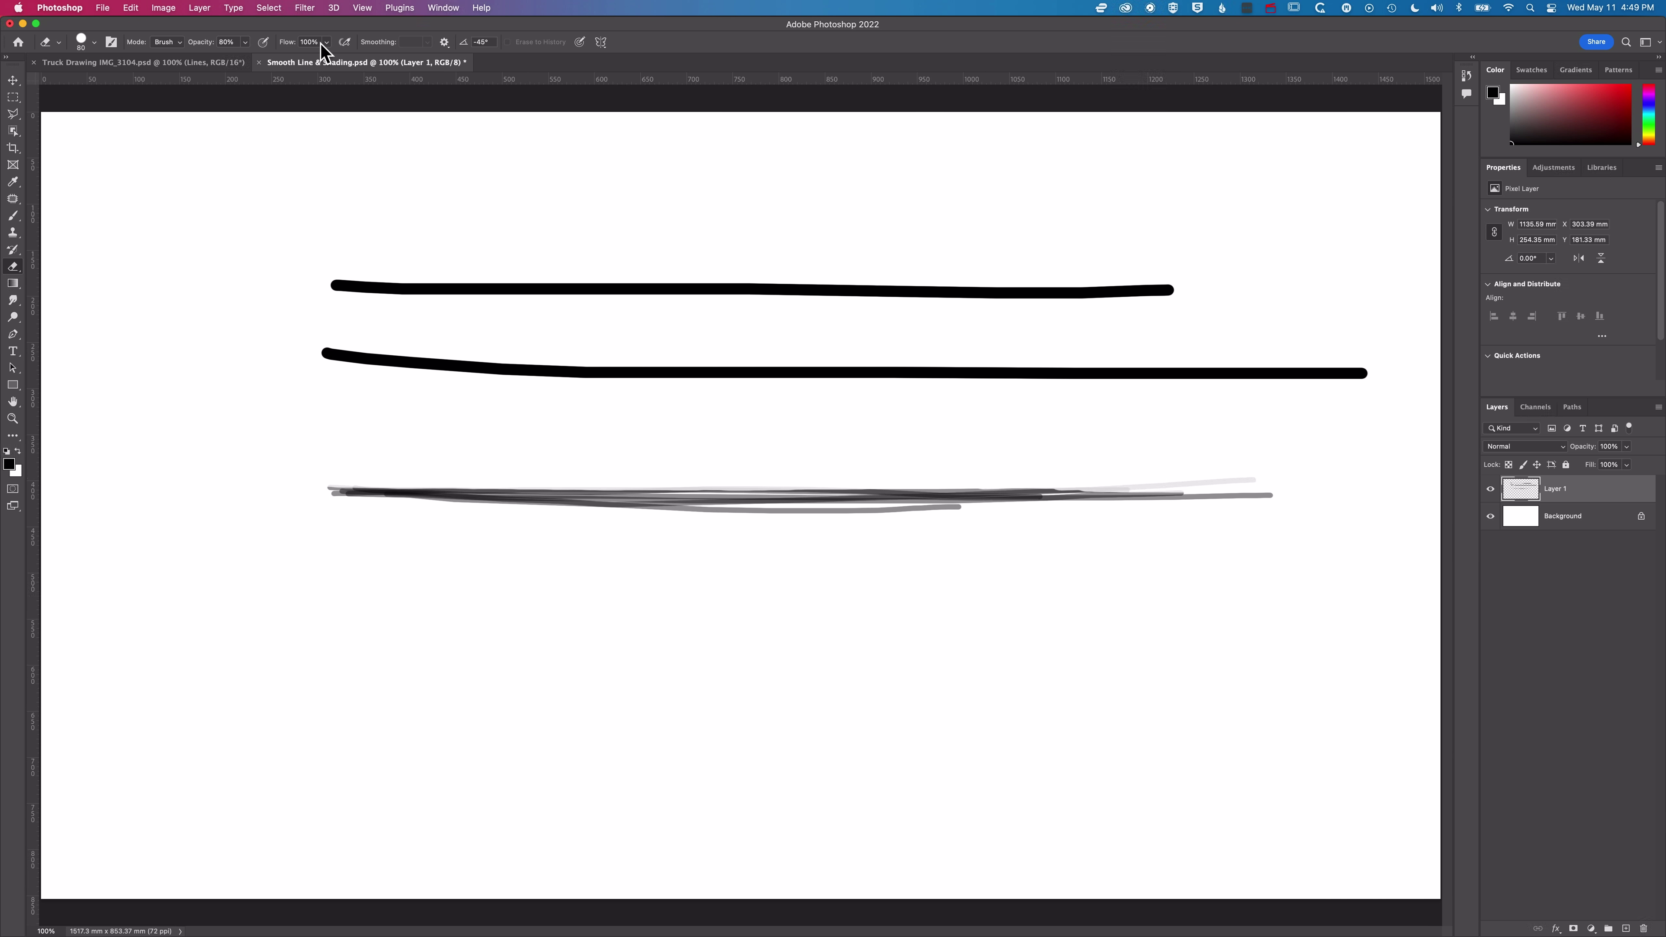
left_click(243, 41)
left_click(350, 479)
mouse_move(350, 478)
left_mouse_down()
mouse_move(1249, 474)
mouse_move(1208, 465)
left_mouse_up()
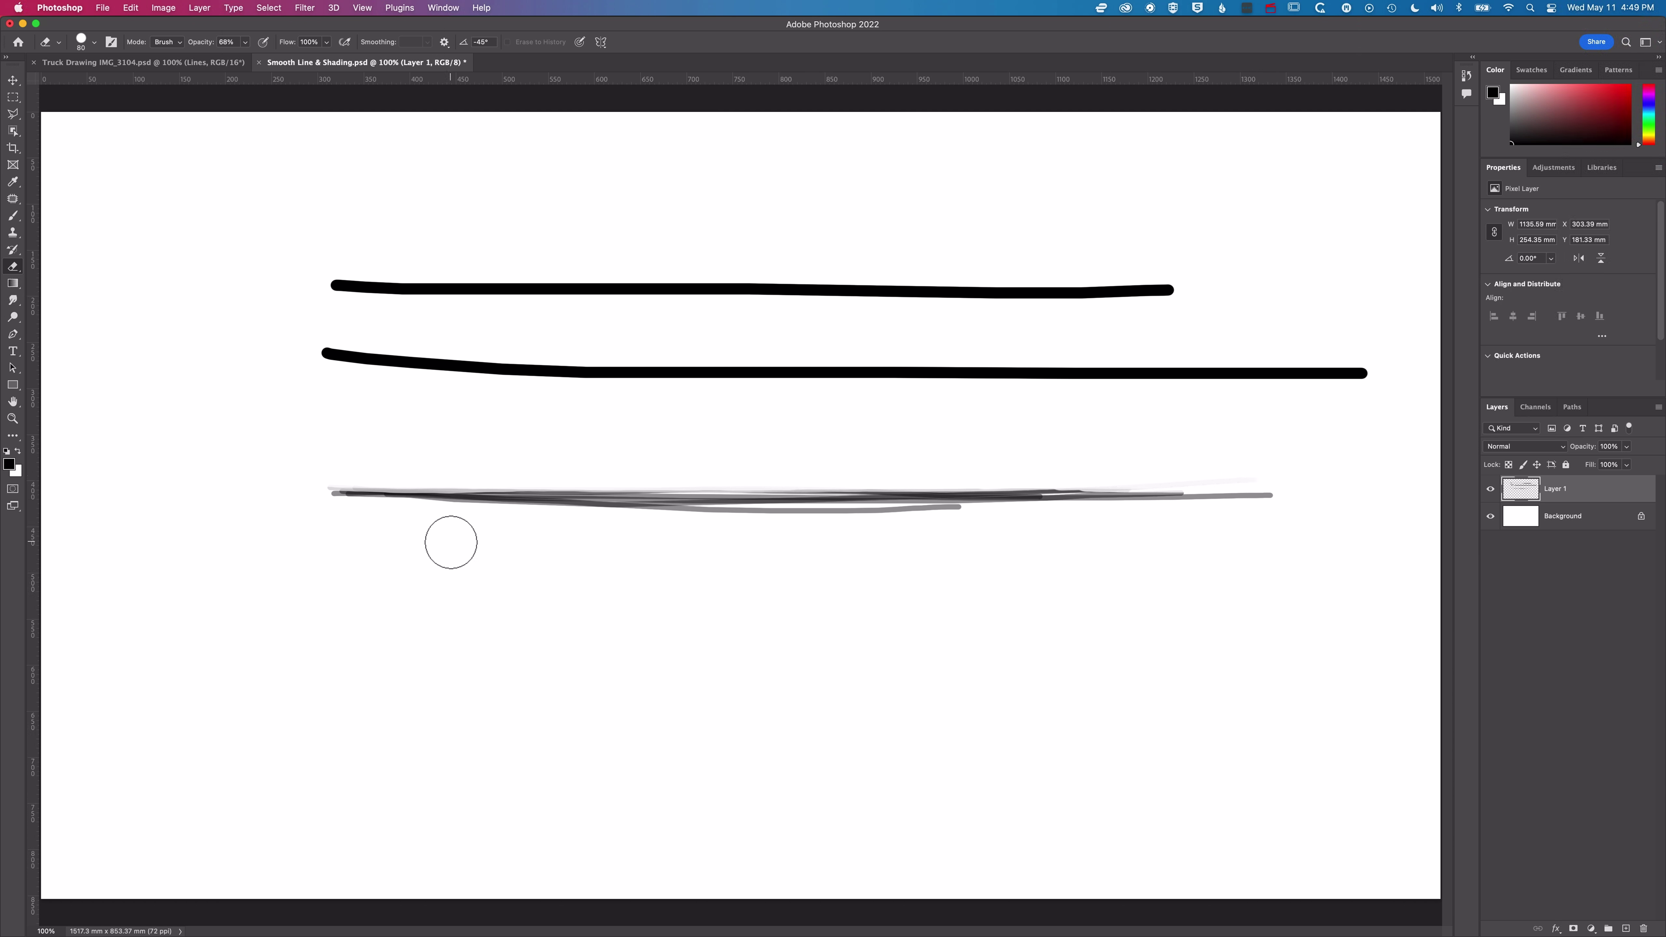
left_click_drag(364, 511, 946, 508)
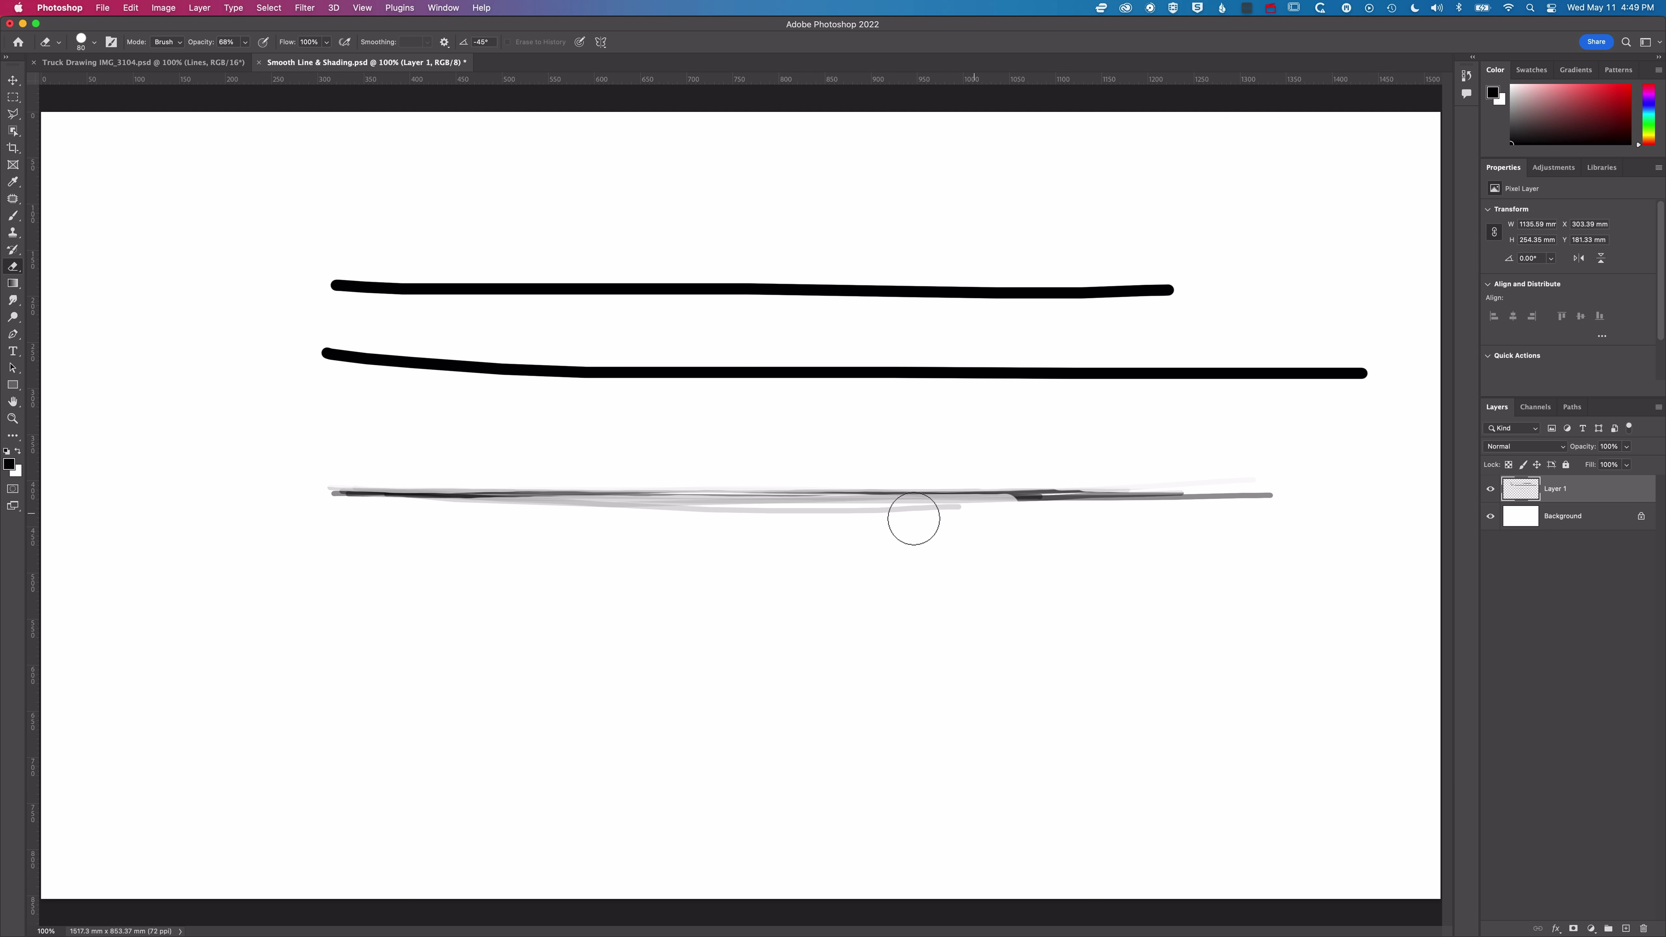
key("super+z")
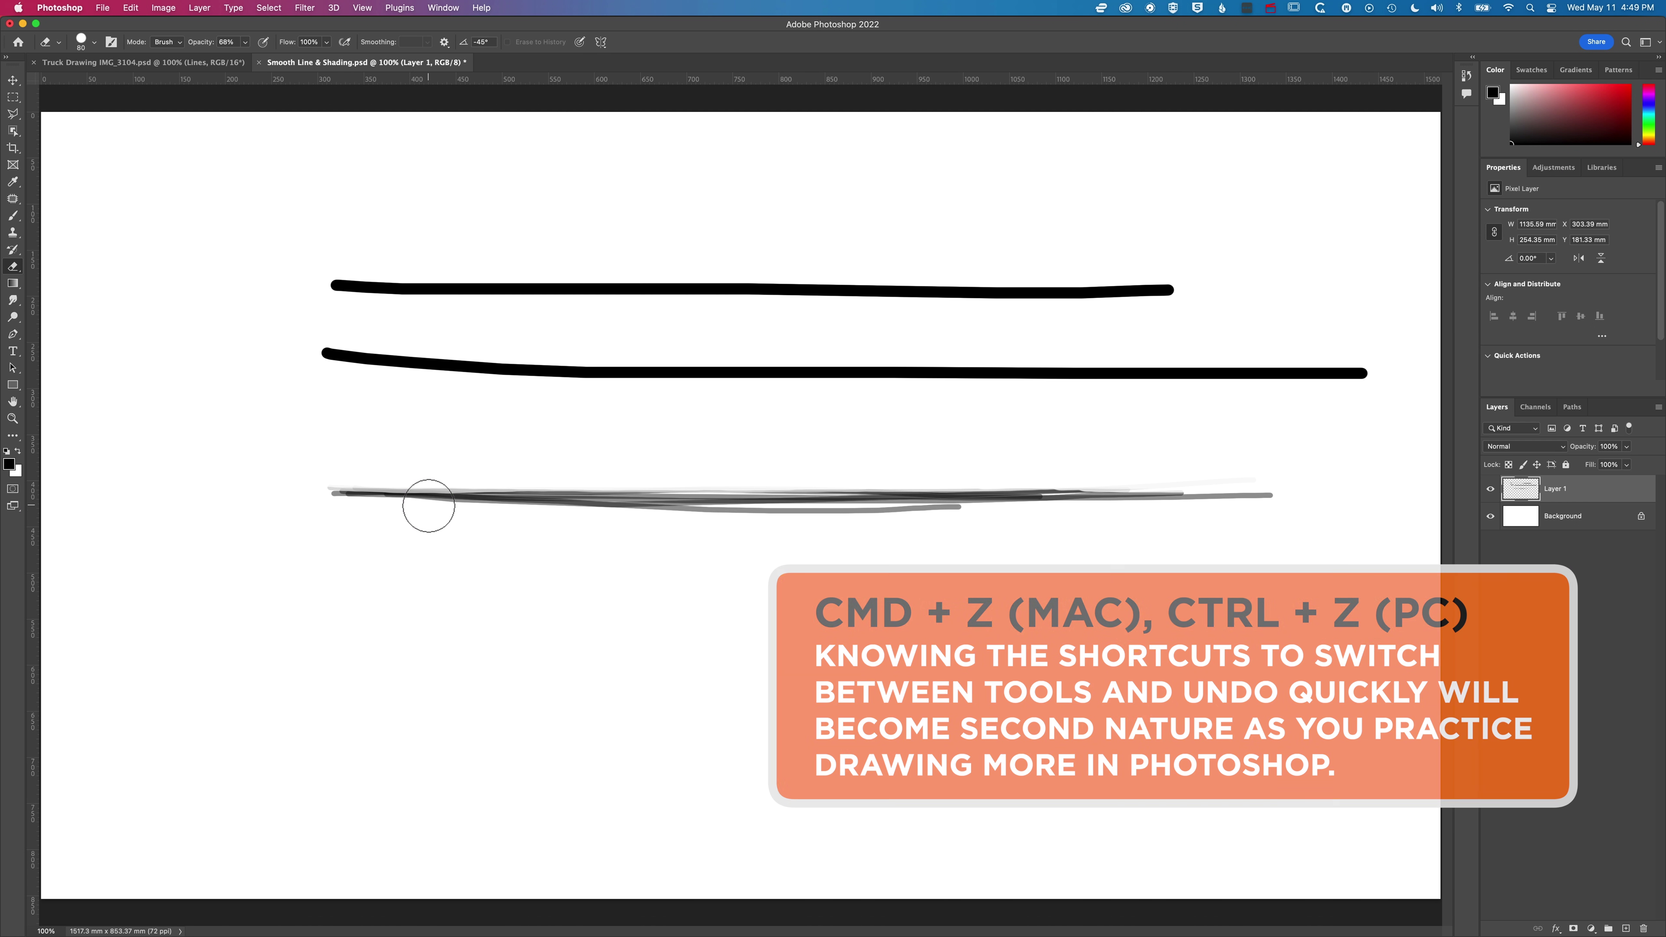
left_click_drag(401, 505, 997, 514)
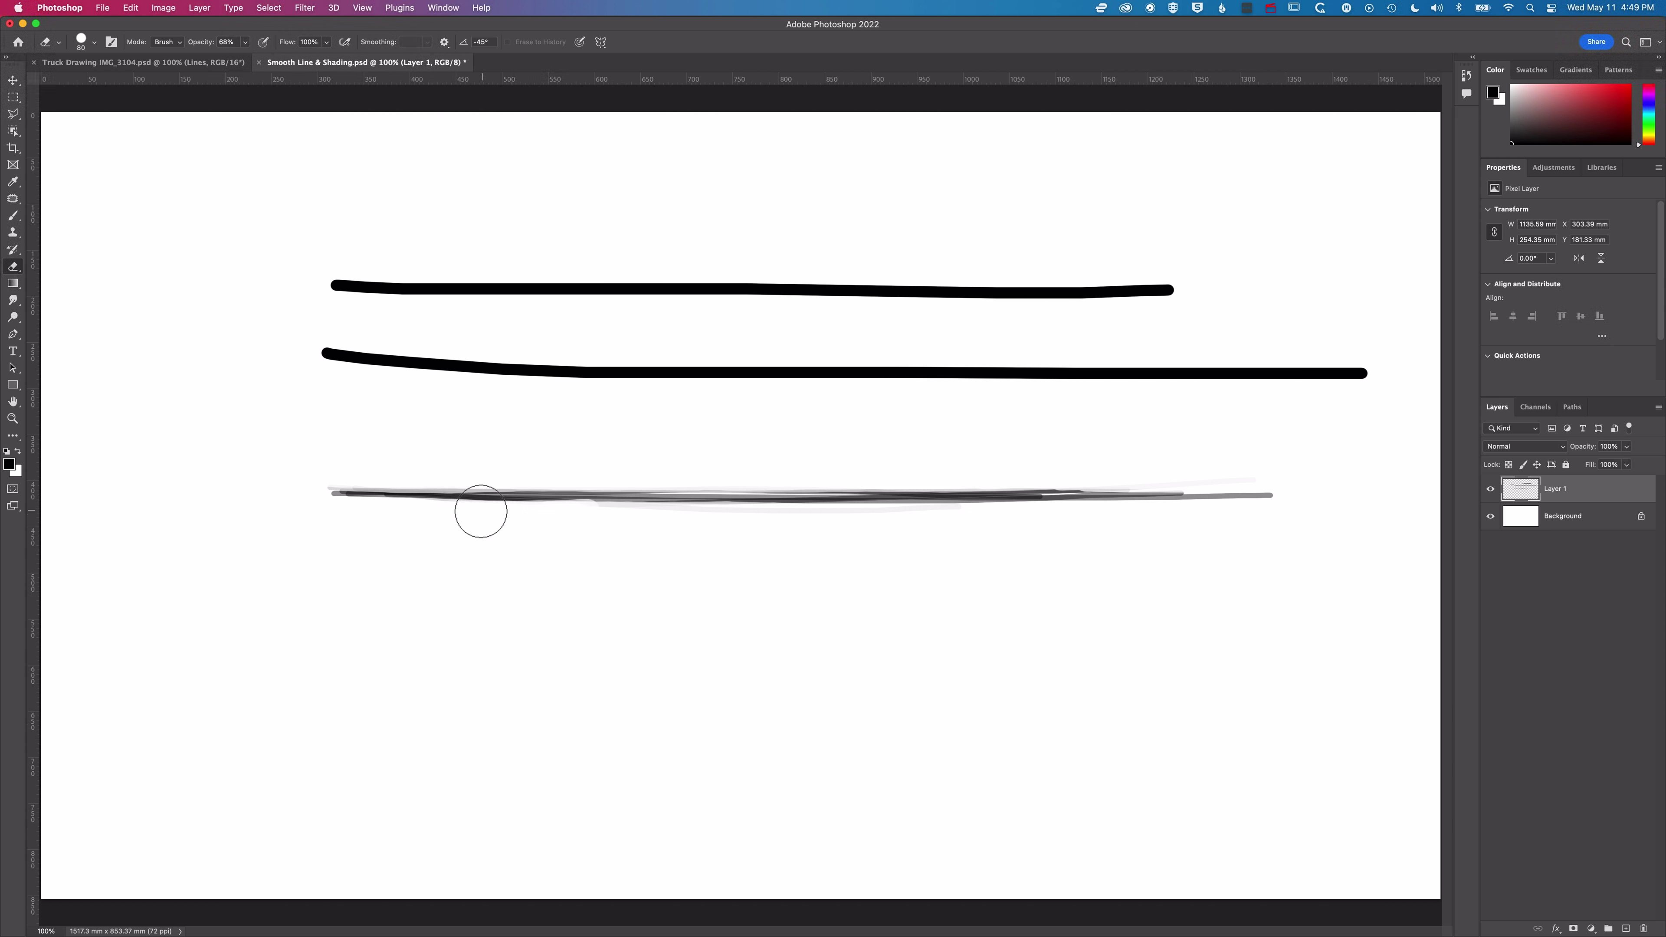
left_click_drag(424, 479, 803, 484)
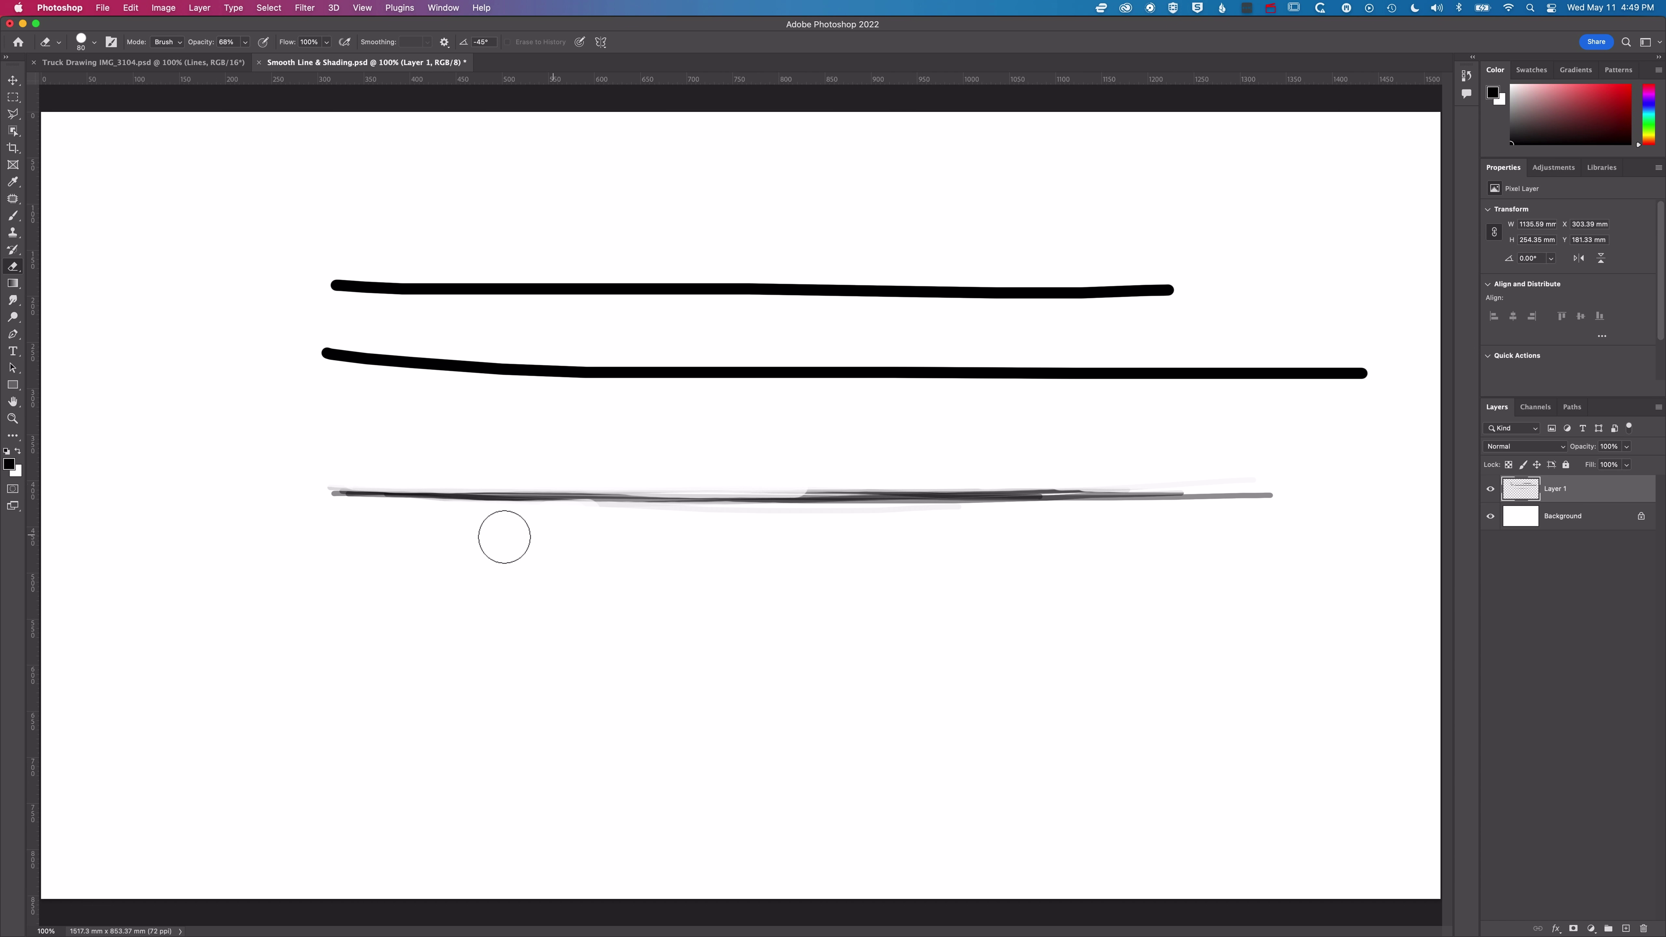
left_click_drag(431, 513, 658, 510)
mouse_move(746, 470)
left_mouse_down()
mouse_move(810, 488)
mouse_move(791, 482)
mouse_move(1105, 476)
left_mouse_up()
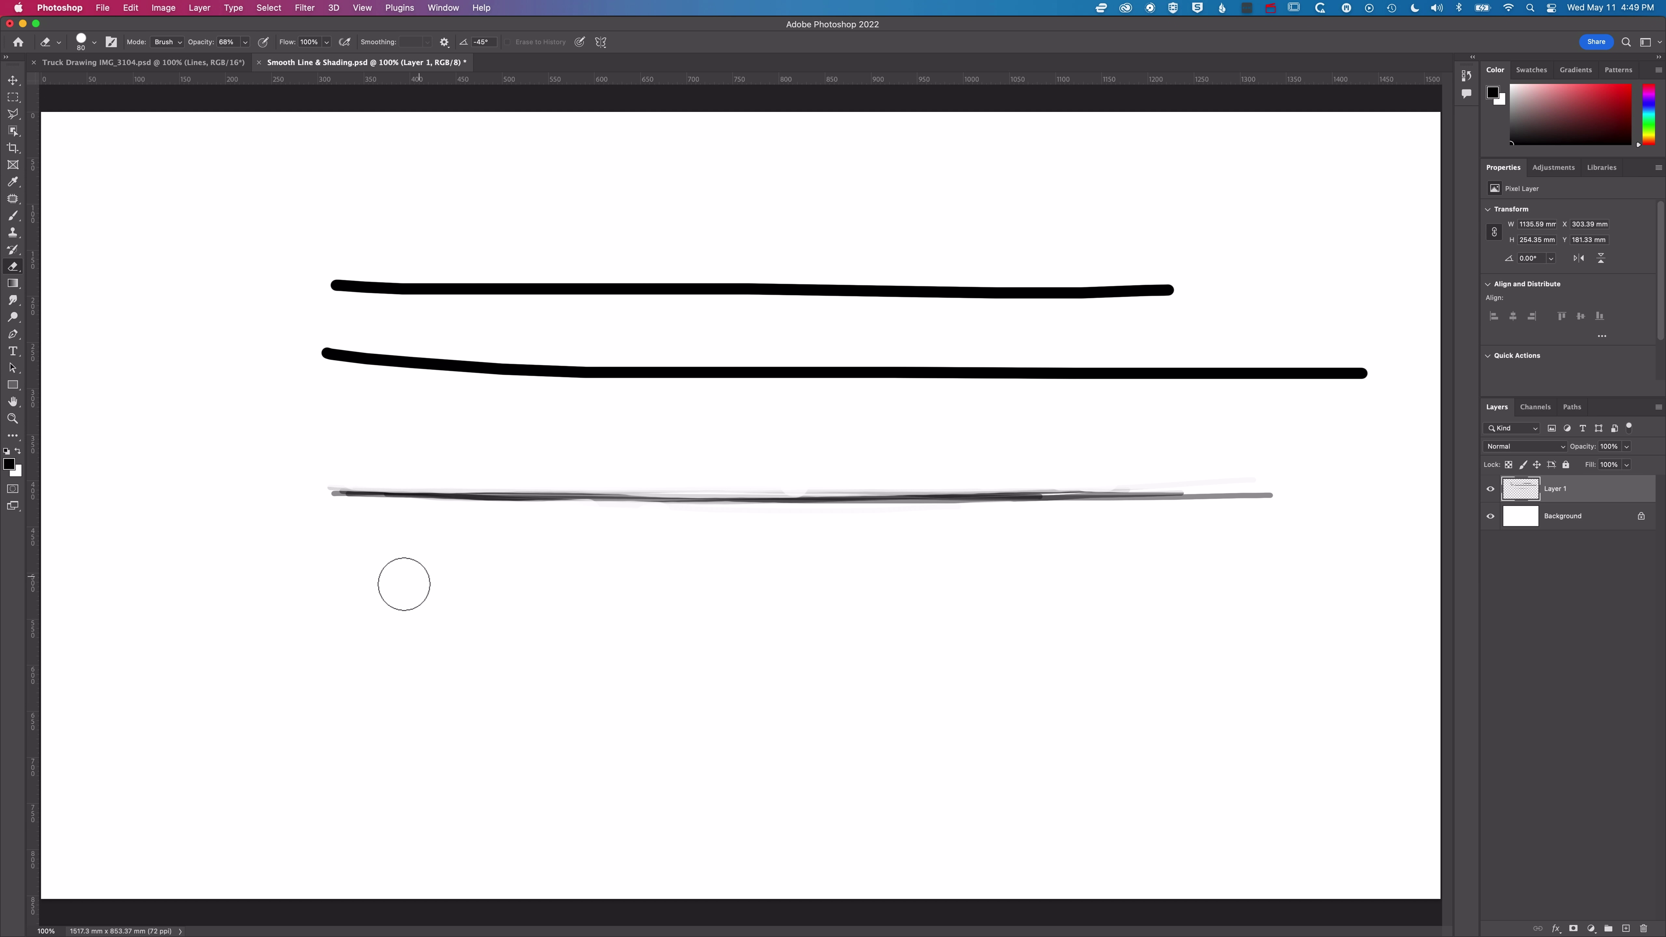
Step: Draw two straight grey horizontal lines with the 40% brush
key("b")
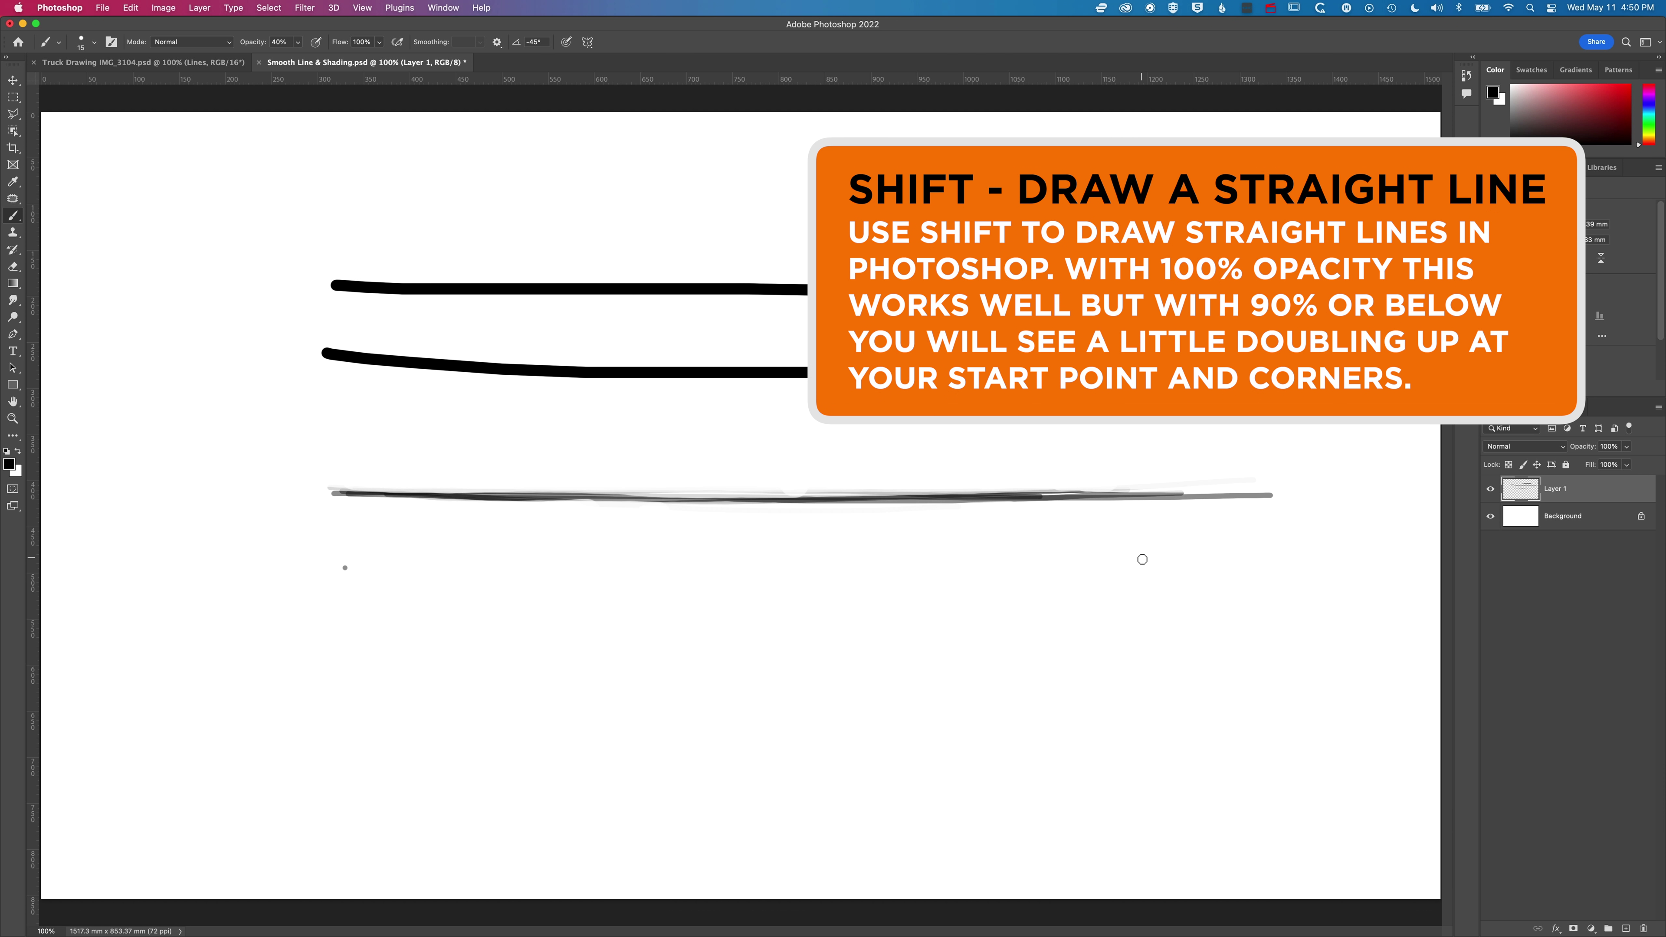
left_click(1144, 568, "shift")
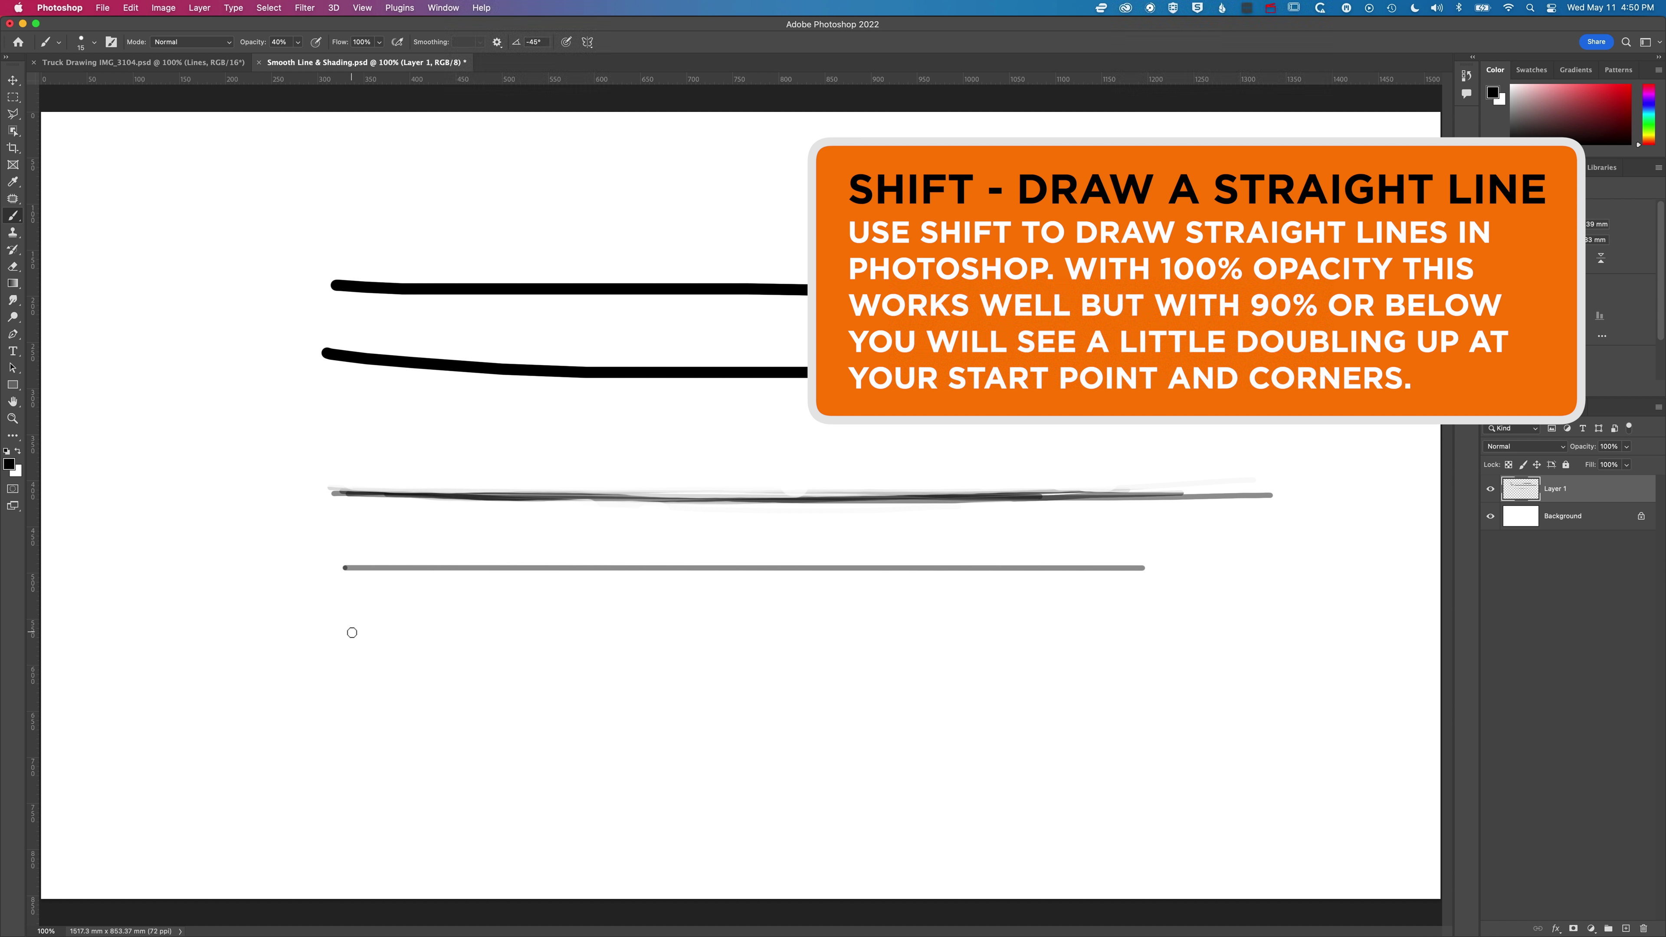
left_click(1067, 635, "shift")
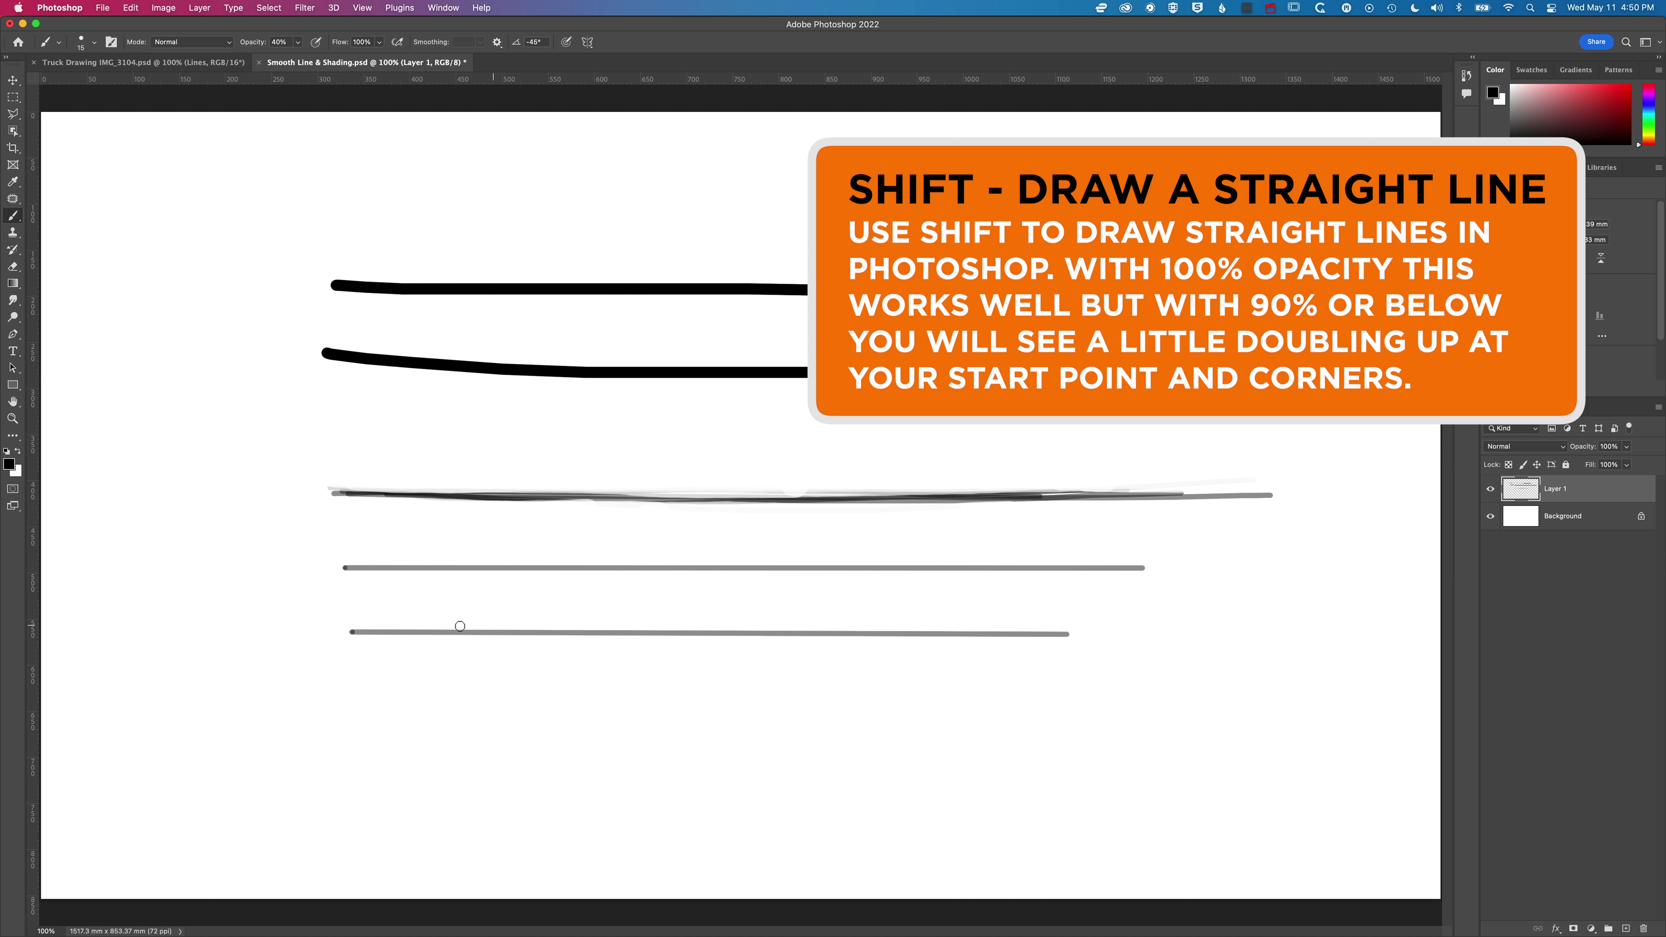
Step: Erase the left ends of both straight lines to fade them
key("e")
left_click(352, 634)
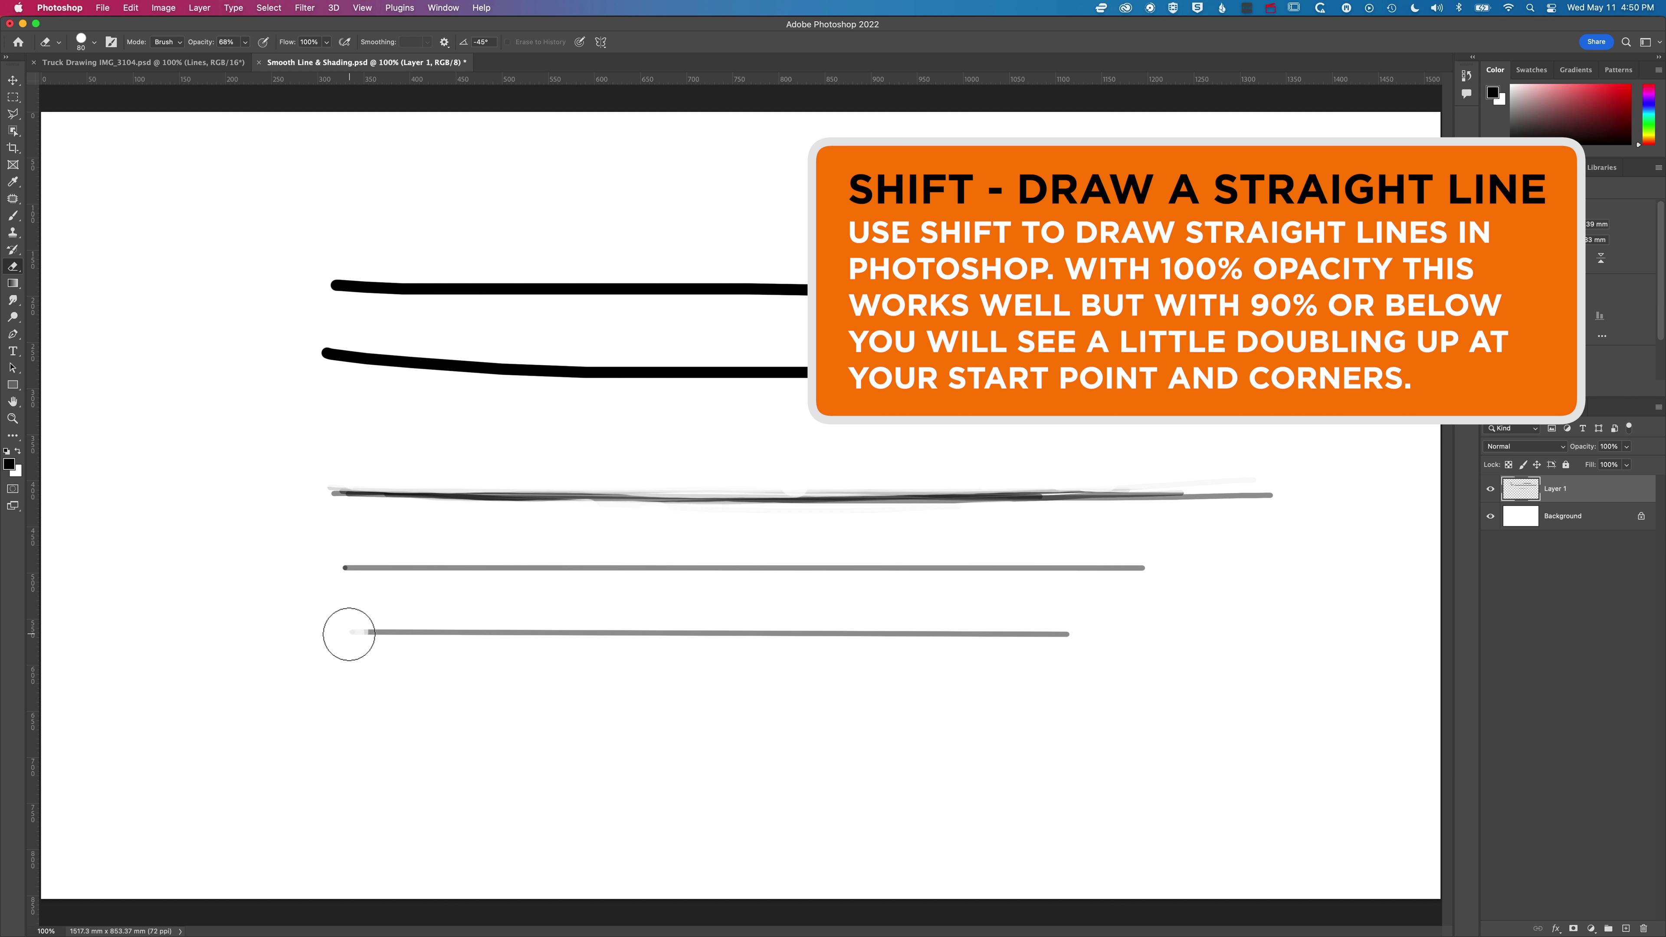
left_click(336, 567)
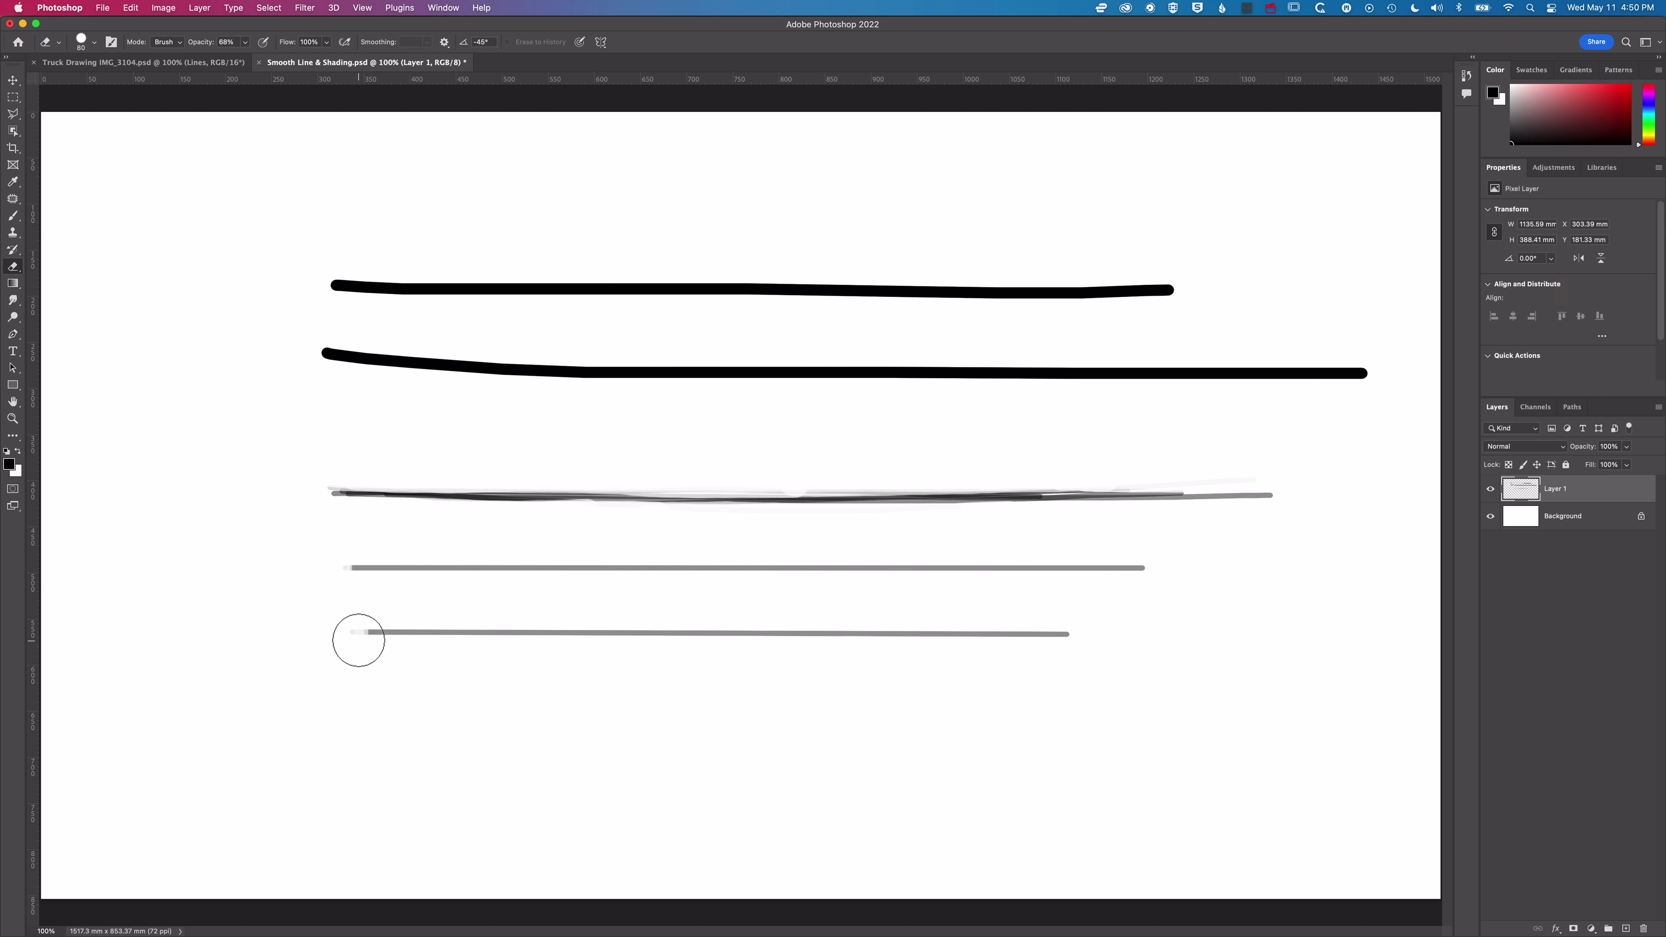
left_click(587, 624, "shift")
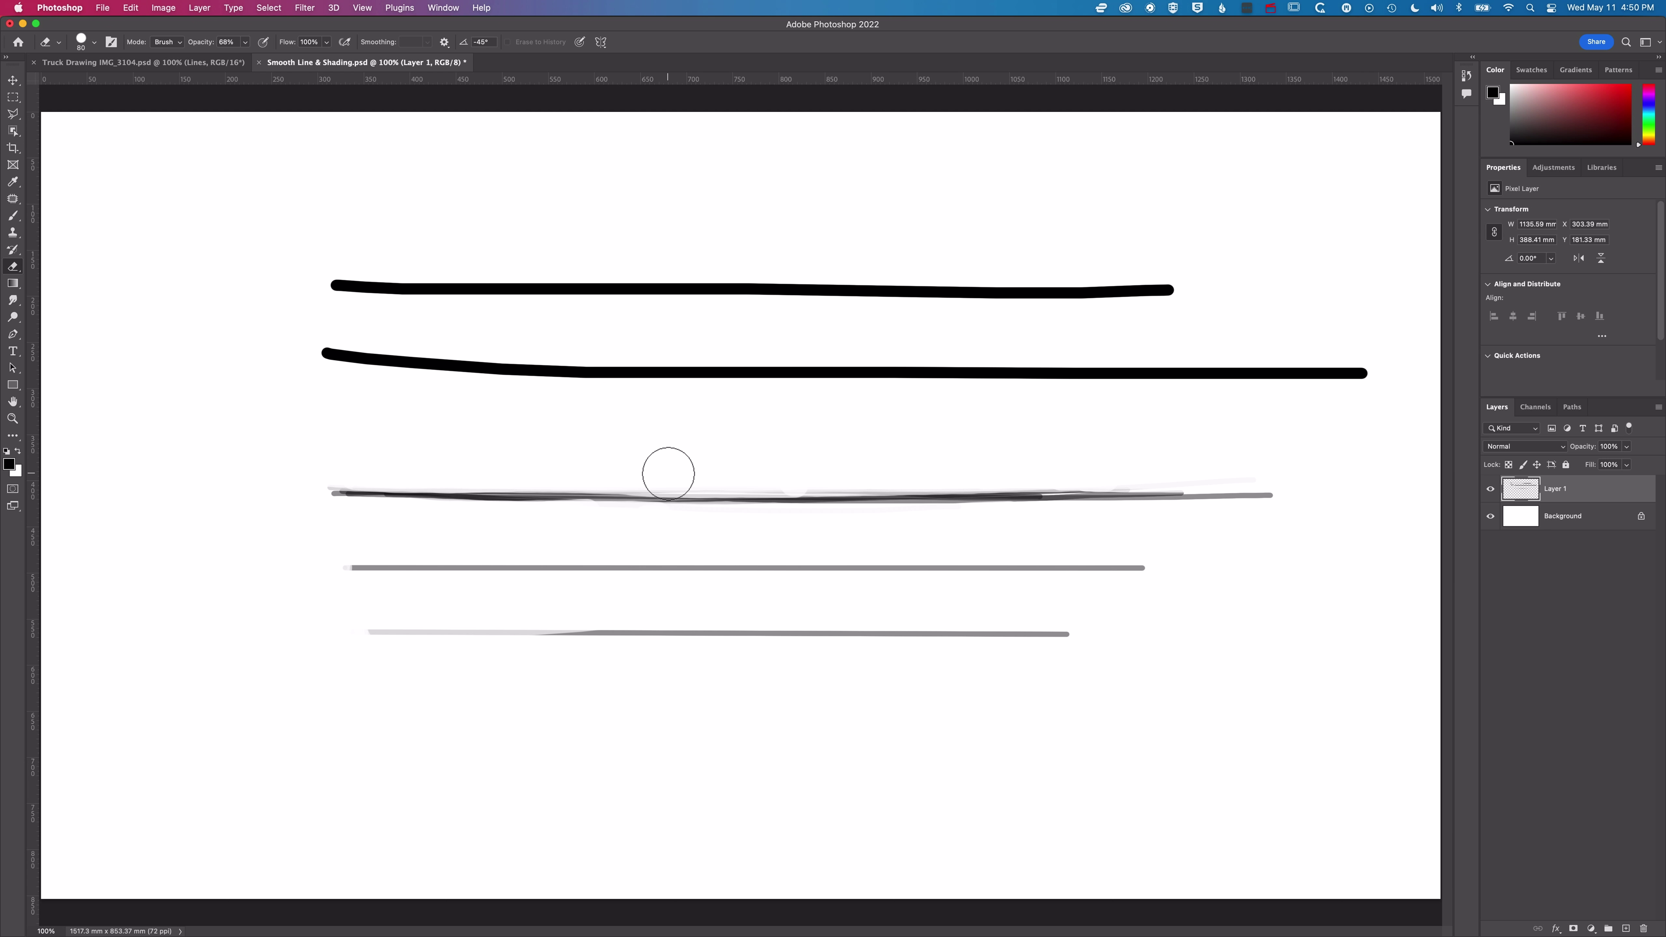
Step: Add Layer 2, hide Layer 1, and try two diagonal grey strokes before undoing them
left_click(1625, 929)
left_click(1491, 518)
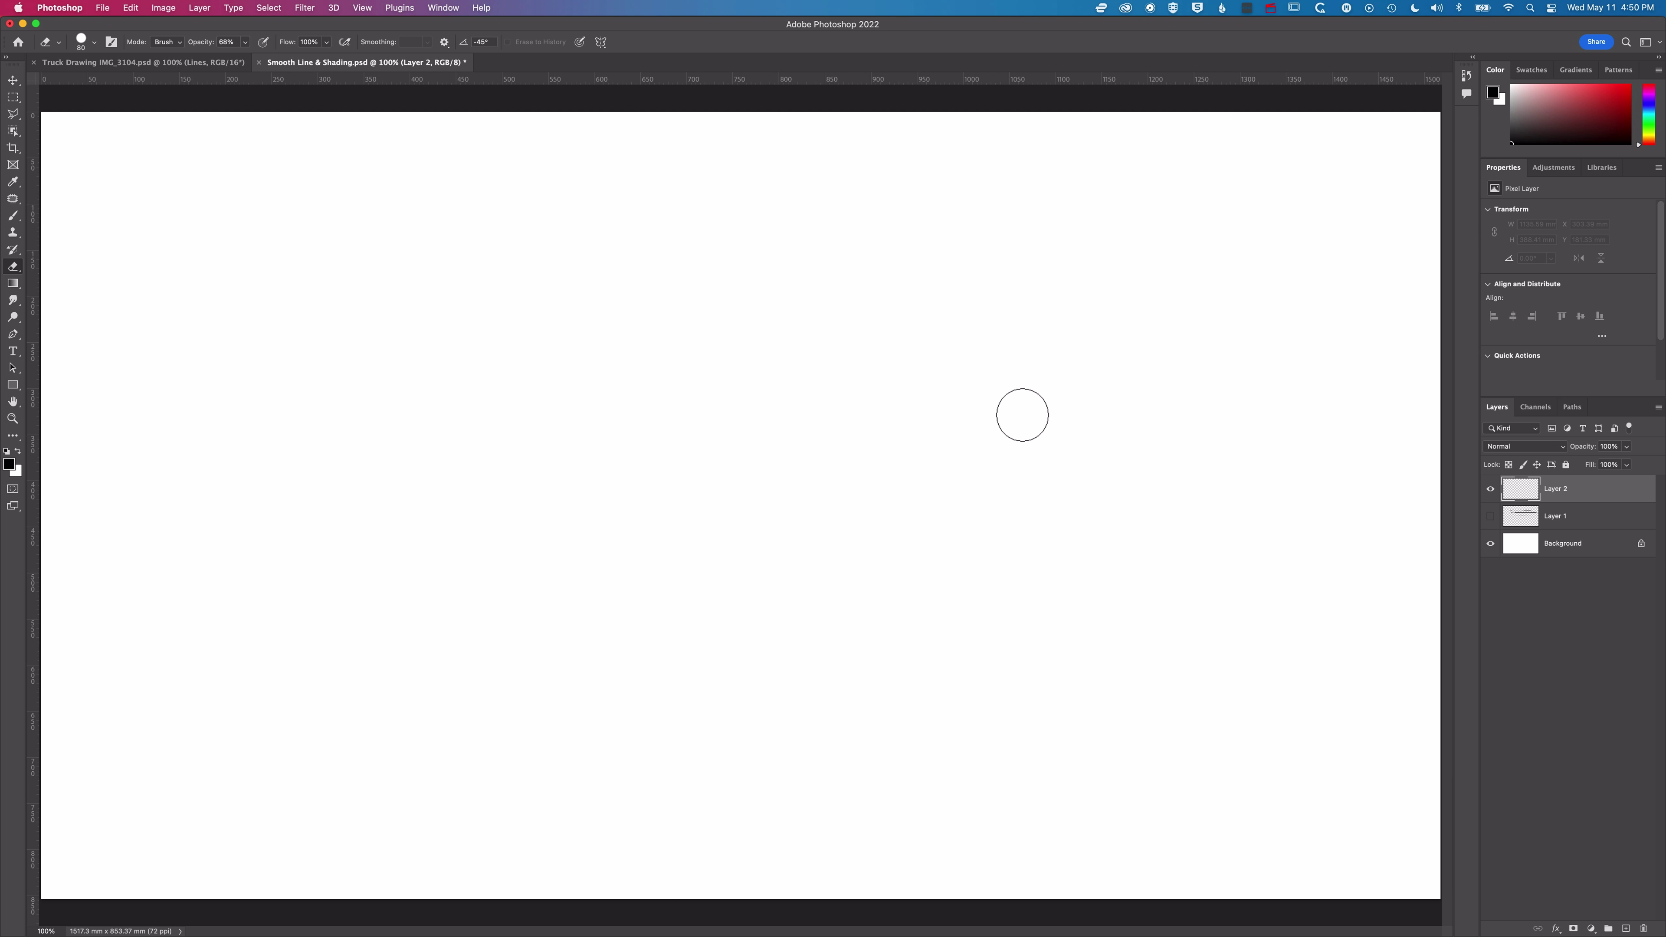
key("b")
left_click_drag(1001, 250, 900, 283)
left_click_drag(715, 425, 368, 689)
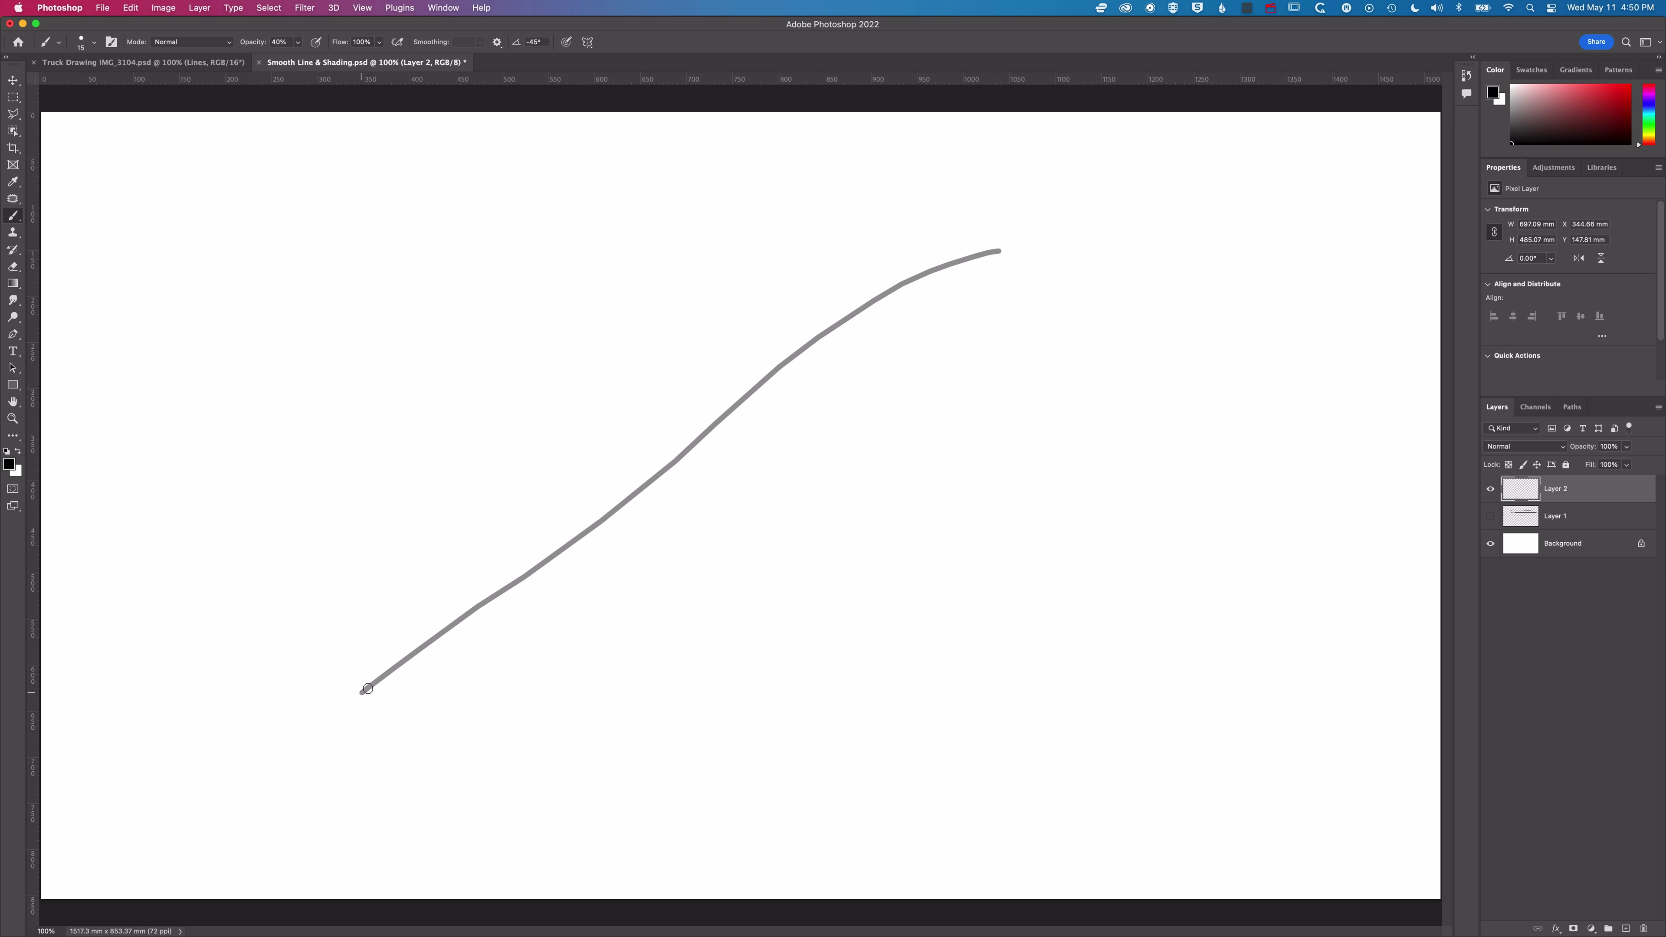
left_click_drag(1049, 284, 382, 763)
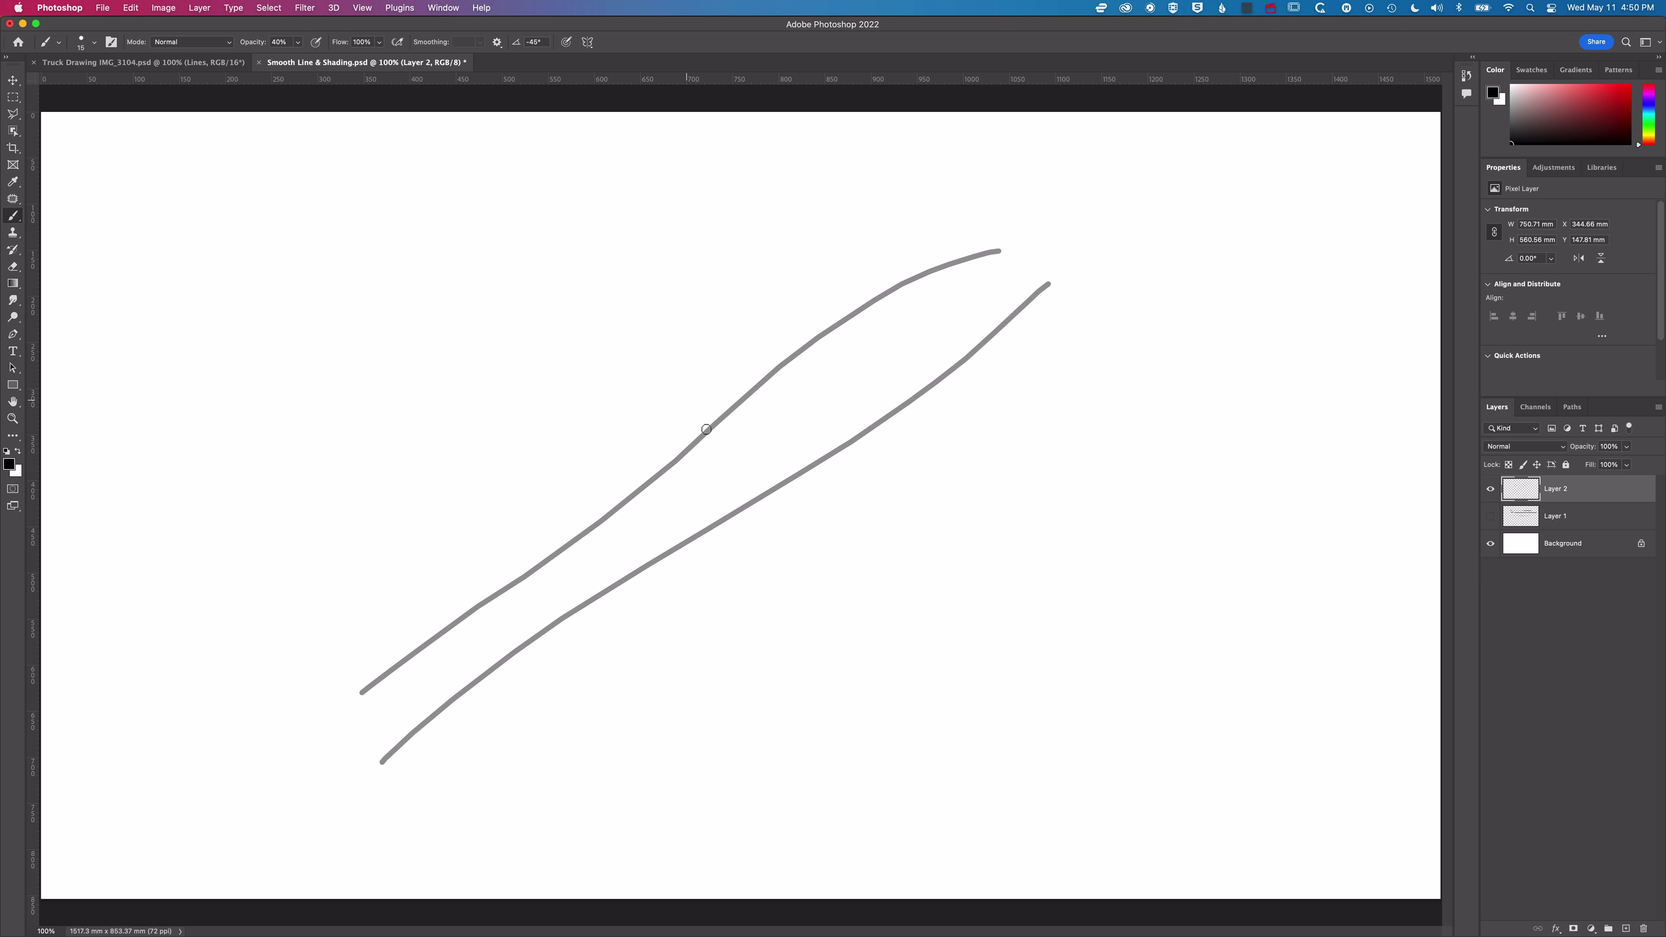
key("super+z")
key("super+z")
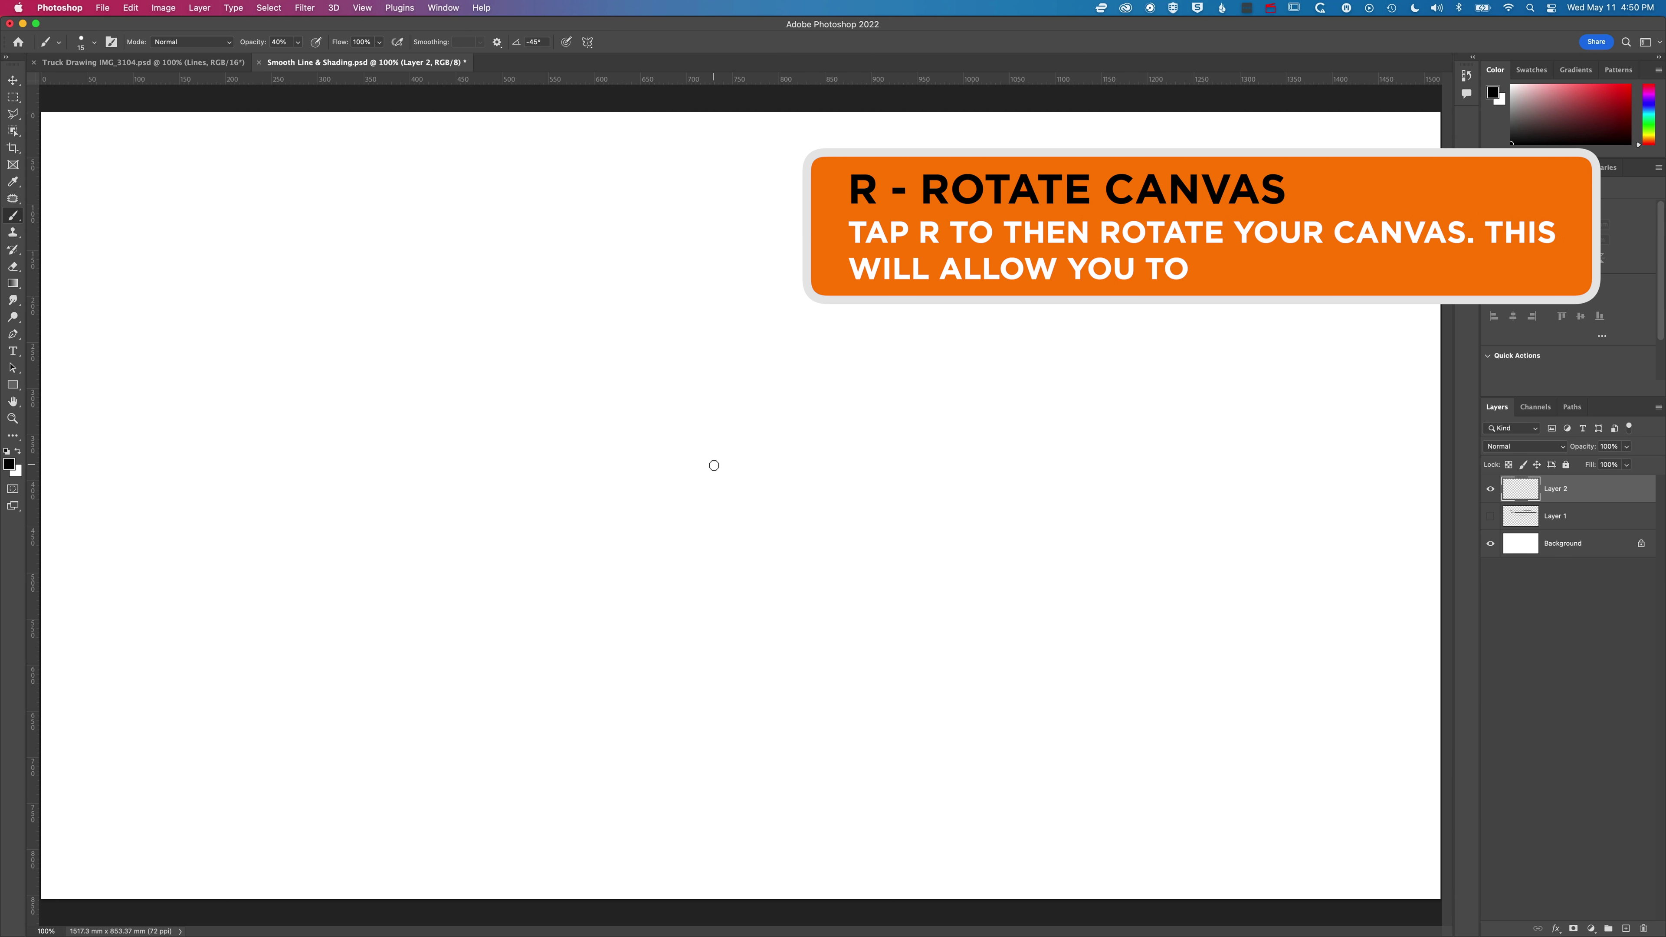
Step: Rotate the canvas view and build a long grey line from four overlapping brush passes
key("r")
mouse_move(1101, 343)
left_mouse_down()
mouse_move(1134, 379)
mouse_move(1103, 541)
mouse_move(1030, 673)
mouse_move(1052, 607)
left_mouse_up()
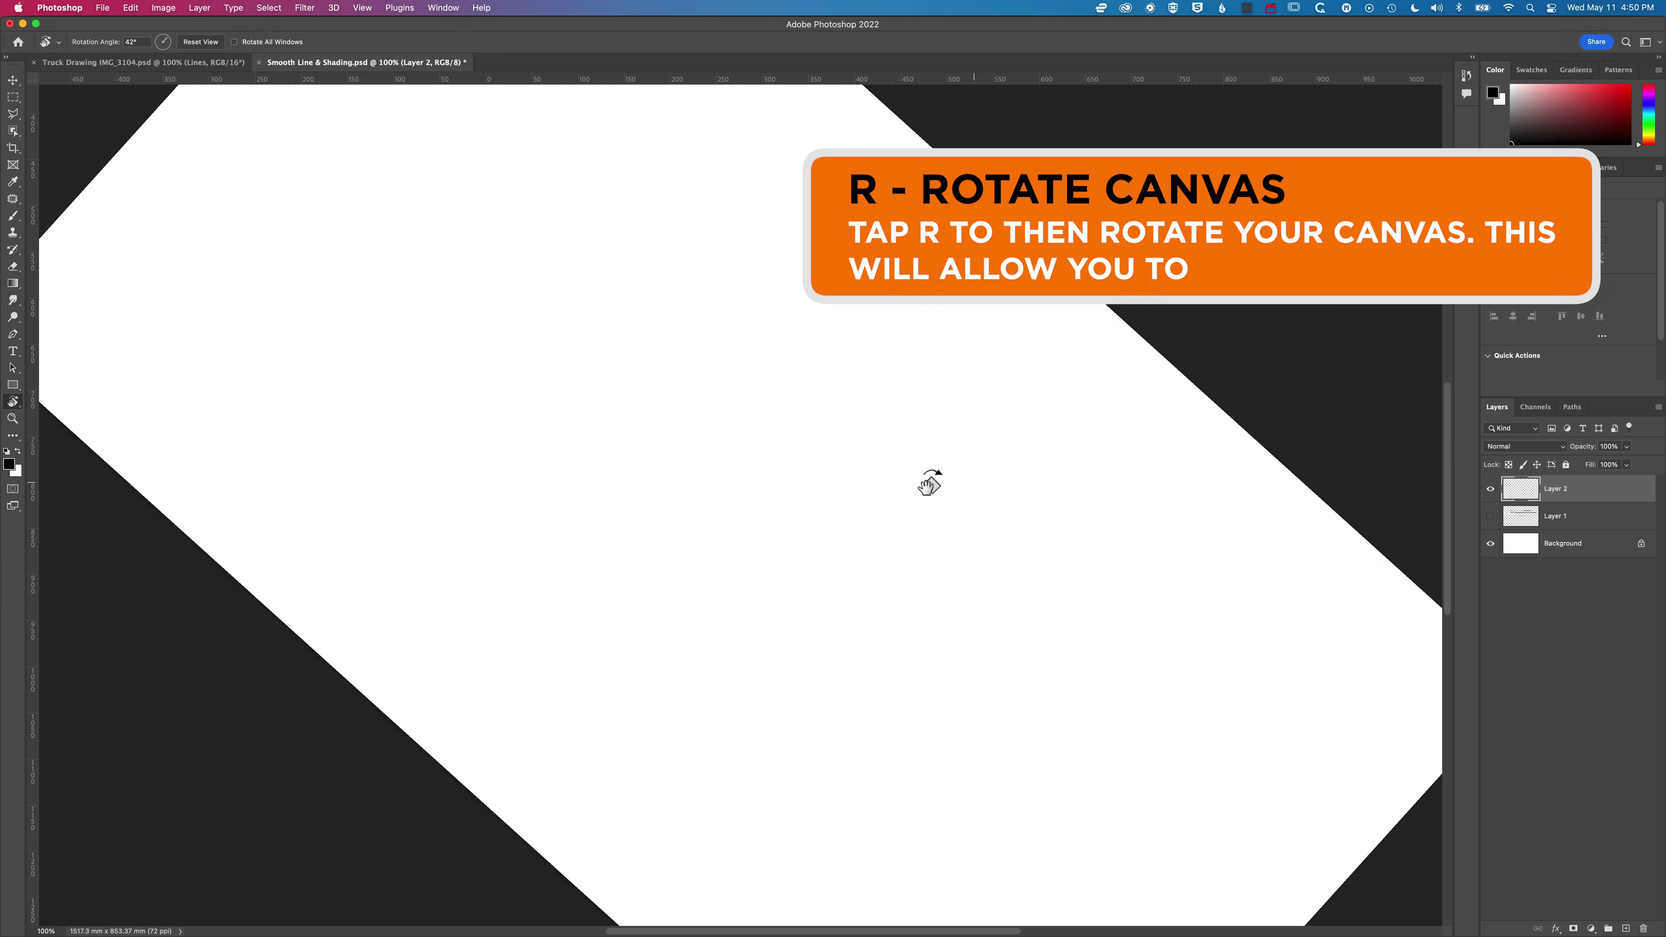
key("b")
left_click_drag(415, 486, 991, 481)
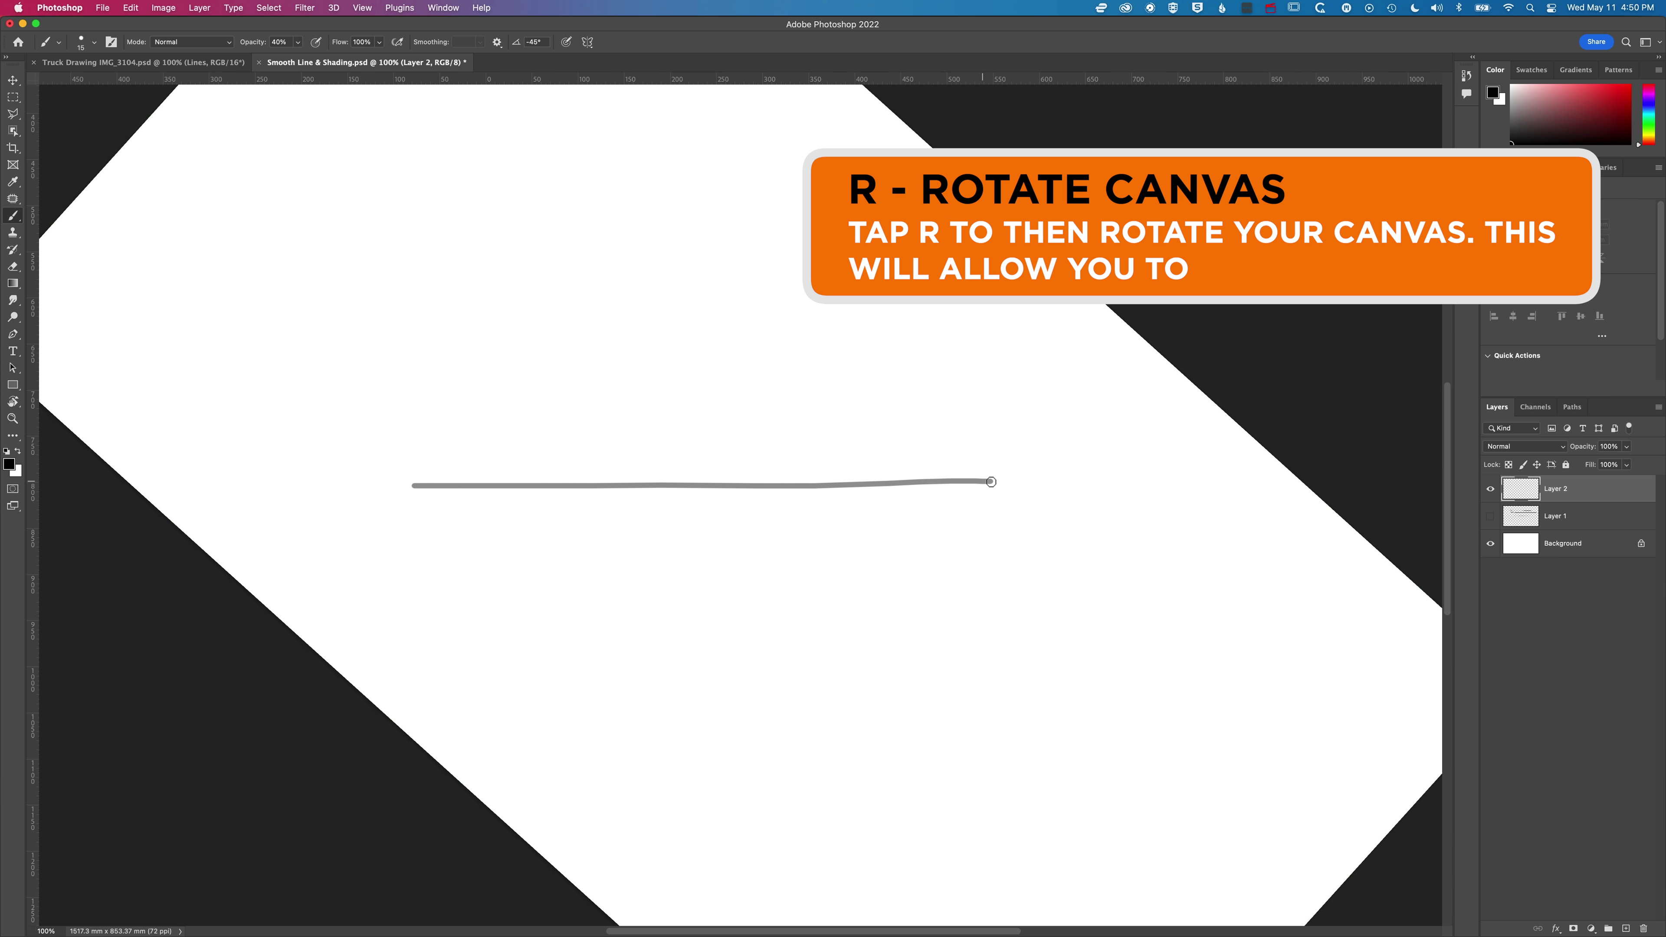
left_click_drag(420, 488, 1015, 485)
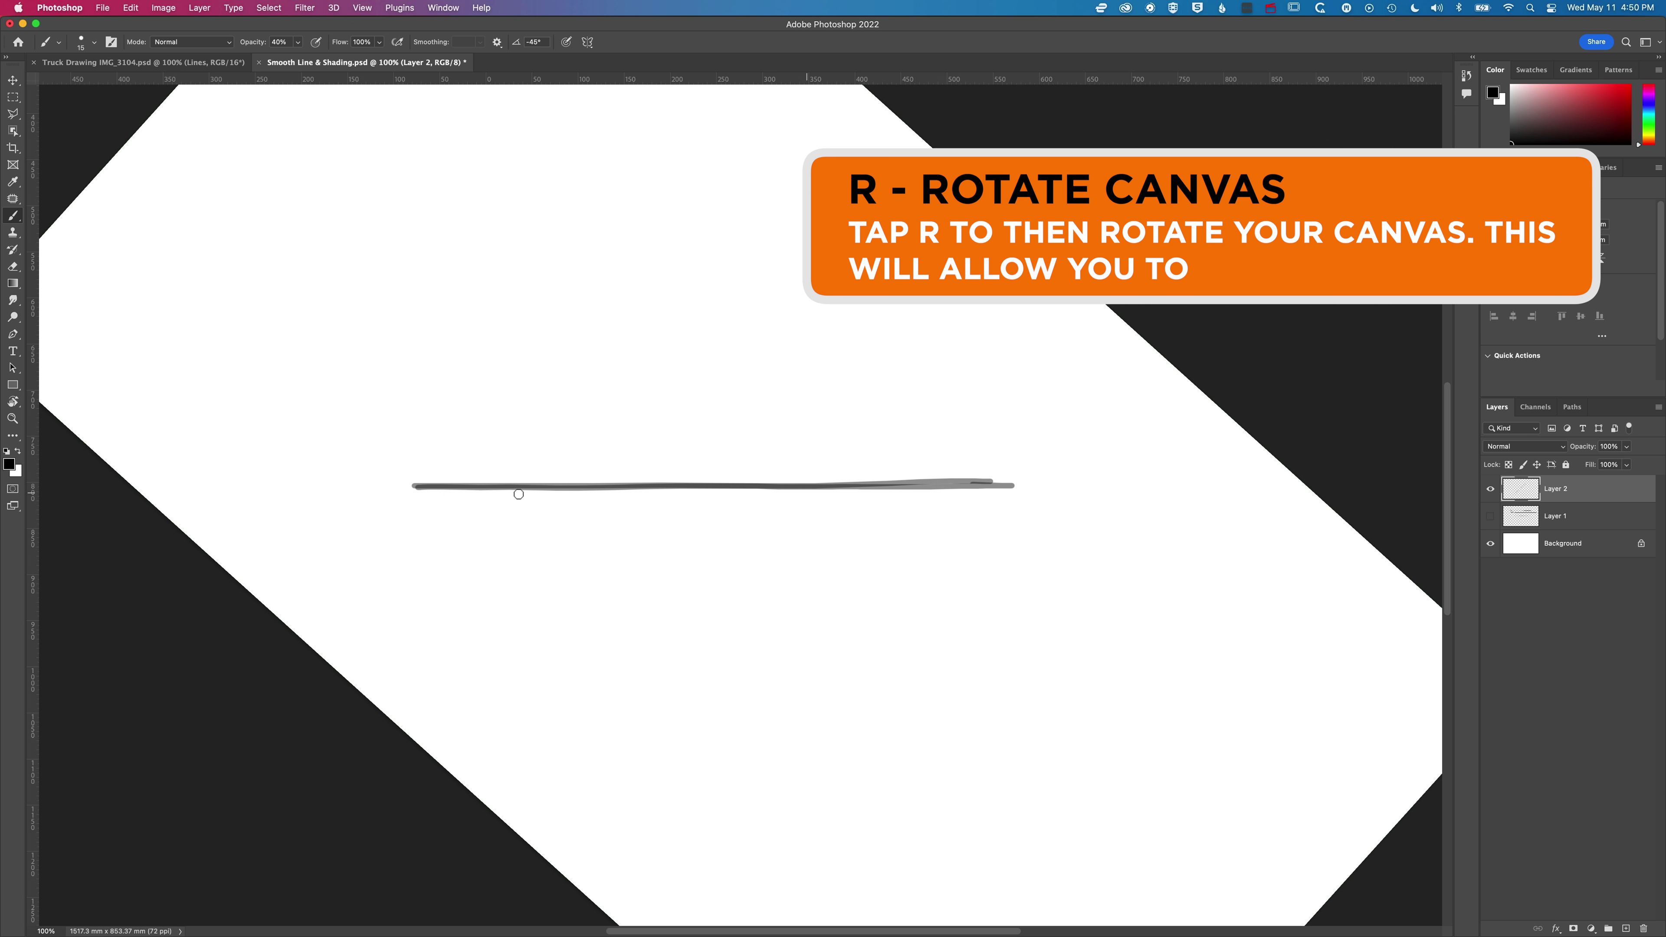
left_click_drag(416, 491, 992, 477)
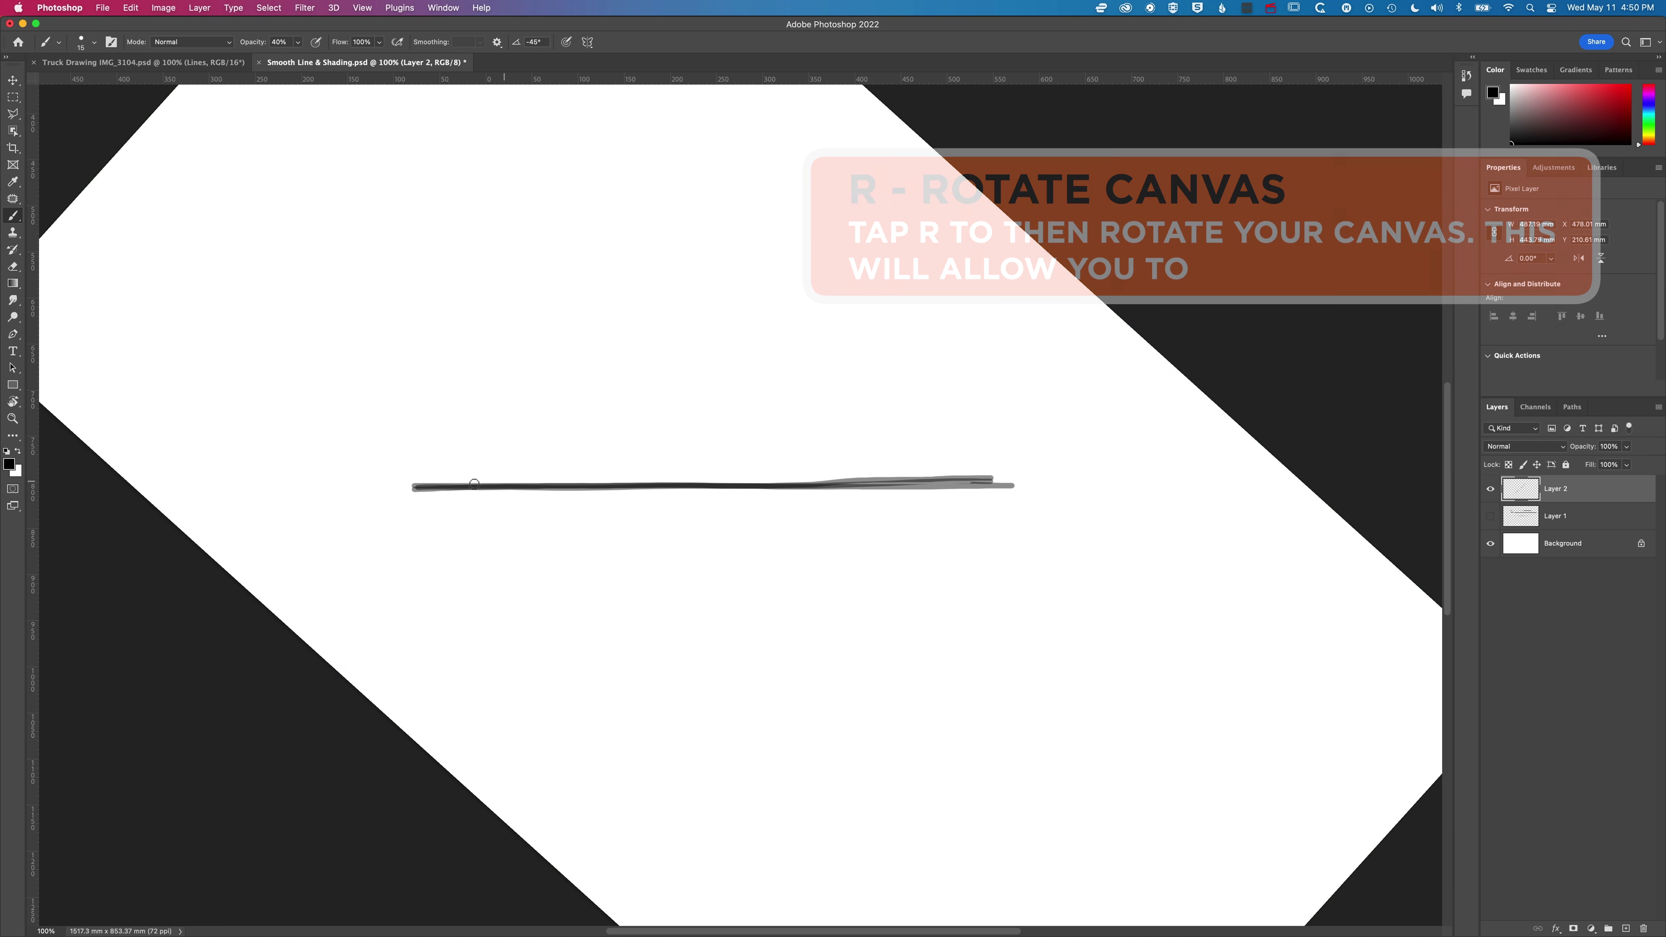
left_click_drag(442, 488, 1015, 482)
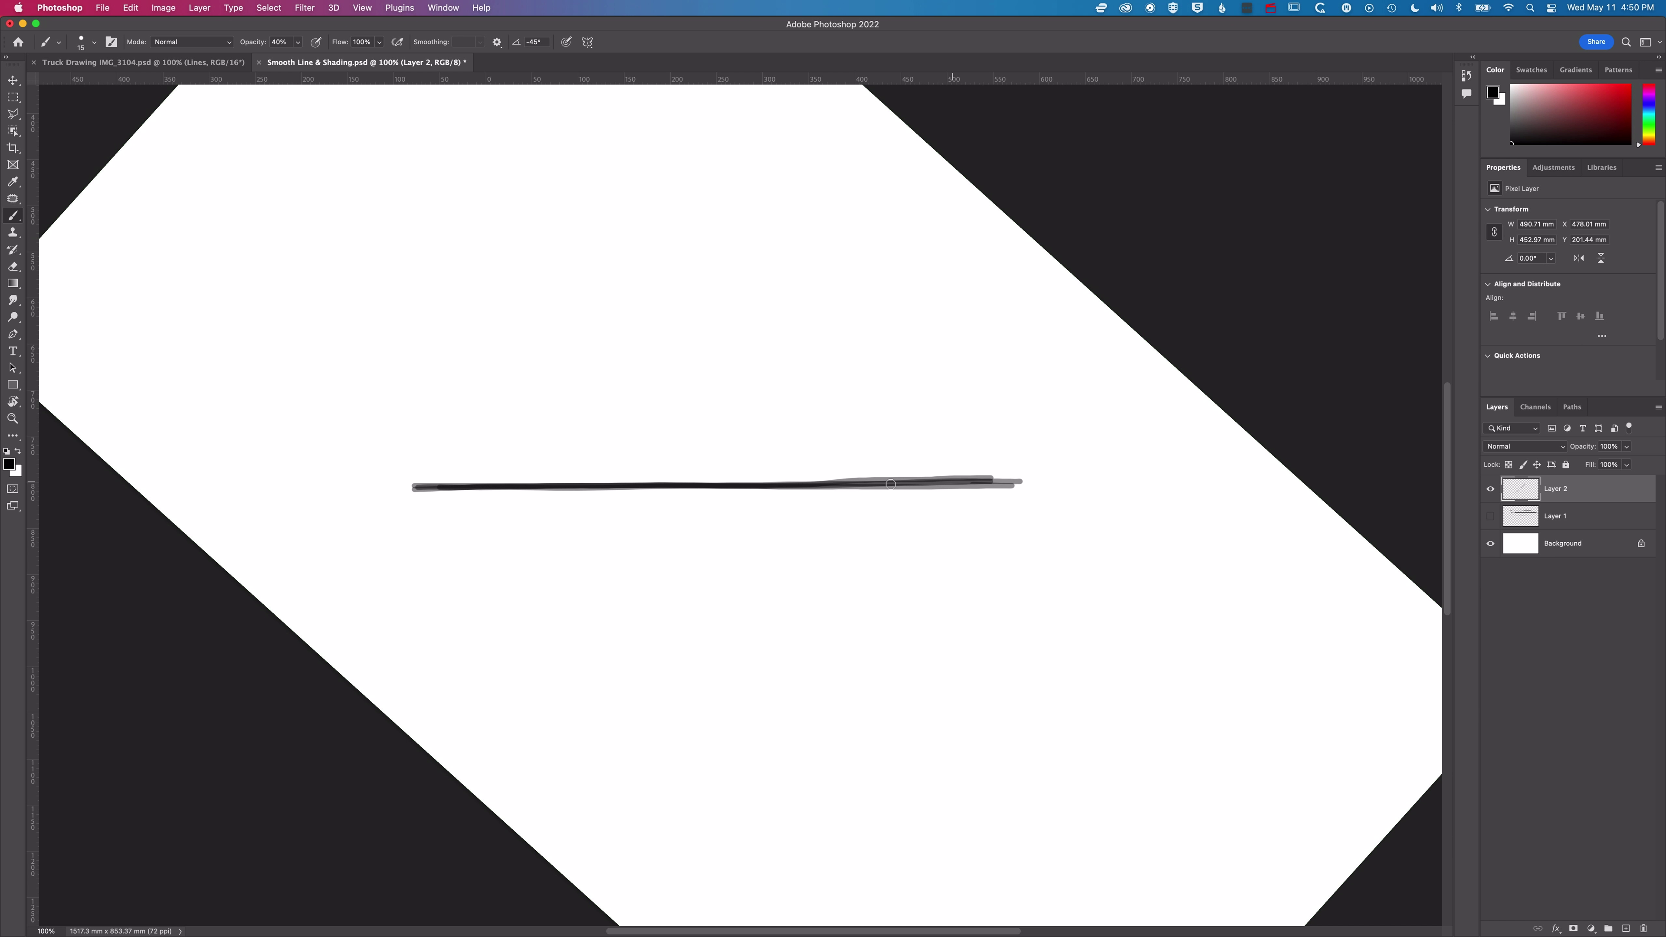
Step: Erase to lighten the line's left end, right half and a middle patch
key("e")
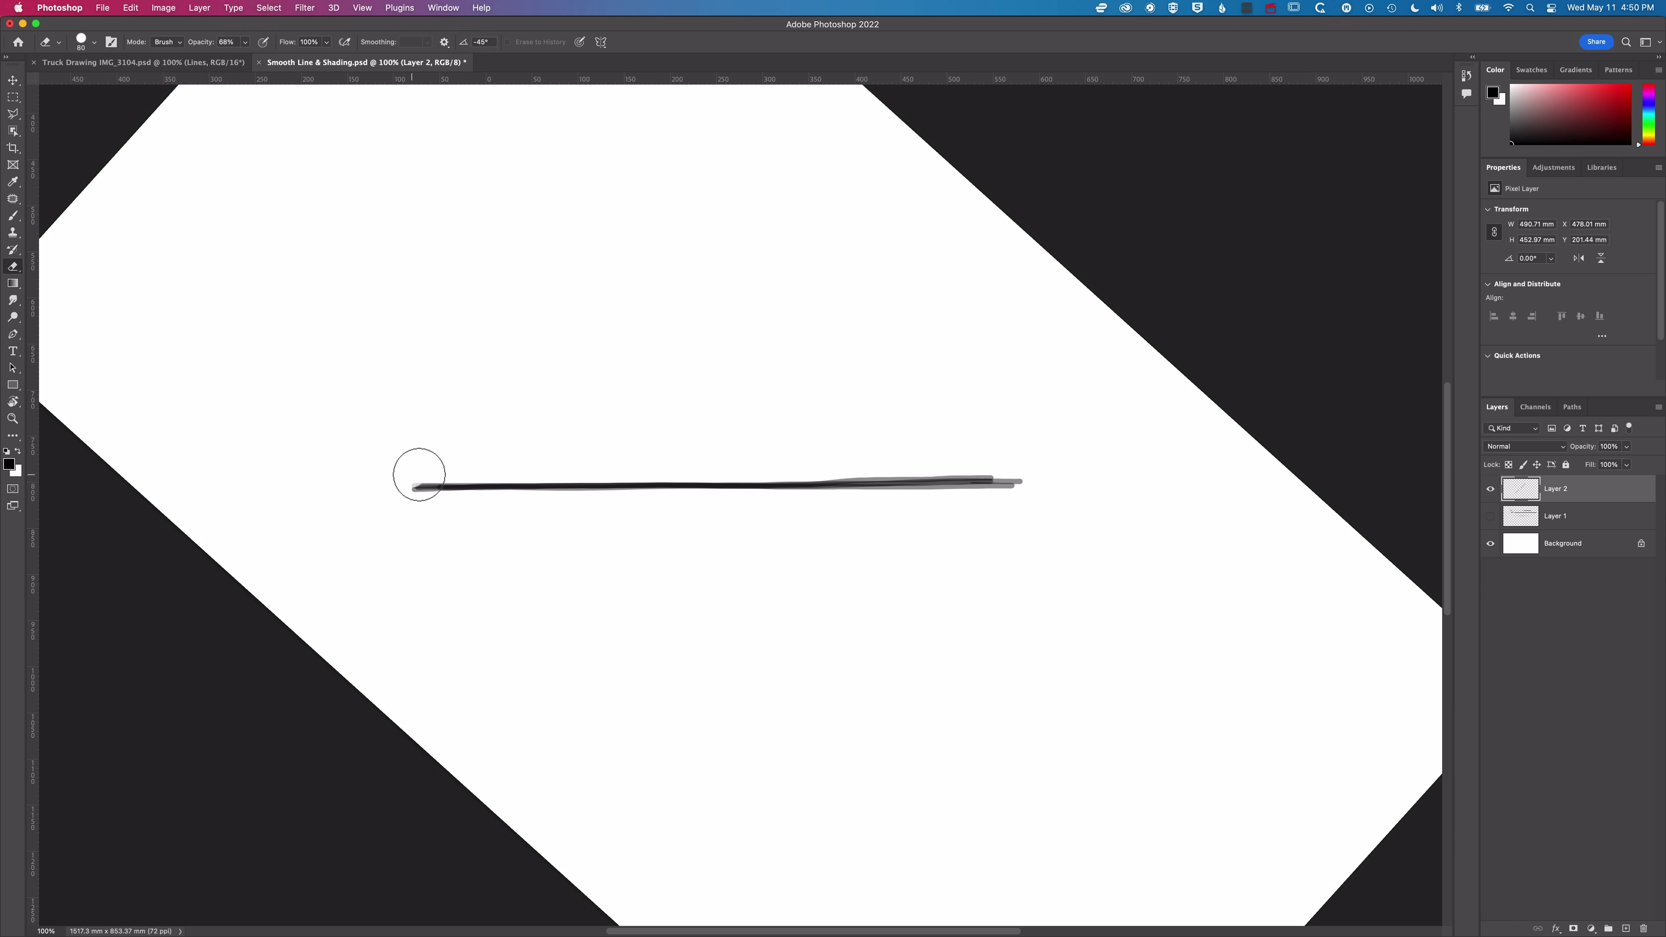
left_click_drag(409, 473, 604, 472)
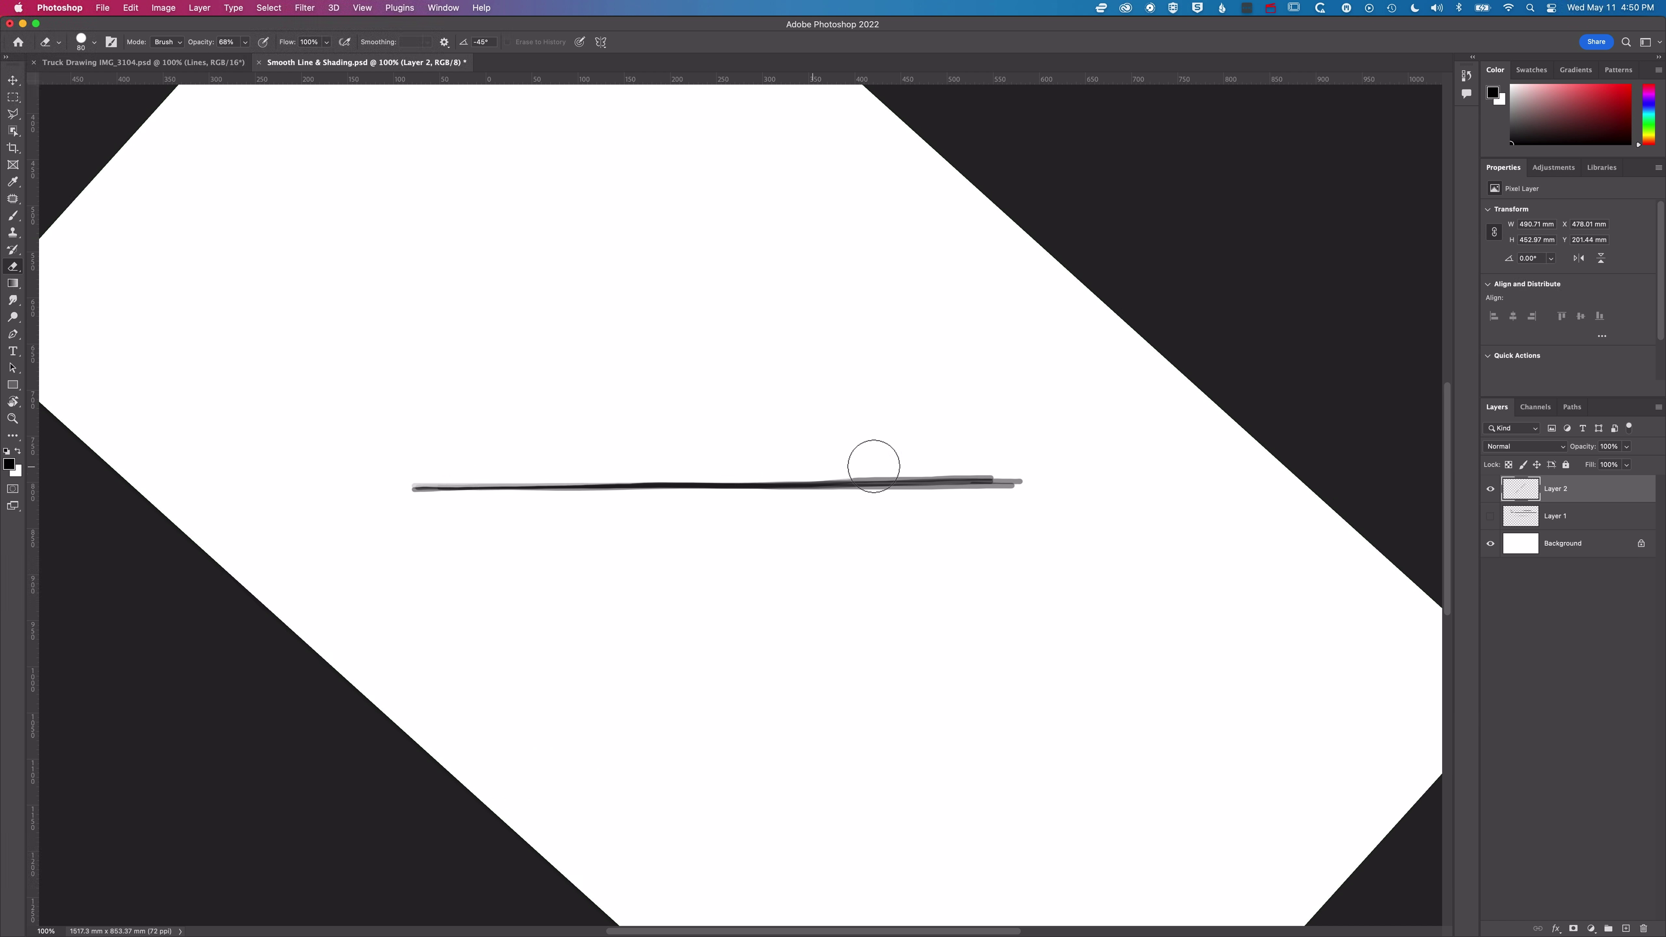
left_click_drag(777, 469, 1053, 467)
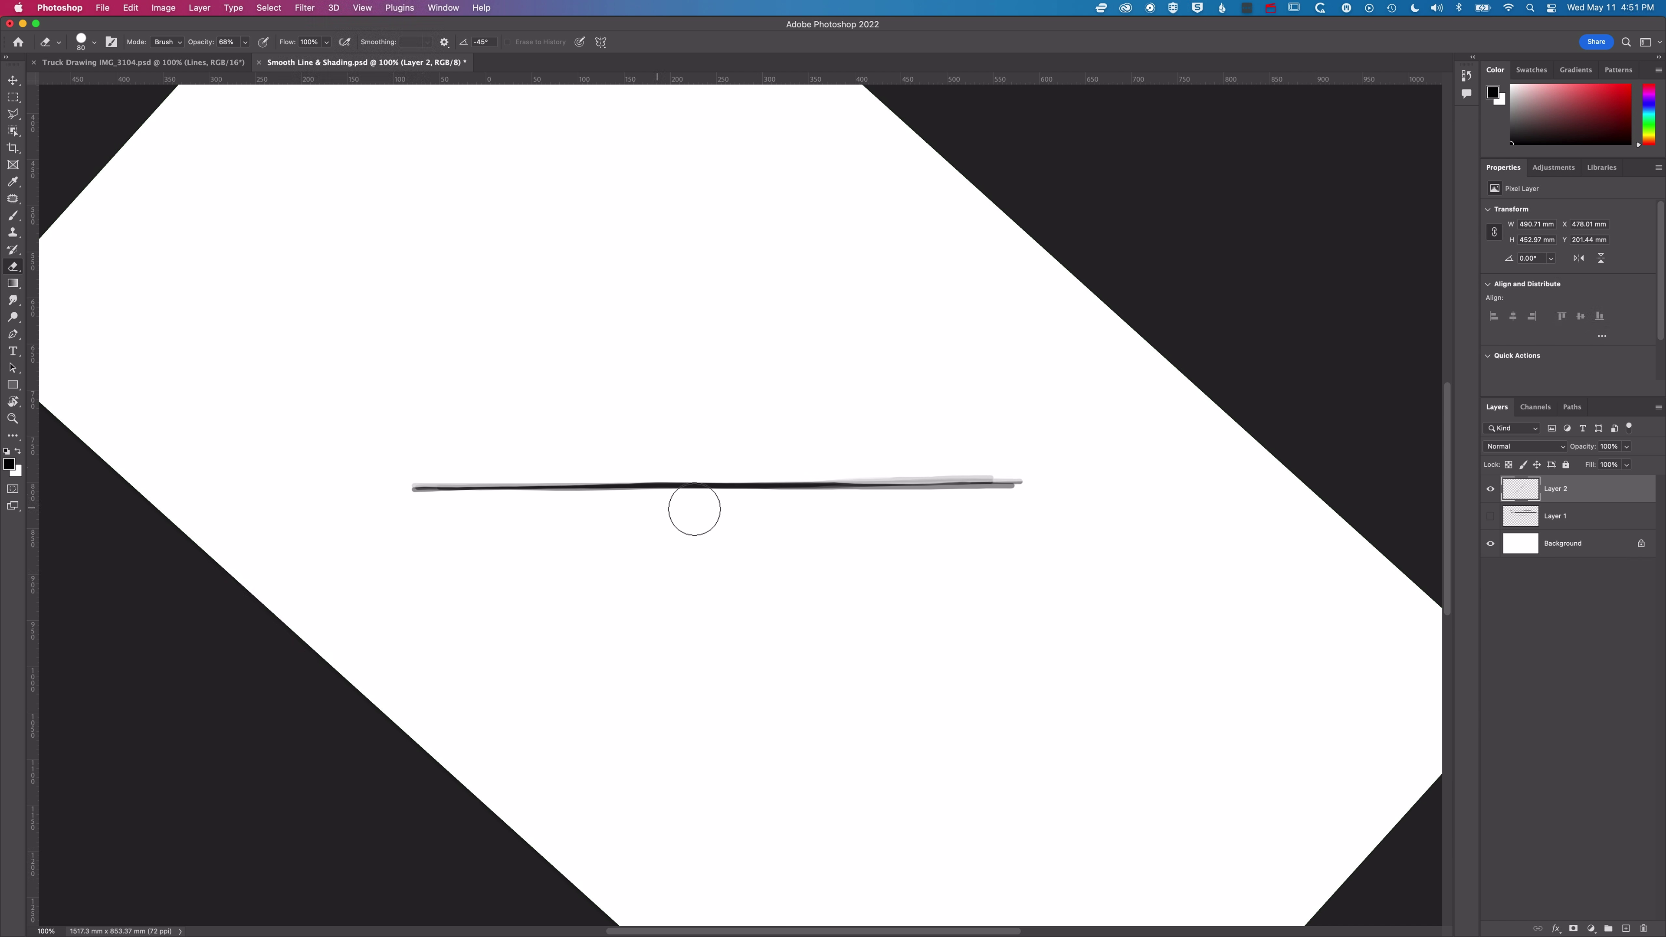
mouse_move(692, 506)
left_mouse_down()
mouse_move(673, 499)
mouse_move(1068, 490)
left_mouse_up()
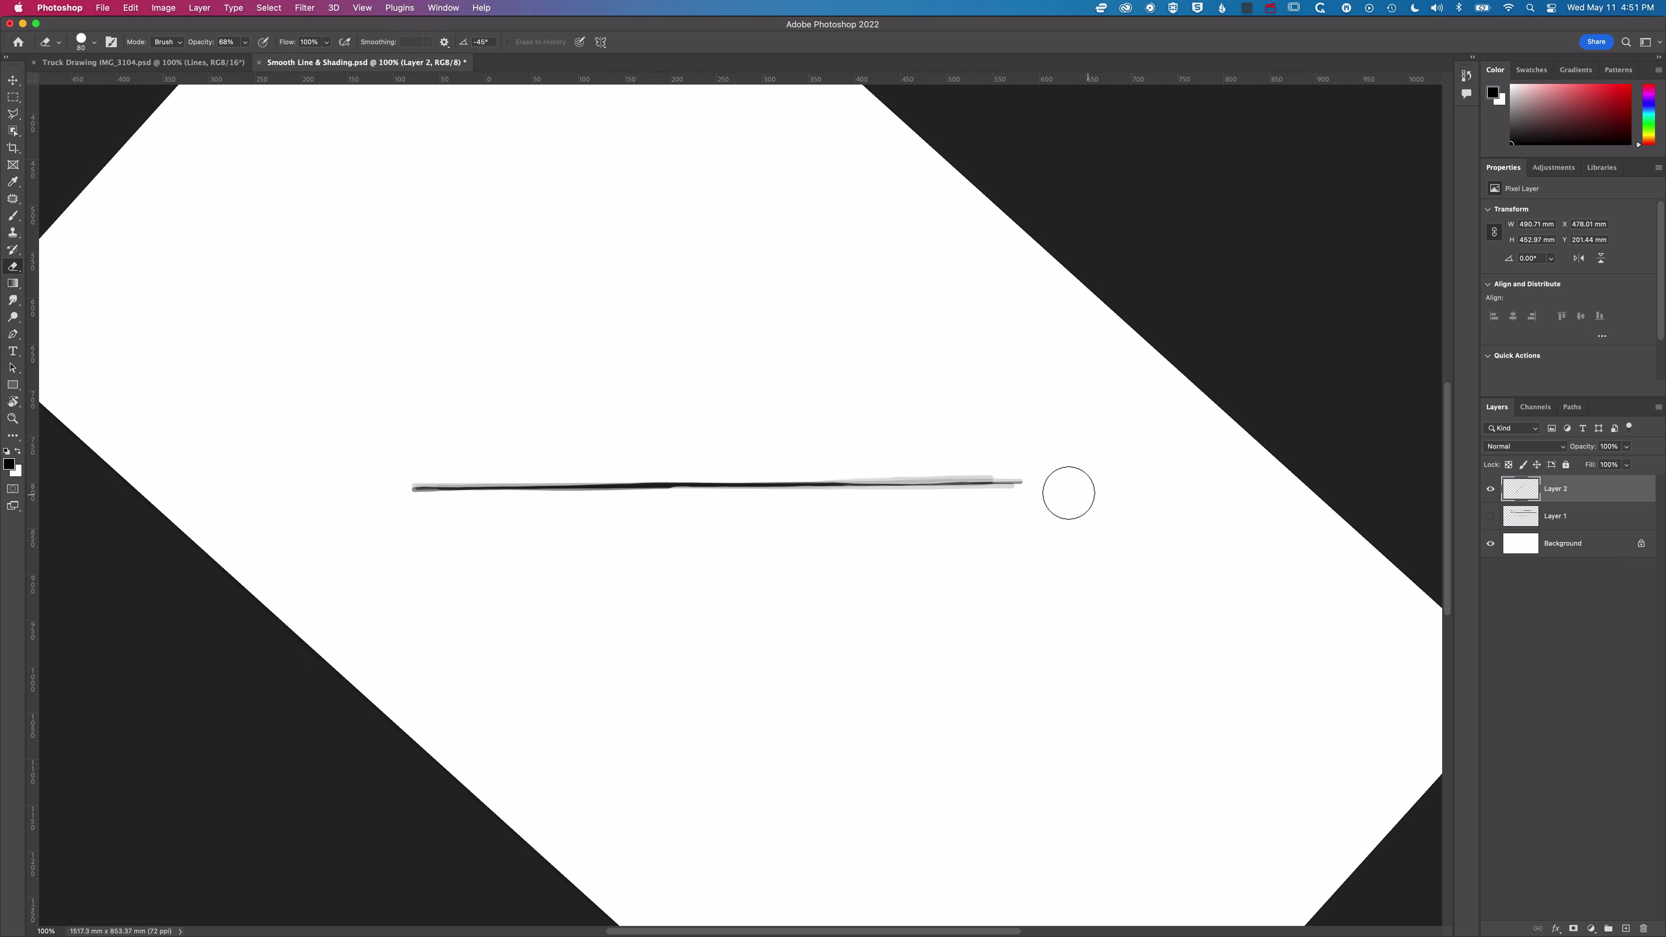
Step: Paint a second long grey line above the first with five overlapping passes
key("b")
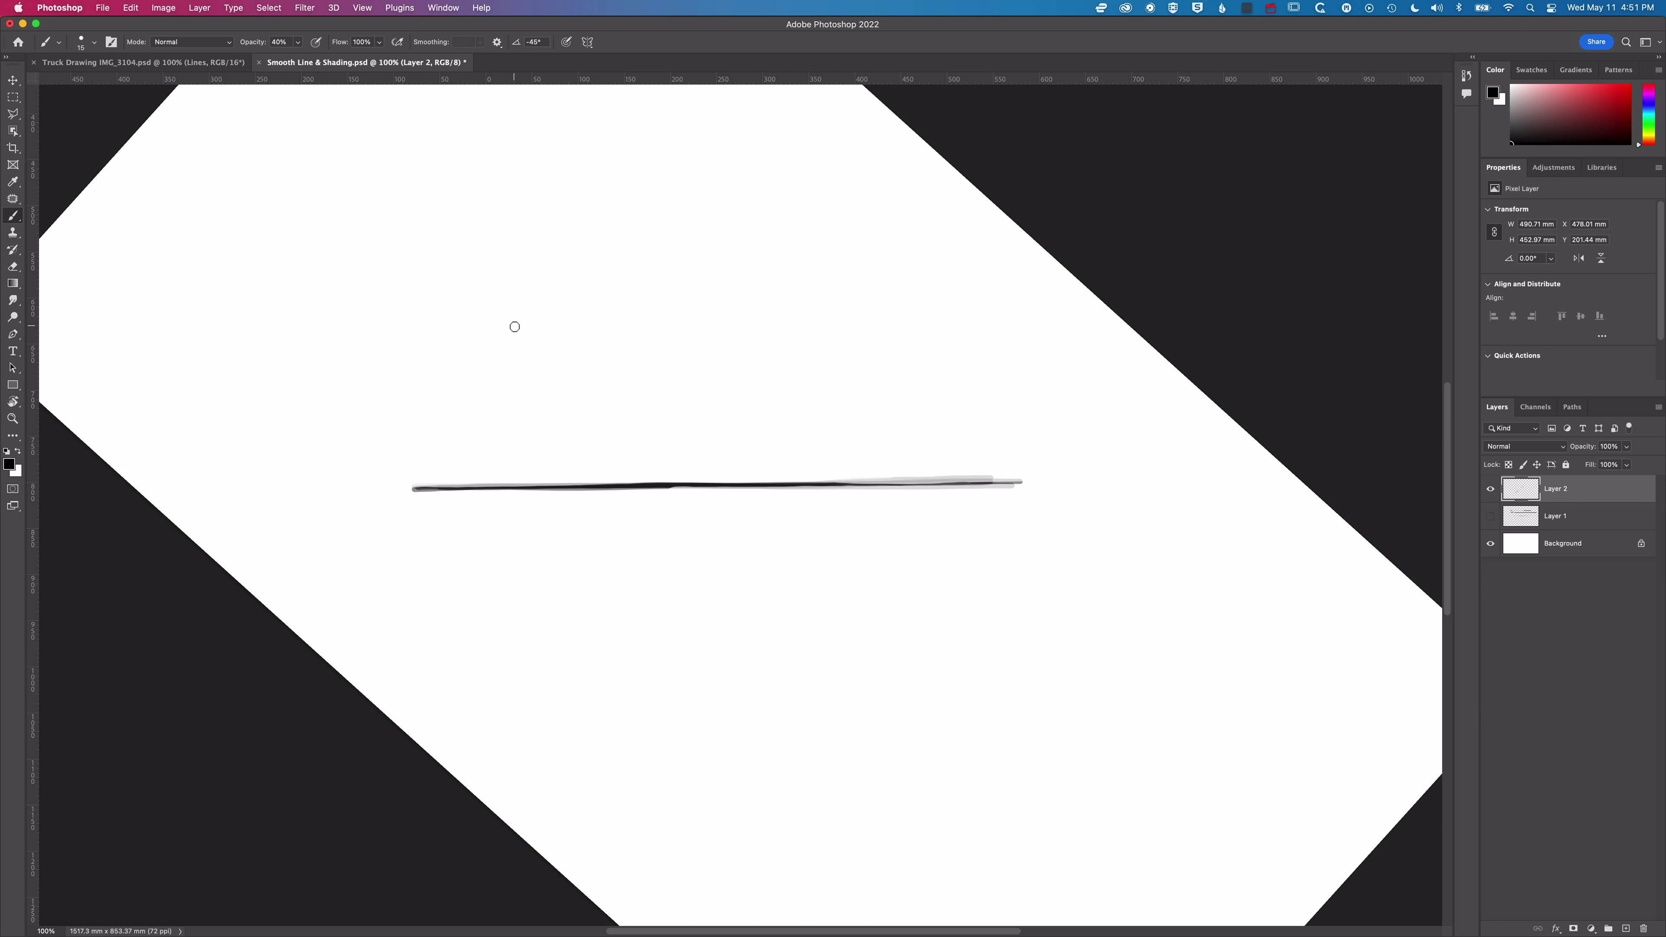
left_click_drag(382, 319, 909, 294)
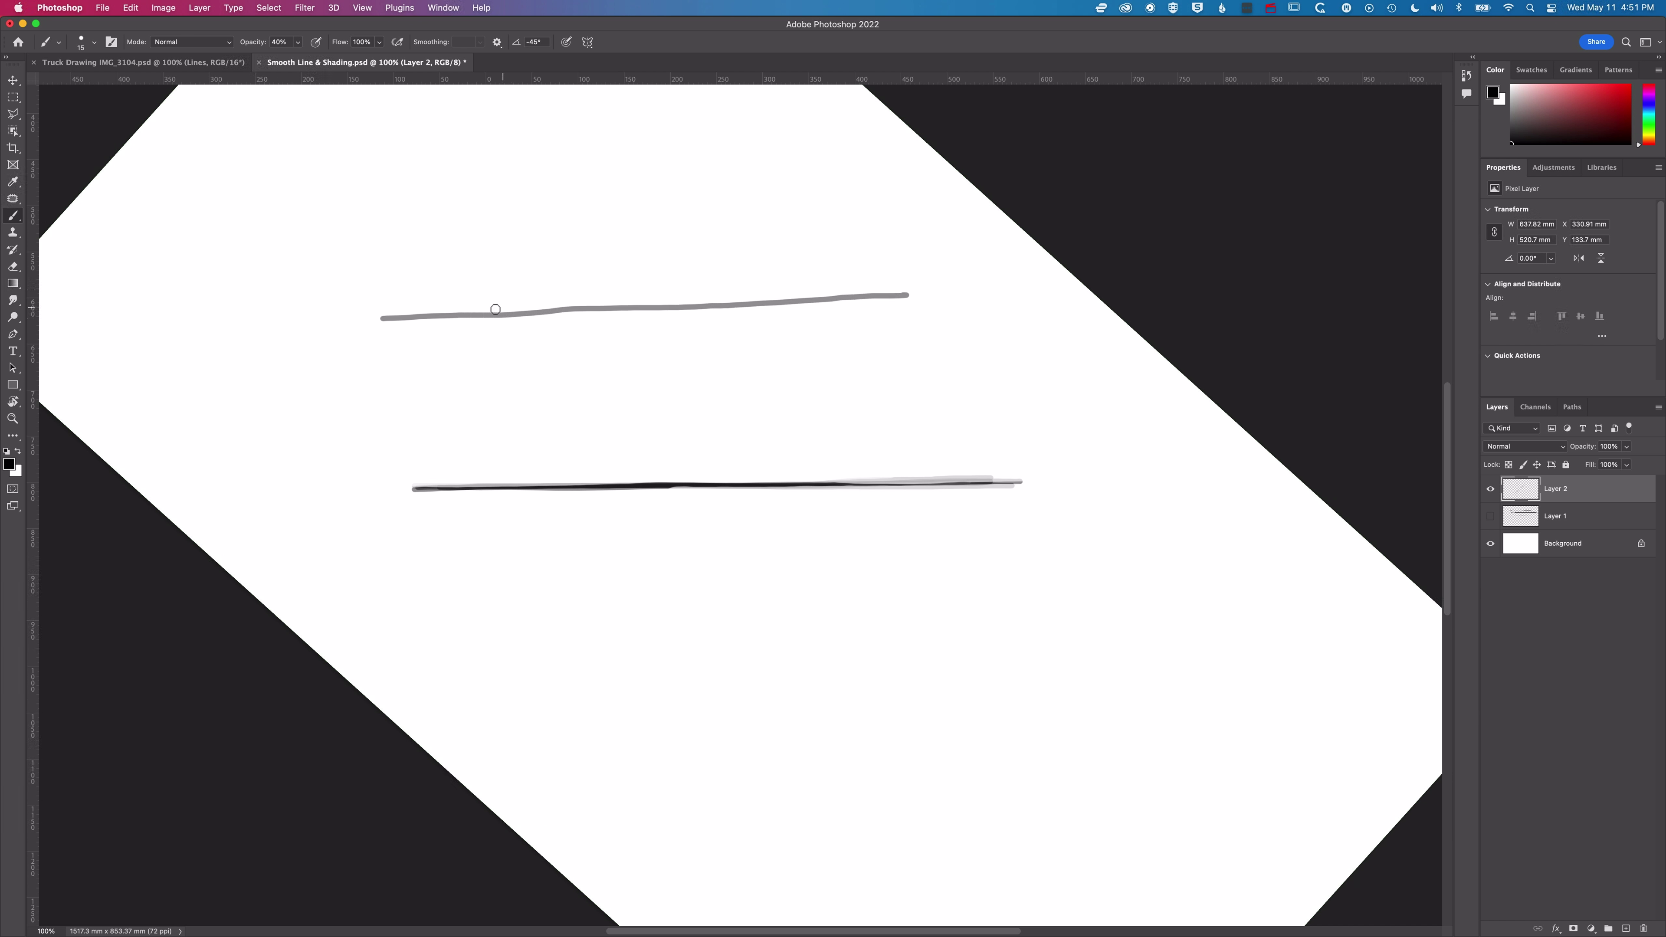
left_click_drag(387, 315, 867, 307)
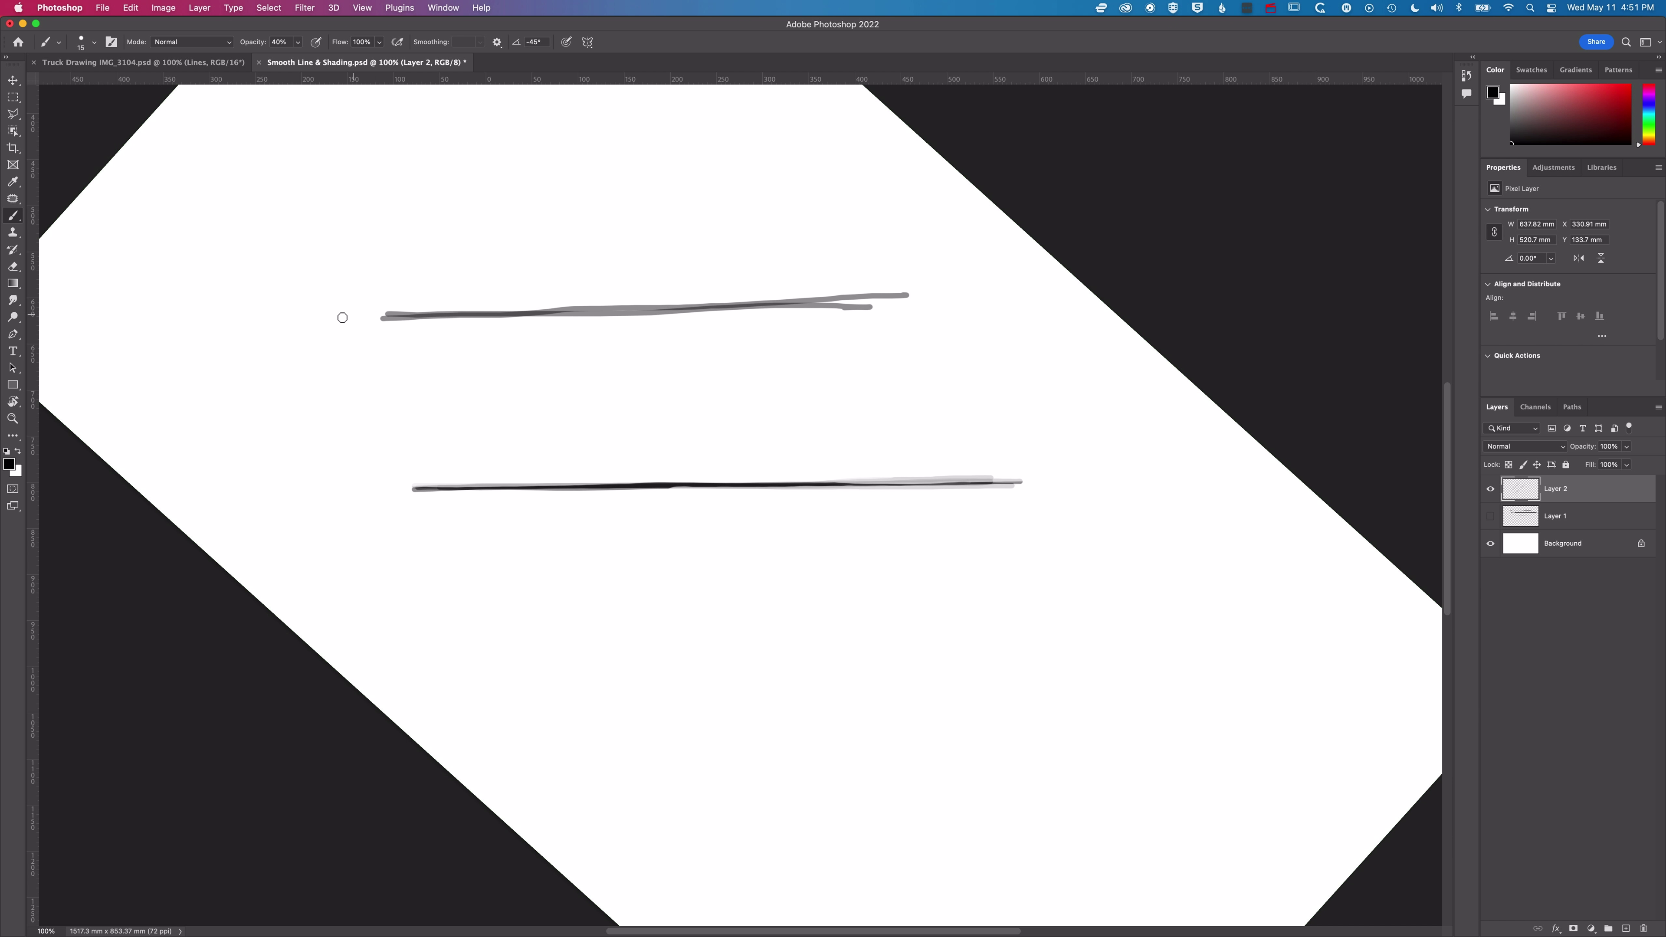
left_click_drag(375, 317, 943, 302)
left_click_drag(377, 312, 985, 302)
left_click_drag(378, 319, 997, 298)
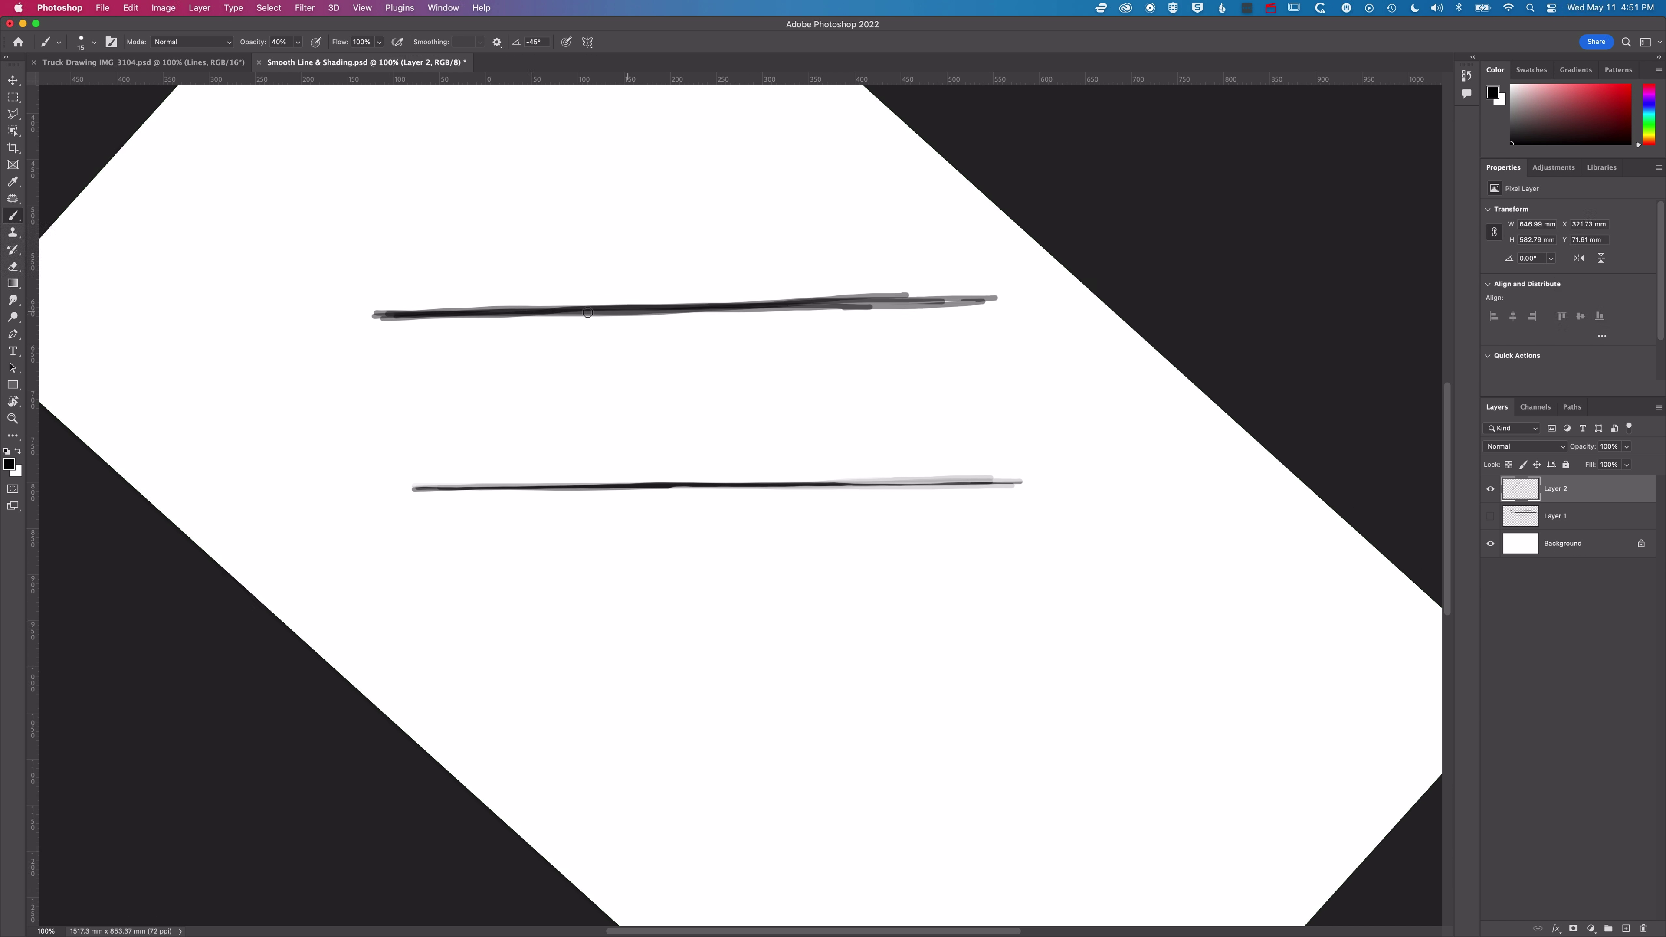
Step: Fade the upper line's dark stroke and lower edge with the eraser
key("e")
left_click_drag(374, 300, 893, 283)
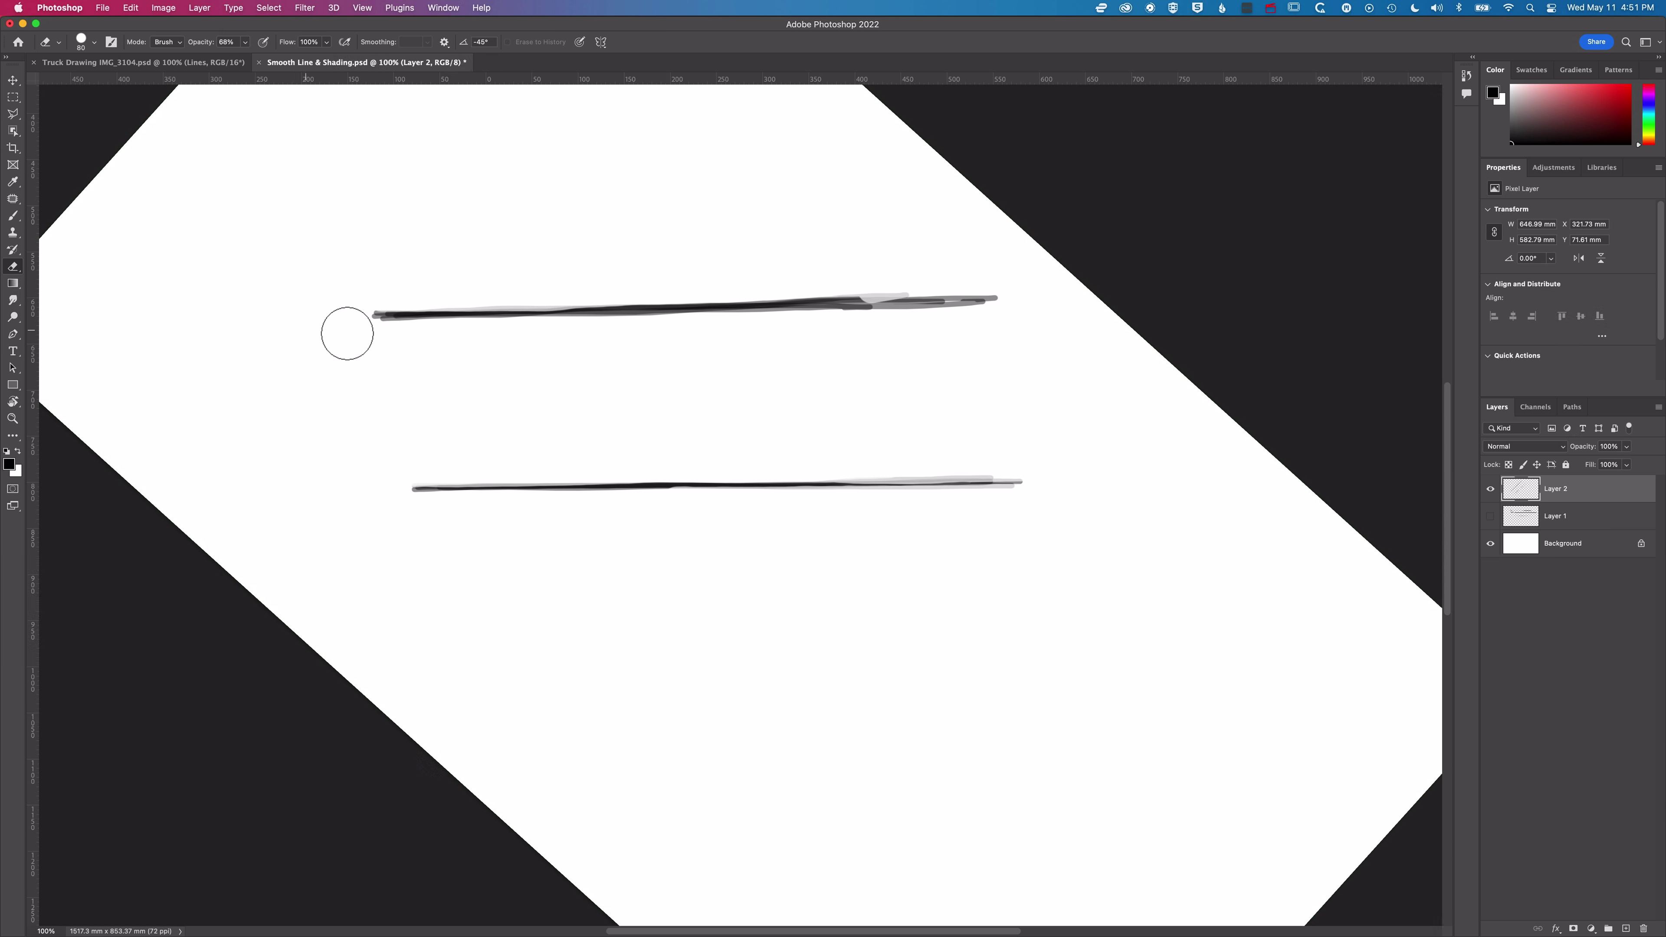
left_click_drag(507, 332, 753, 325)
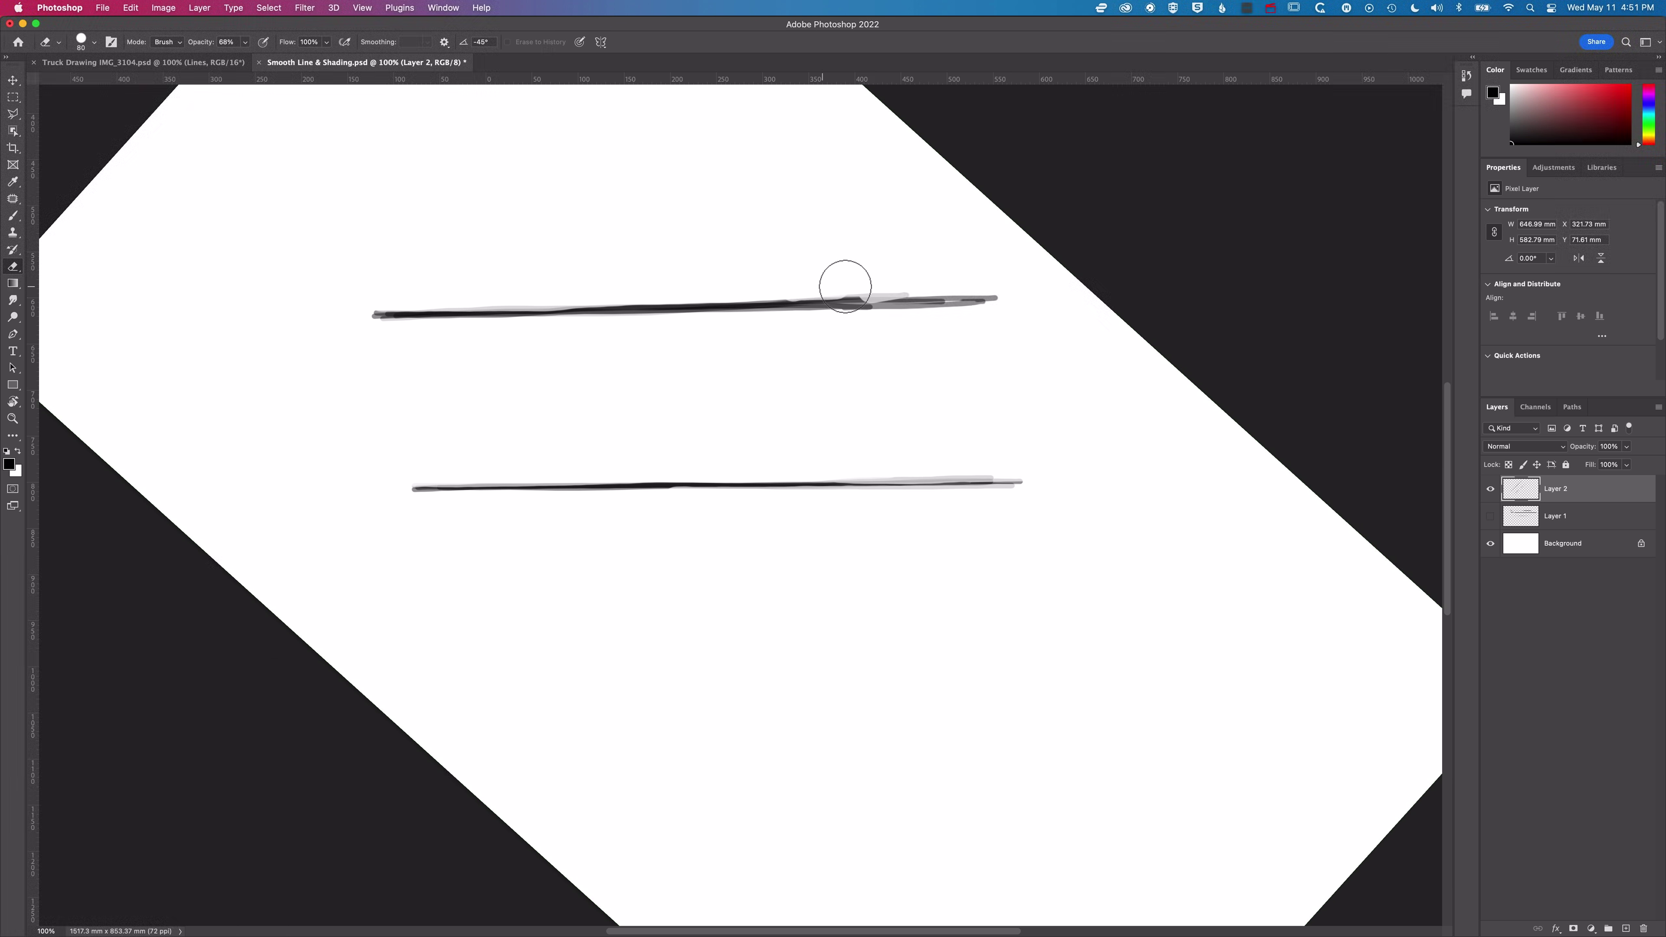
key("b")
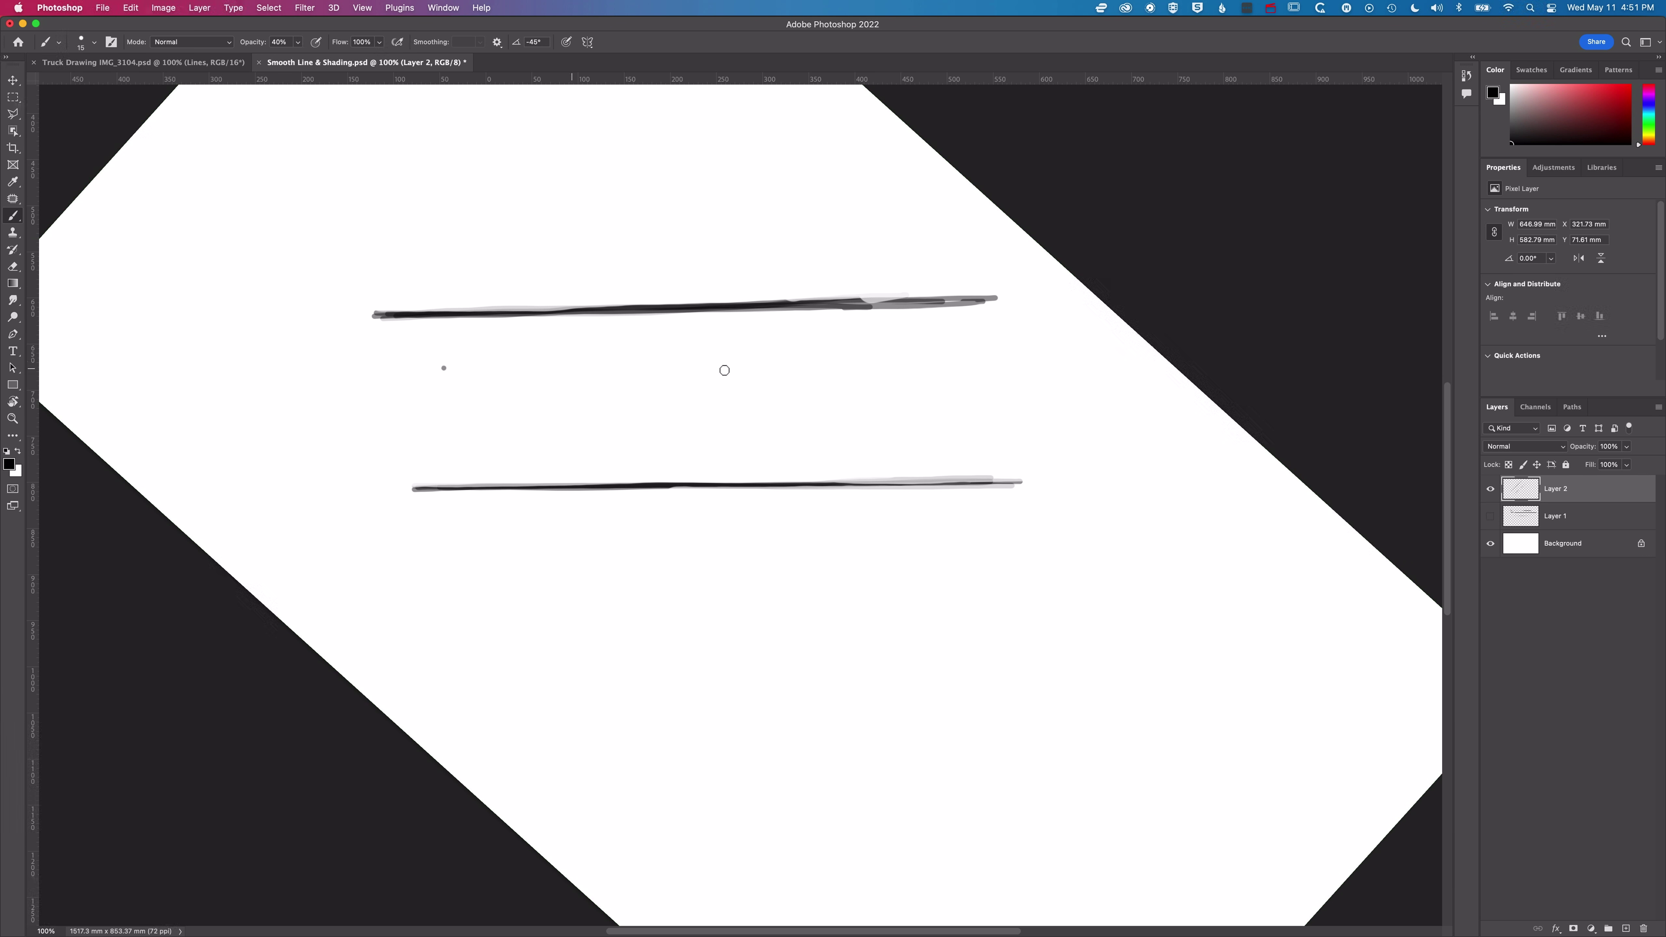
left_click(757, 367, "shift")
left_click(781, 417, "shift")
left_click(491, 444, "shift")
left_click(310, 415, "shift")
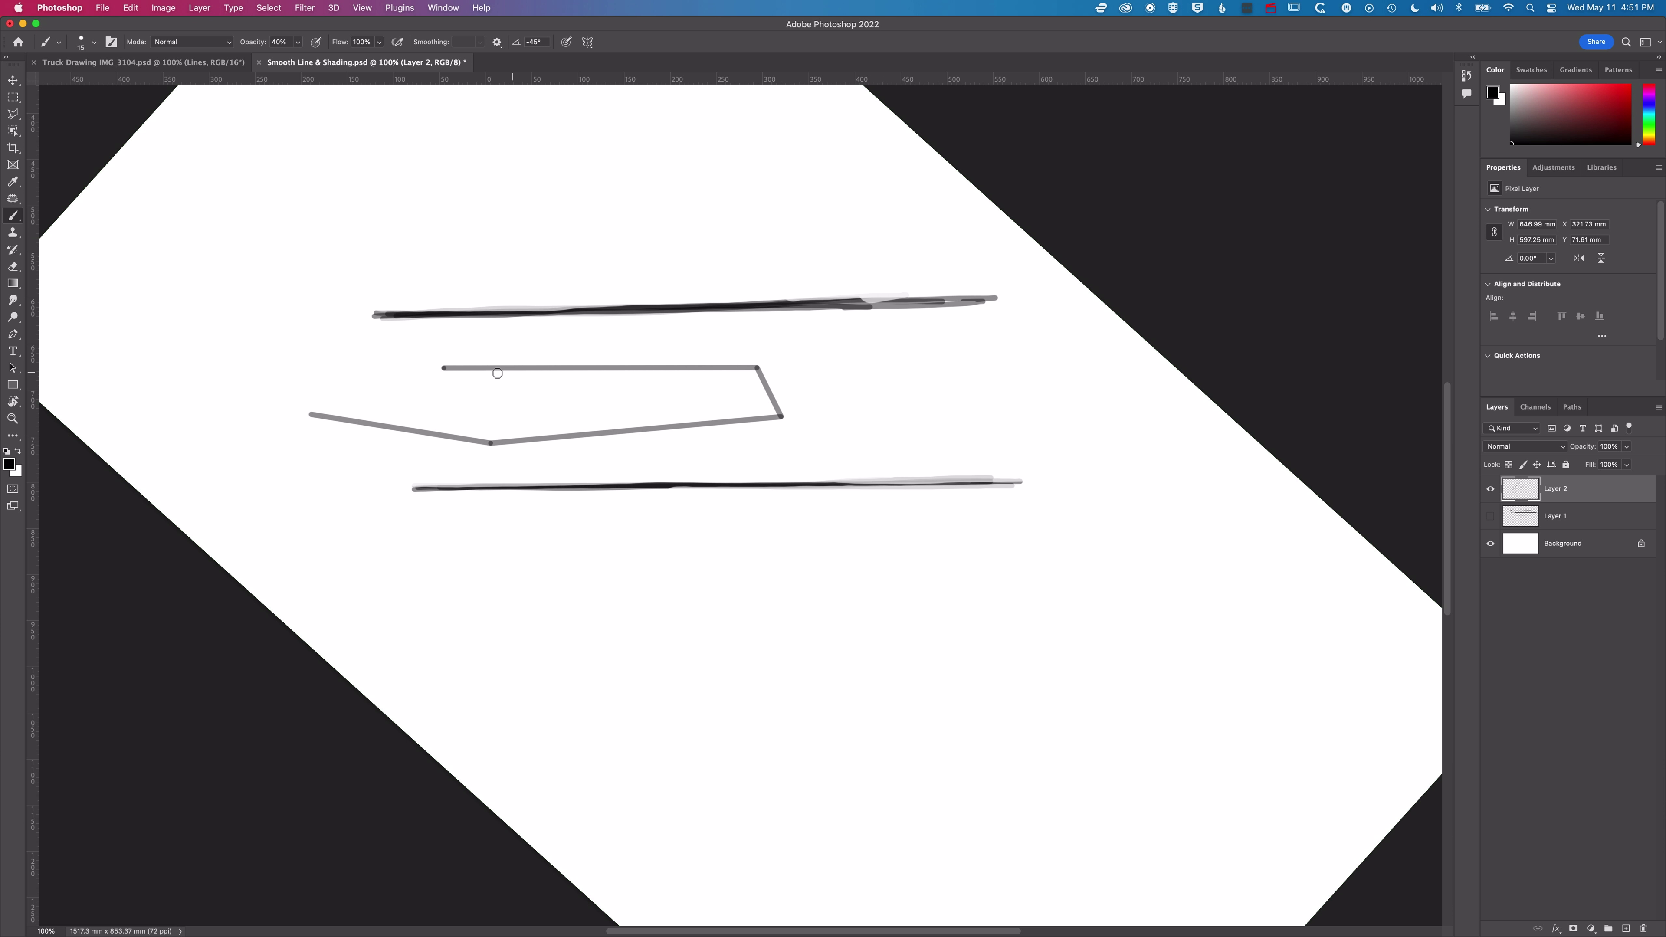
left_click(445, 368, "shift")
left_click(471, 368, "shift")
left_click(532, 369, "shift")
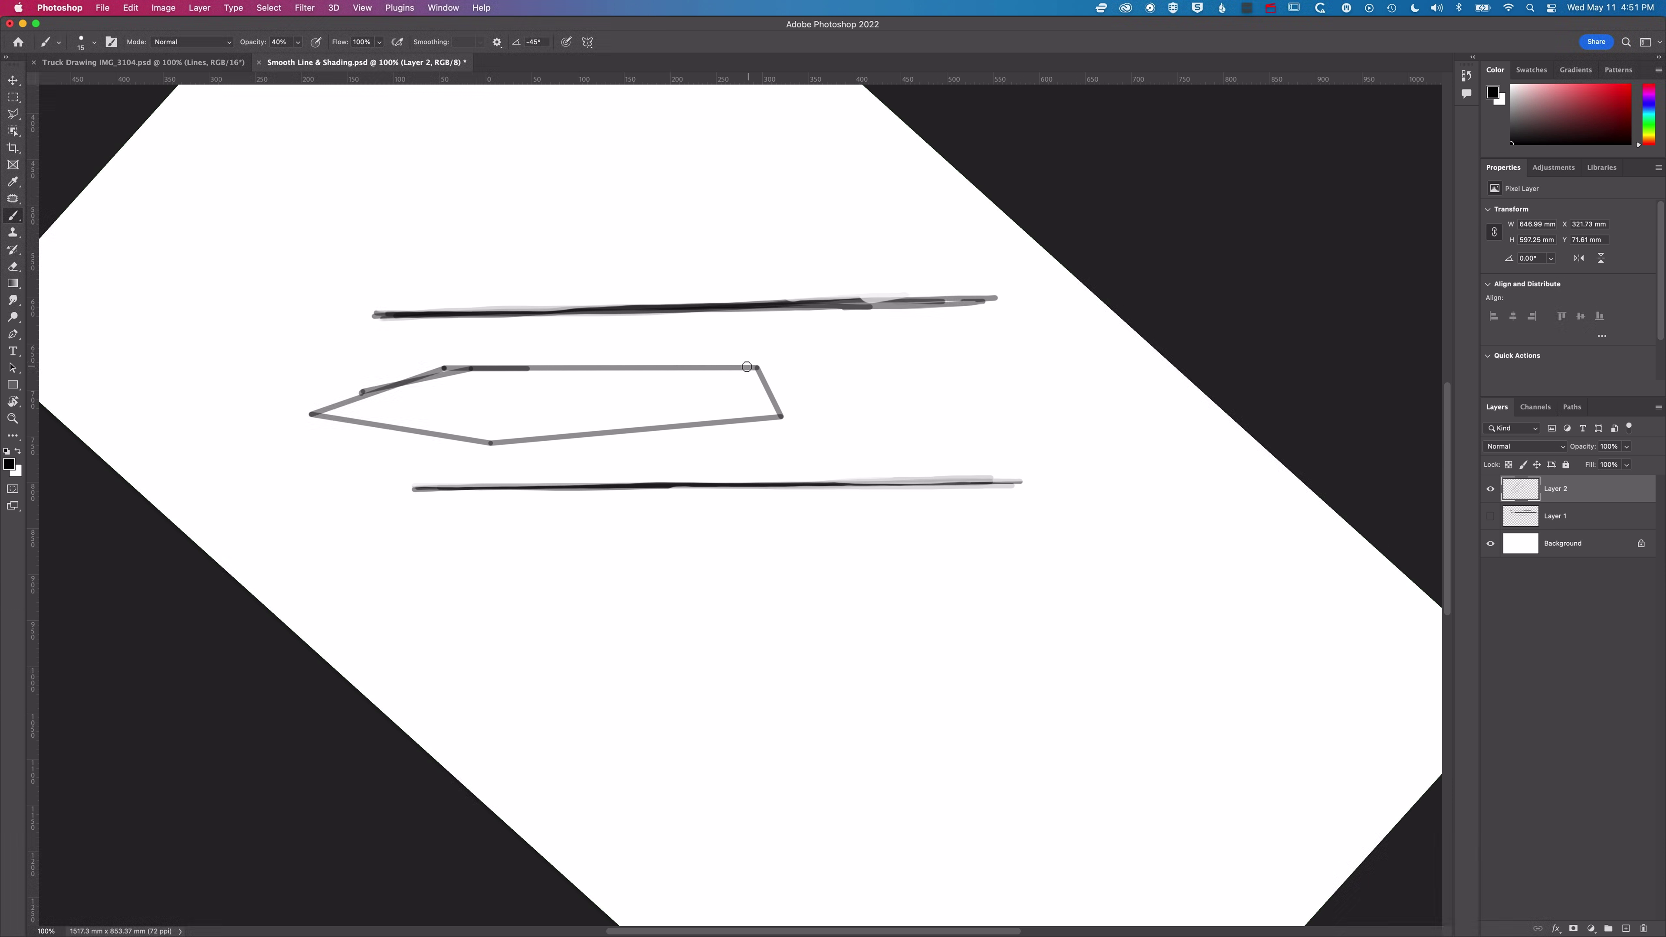
left_click(774, 369, "shift")
left_click(782, 417, "shift")
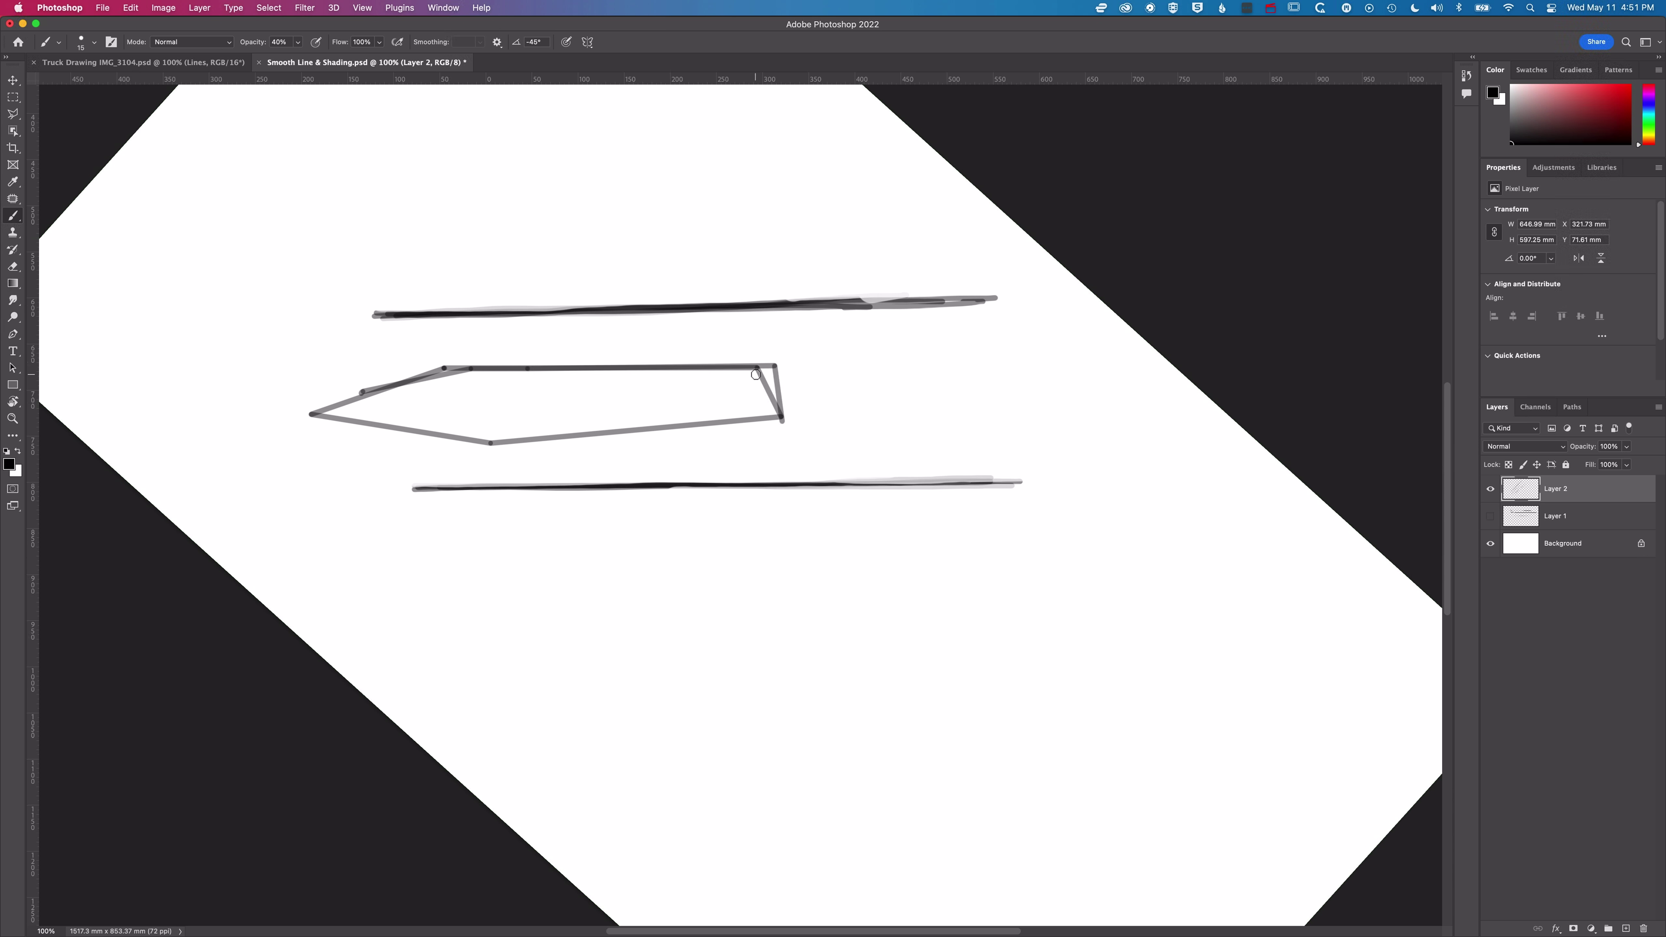
left_click(473, 449, "shift")
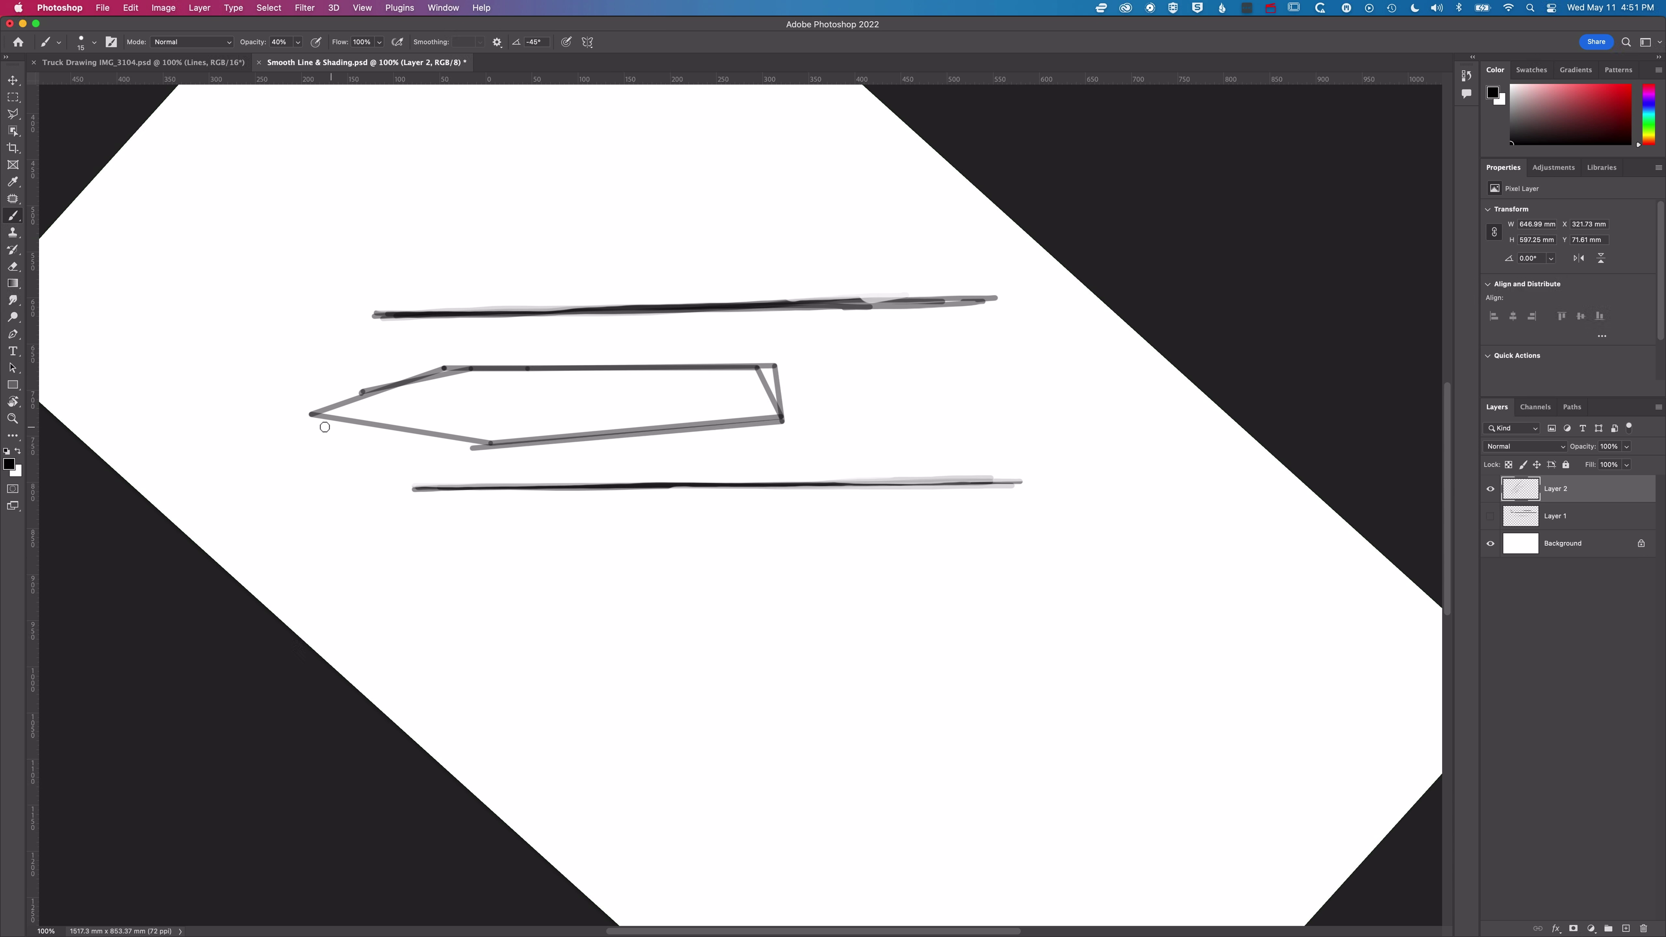
left_click(303, 417, "shift")
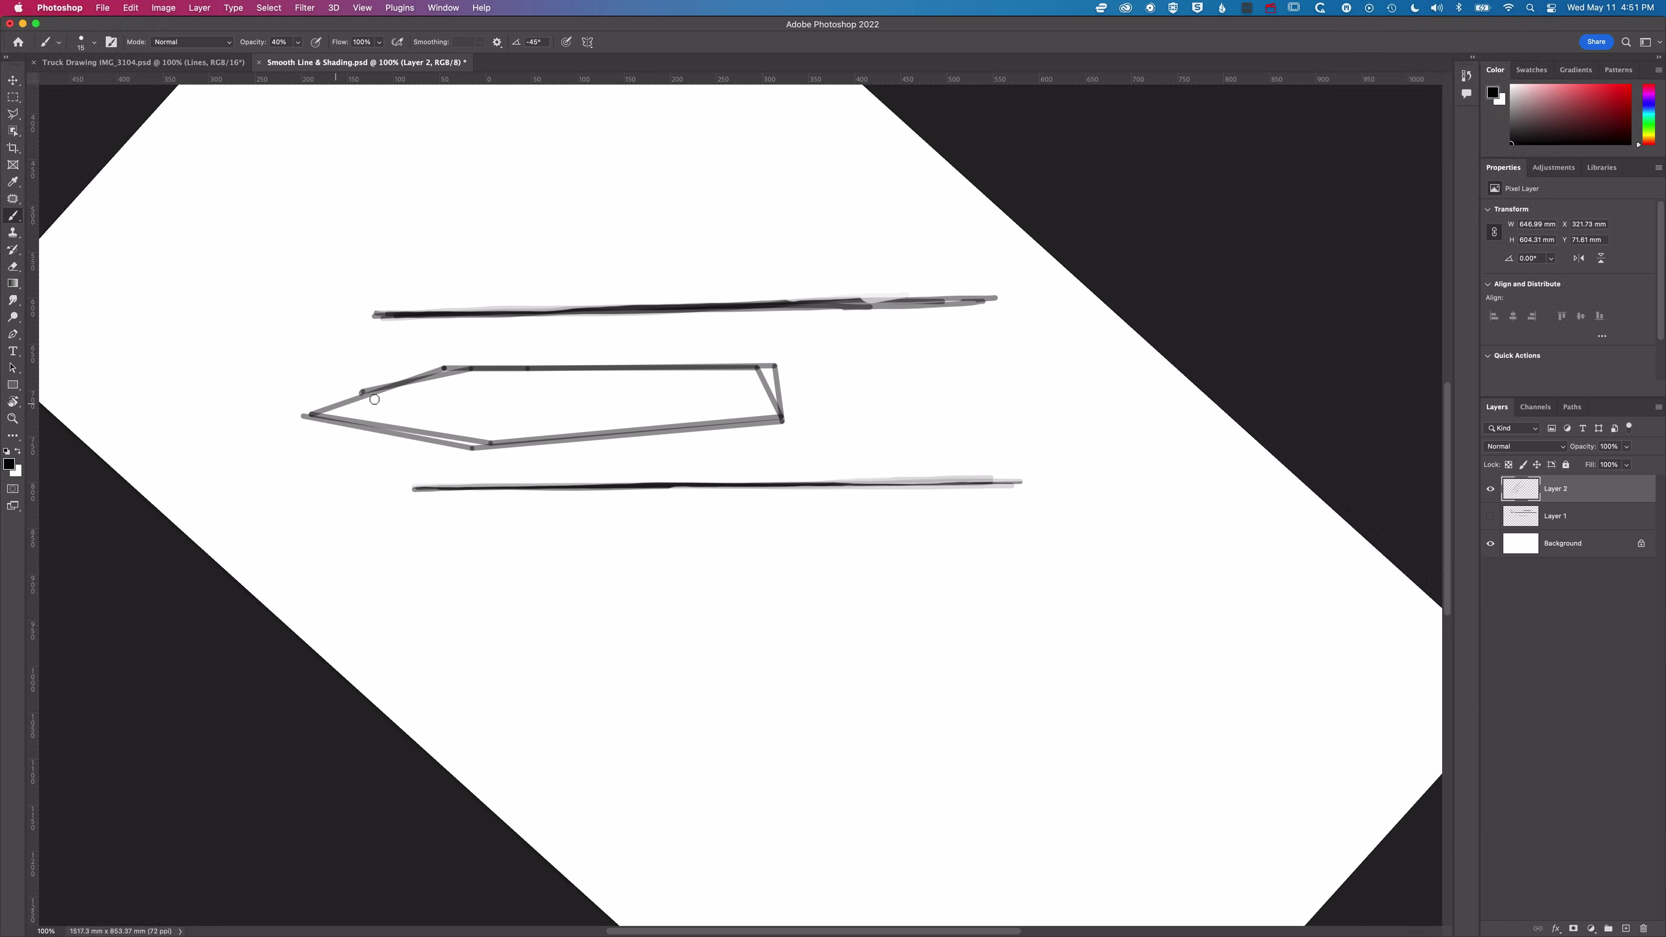
left_click(449, 361, "shift")
key("super+z")
key("super+z")
key("super+z")
key("super+z")
key("super+z")
key("super+z")
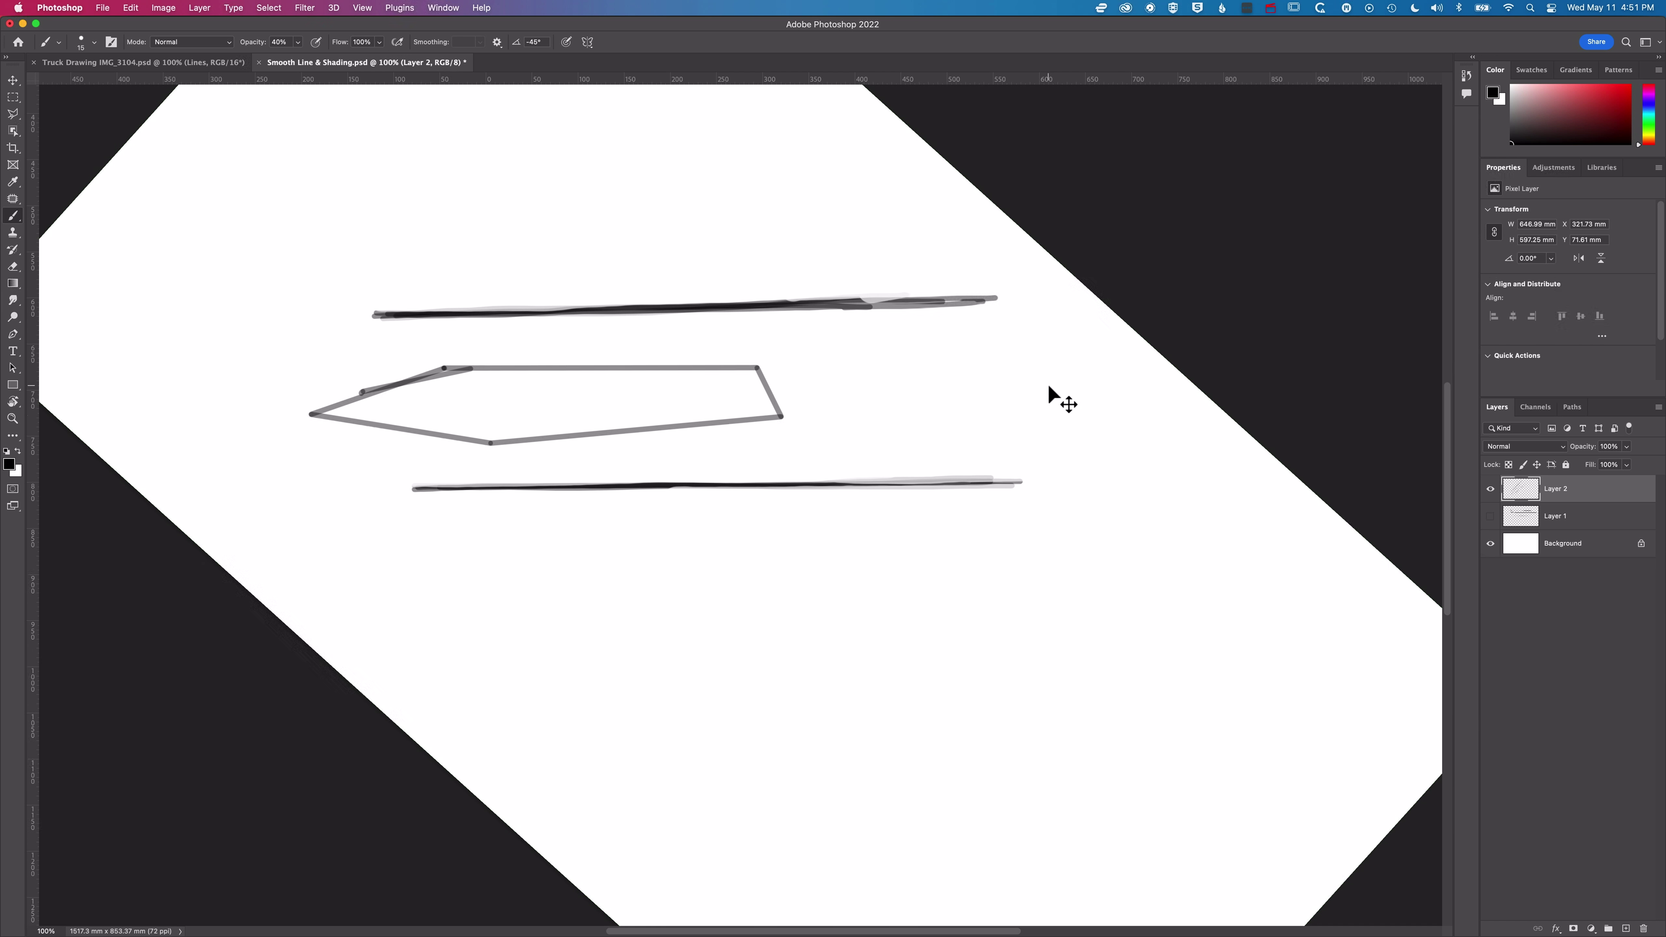
key("super+z")
key("super+z")
key("super+z")
key("super+z")
key("super+z")
key("super+z")
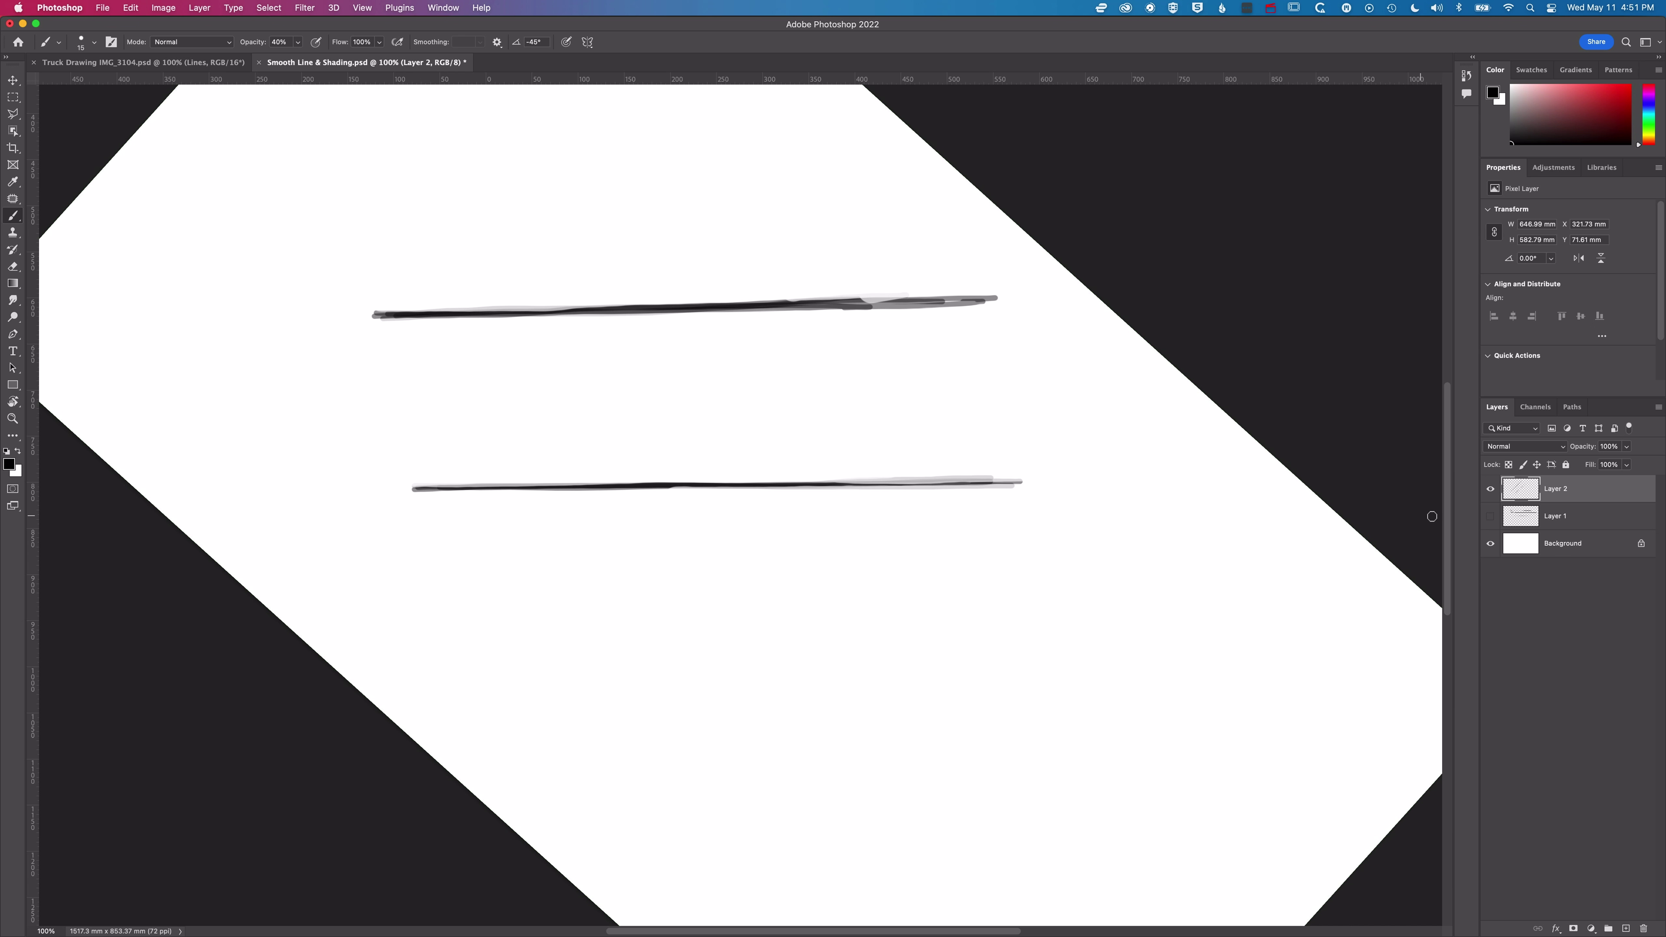
Step: Show Layer 1, reset the canvas rotation to 0°, and hide Layer 2
left_click(1490, 517)
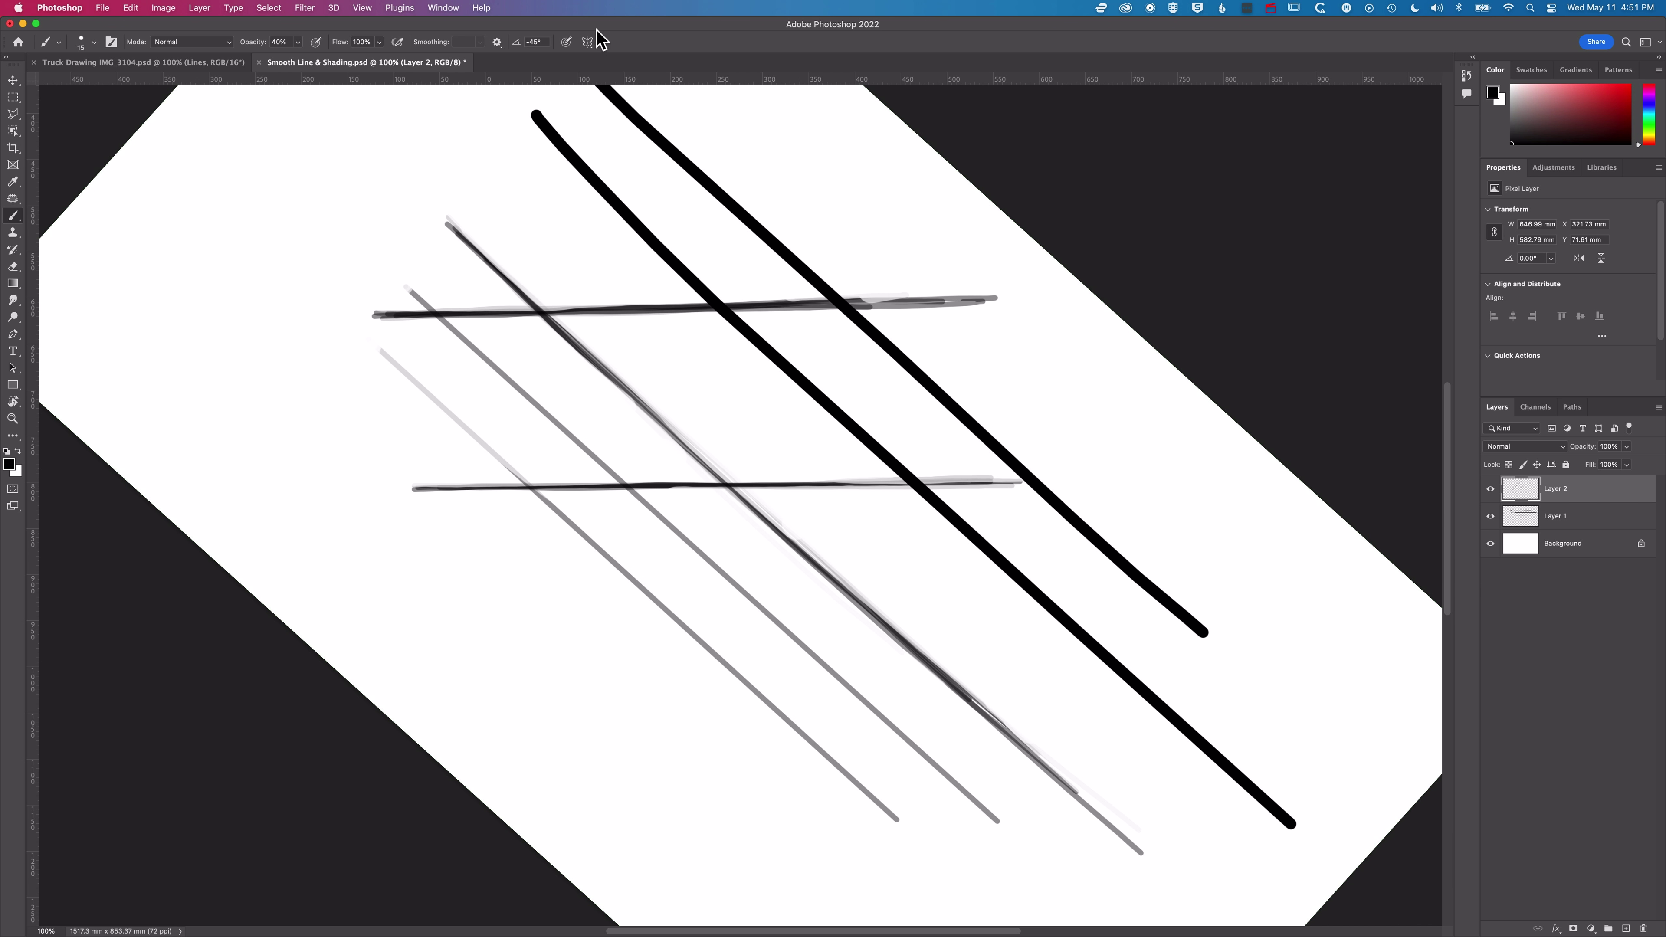
key("r")
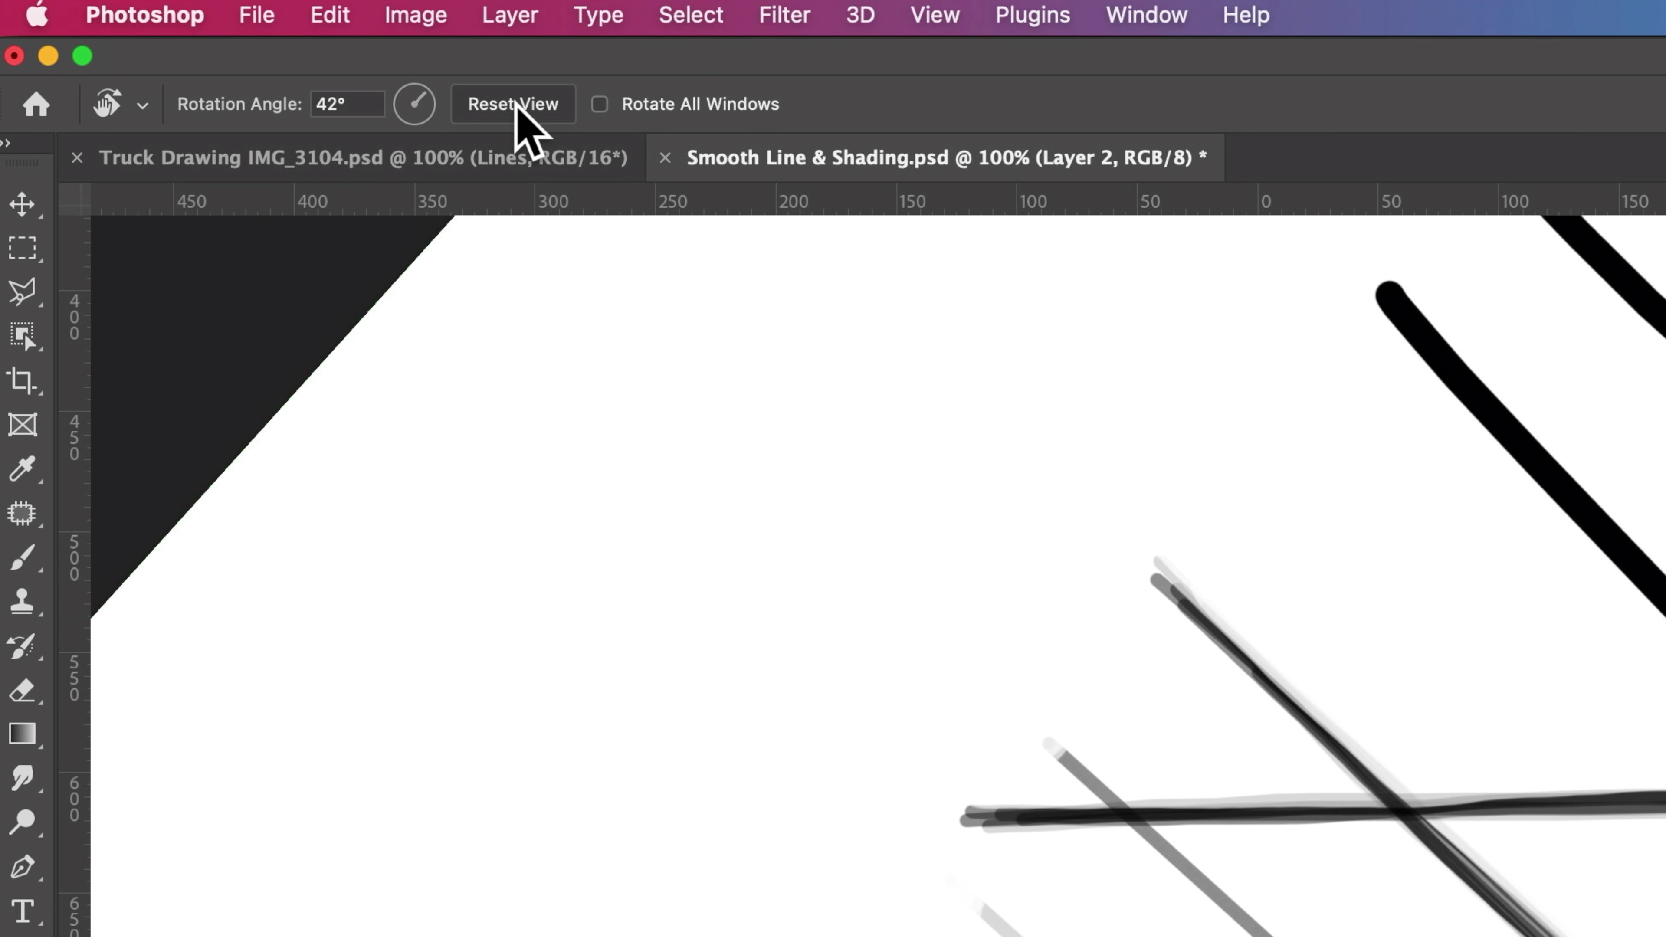
left_click(507, 99)
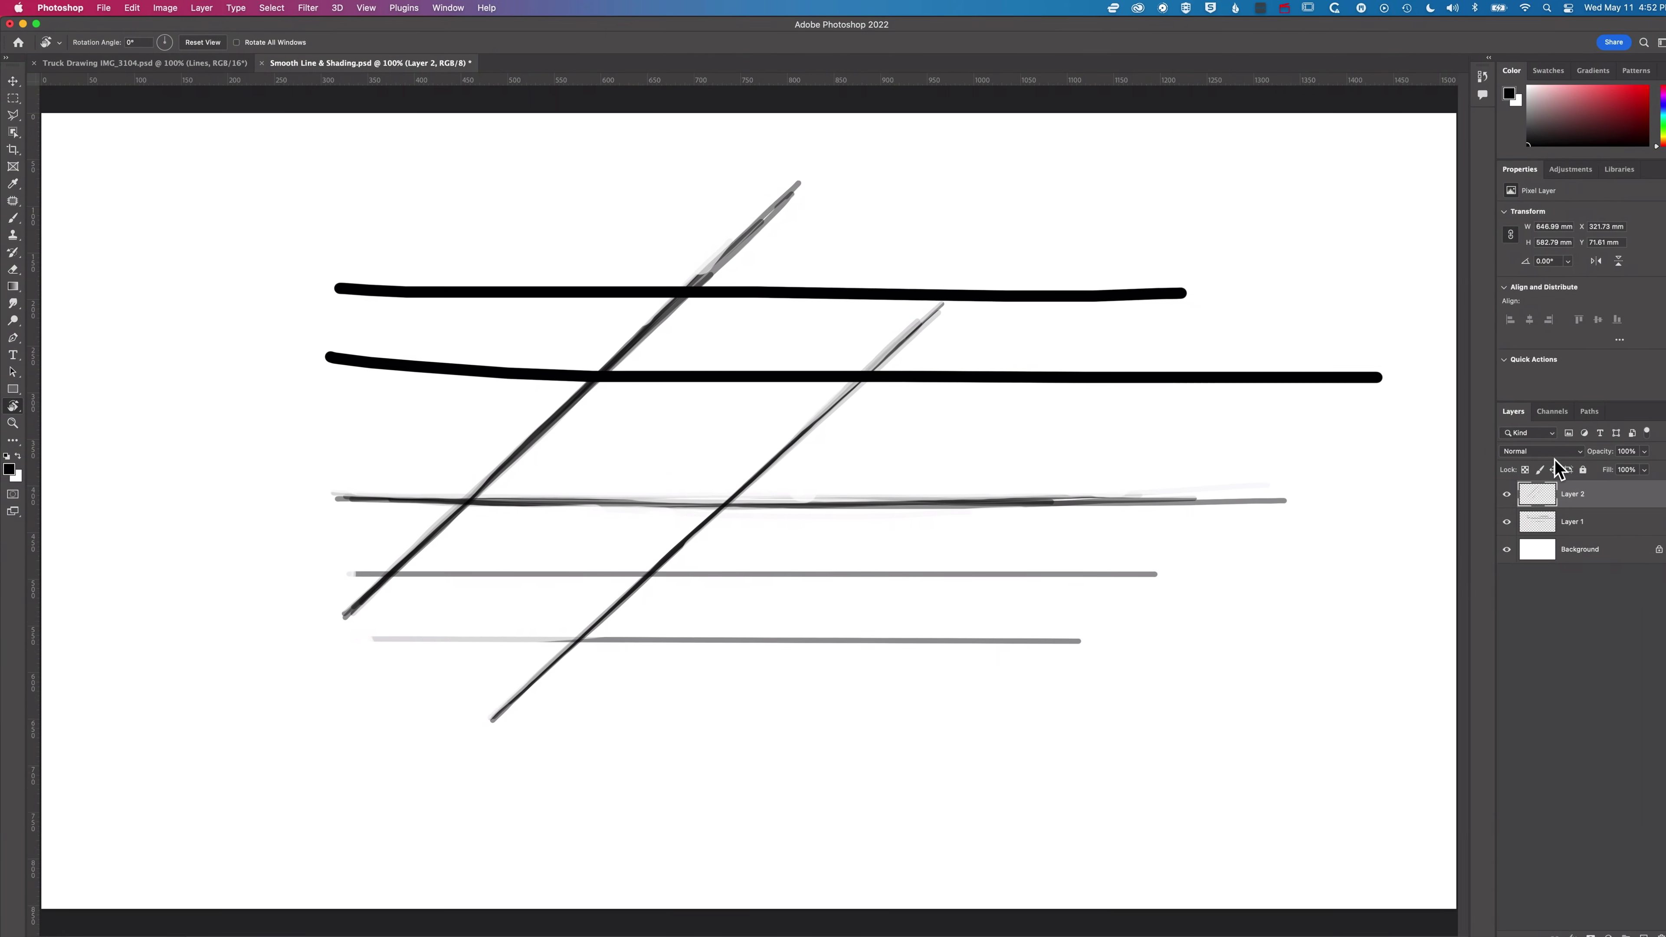
left_click(1507, 494)
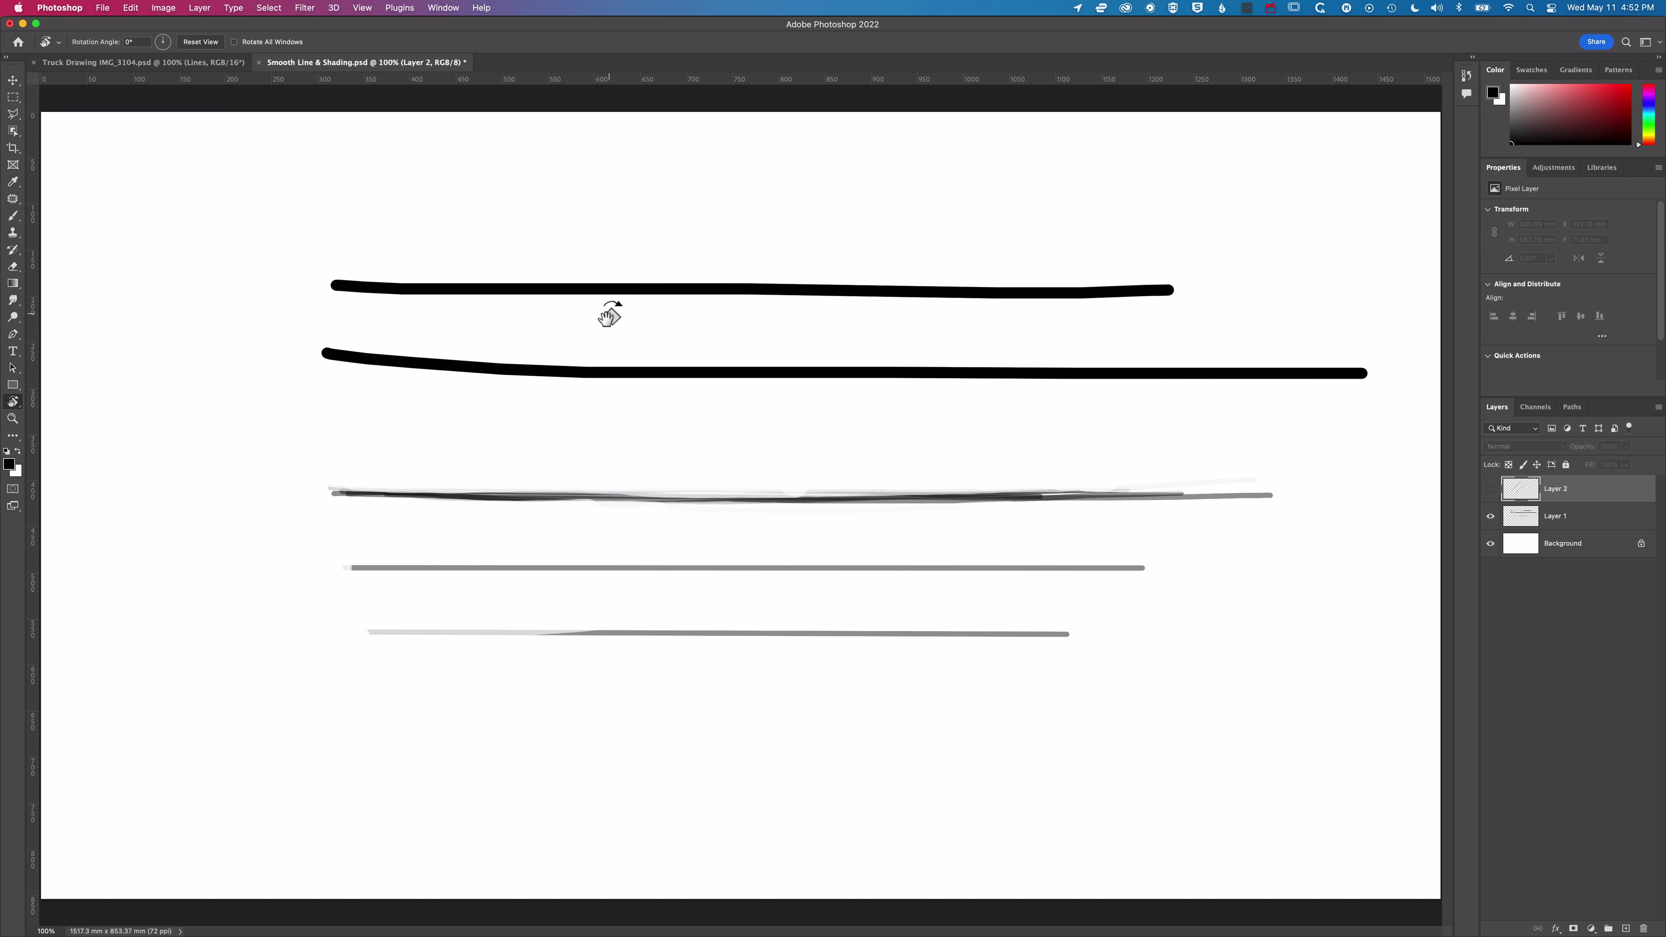
Step: Switch to the Elliptical Marquee tool
left_click(13, 80)
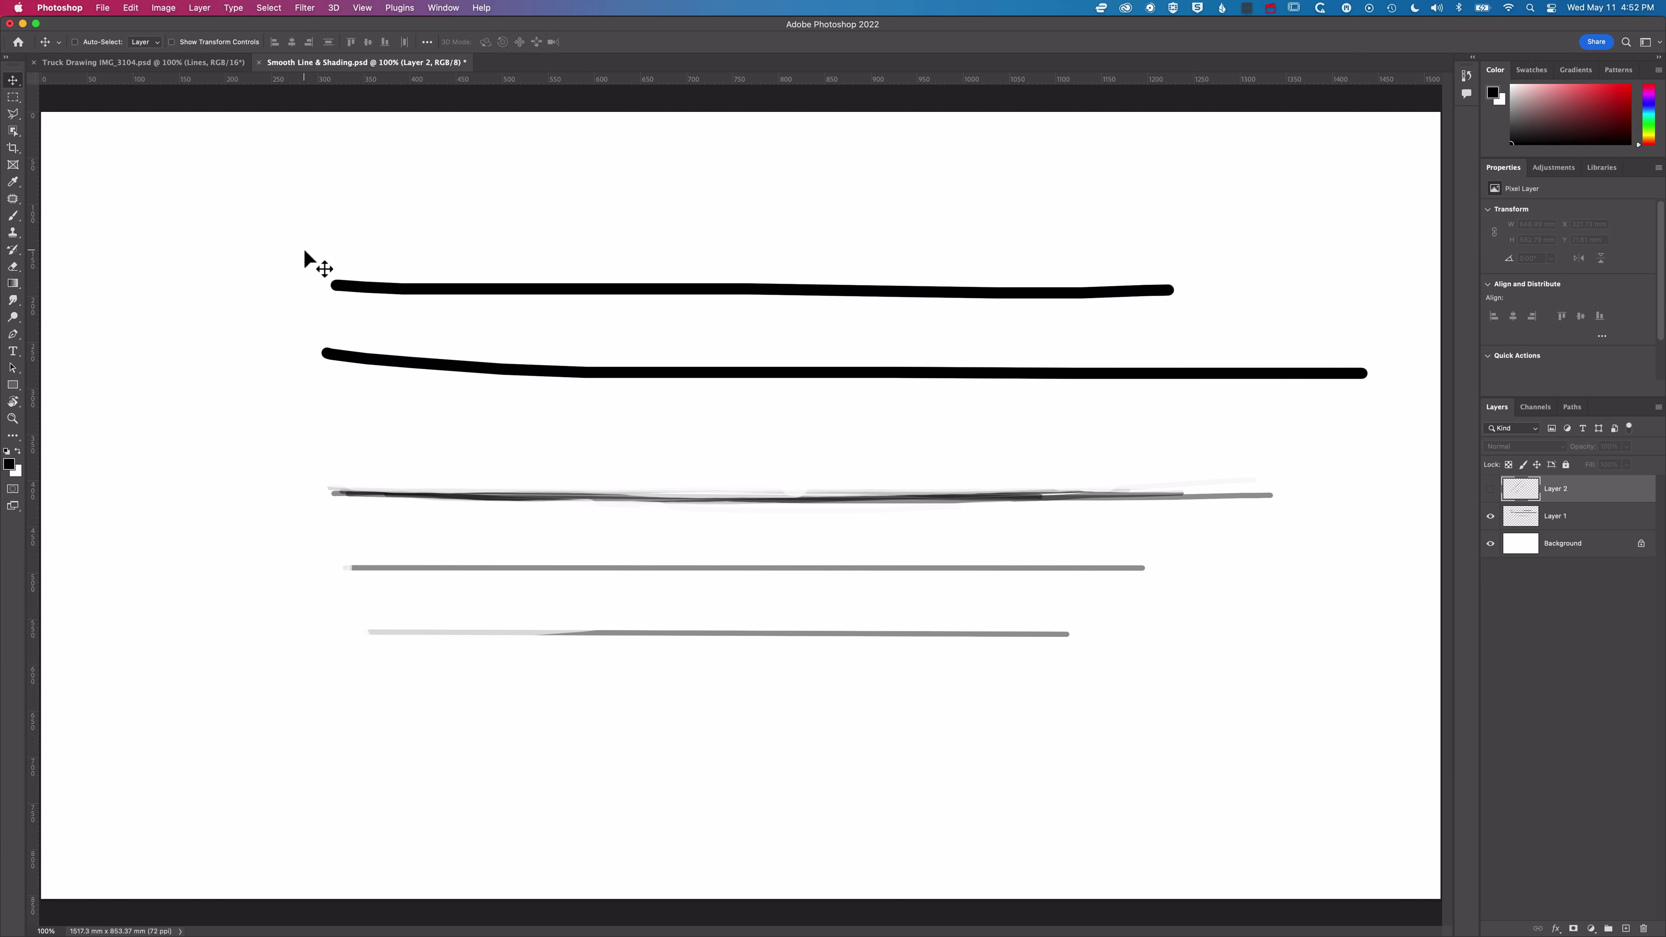
left_click(13, 97)
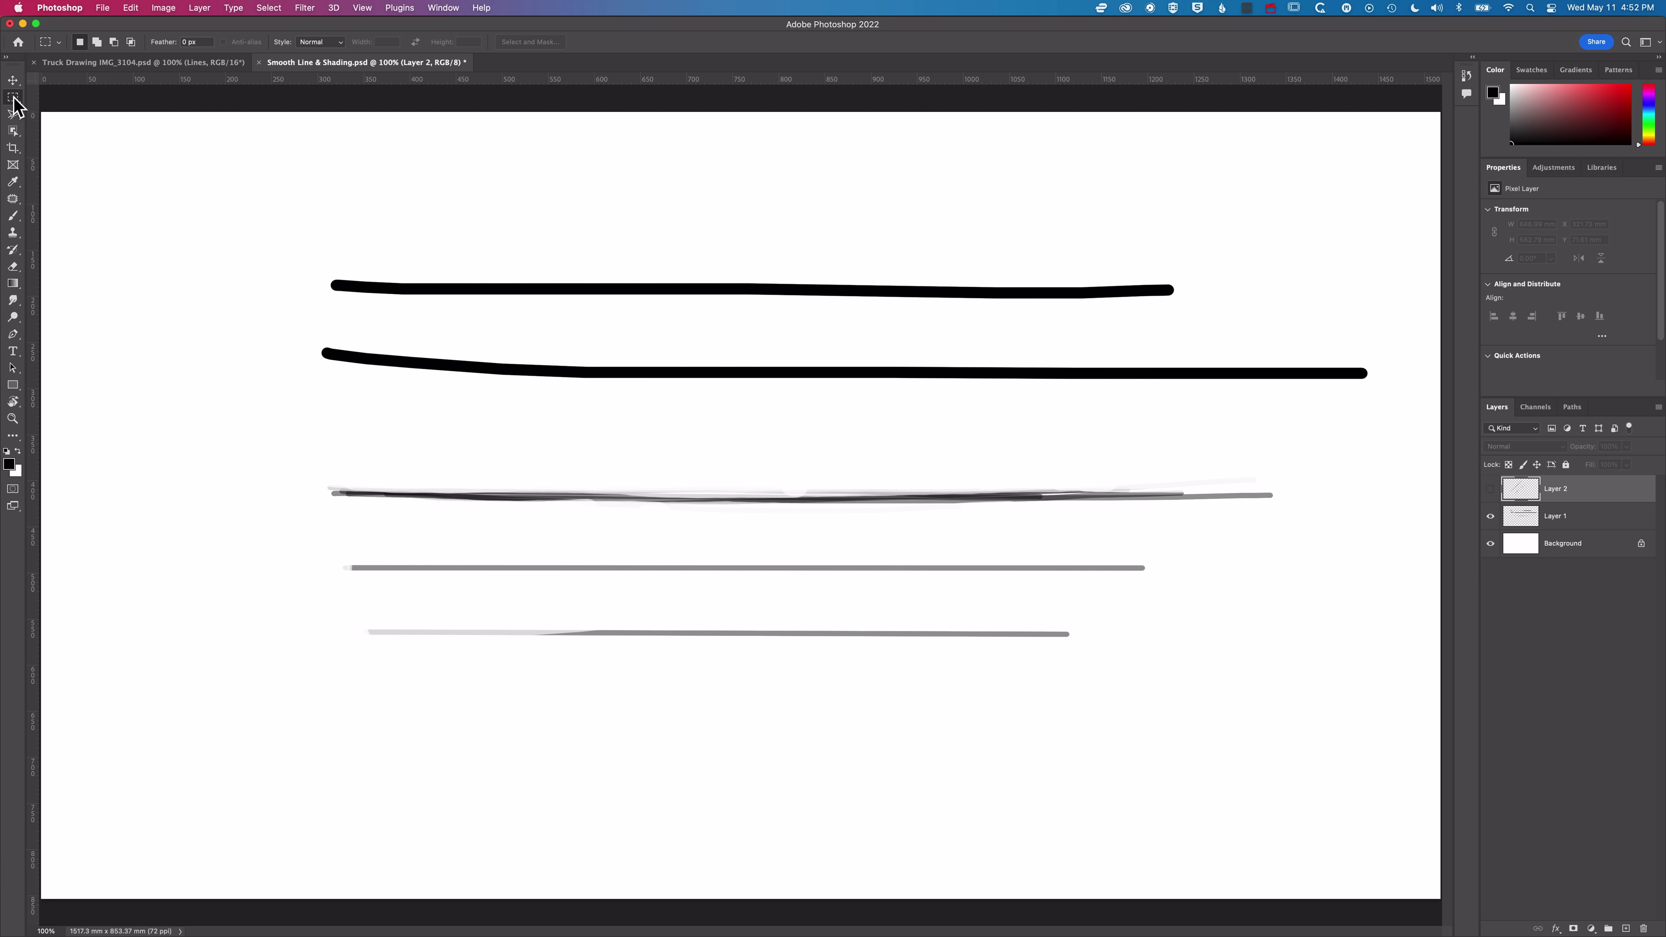
right_click(13, 97)
left_click(85, 108)
Step: Add Layer 3, hide Layer 1, and select a perfect circle left of centre
left_click(1626, 930)
left_click(1491, 545)
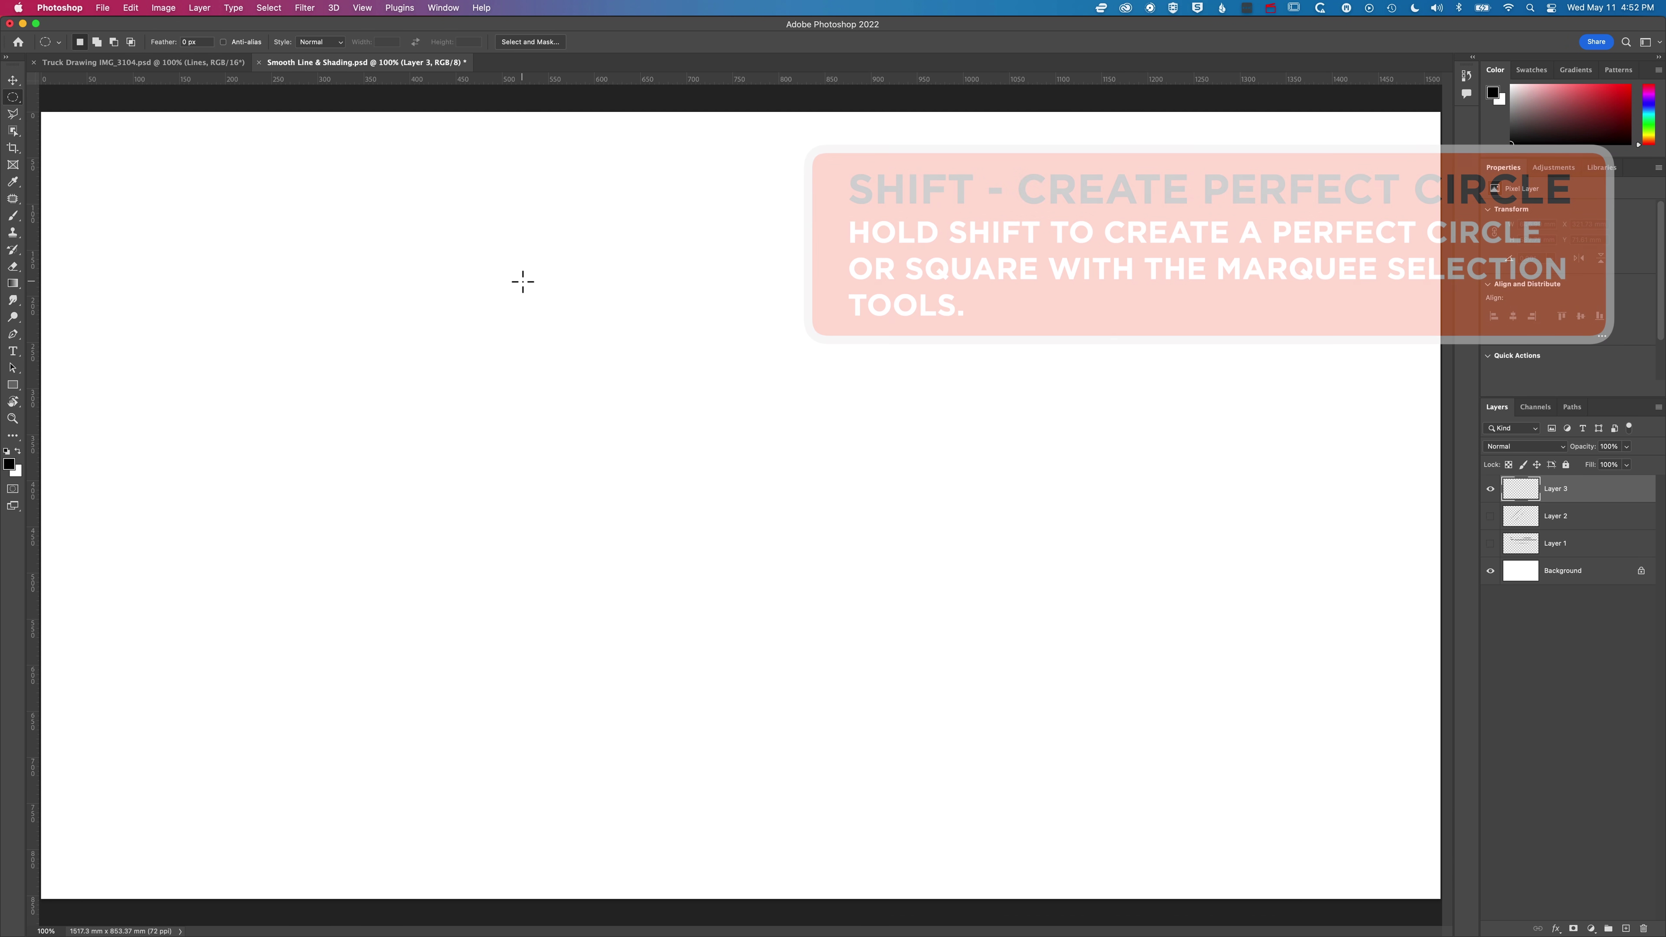
left_click_drag(522, 280, 918, 605)
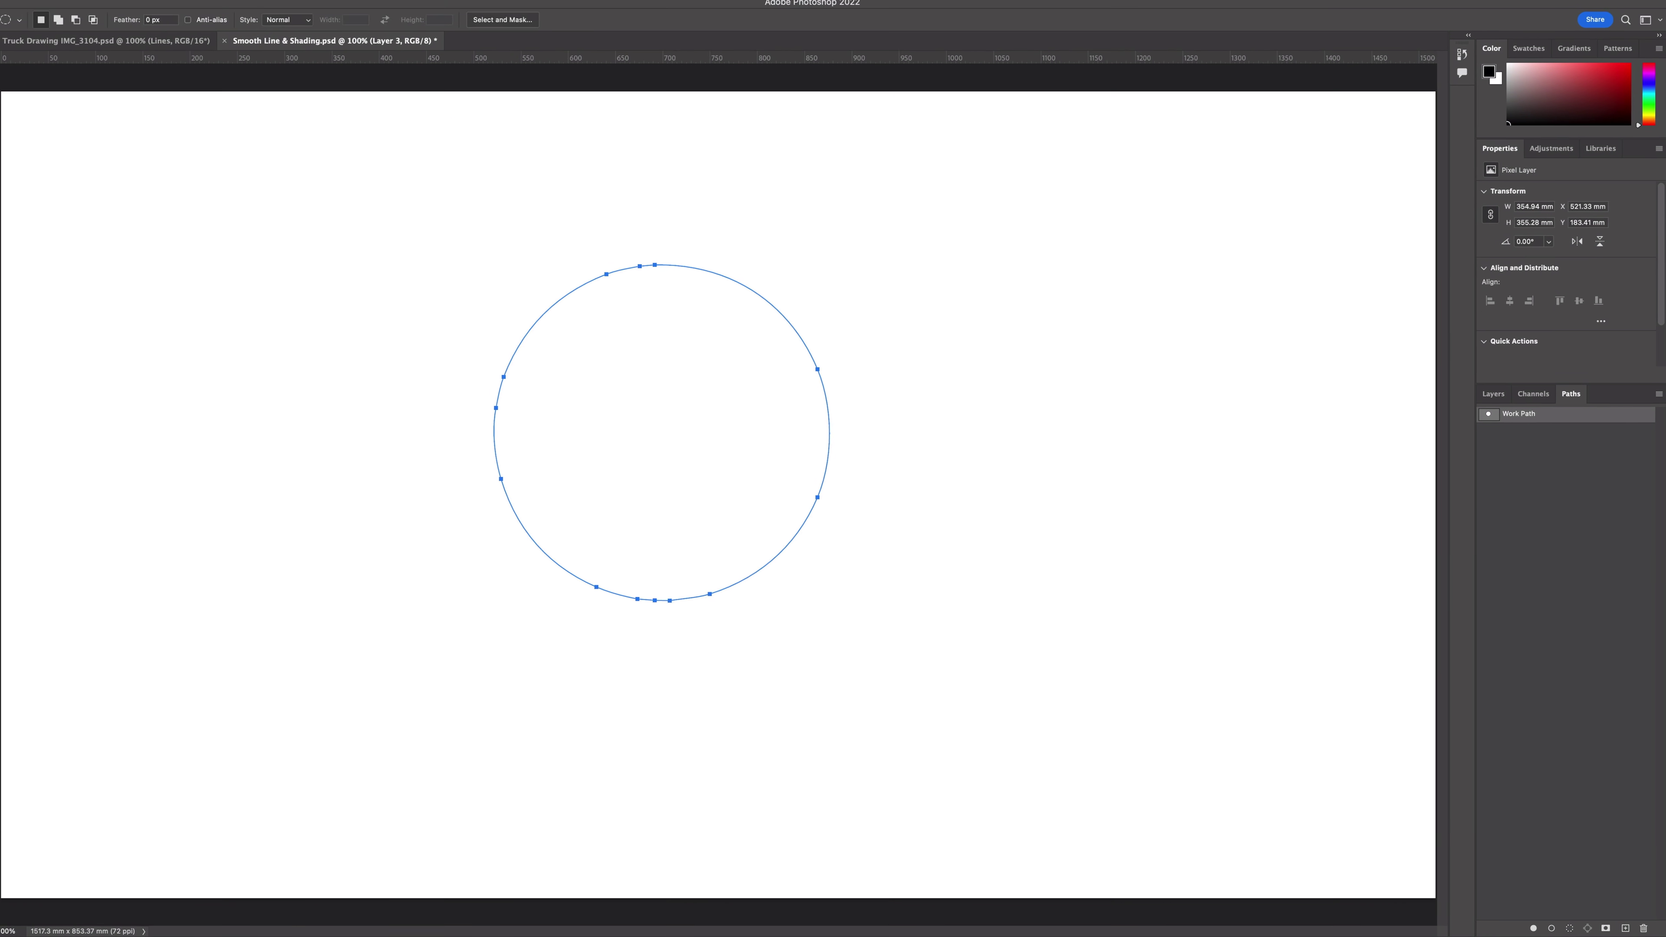
Step: Stroke the circular work path with the brush, painting a grey circle on Layer 3
left_click(0, 198)
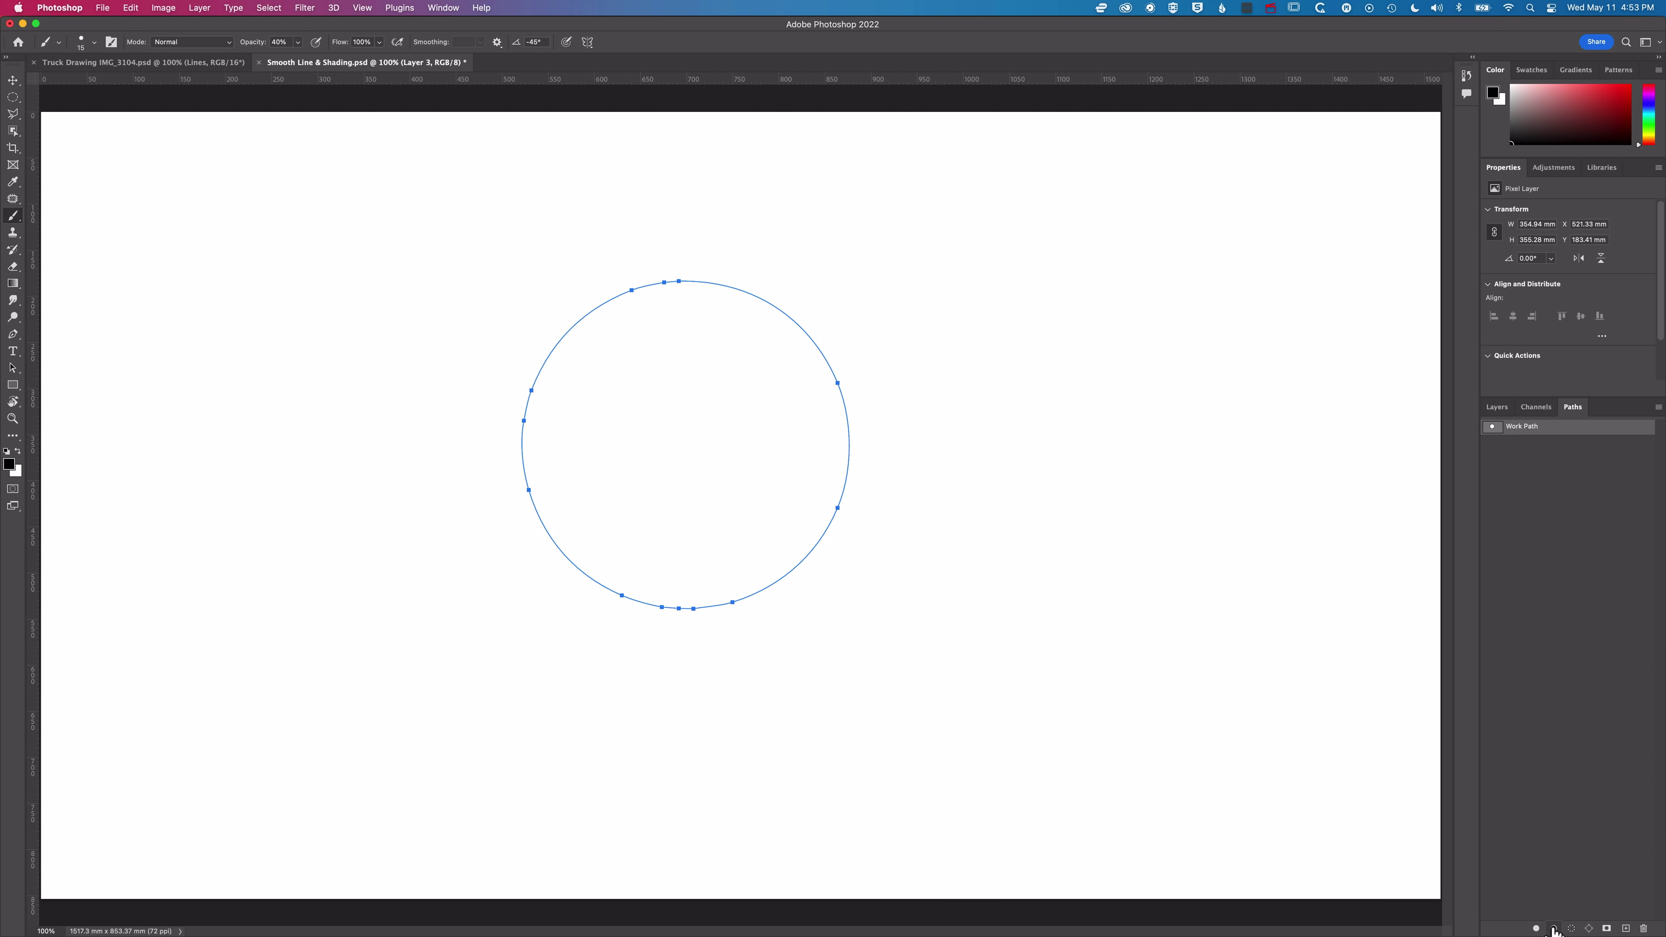
left_click(1553, 928)
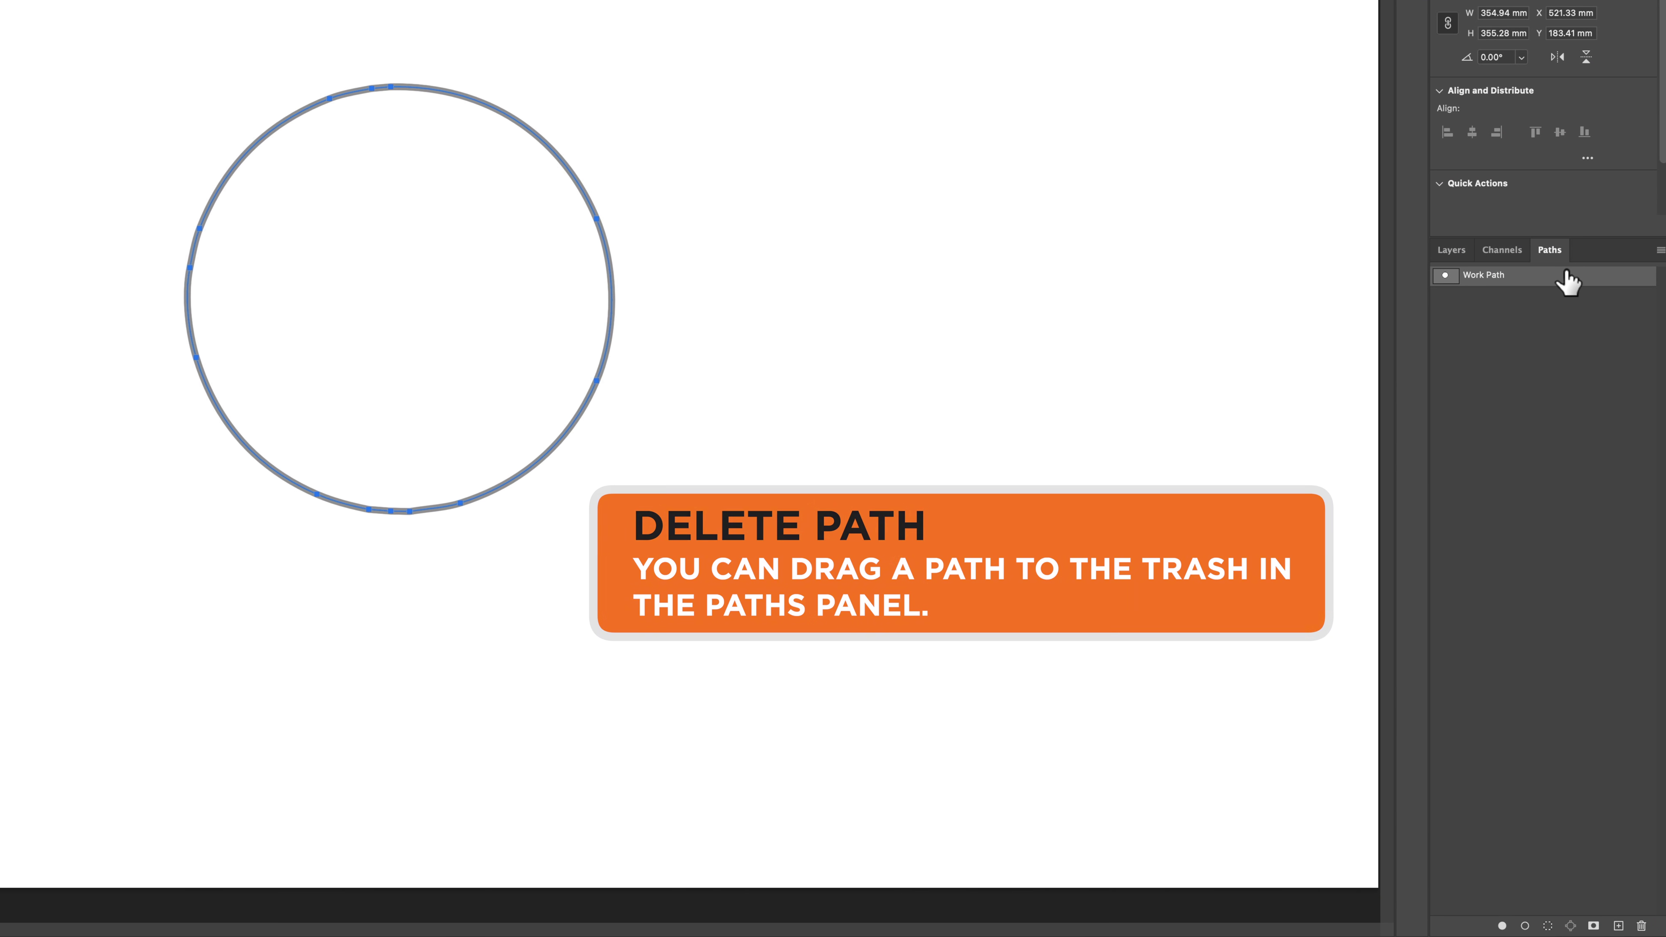
Step: Delete the circle's work path and draw a wavy Pen curve of five anchors below it
left_click_drag(1567, 282, 1642, 925)
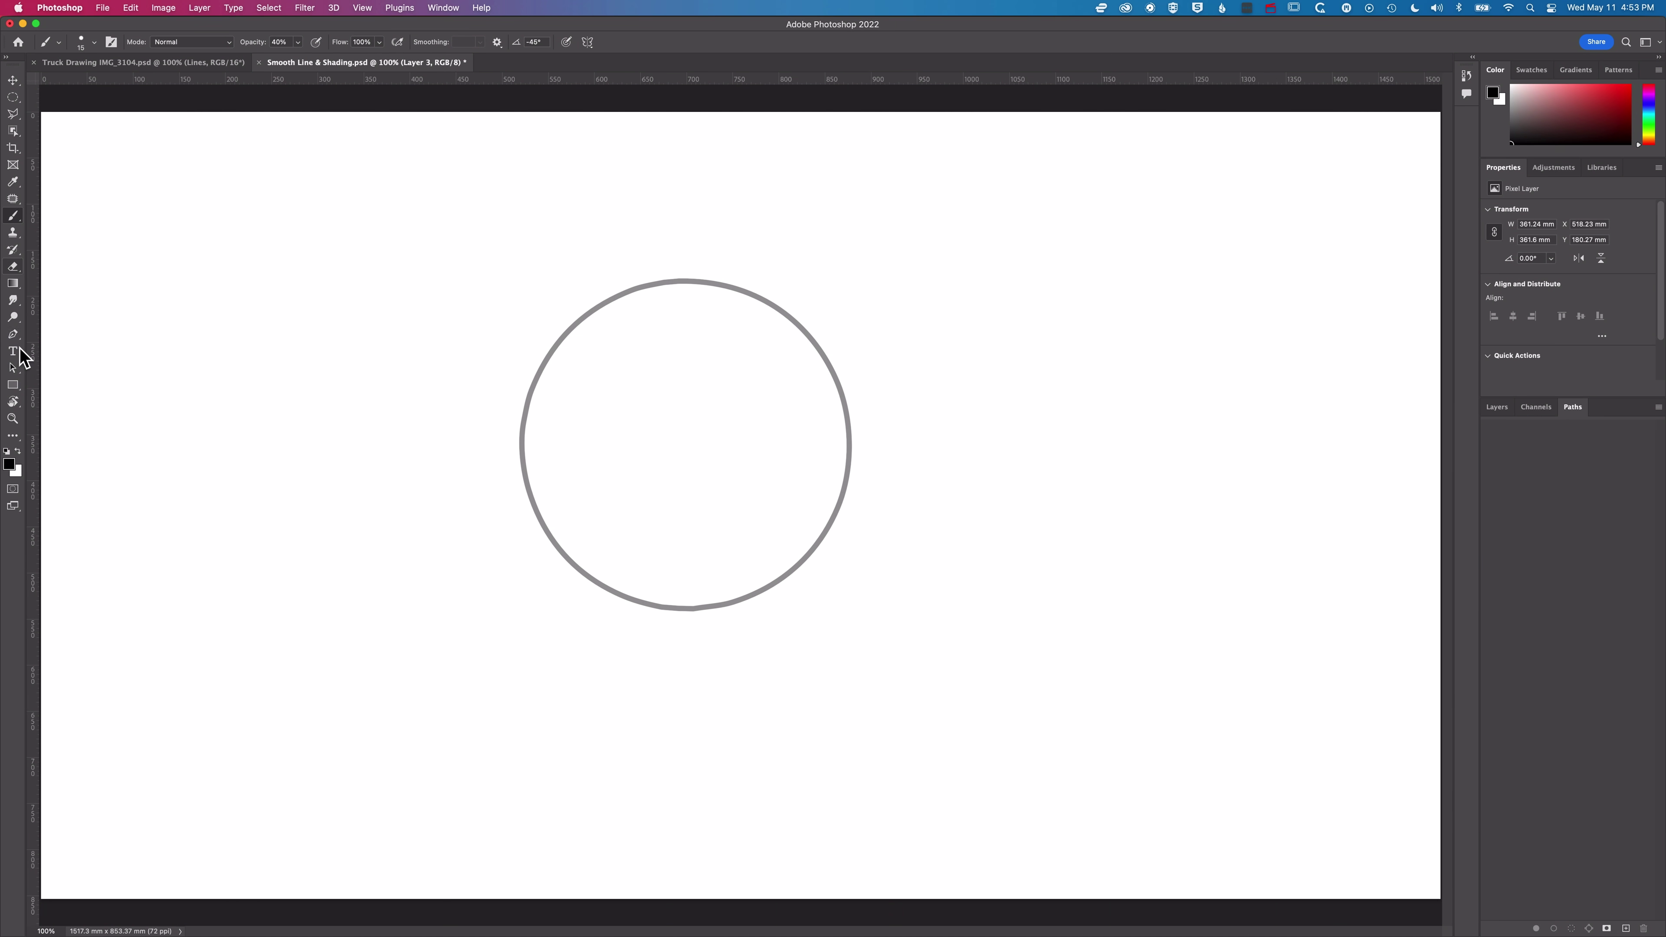
left_click(12, 335)
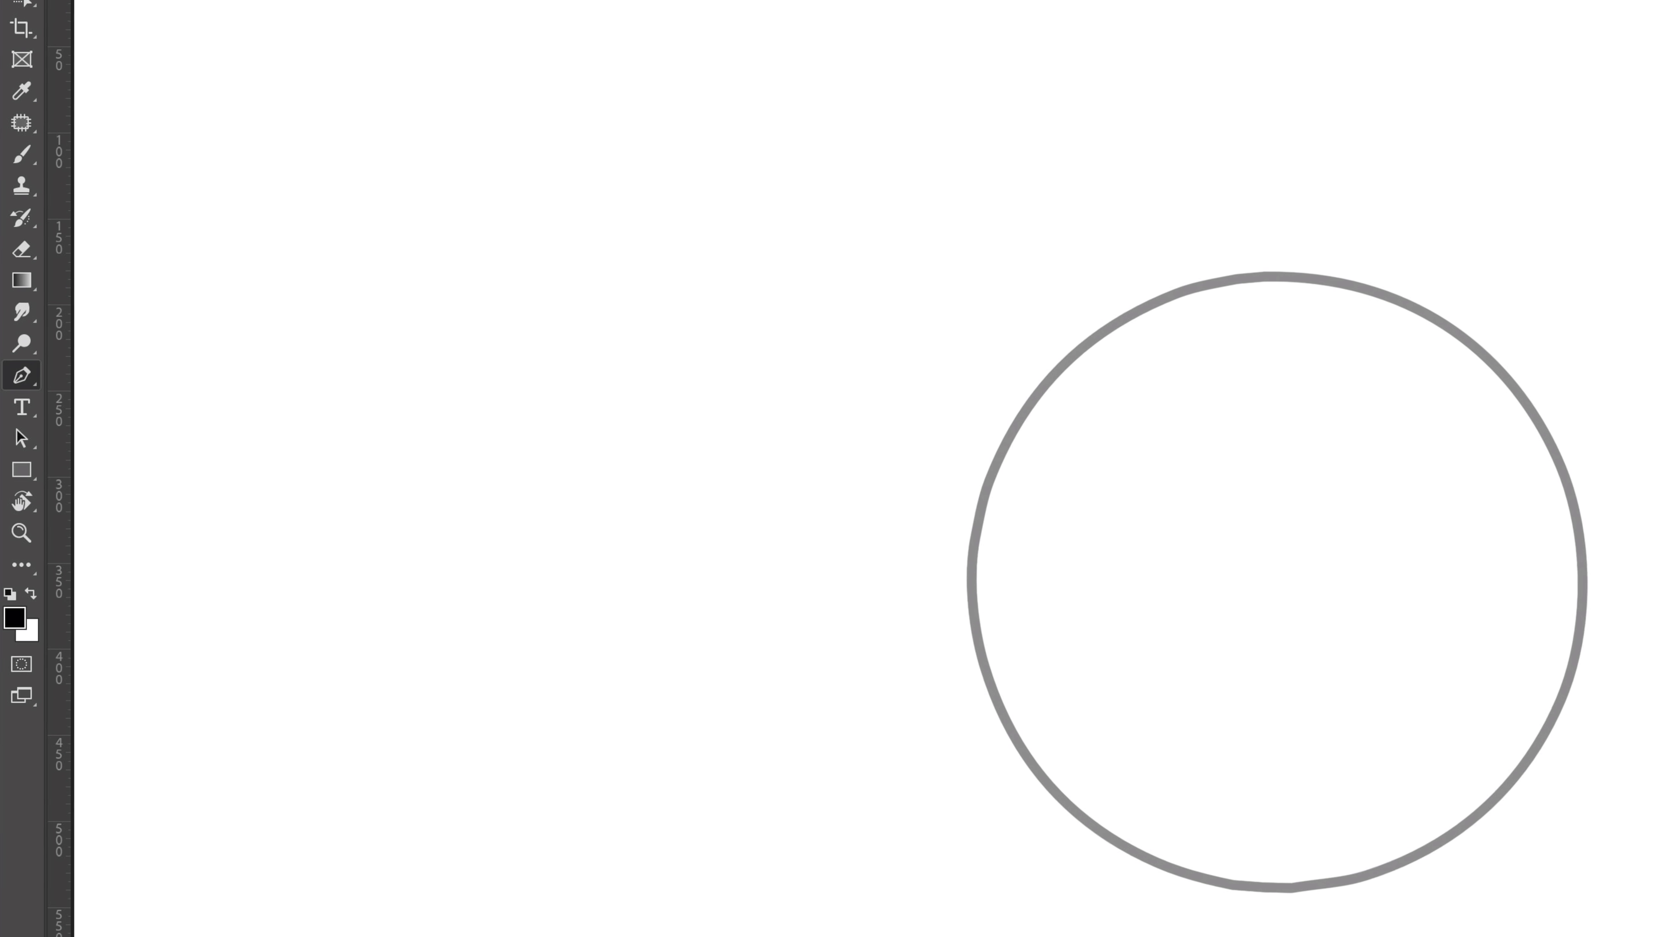
left_click(386, 936)
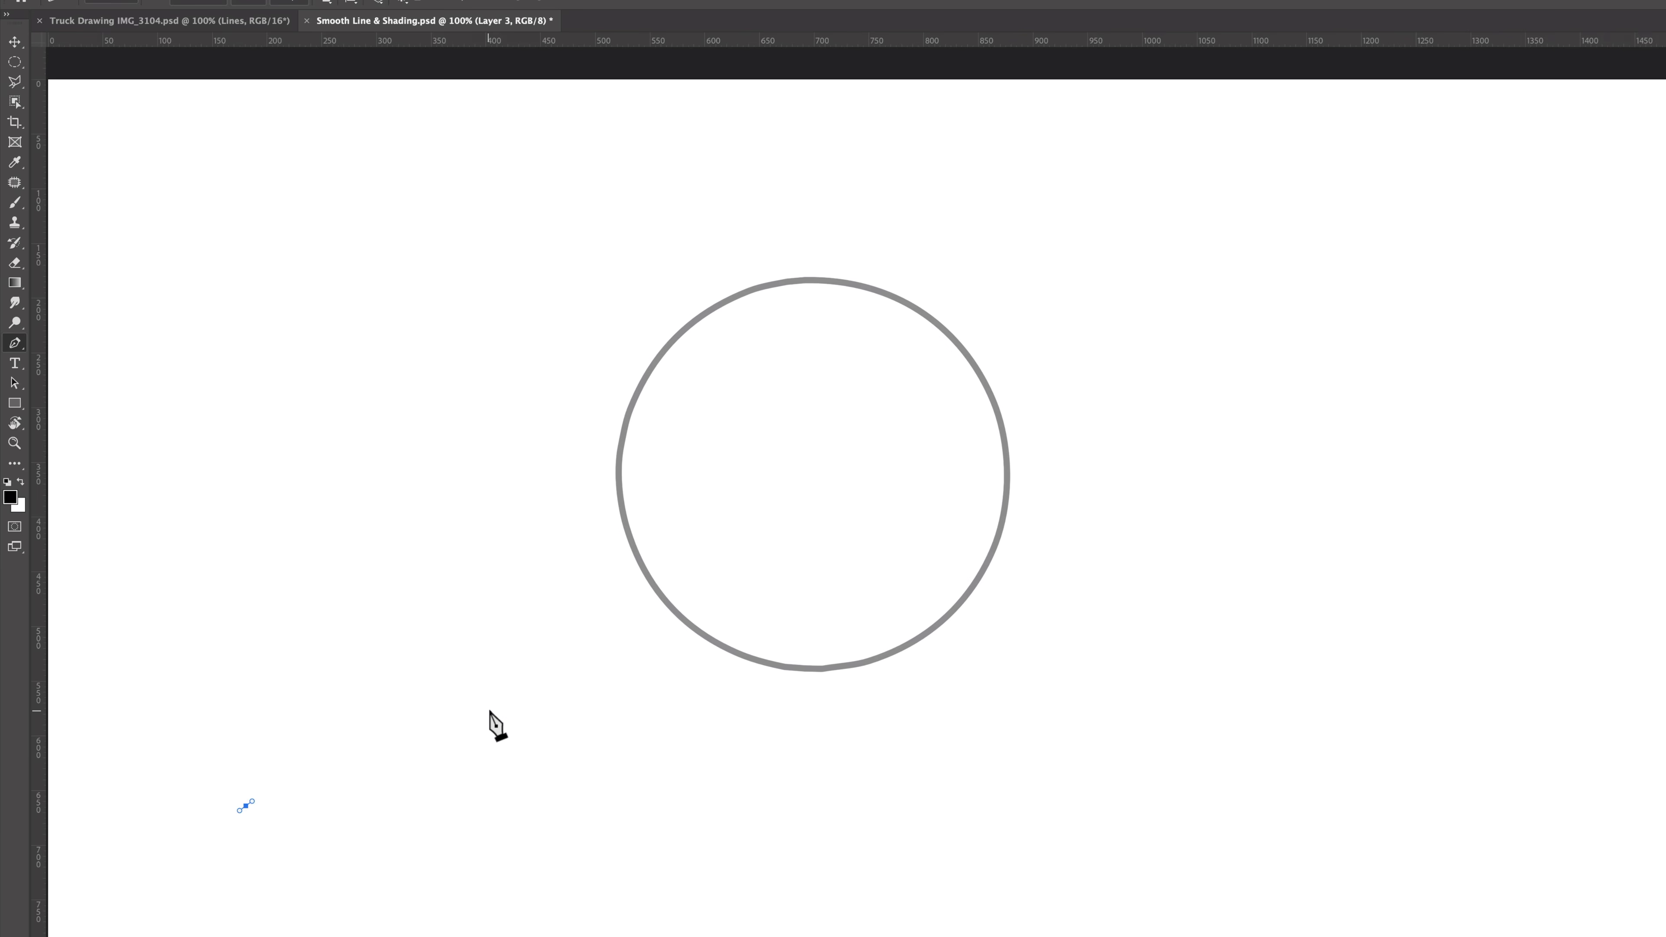
left_click_drag(769, 936, 984, 936)
left_click_drag(1480, 936, 1649, 936)
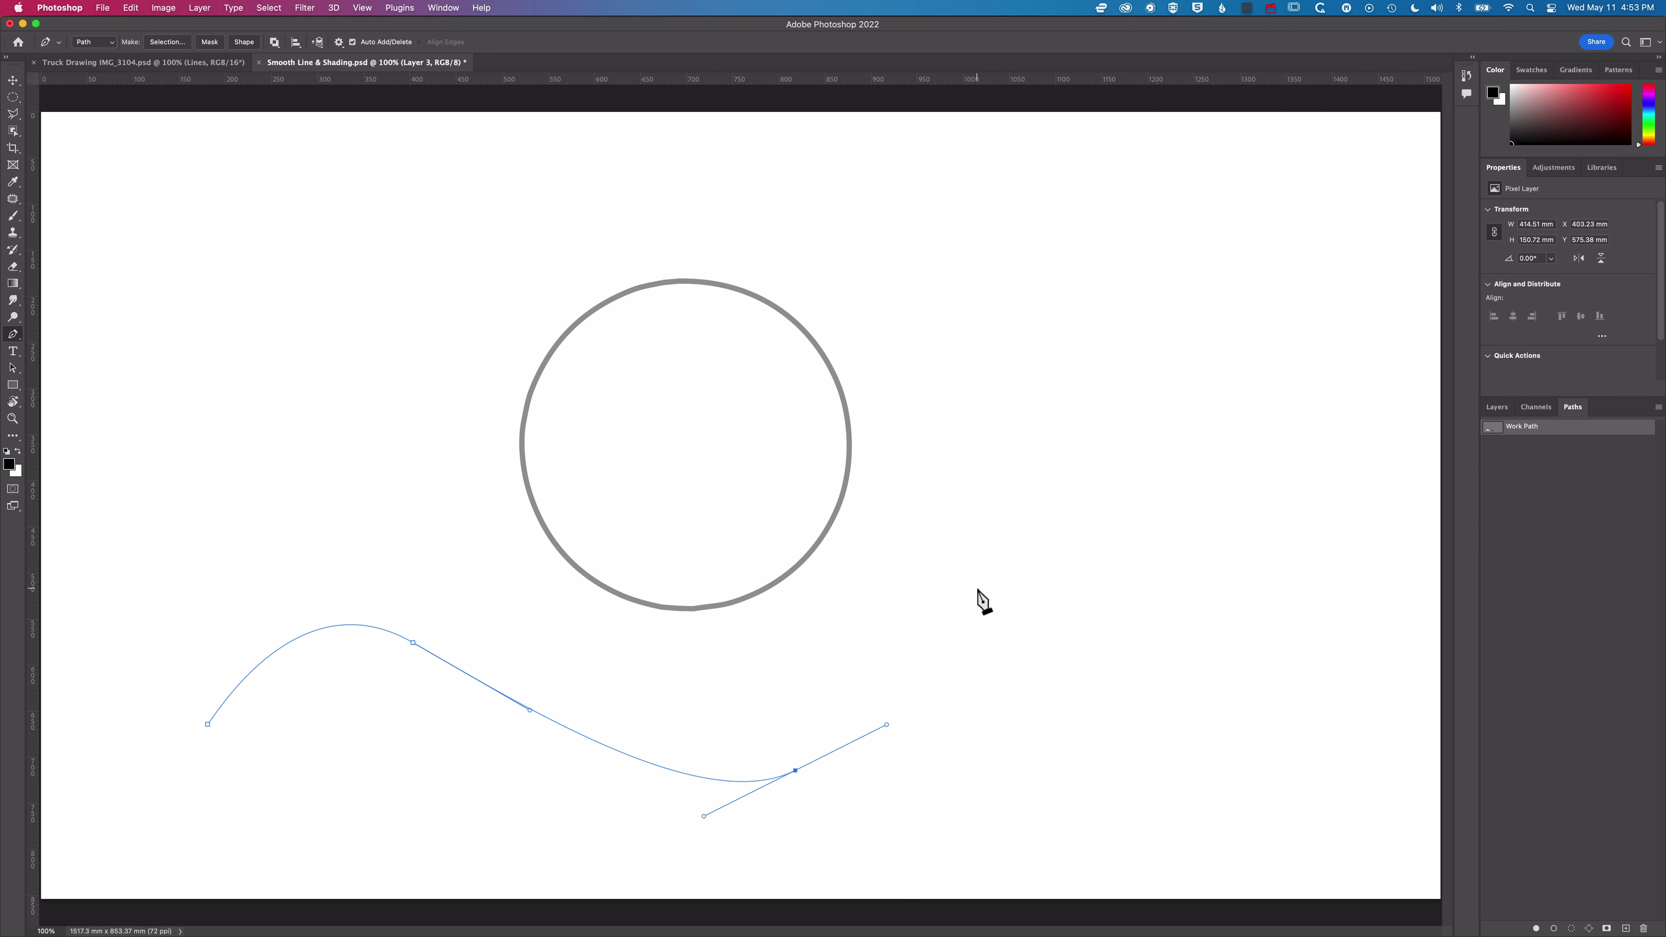
left_click_drag(984, 589, 1088, 635)
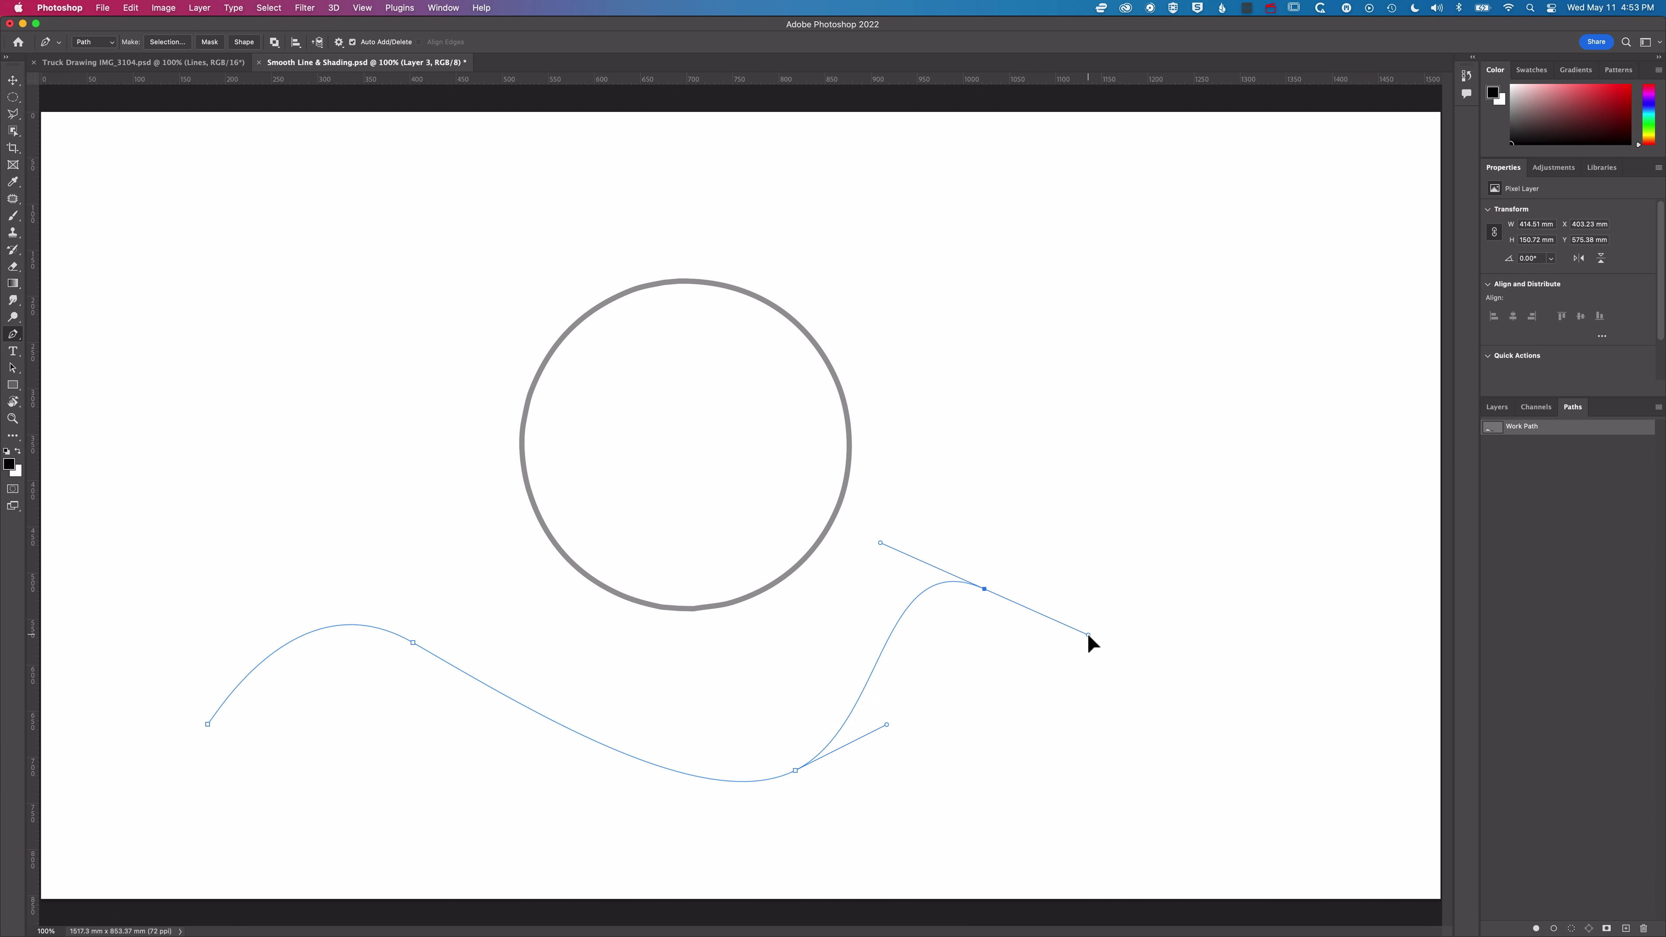
left_click_drag(1115, 752, 1197, 768)
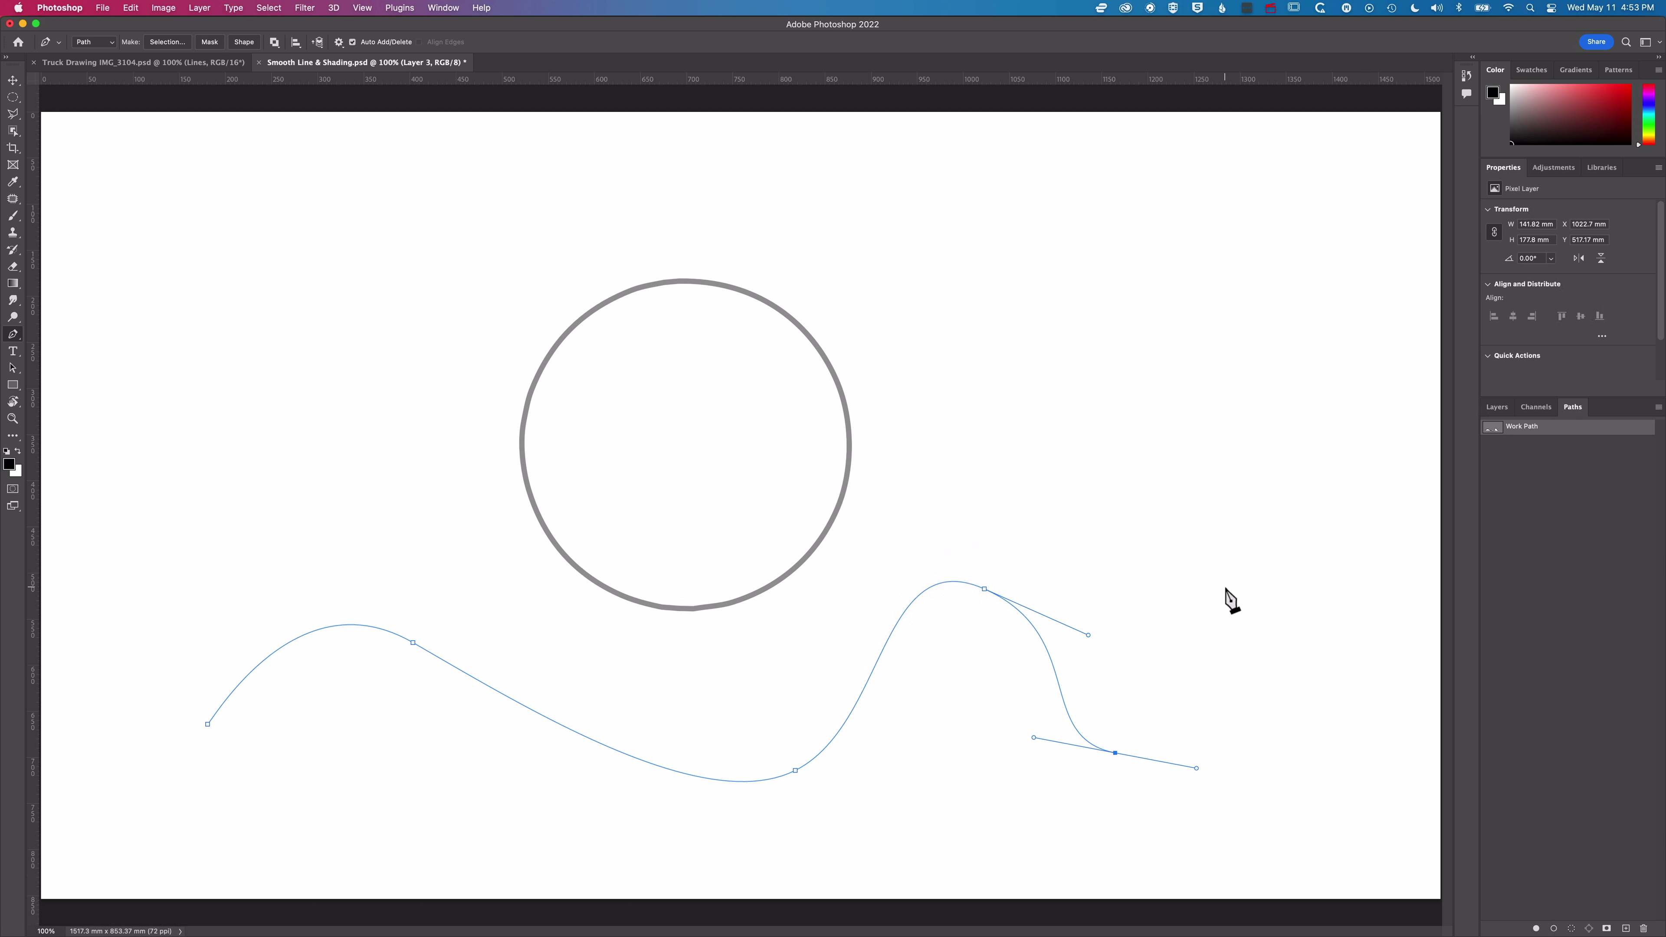
Step: Stroke the wavy work path with the brush four times to build a solid dark line
key("b")
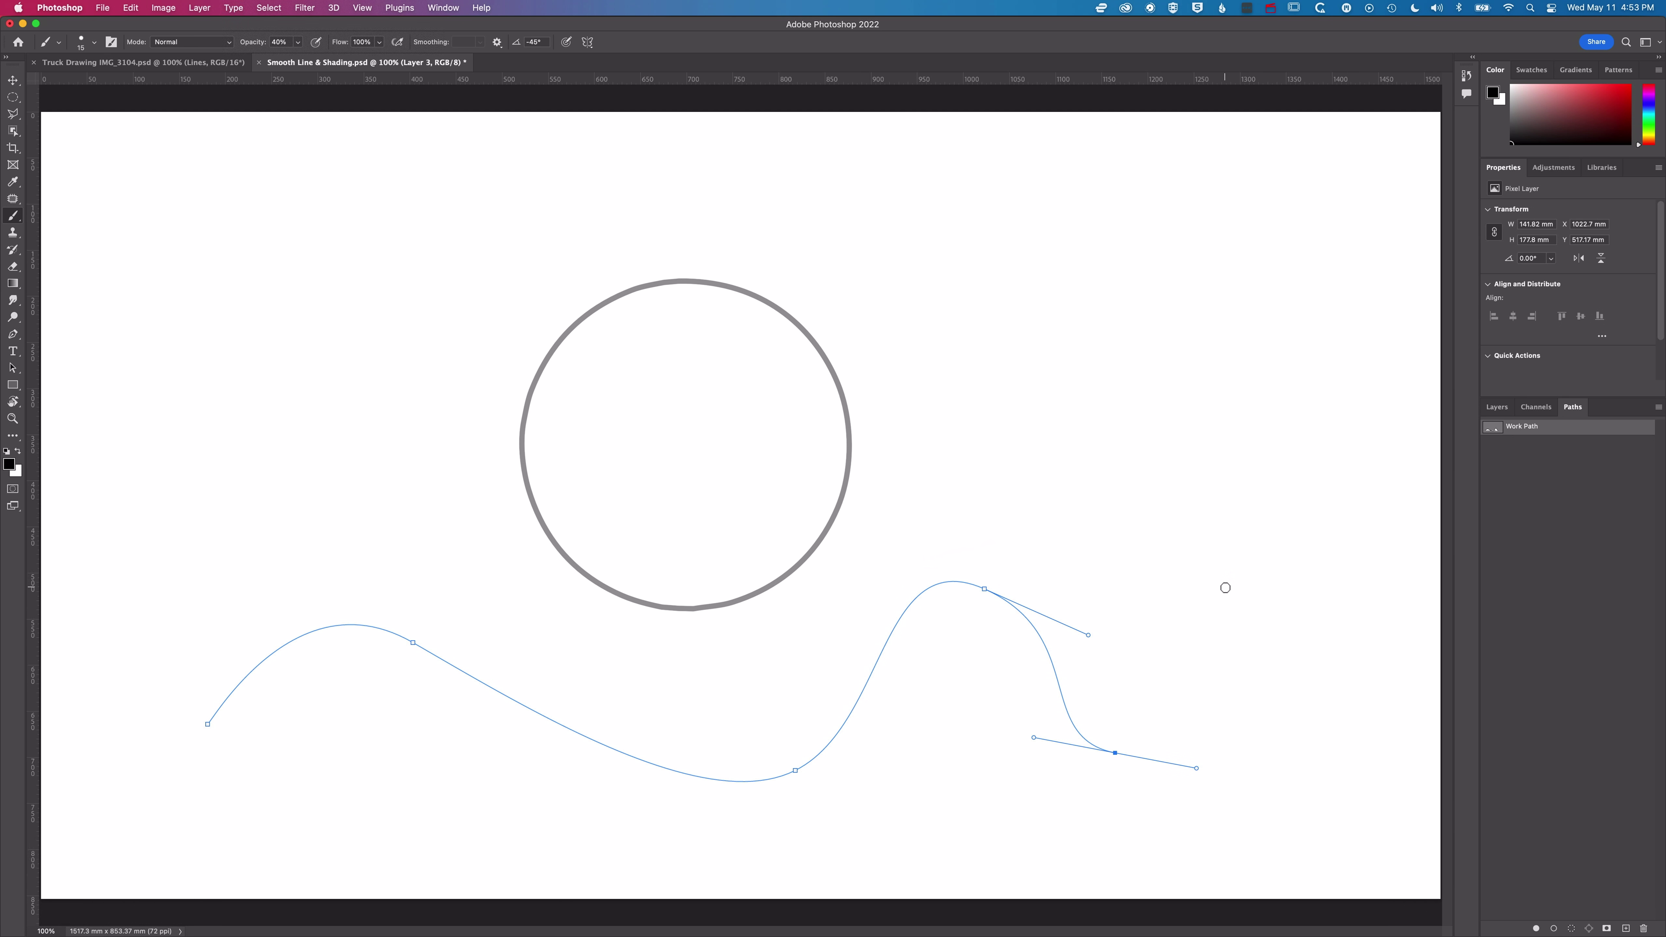
left_click(1553, 929)
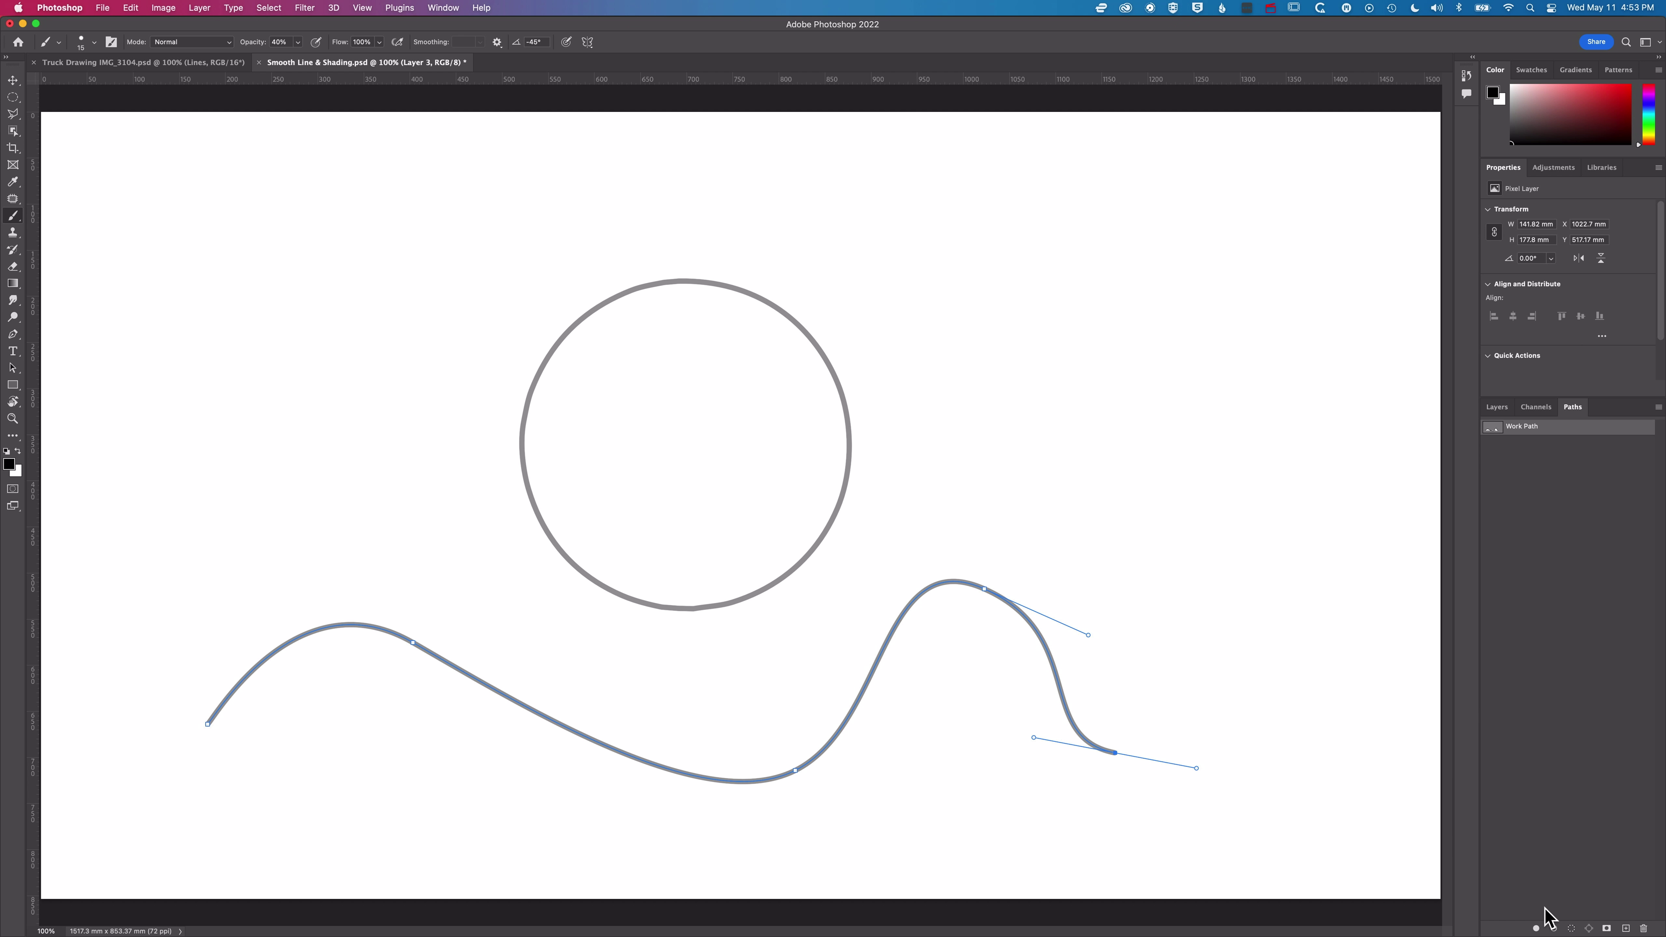
left_click(1553, 929)
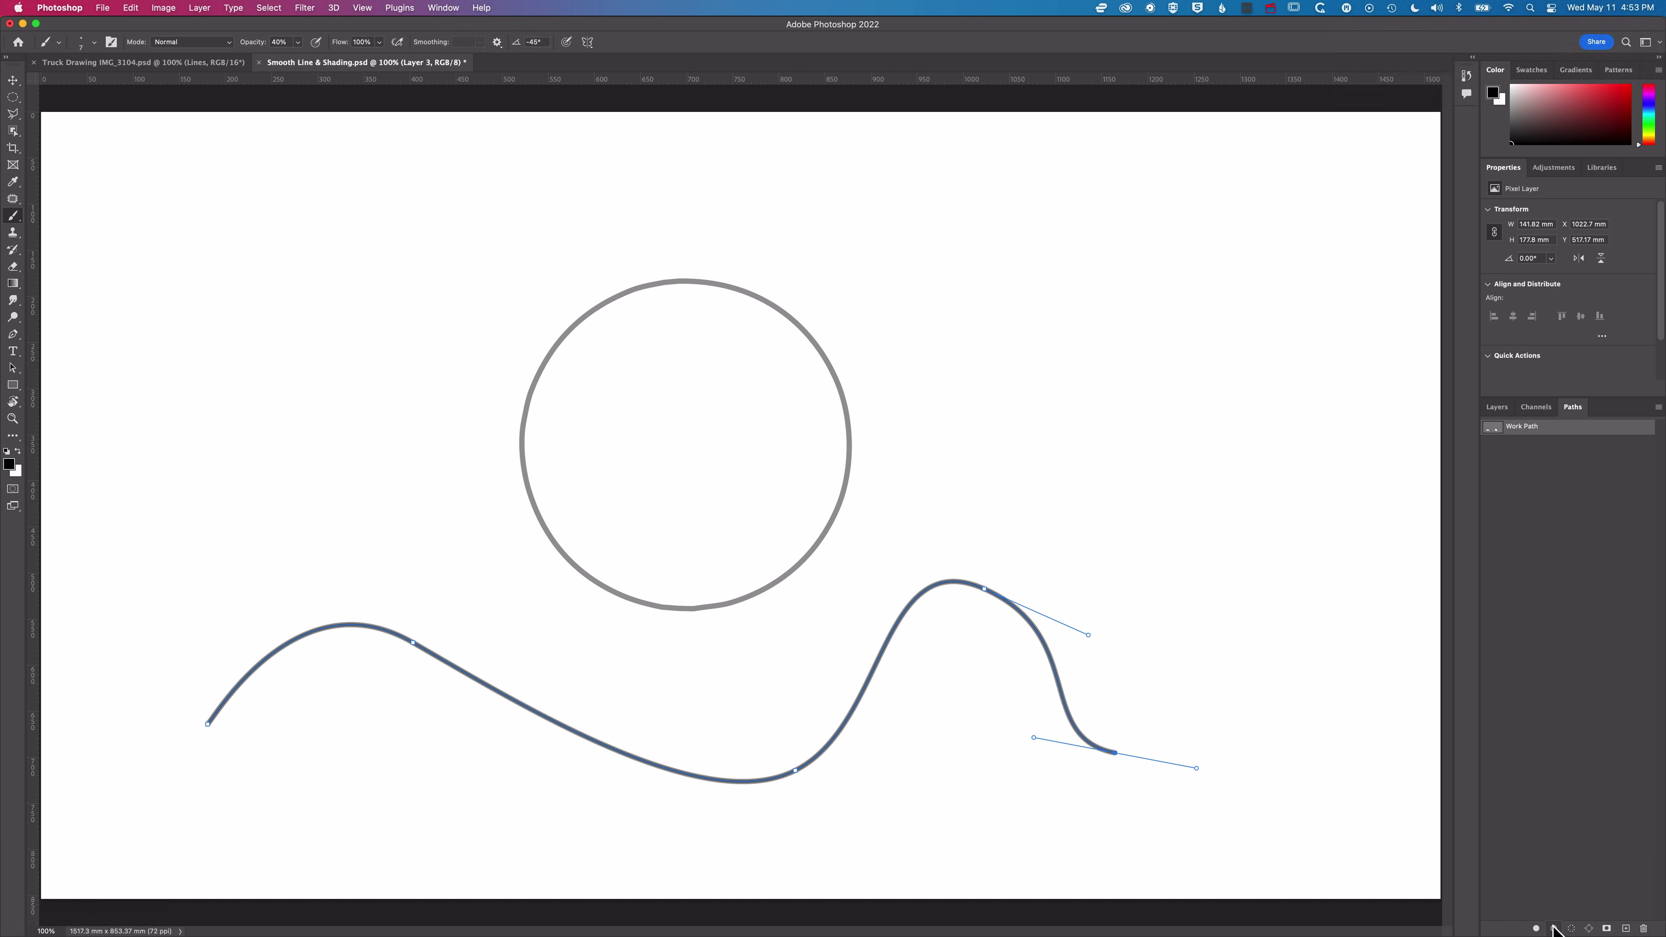
left_click(1554, 930)
left_click(1554, 929)
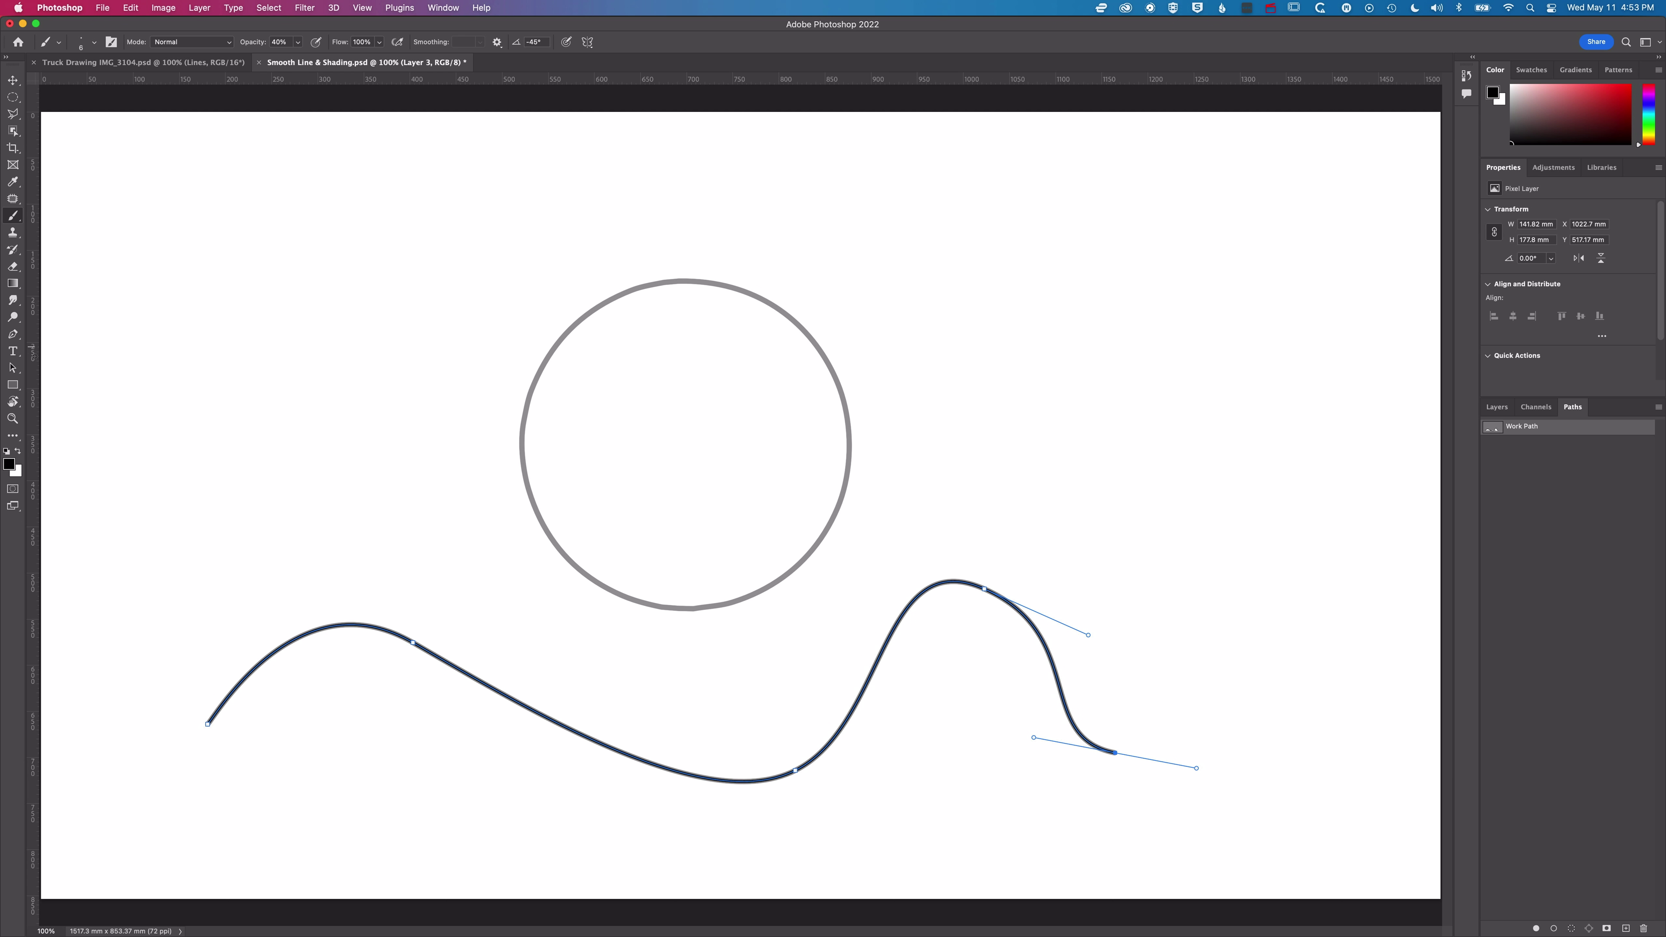
Step: Move the whole wavy path slightly off the black line and rotate it about 1° clockwise
left_click(12, 367)
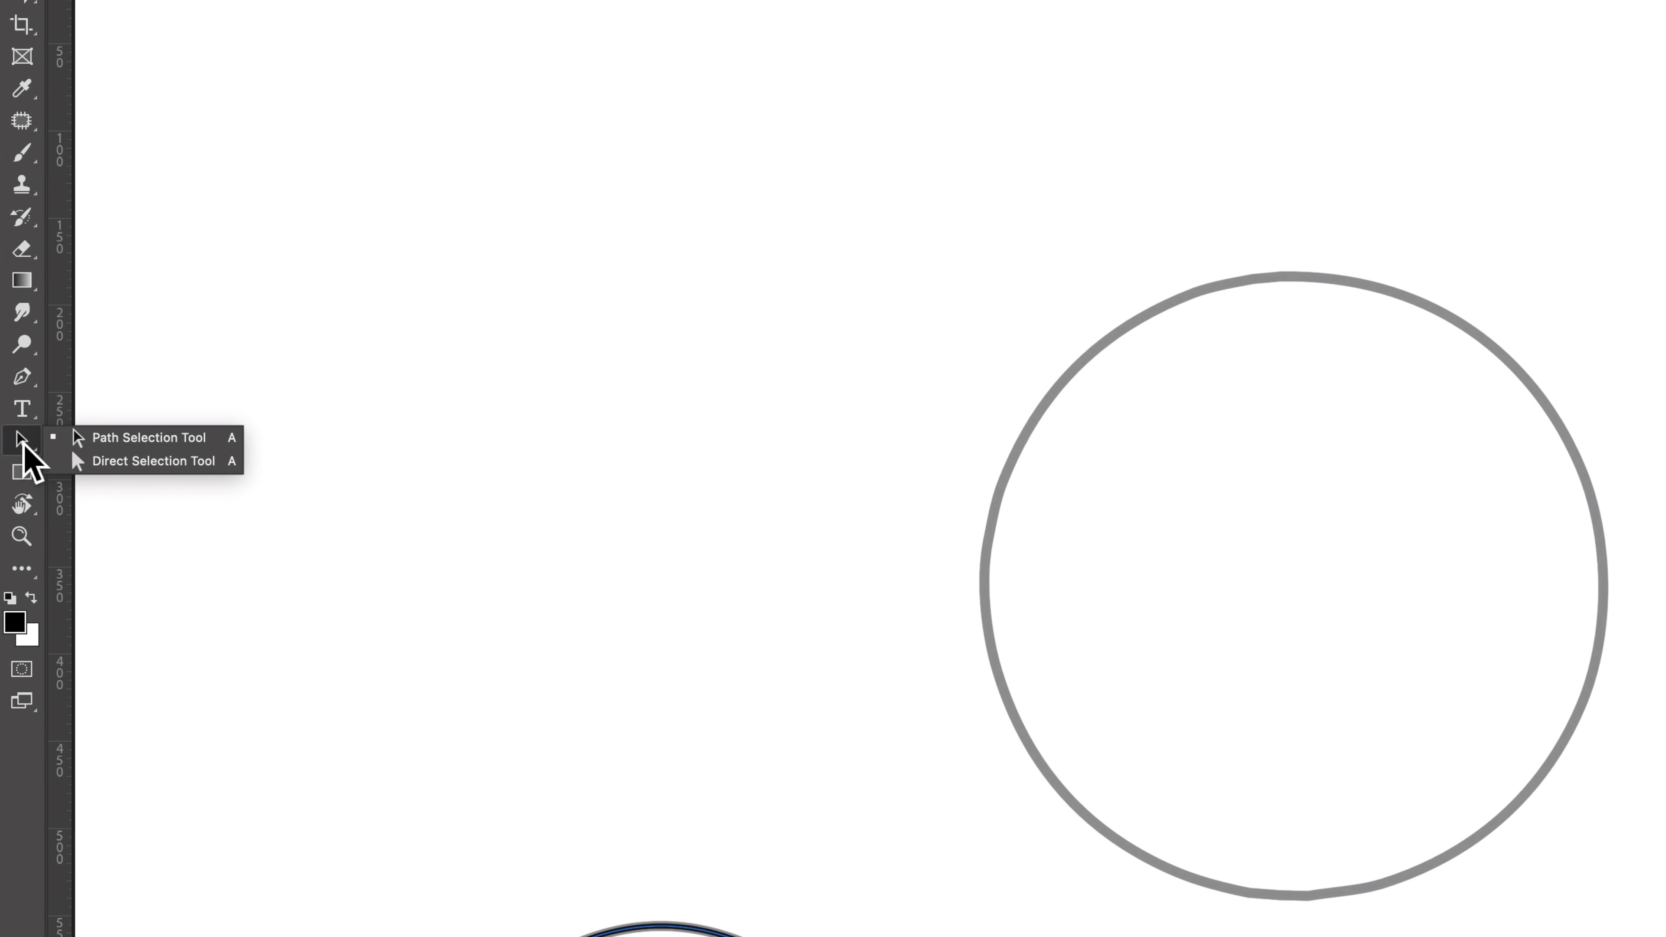
left_click(175, 442)
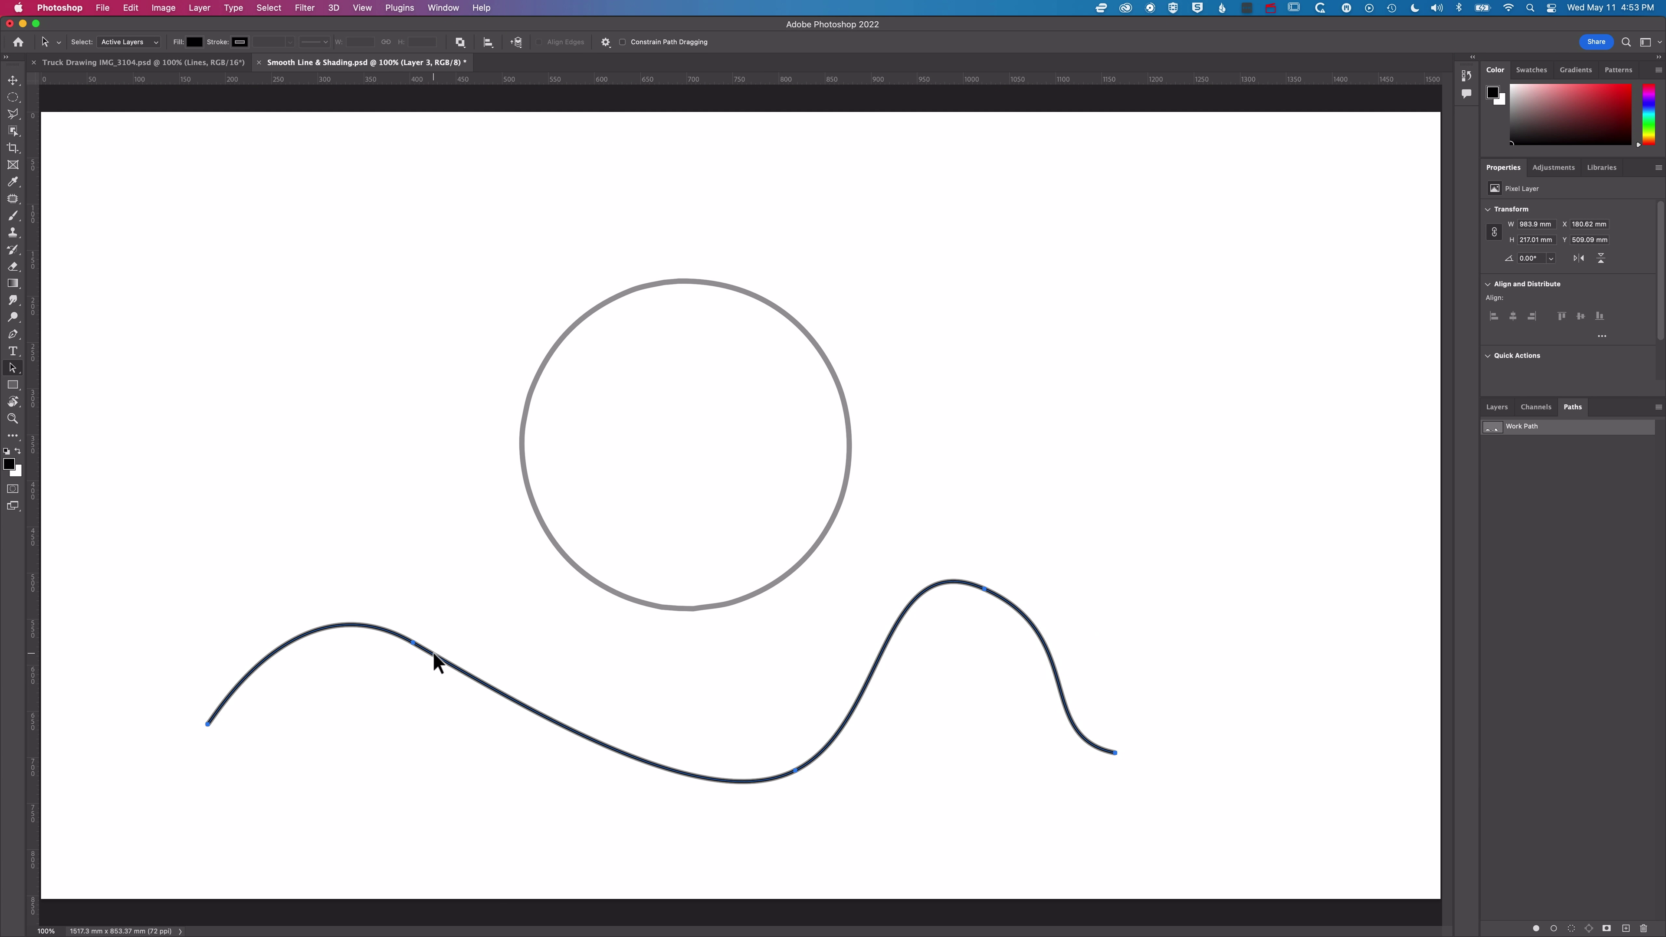
left_click_drag(432, 651, 433, 647)
key("super+t")
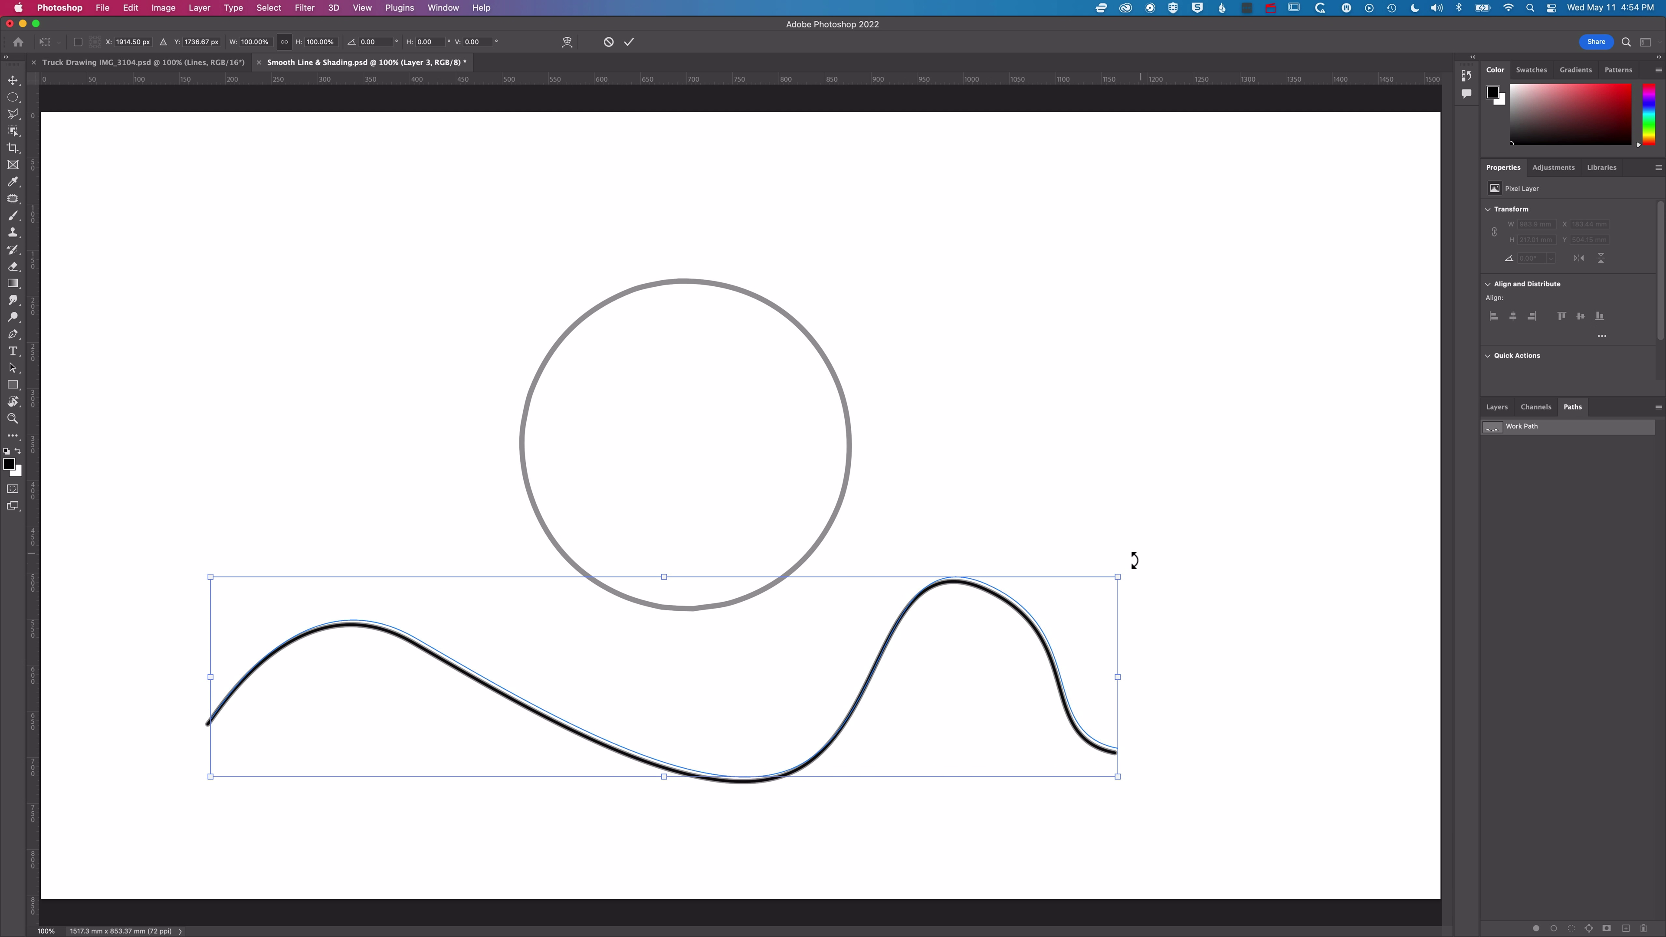
left_click_drag(1133, 564, 1136, 573)
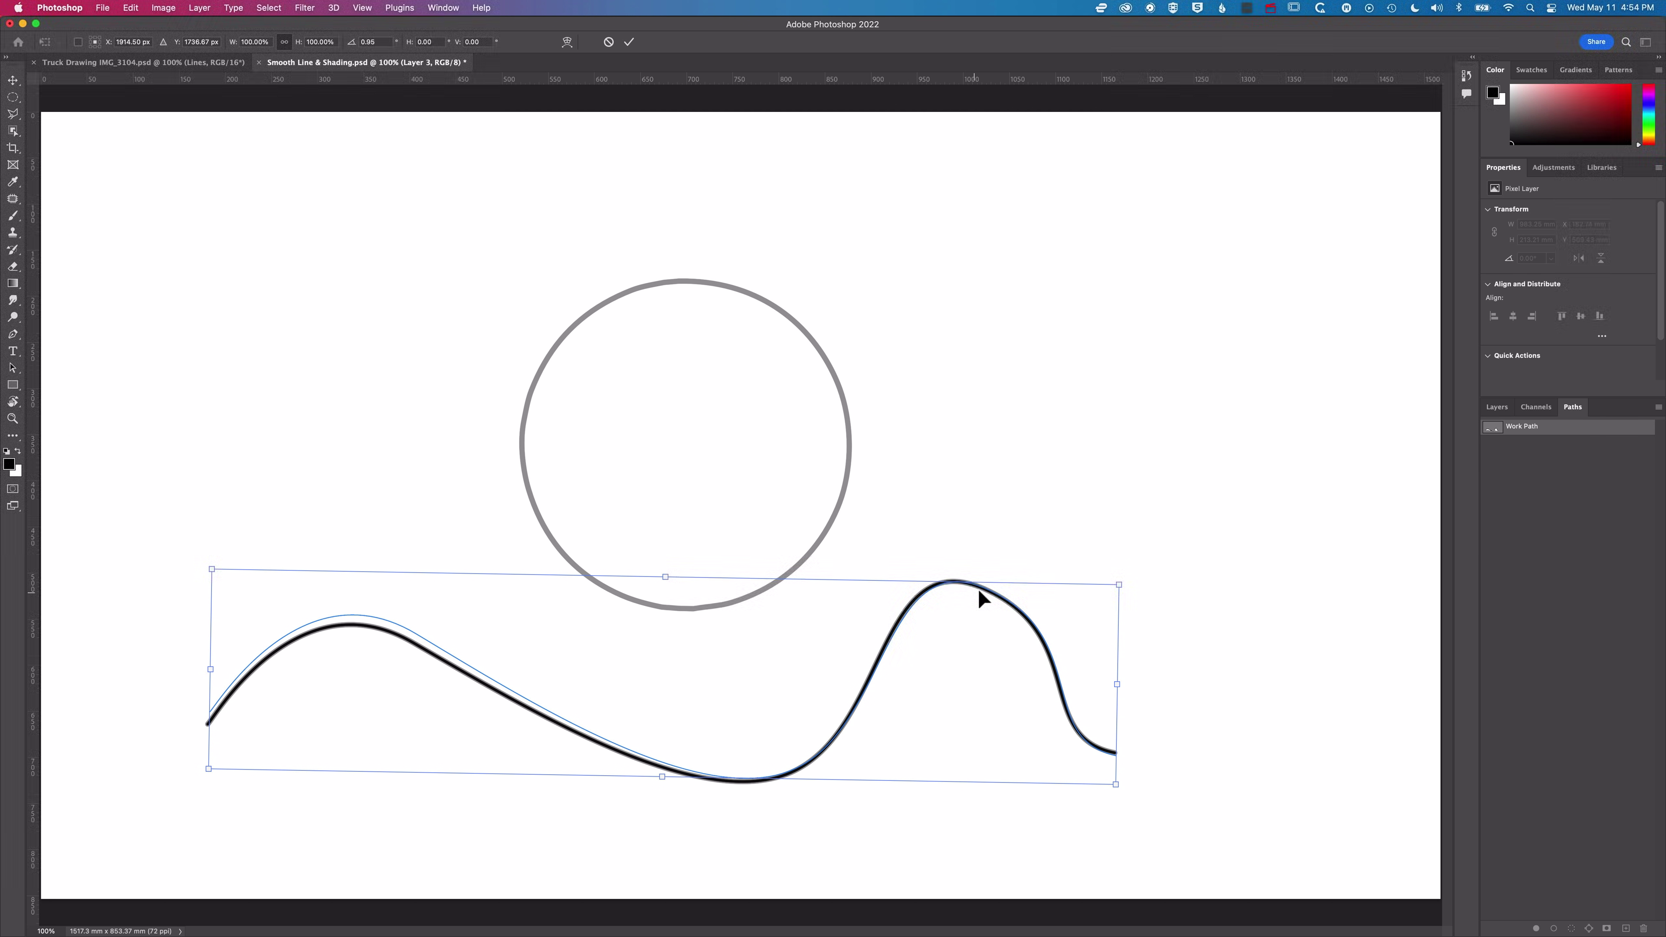
left_click_drag(980, 587, 976, 594)
key("Return")
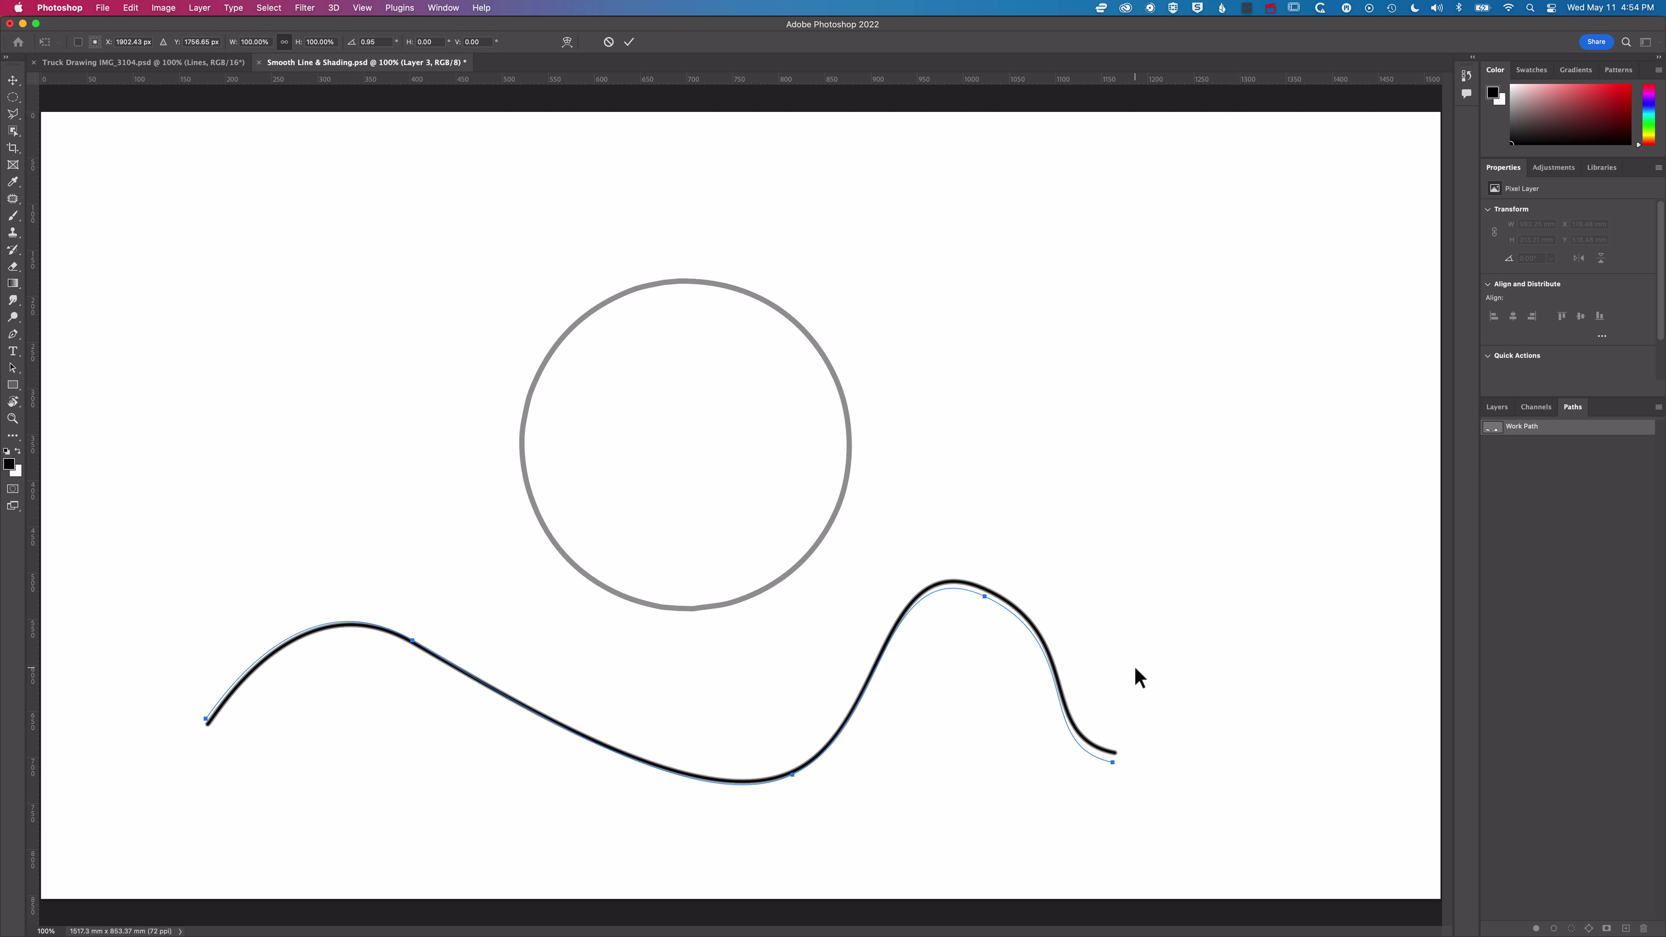
Step: Restroke the work path twice with the brush, then erase along it to lighten the stroke
key("b")
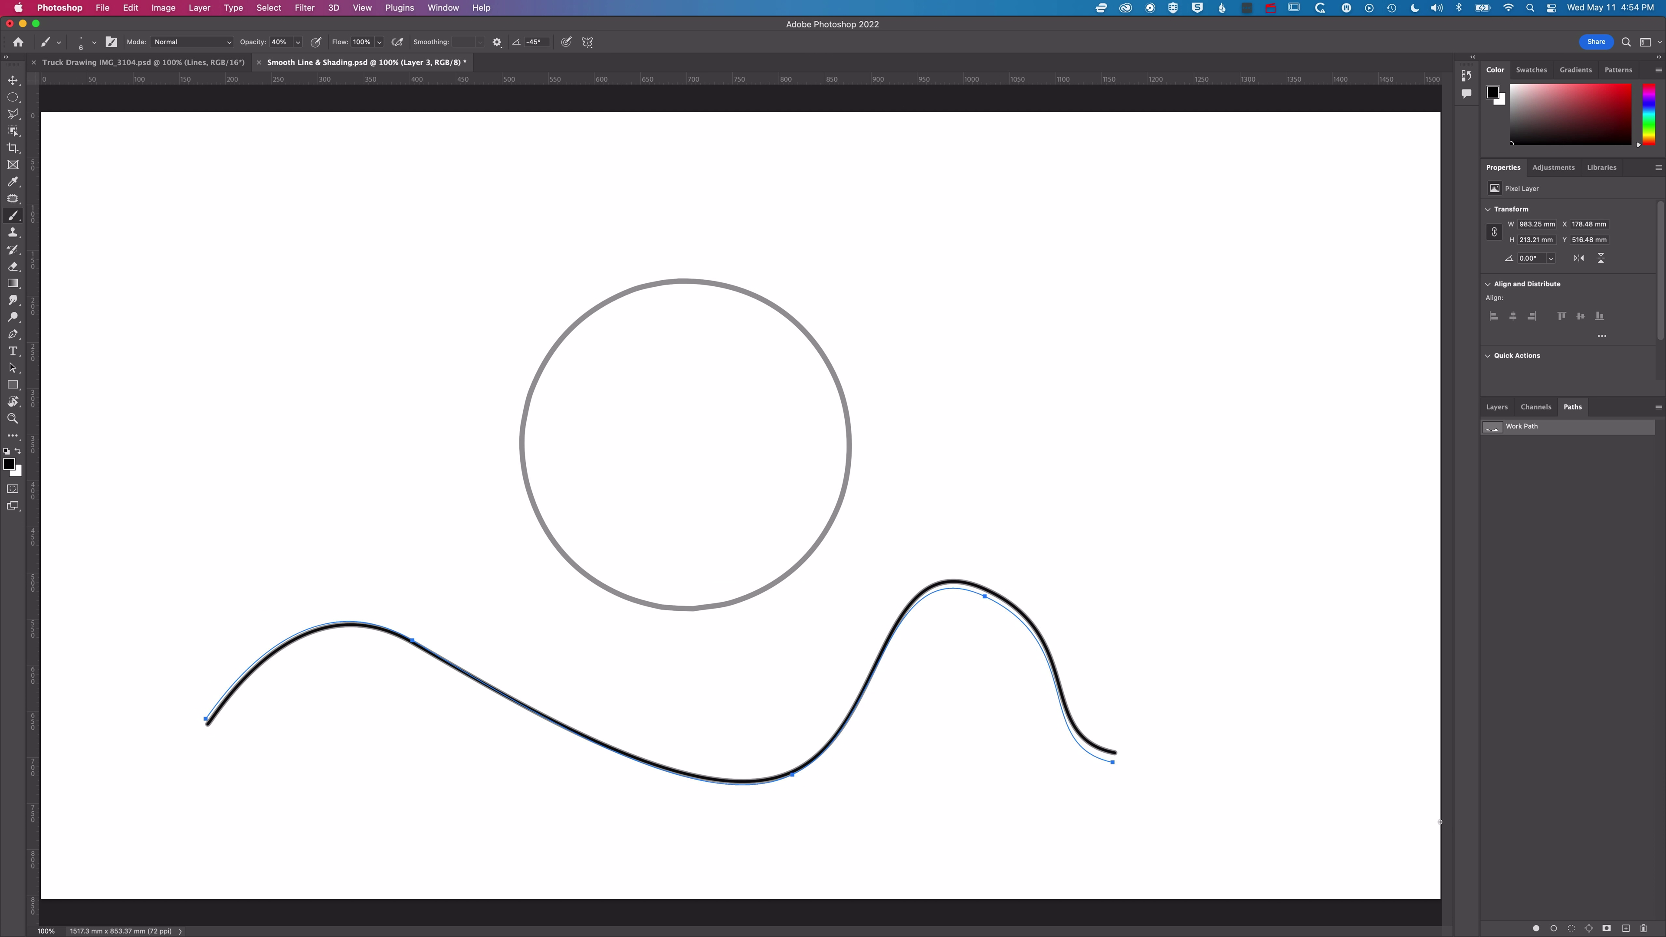
left_click(1553, 928)
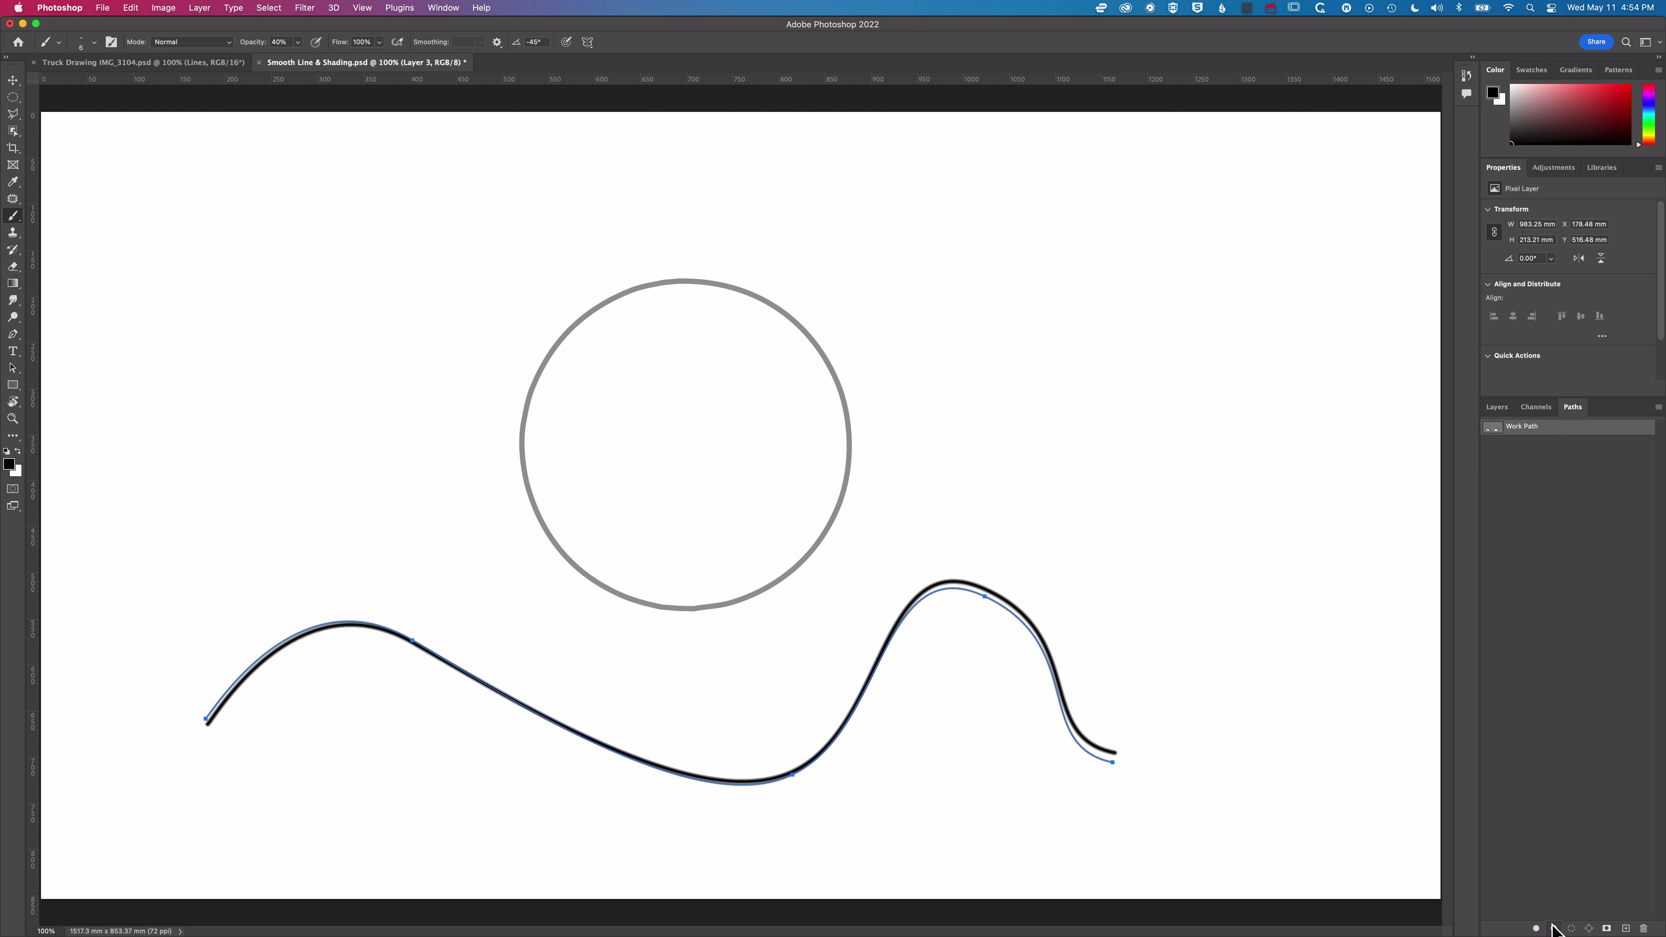
left_click(1554, 929)
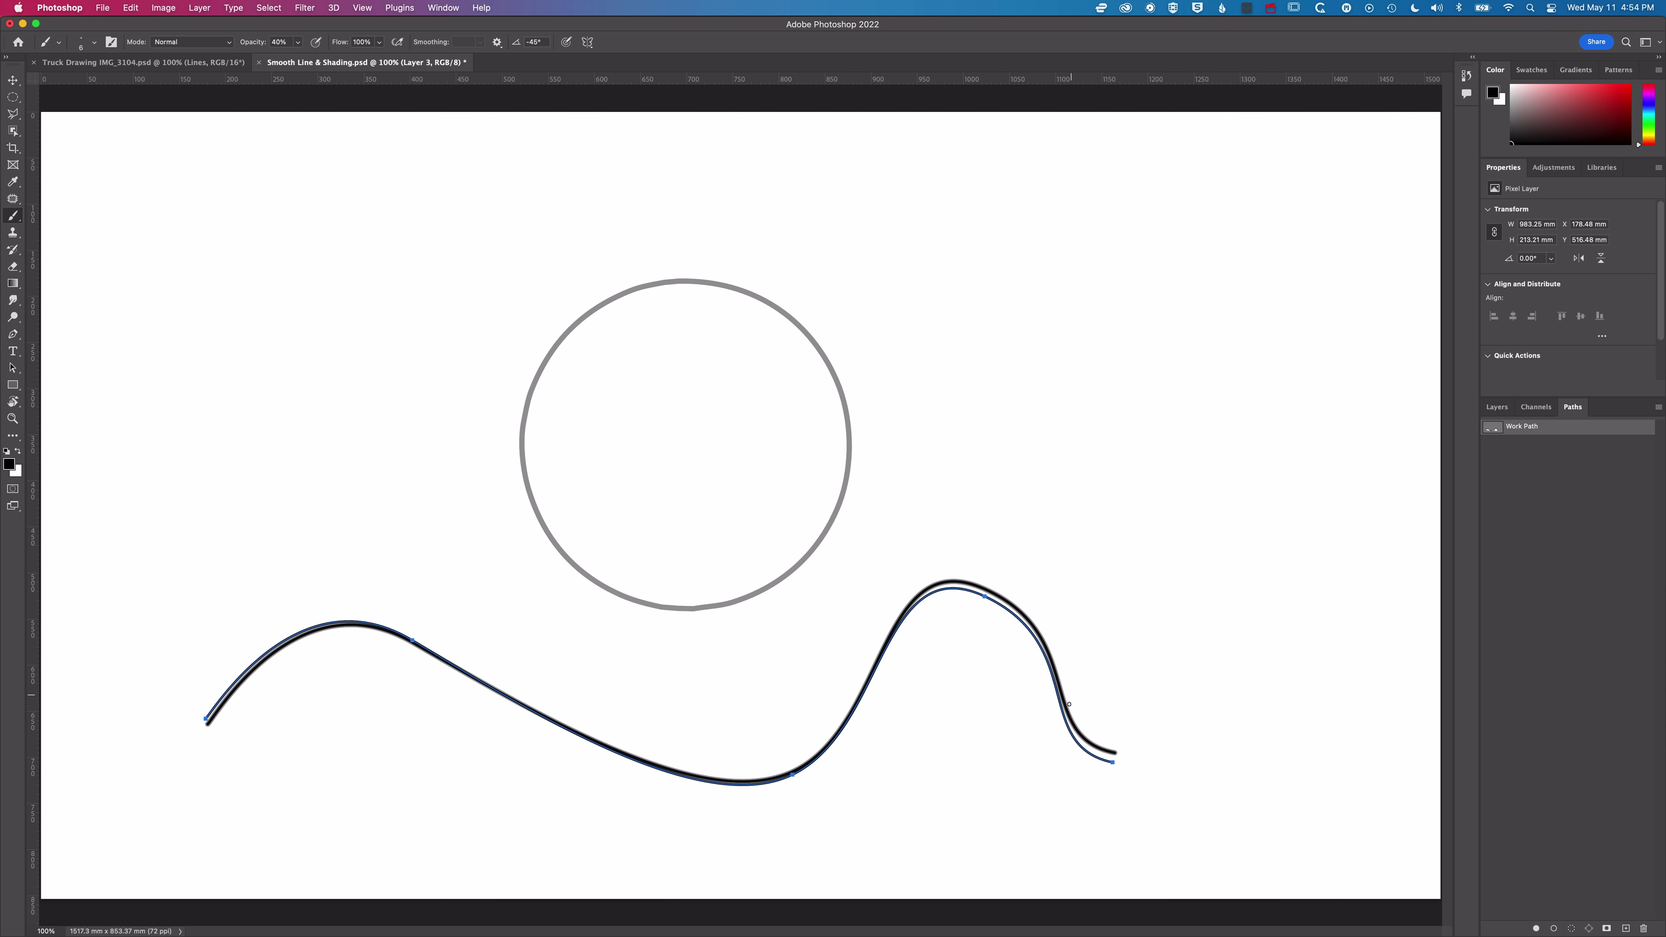
key("e")
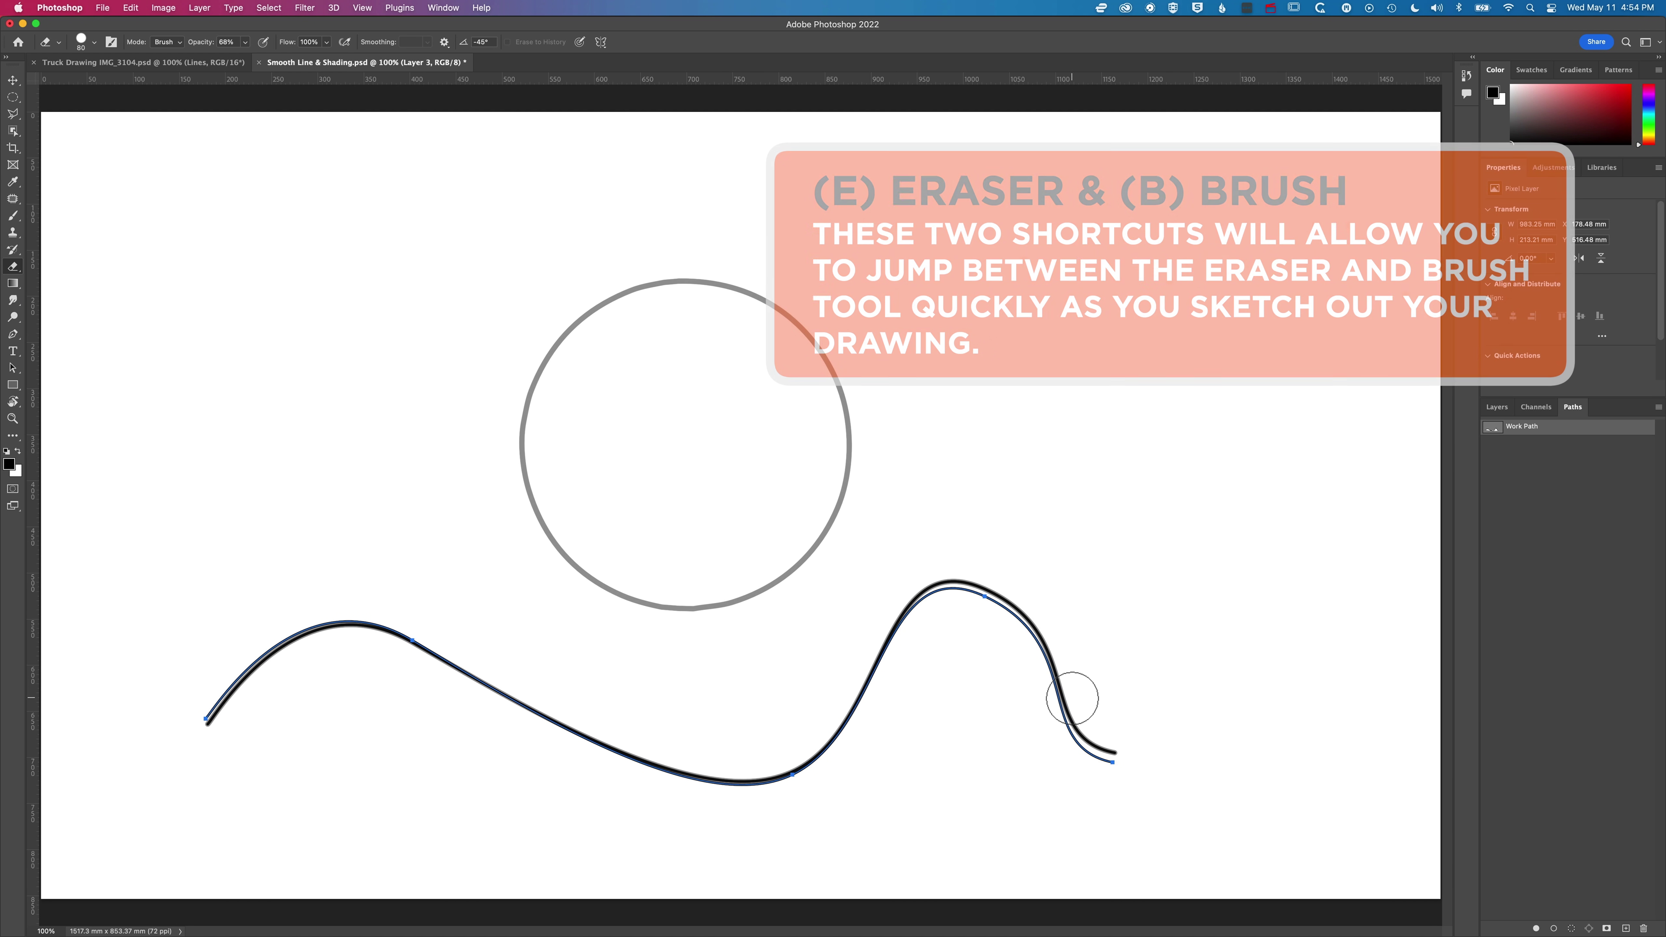
left_click(1553, 928)
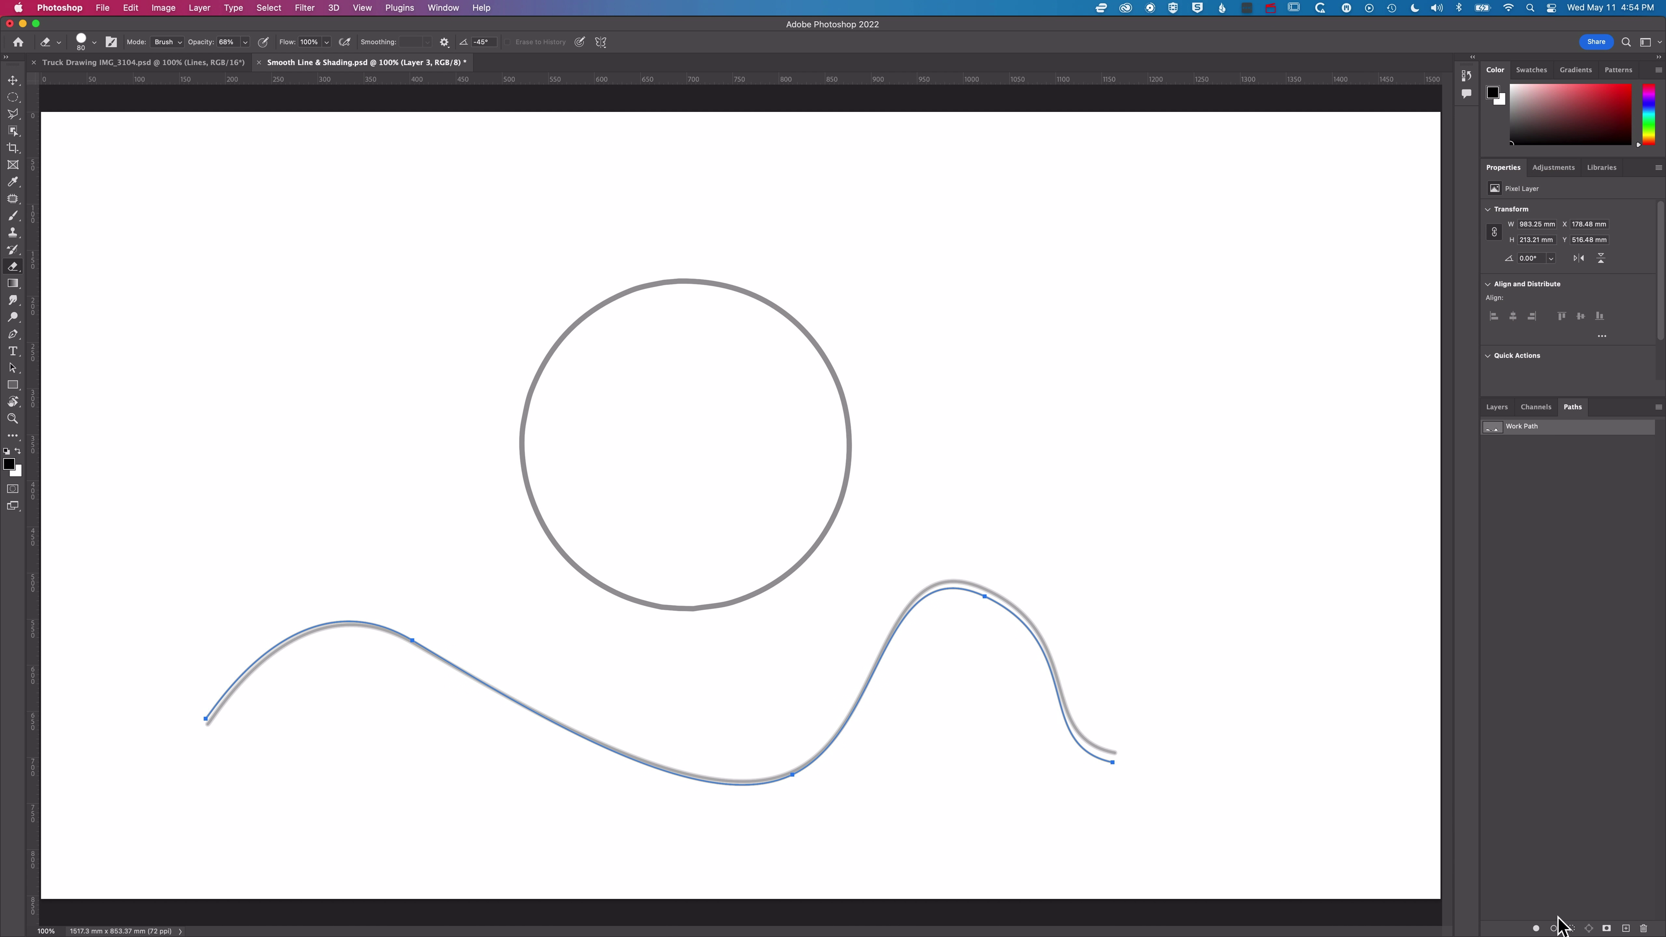
Step: Stroke the path at 40% opacity, nudge it up slightly, and brush-stroke it again
key("b")
left_click(1554, 928)
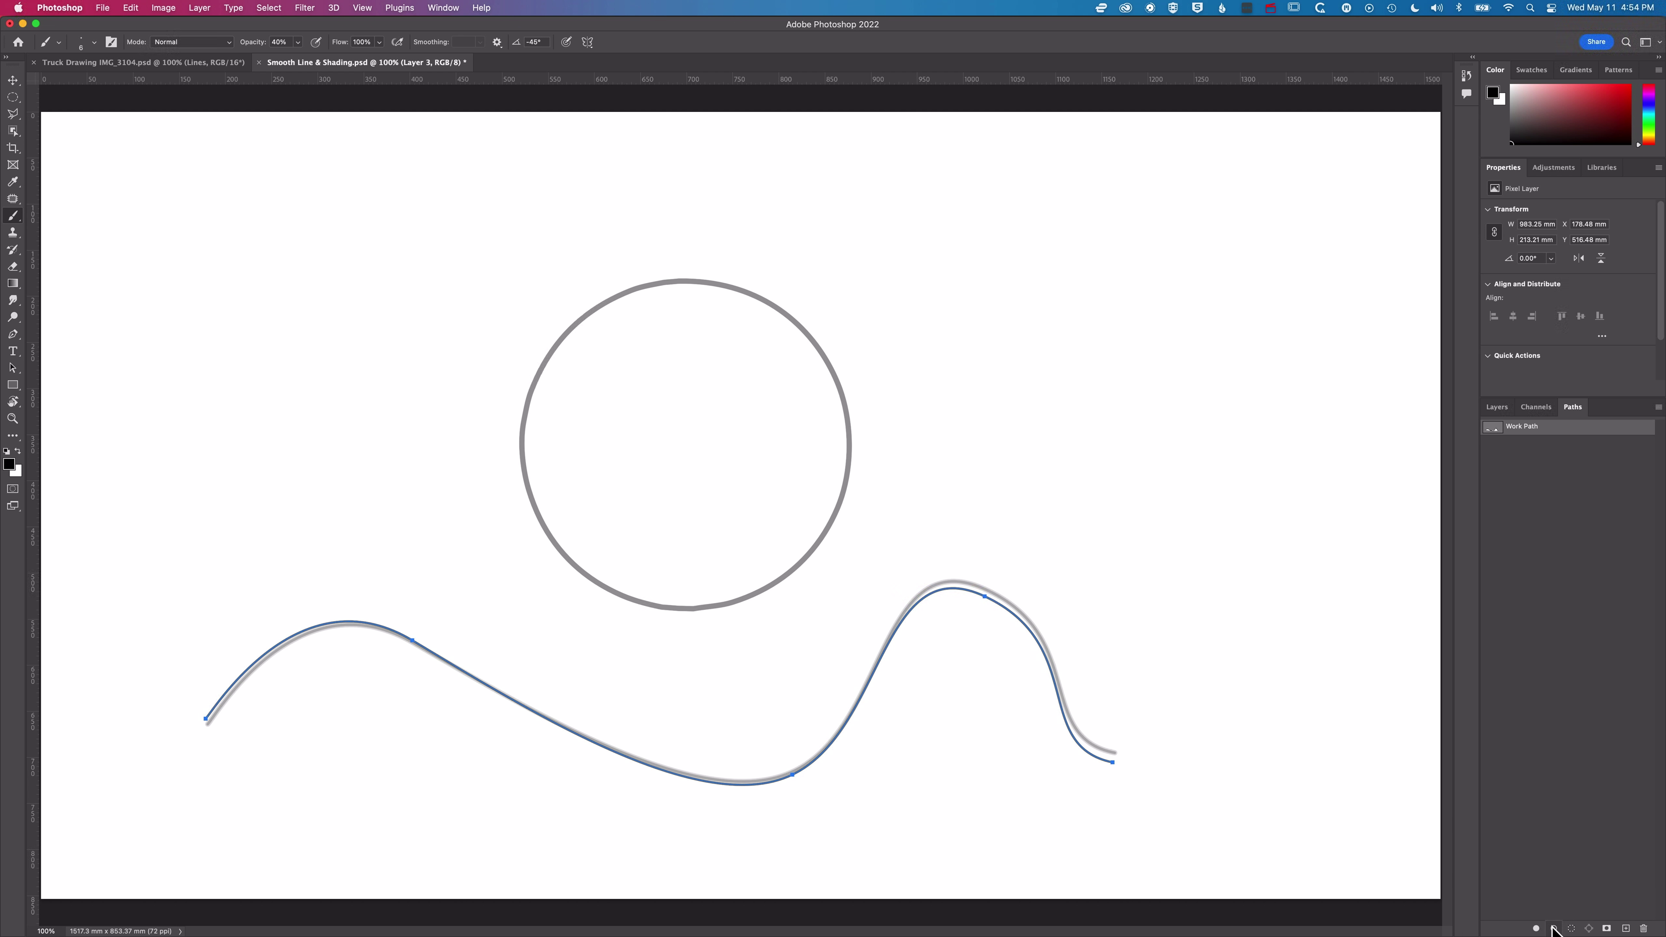
key("a")
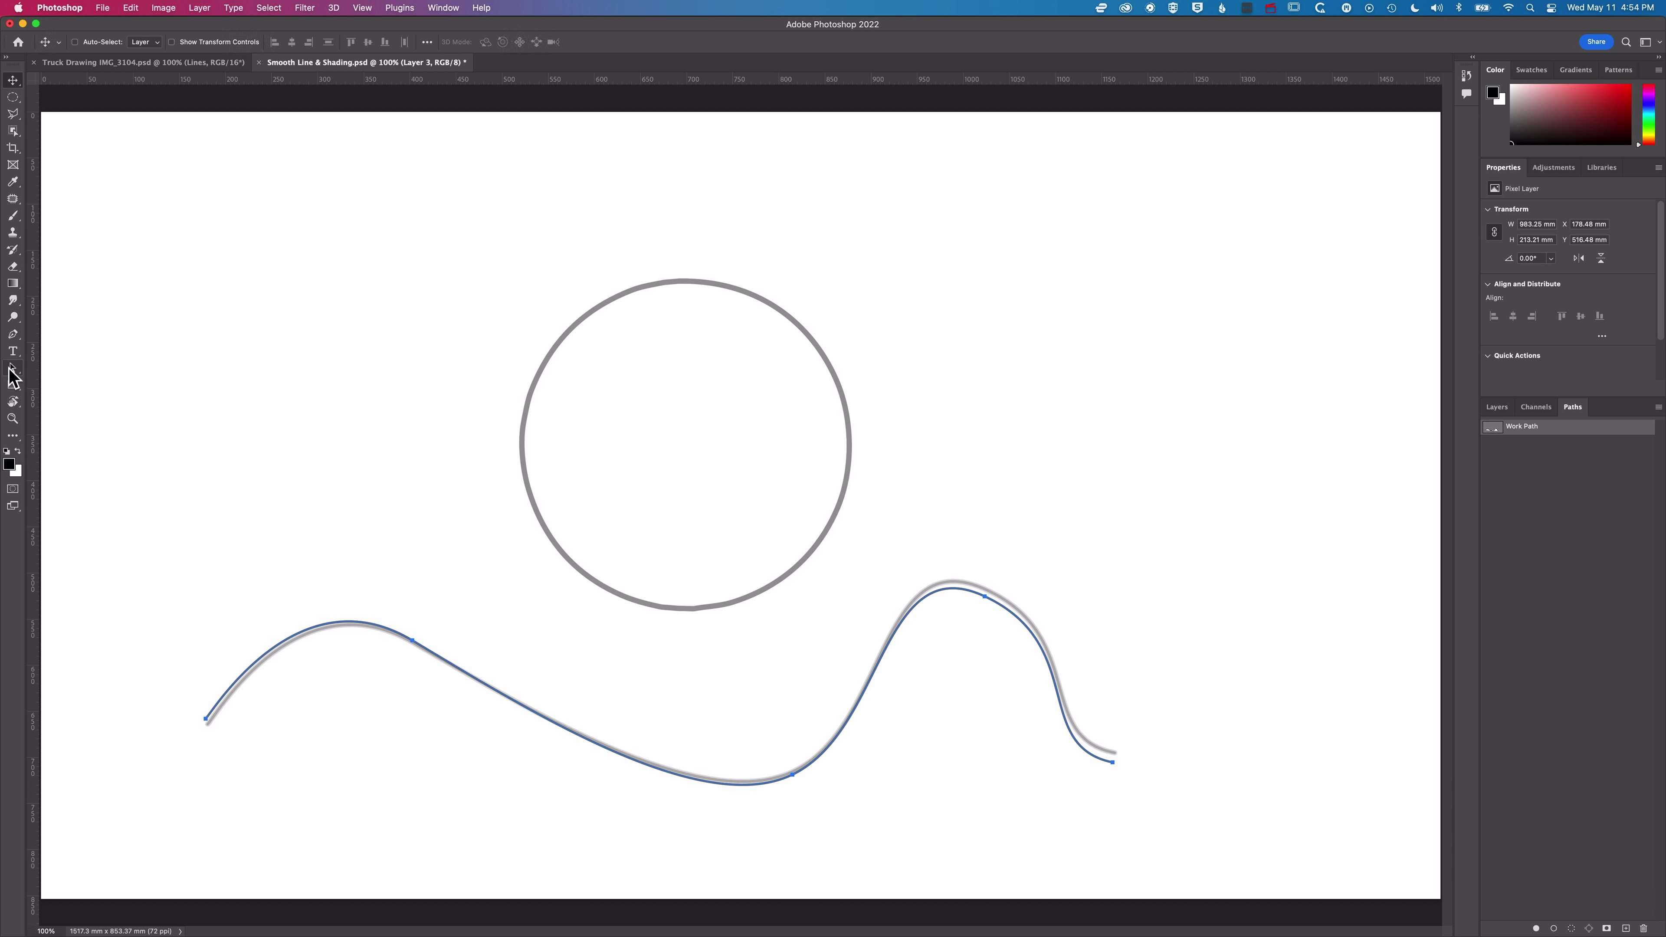
key("Up")
key("Up")
key("Up")
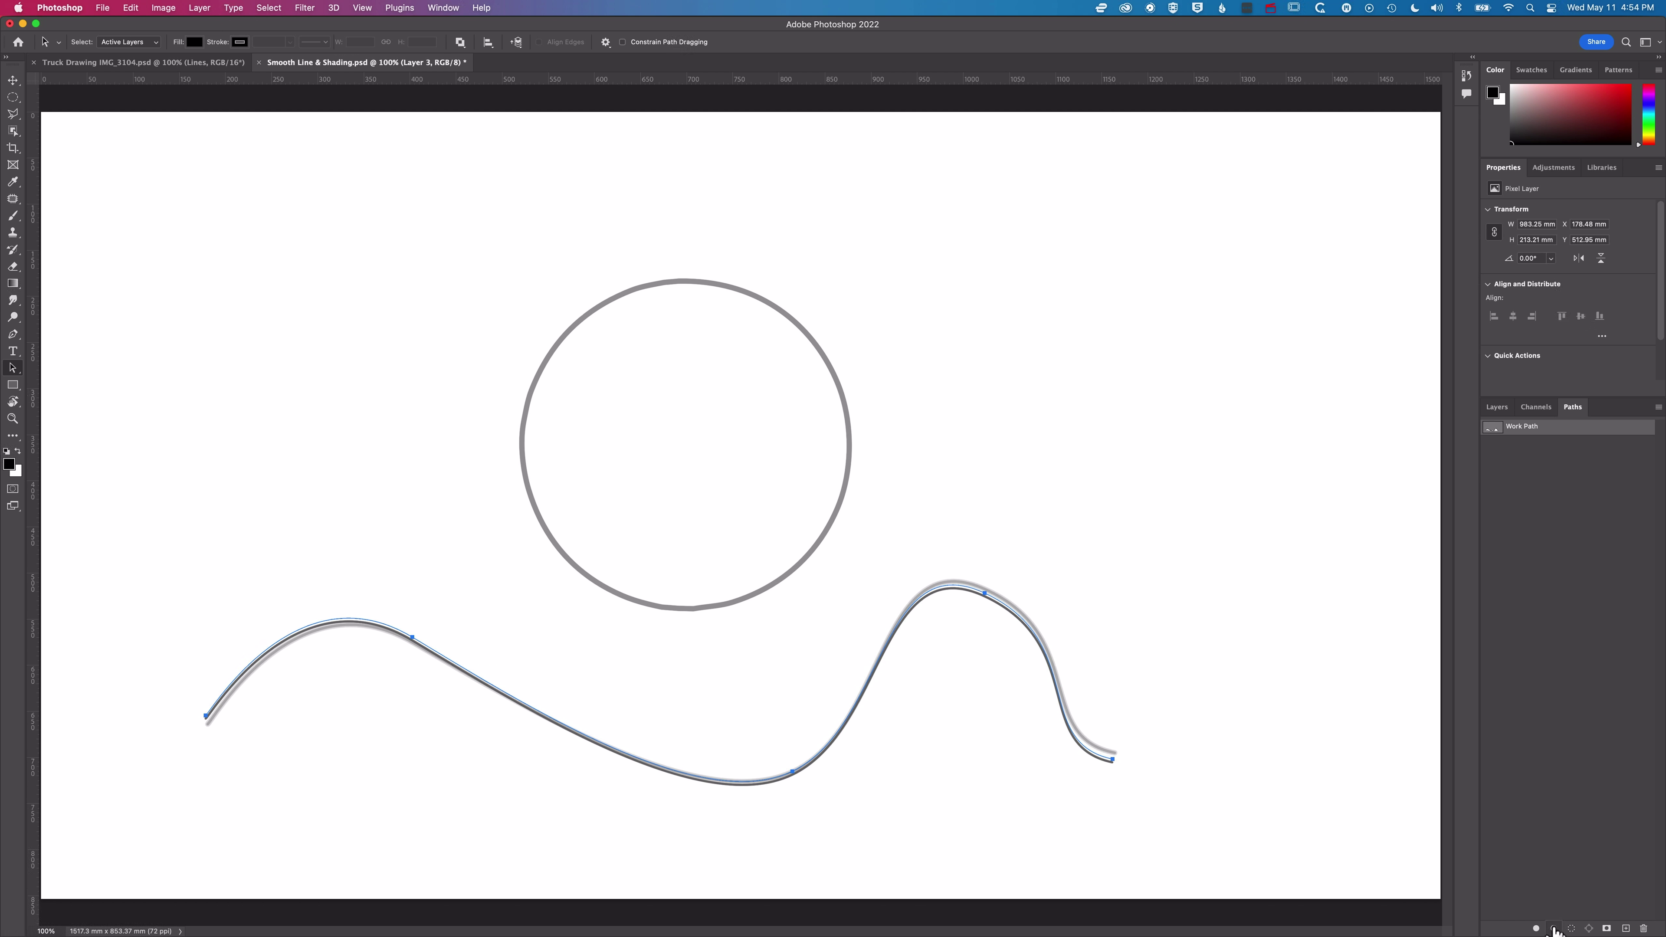
key("b")
left_click(1553, 928)
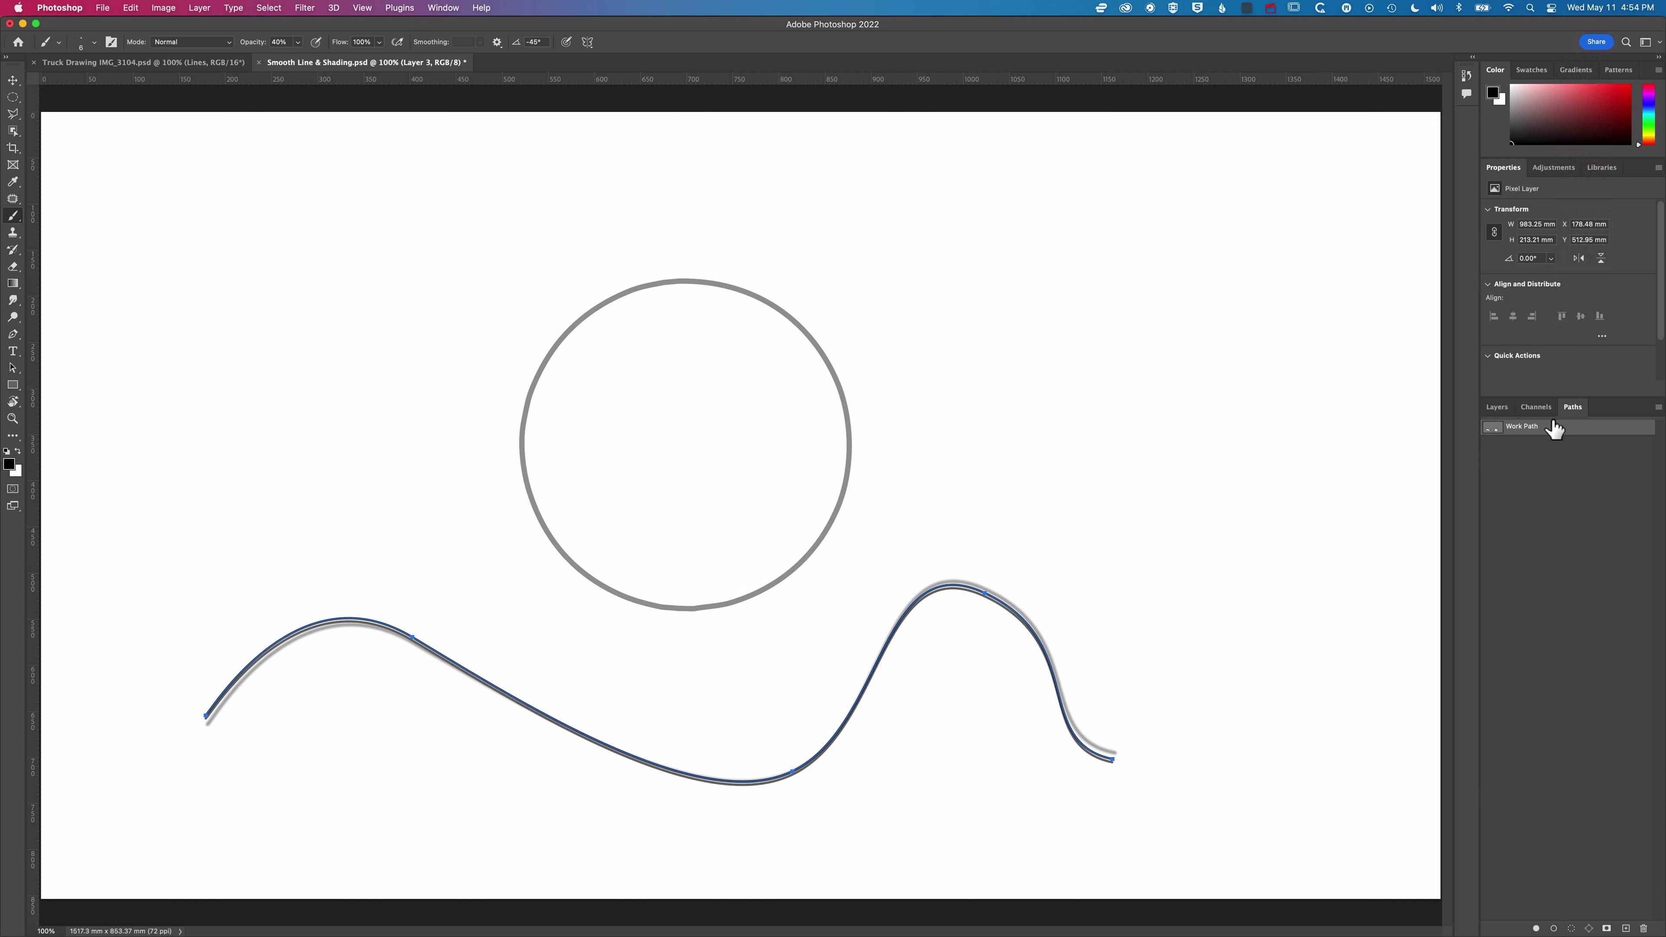
Step: Delete the work path and inspect the offset double-line strokes at 300% zoom
left_click_drag(1561, 437, 1643, 928)
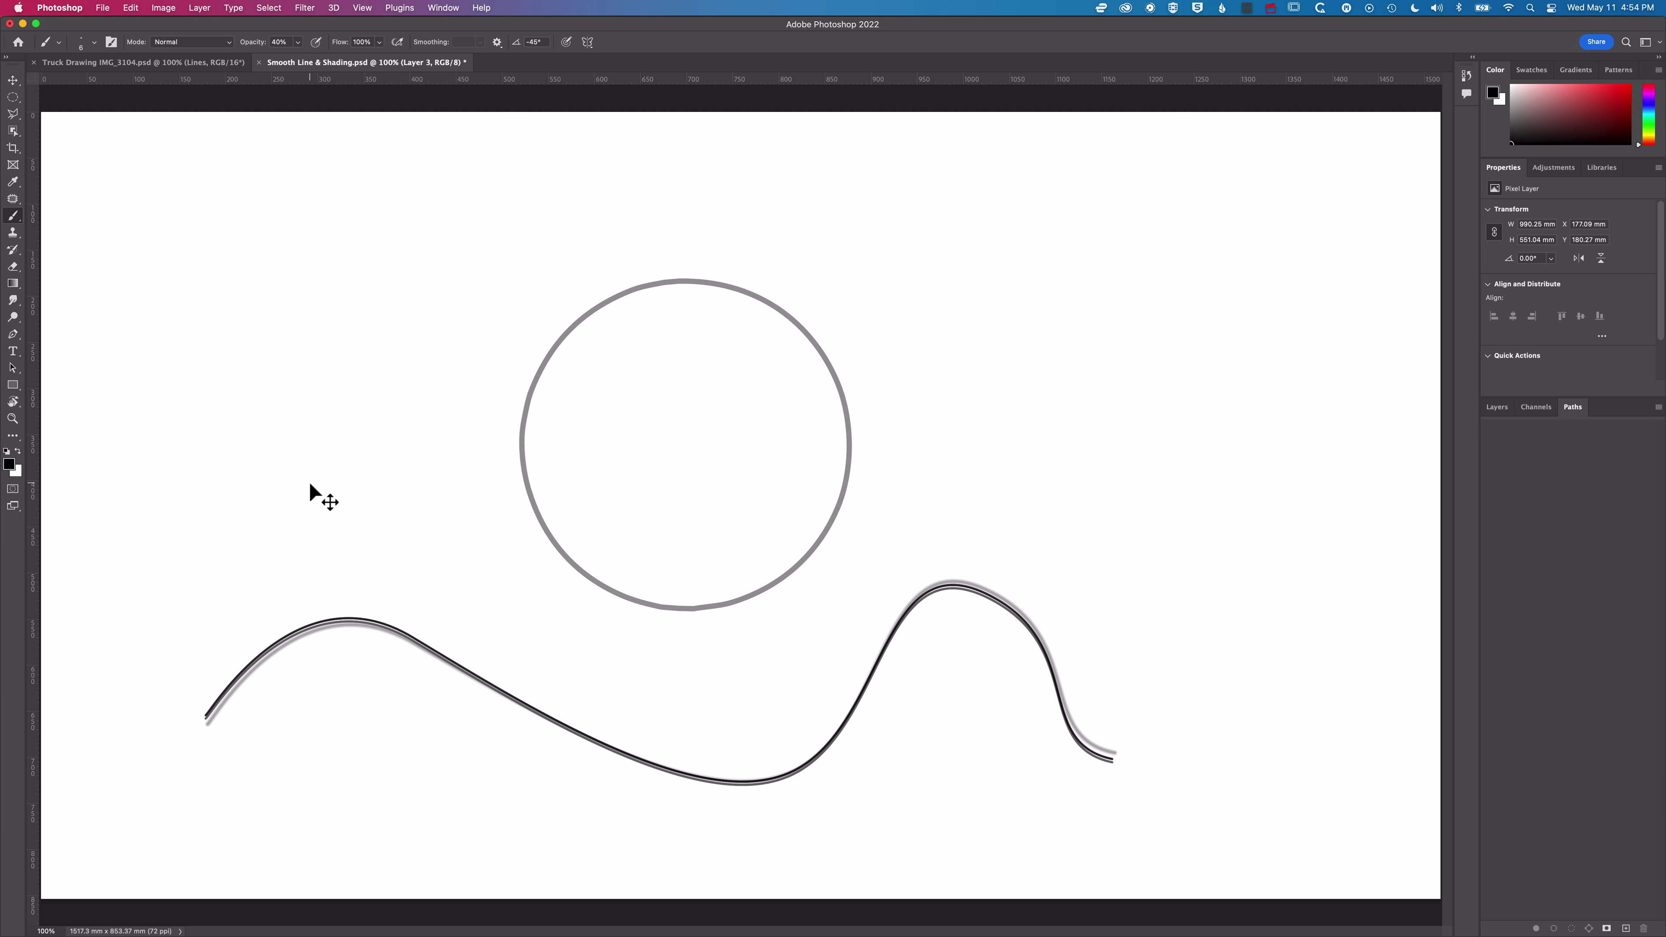
key("super+equal")
key("super+equal")
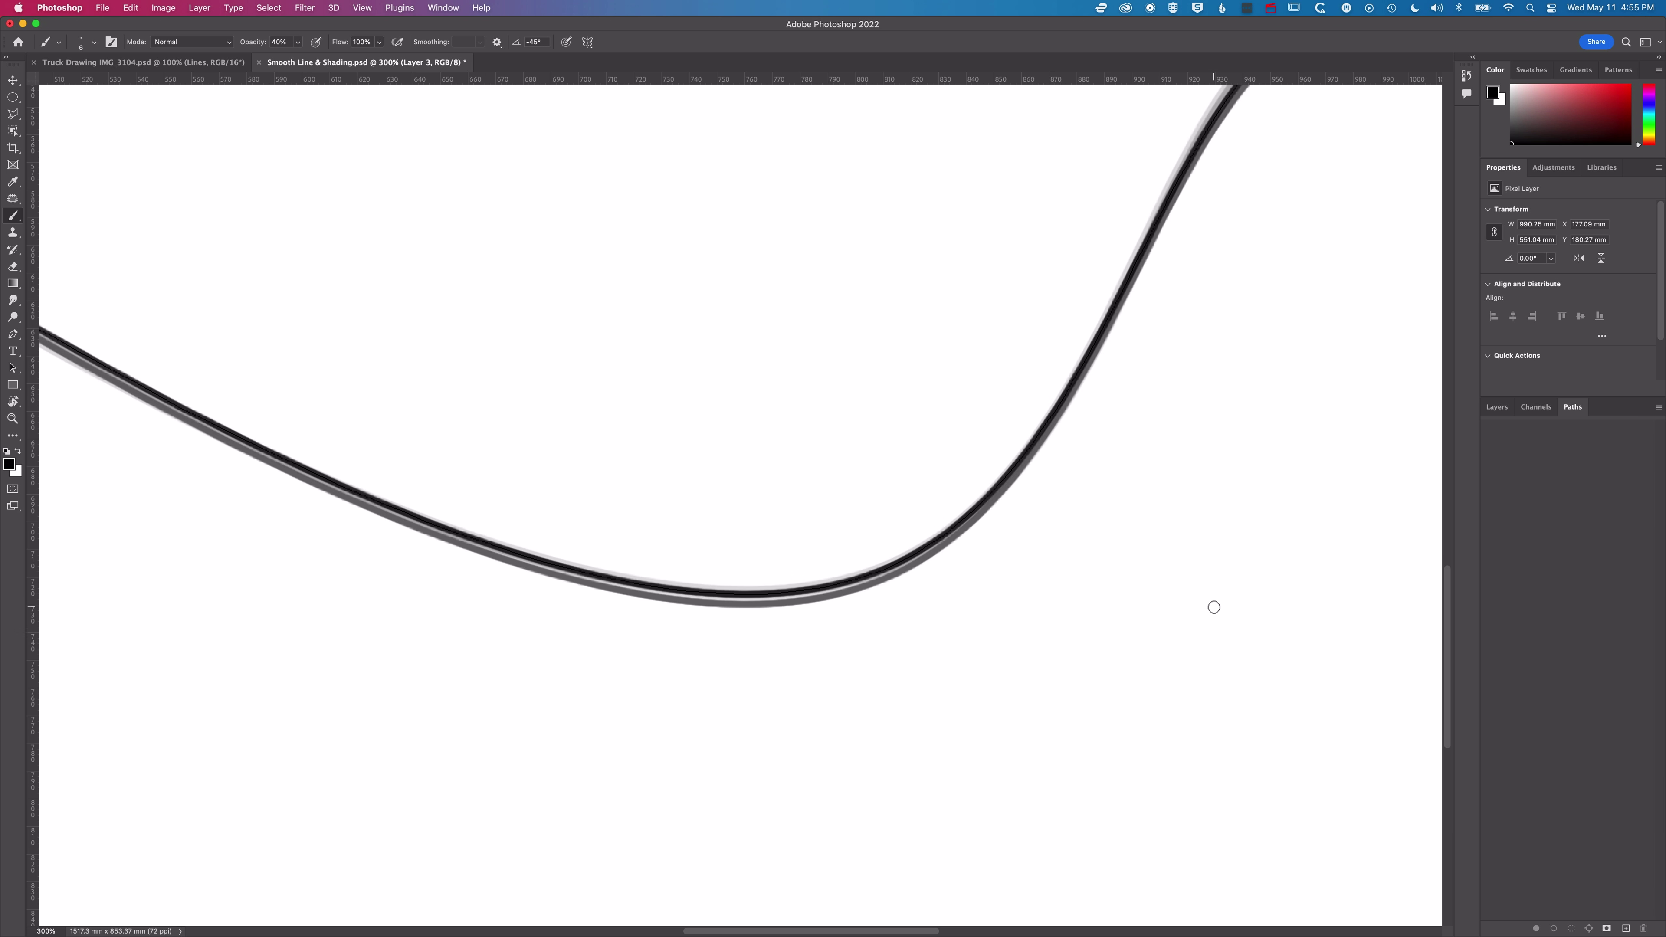
scroll(1214, 607, "right", 15)
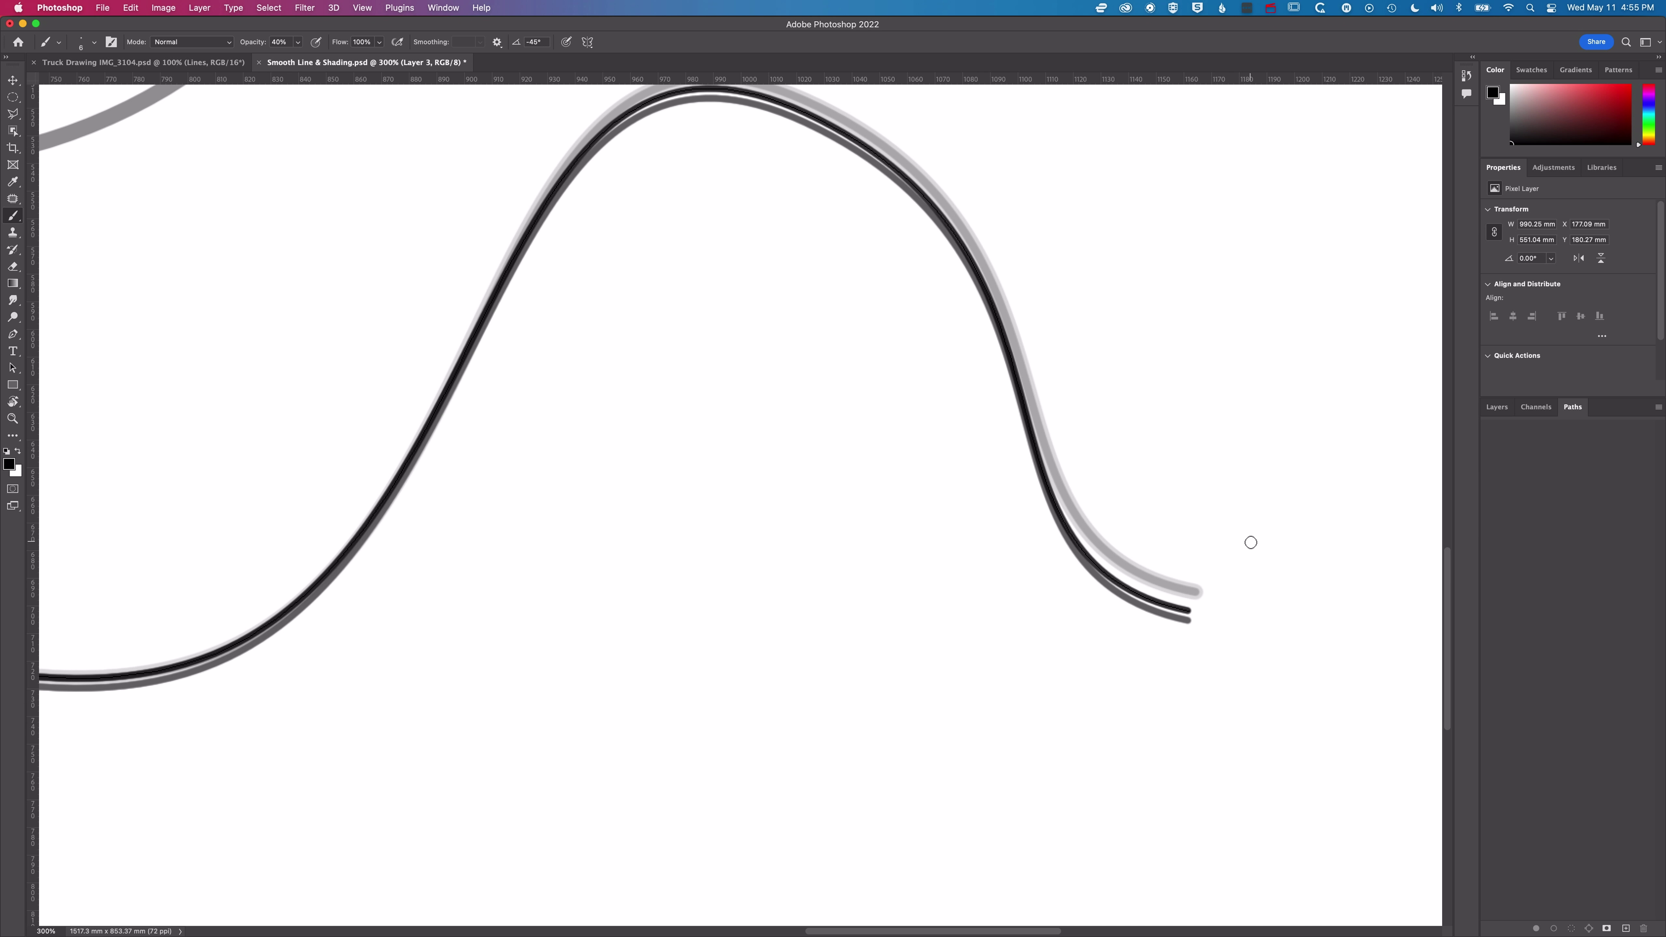
key("super+0")
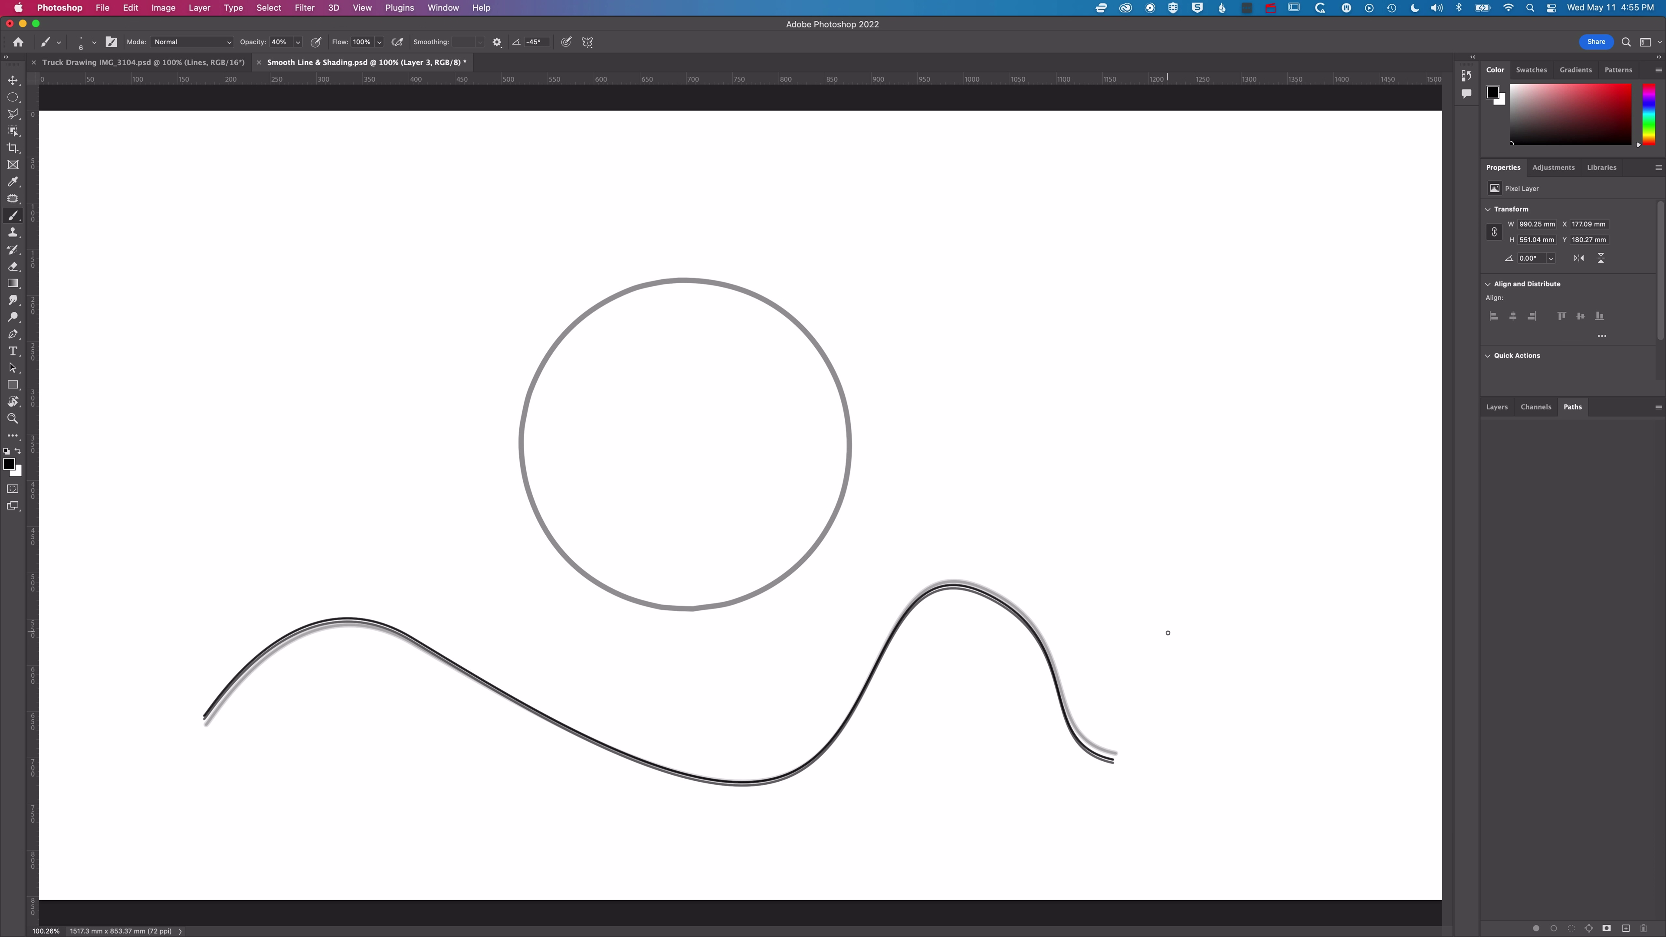
Step: Make Layer 1's horizontal strokes and Layer 2's diagonal strokes visible
left_click(1496, 406)
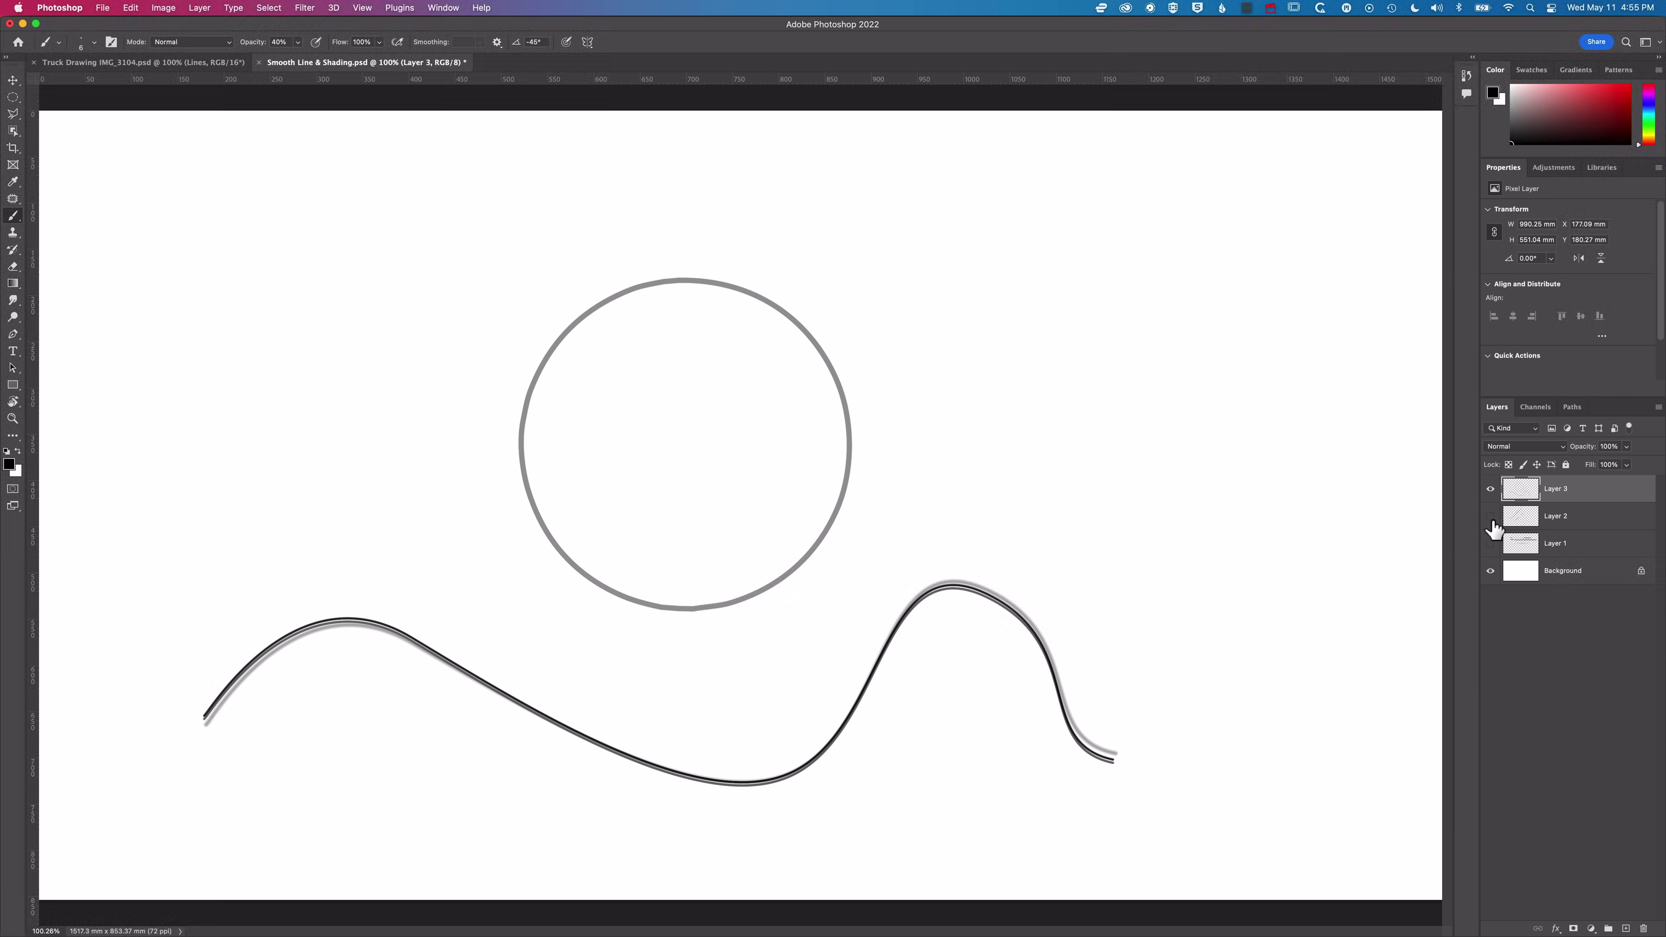
left_click(1489, 544)
left_click(1490, 517)
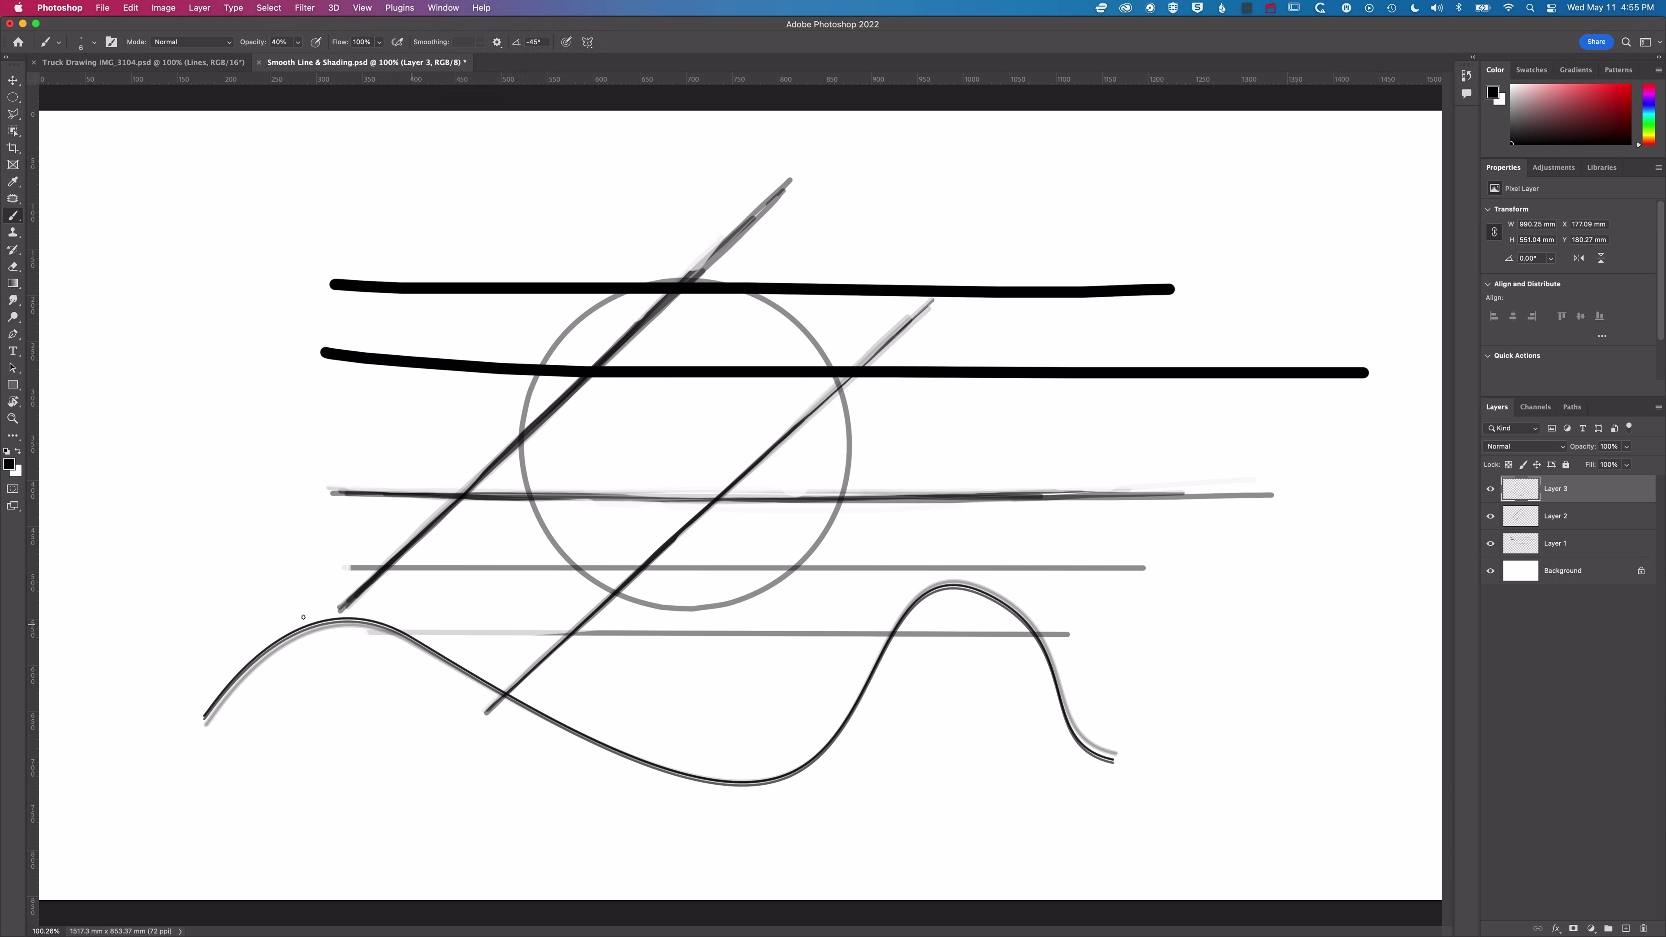
Step: In Truck Drawing, view the photo alone, restore the sketch and fill layers, then return
left_click(178, 62)
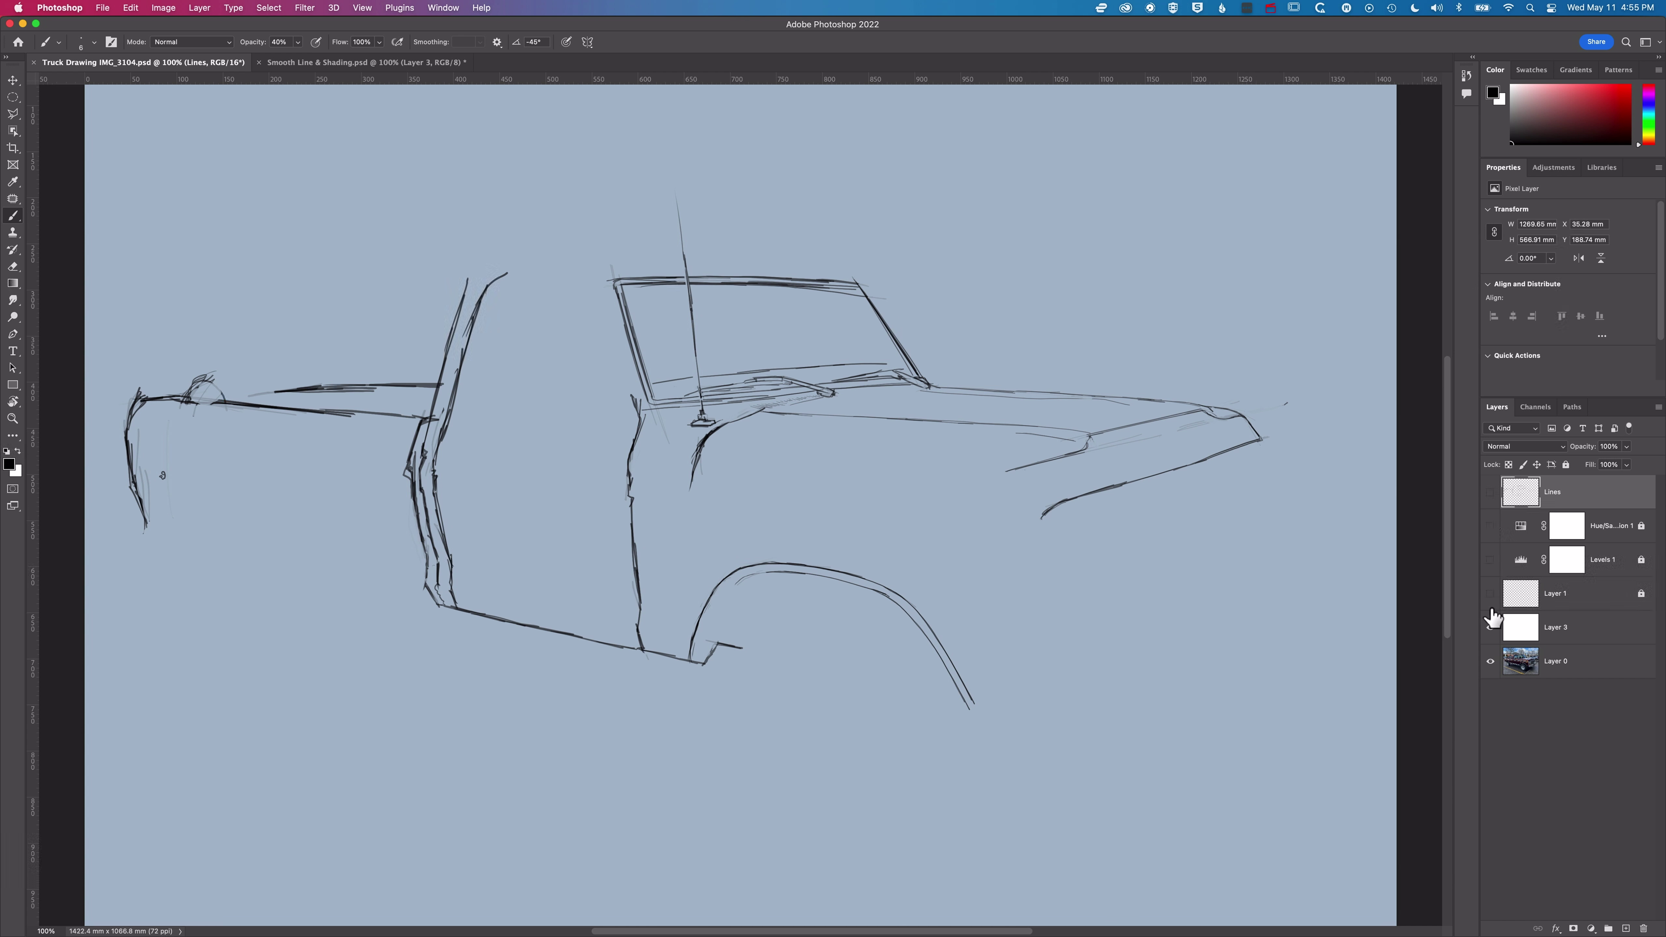
left_click(1491, 661, "alt")
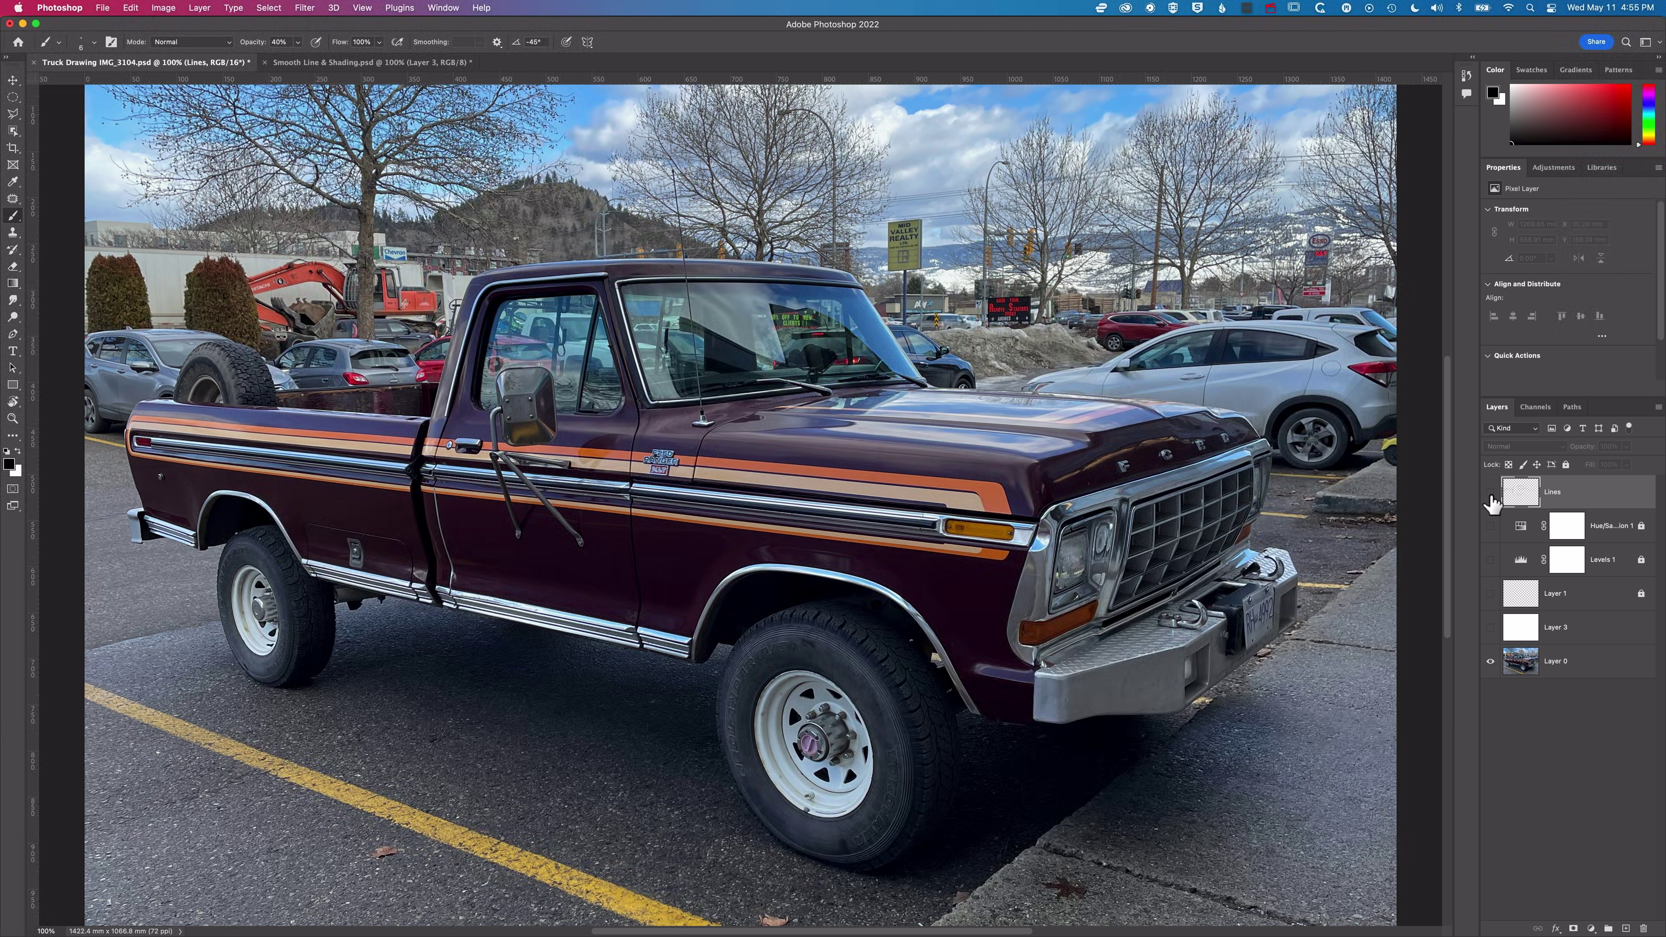
left_click_drag(1490, 492, 1490, 593)
left_click(1491, 629)
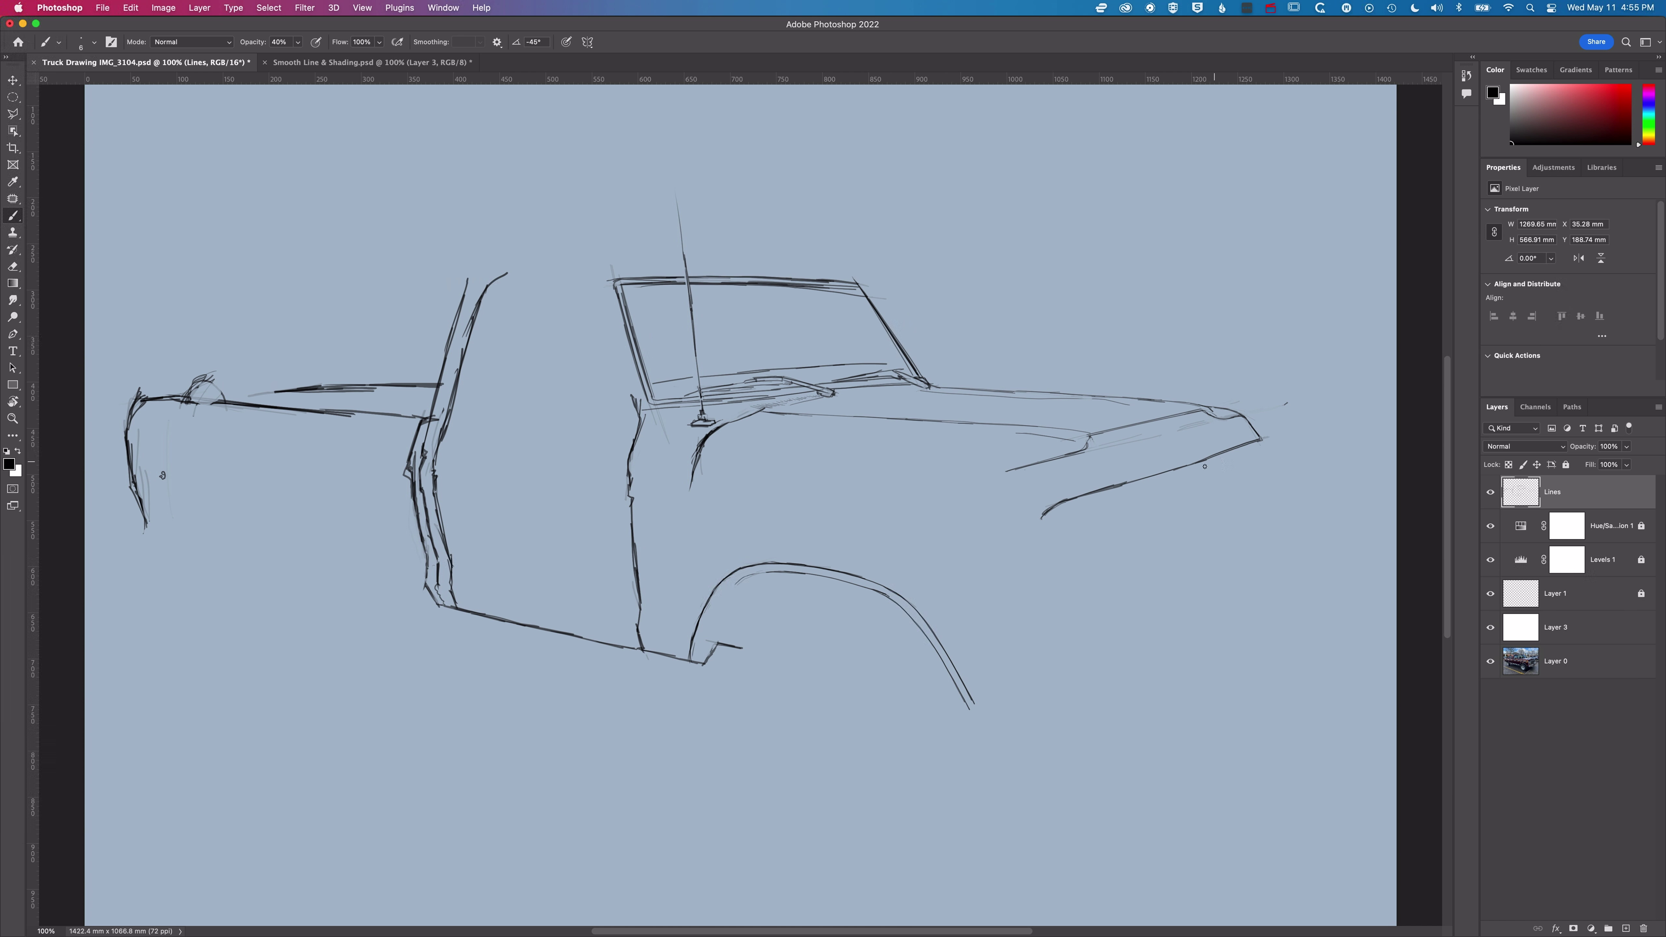
left_click(334, 62)
Step: Add a new empty layer and hide Layers 1 to 3
key("e")
left_click(1626, 928)
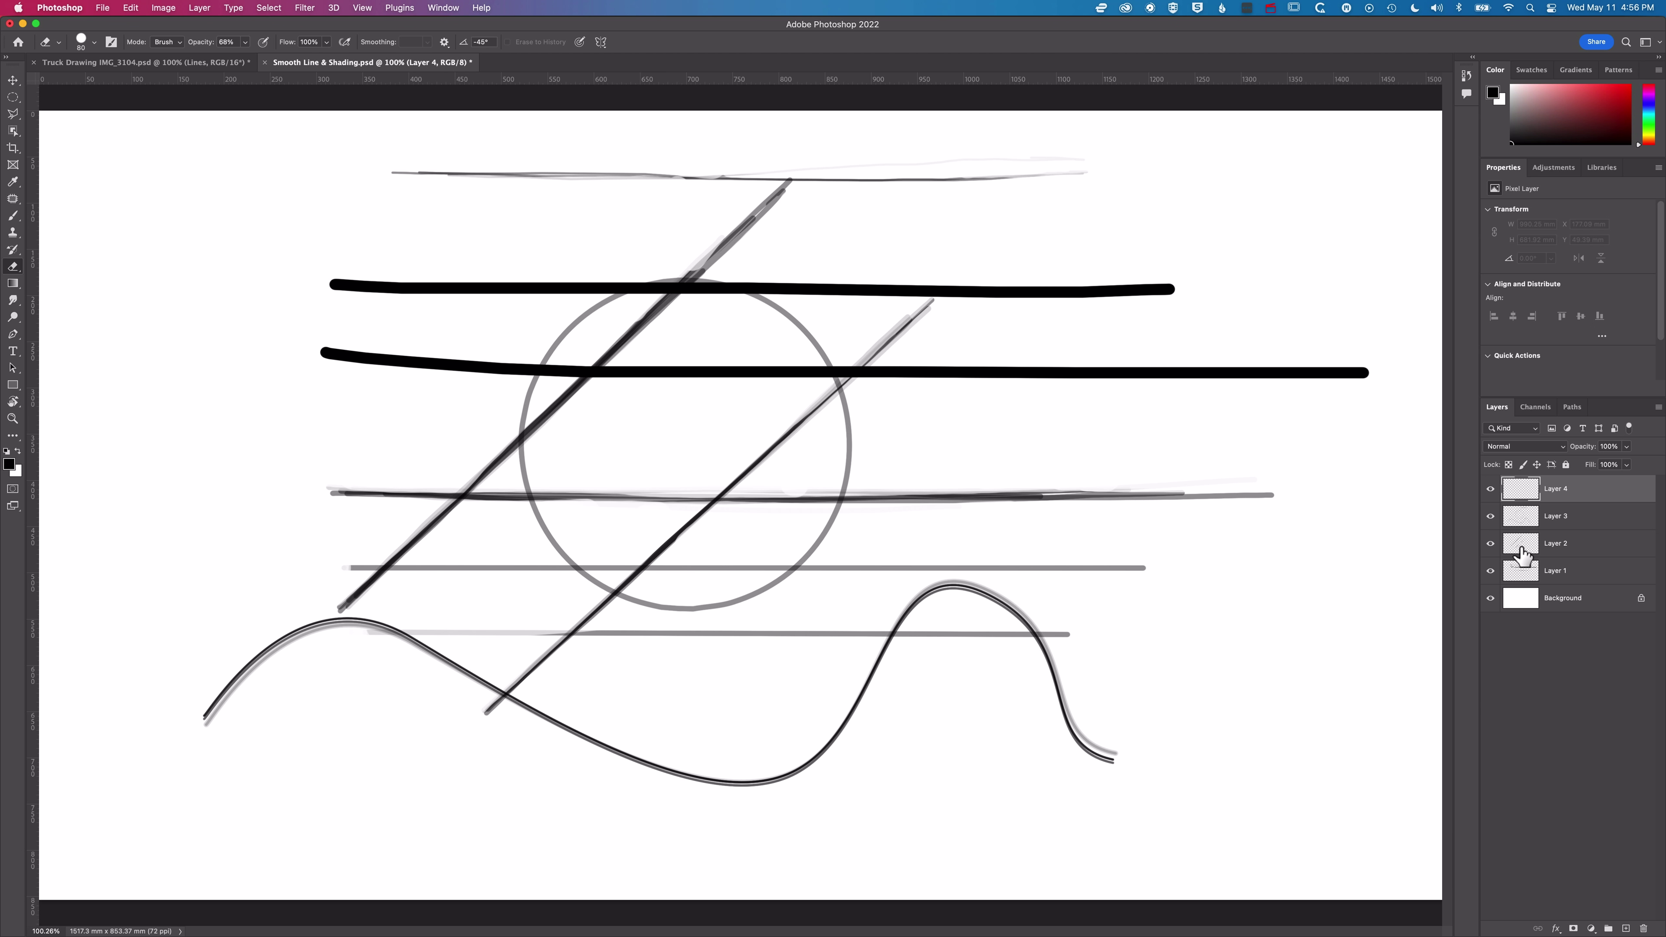
left_click_drag(1490, 516, 1490, 570)
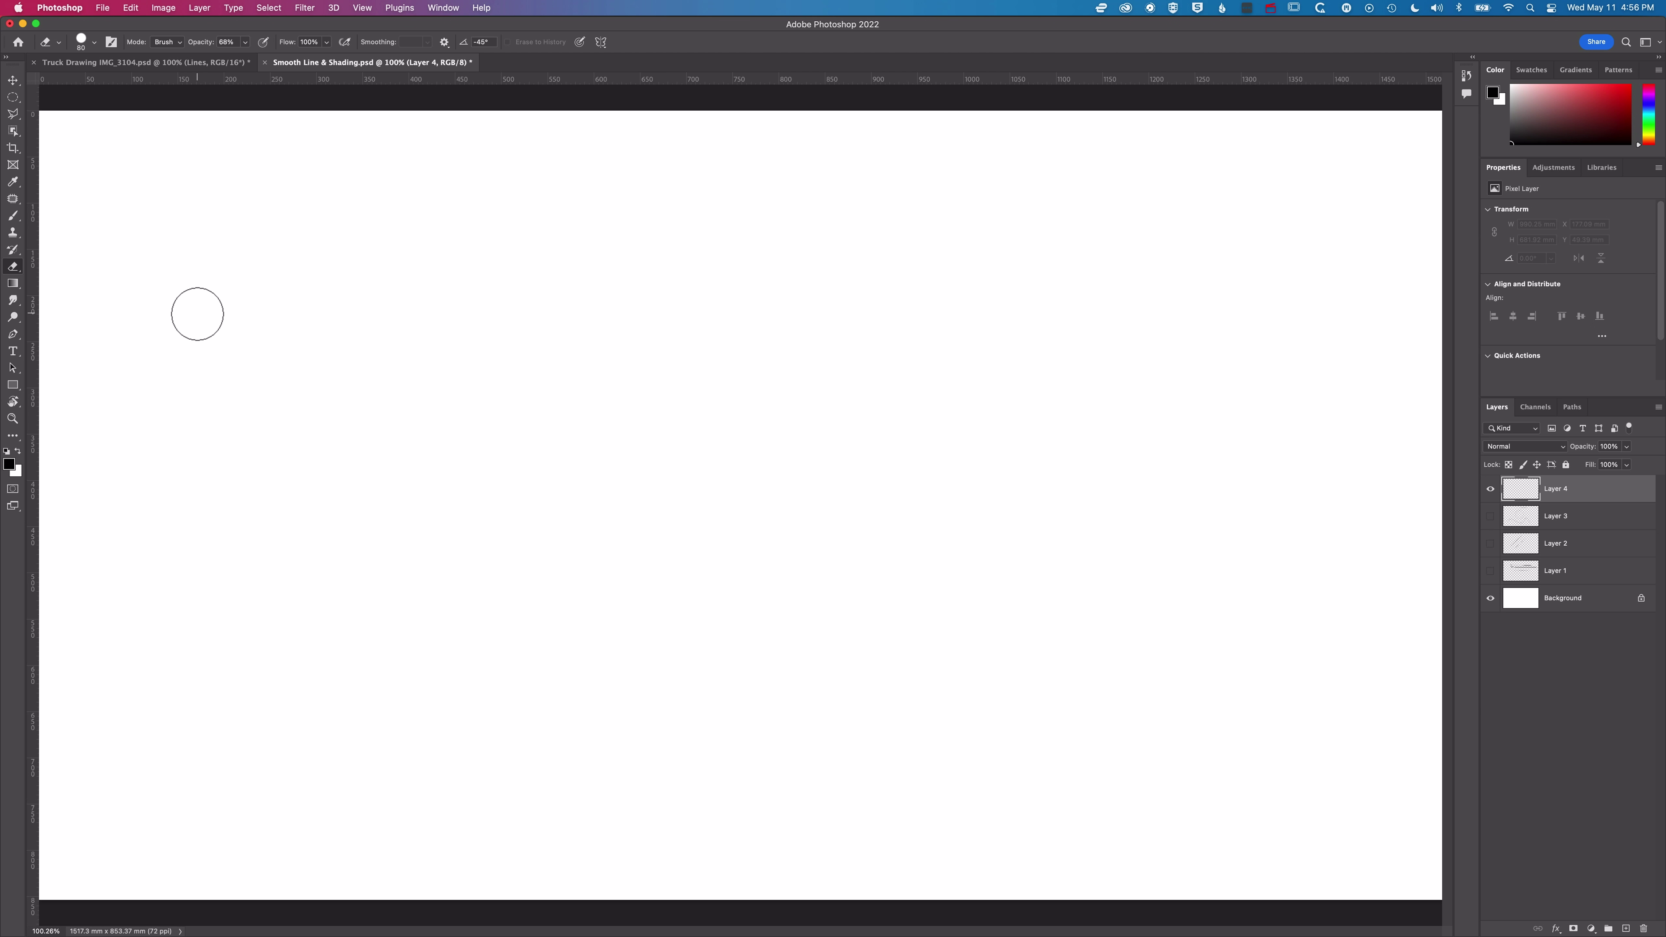
Step: Turn on Smoothing in Brush Settings and enlarge the brush to 25 px
key("b")
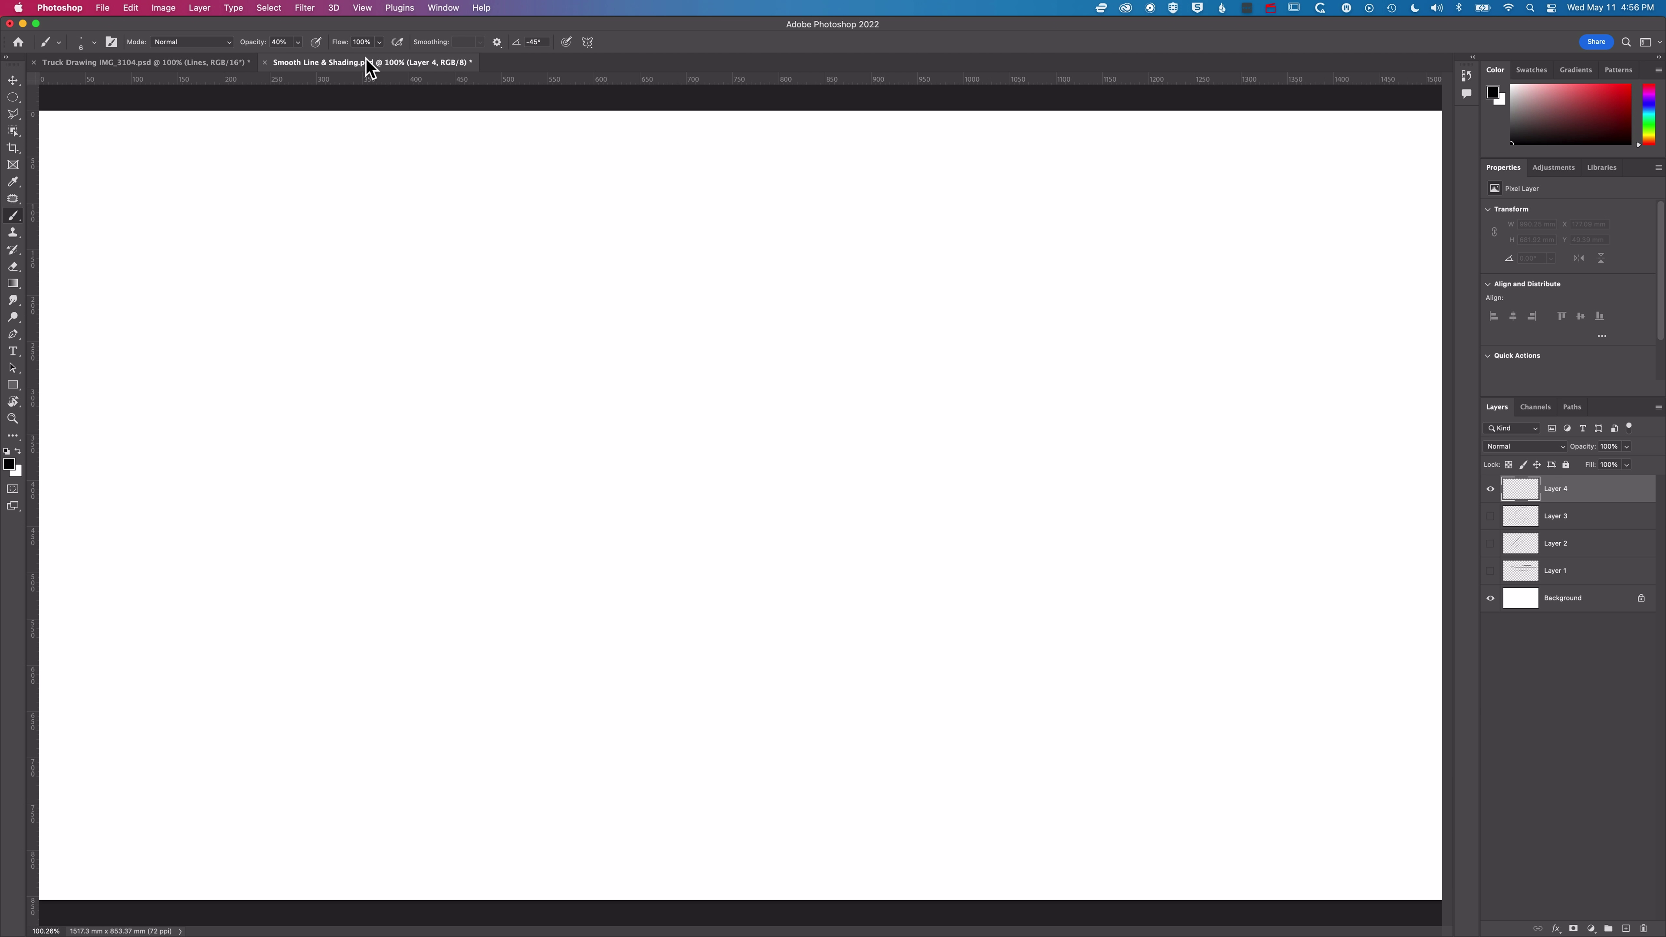
left_click(436, 7)
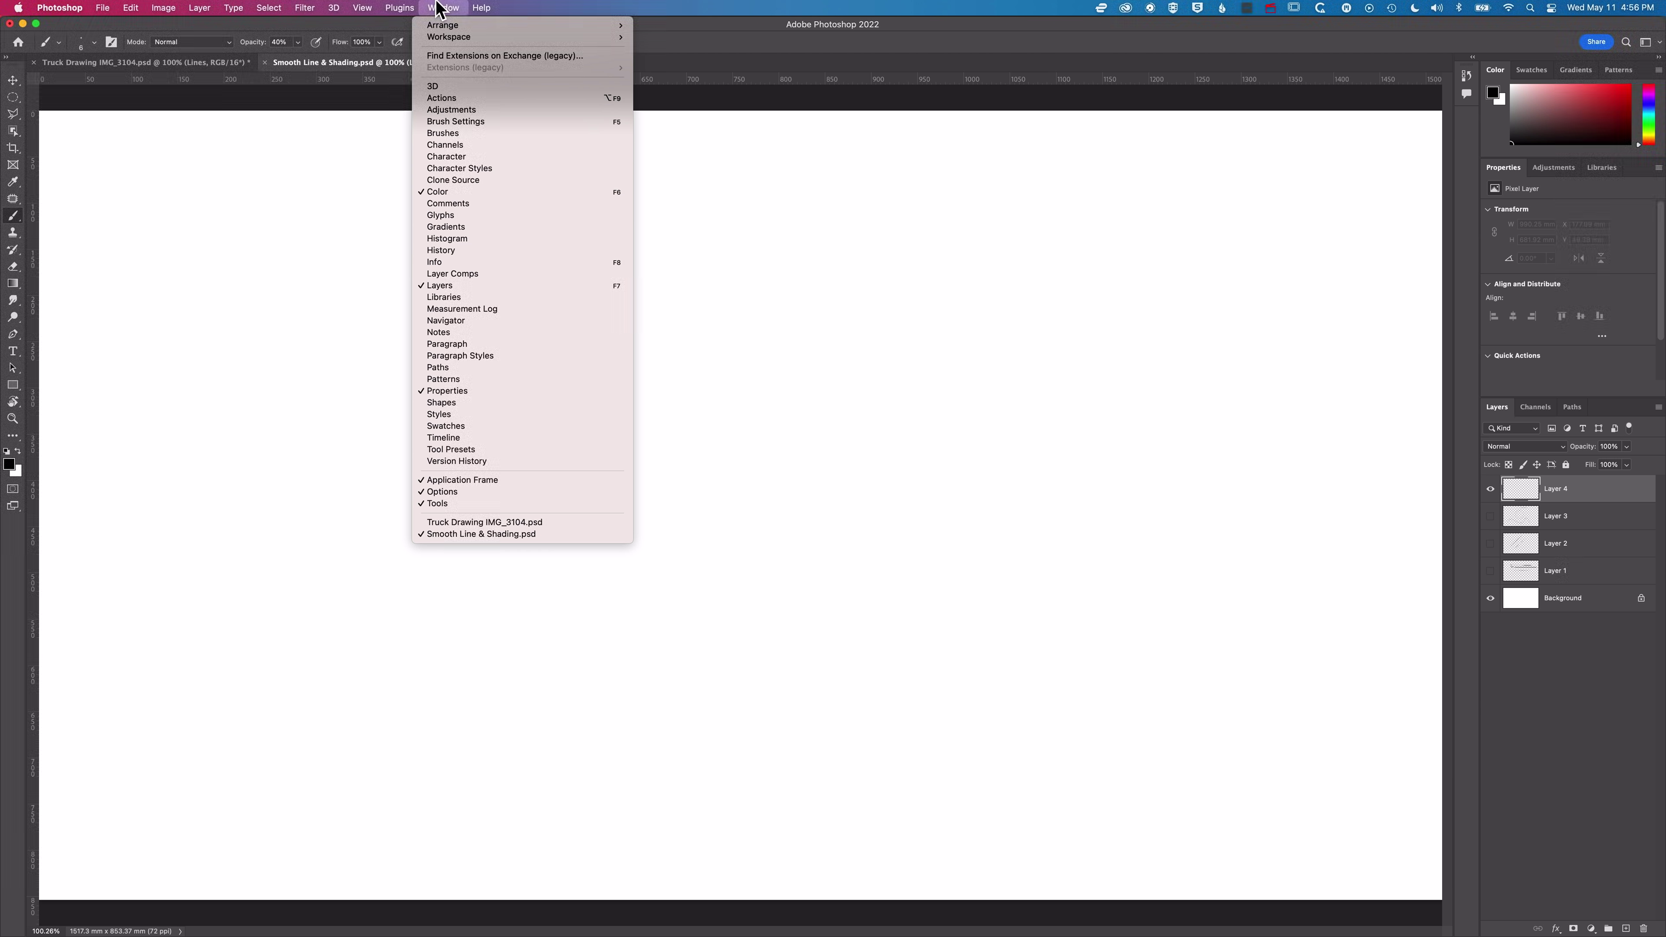
left_click(474, 120)
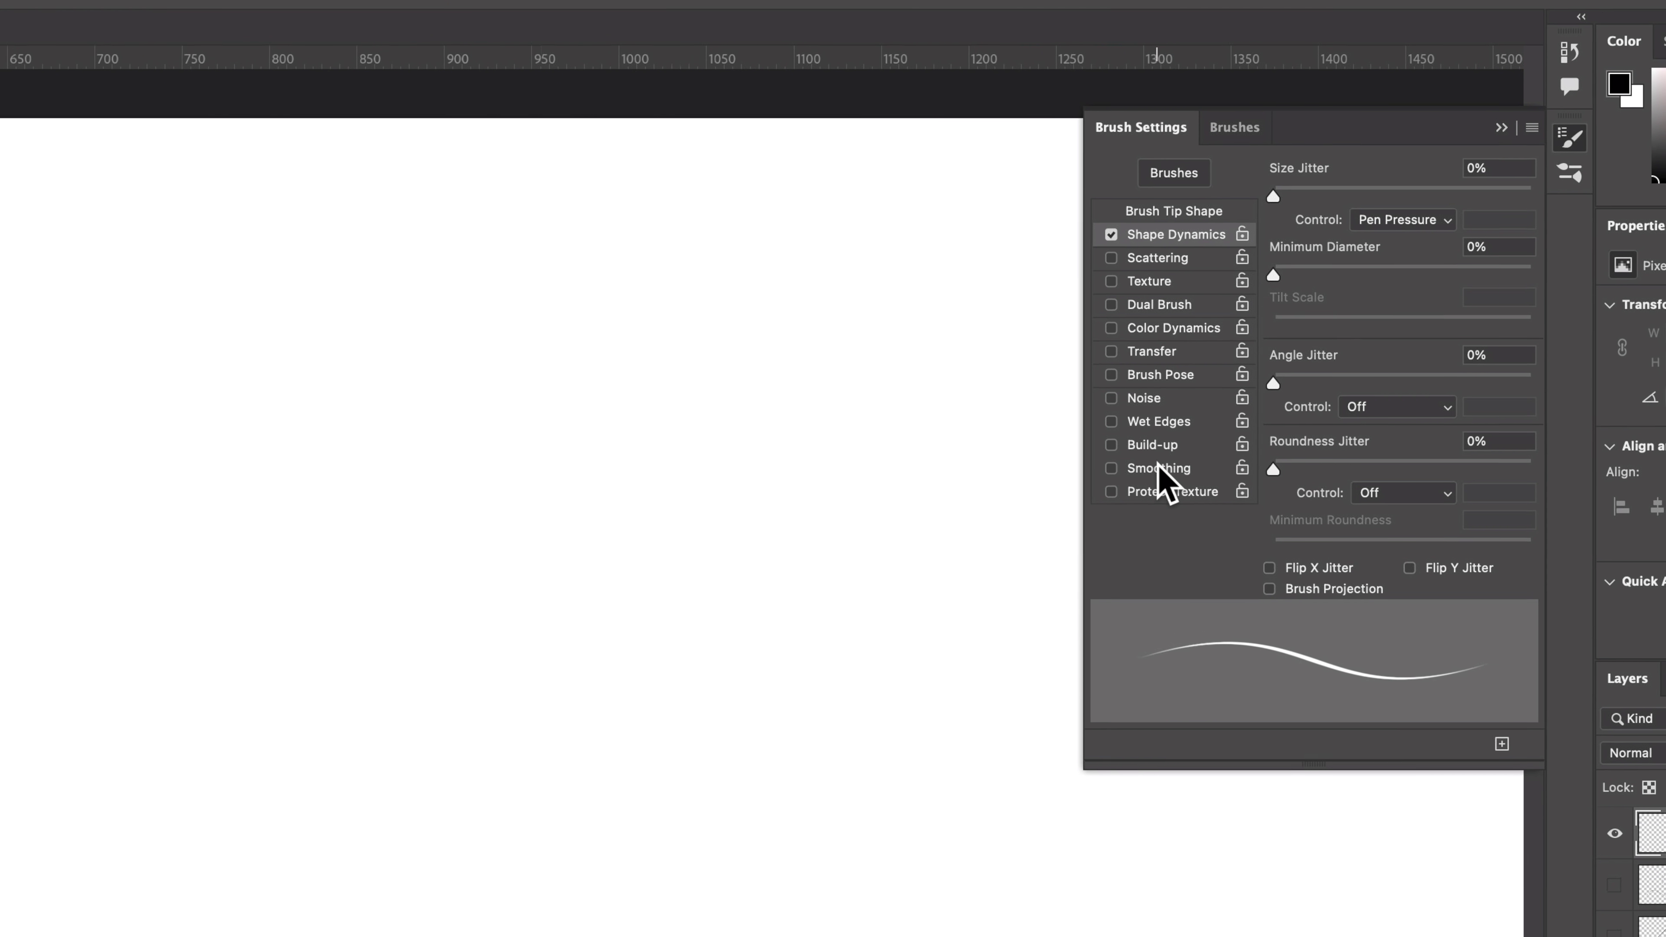
left_click(1158, 467)
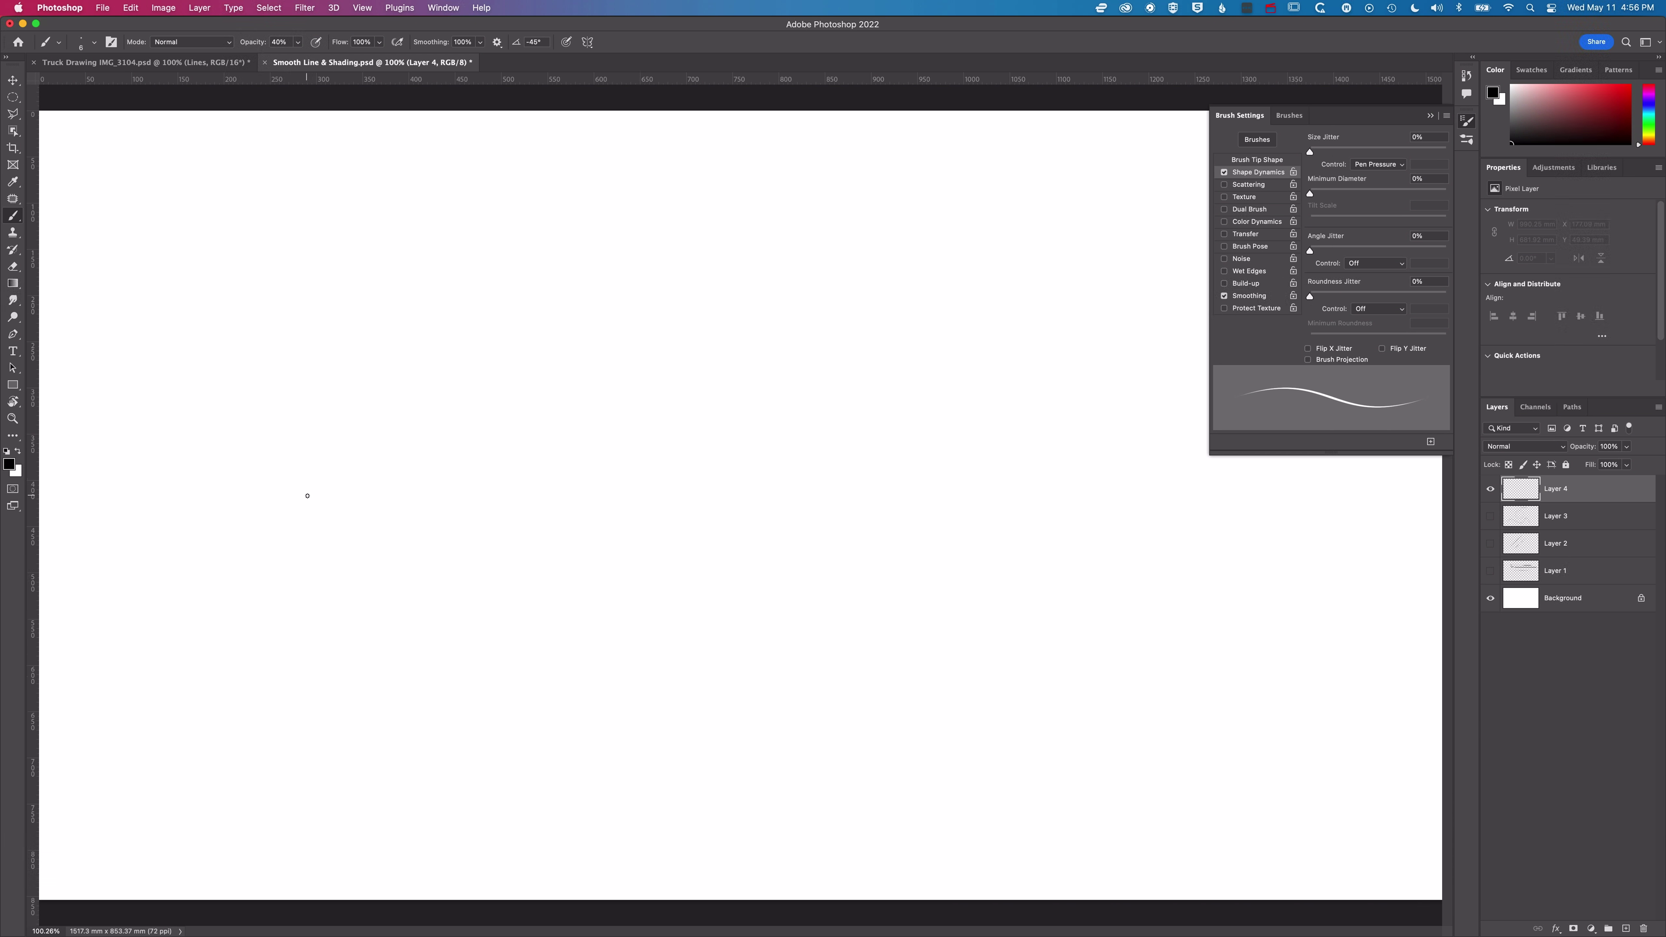
key("bracketright")
key("bracketright")
key("bracketright")
key("bracketright")
key("bracketright")
key("bracketright")
key("bracketright")
Step: Paint a long wave, a lower curve, two upper arcs and a small loop on Layer 4
mouse_move(251, 529)
left_mouse_down()
mouse_move(494, 482)
mouse_move(531, 530)
mouse_move(735, 481)
mouse_move(845, 368)
mouse_move(1115, 347)
left_mouse_up()
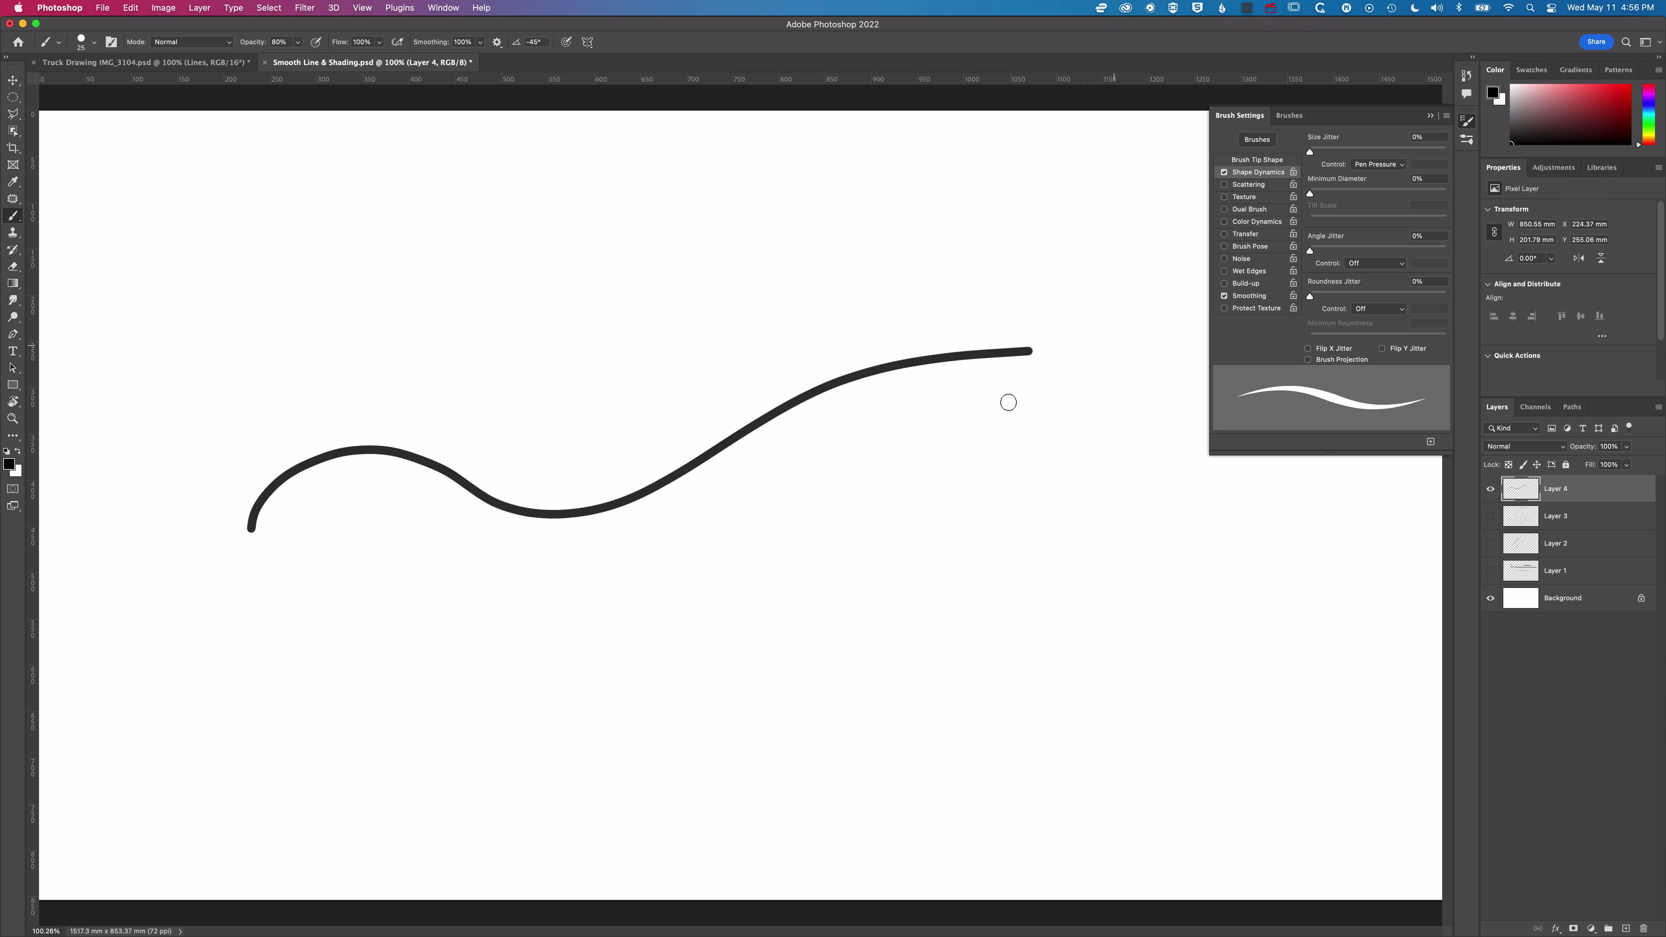
mouse_move(346, 640)
left_mouse_down()
mouse_move(379, 590)
mouse_move(587, 590)
left_mouse_up()
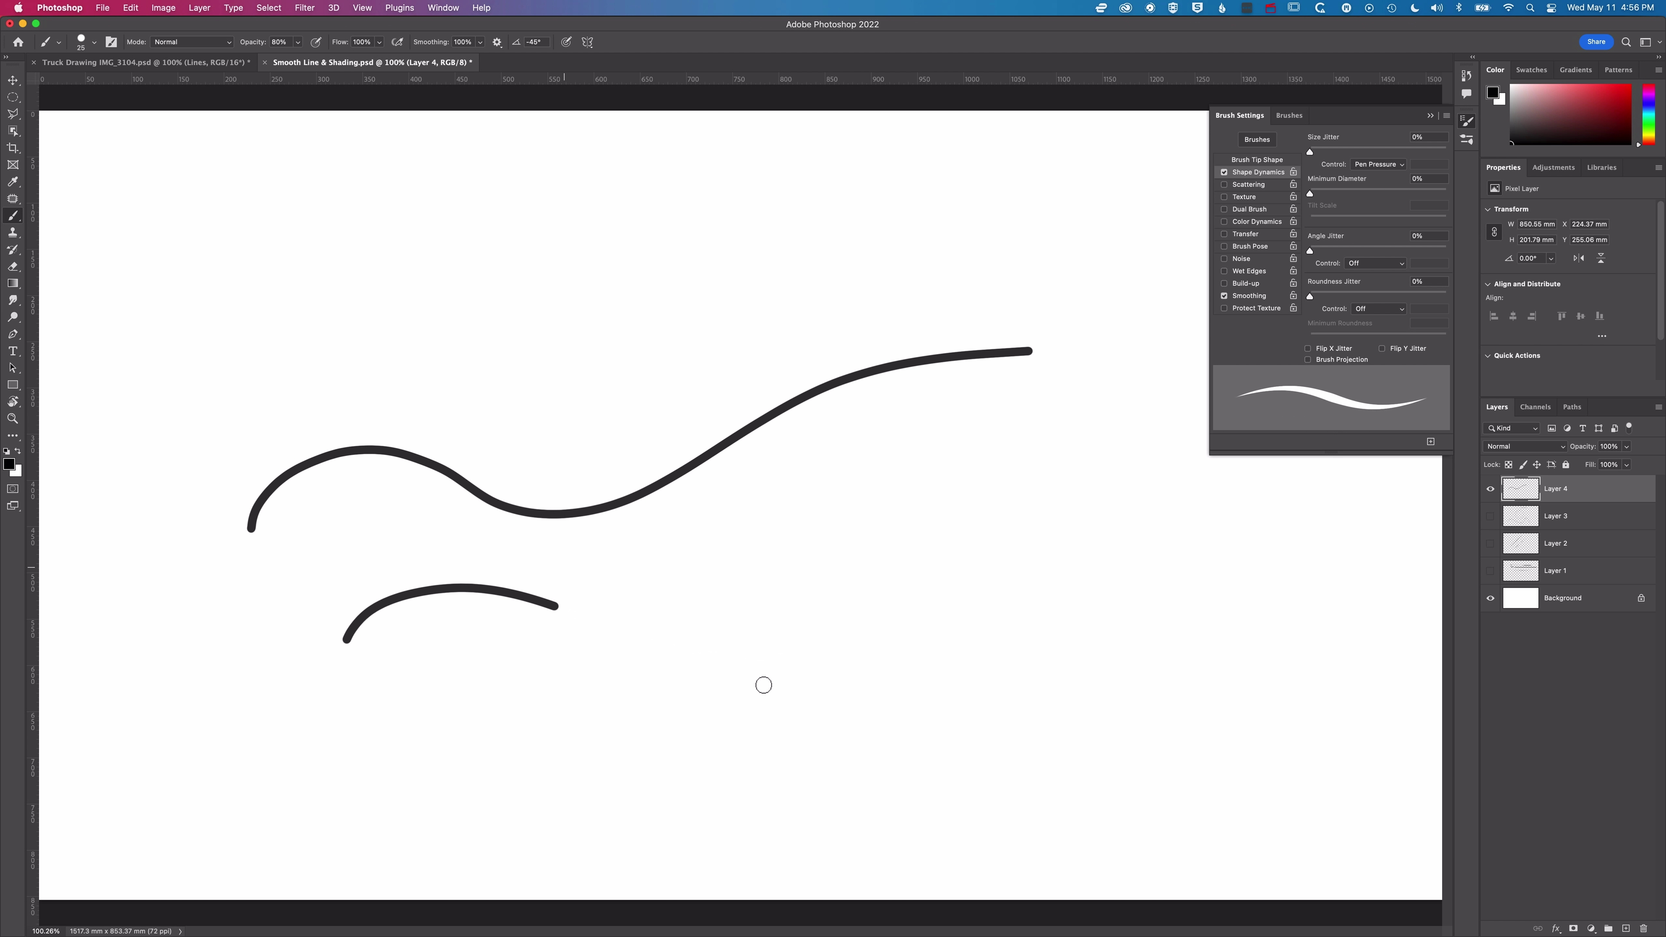
mouse_move(764, 685)
left_mouse_down()
mouse_move(1091, 585)
mouse_move(1138, 499)
left_mouse_up()
mouse_move(341, 371)
left_mouse_down()
mouse_move(553, 286)
mouse_move(861, 252)
mouse_move(877, 212)
left_mouse_up()
mouse_move(719, 246)
left_mouse_down()
mouse_move(687, 232)
mouse_move(486, 242)
left_mouse_up()
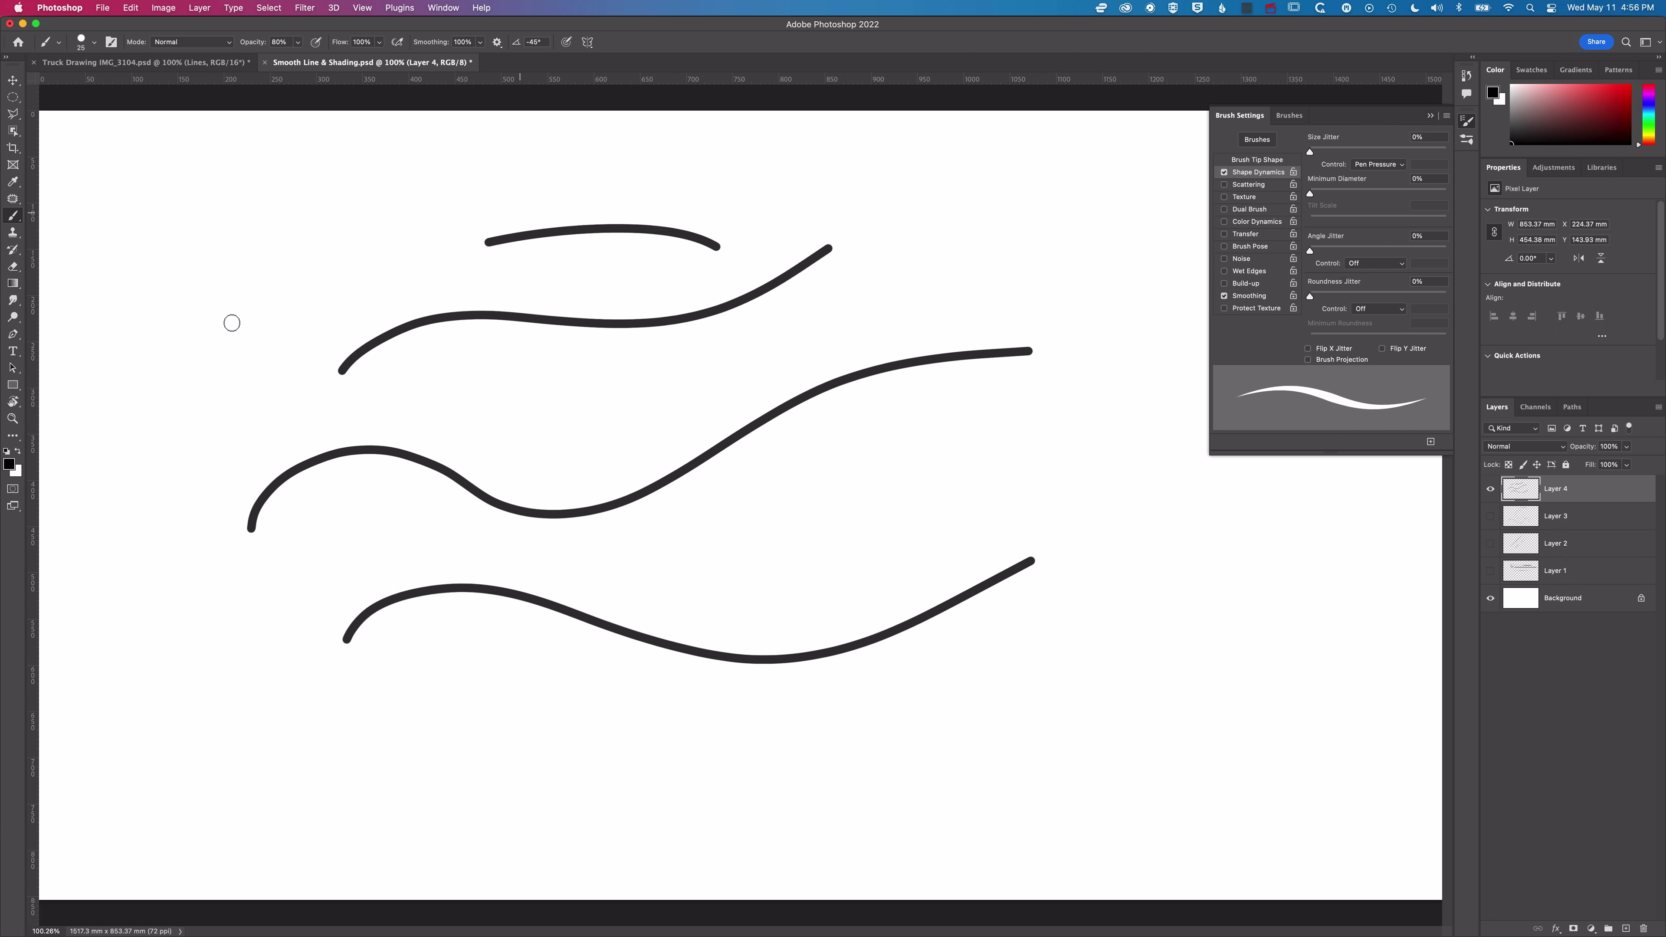
left_click_drag(231, 323, 231, 323)
mouse_move(663, 364)
left_mouse_down()
mouse_move(585, 349)
mouse_move(507, 398)
mouse_move(525, 468)
mouse_move(706, 465)
mouse_move(740, 423)
mouse_move(725, 375)
mouse_move(654, 371)
left_mouse_up()
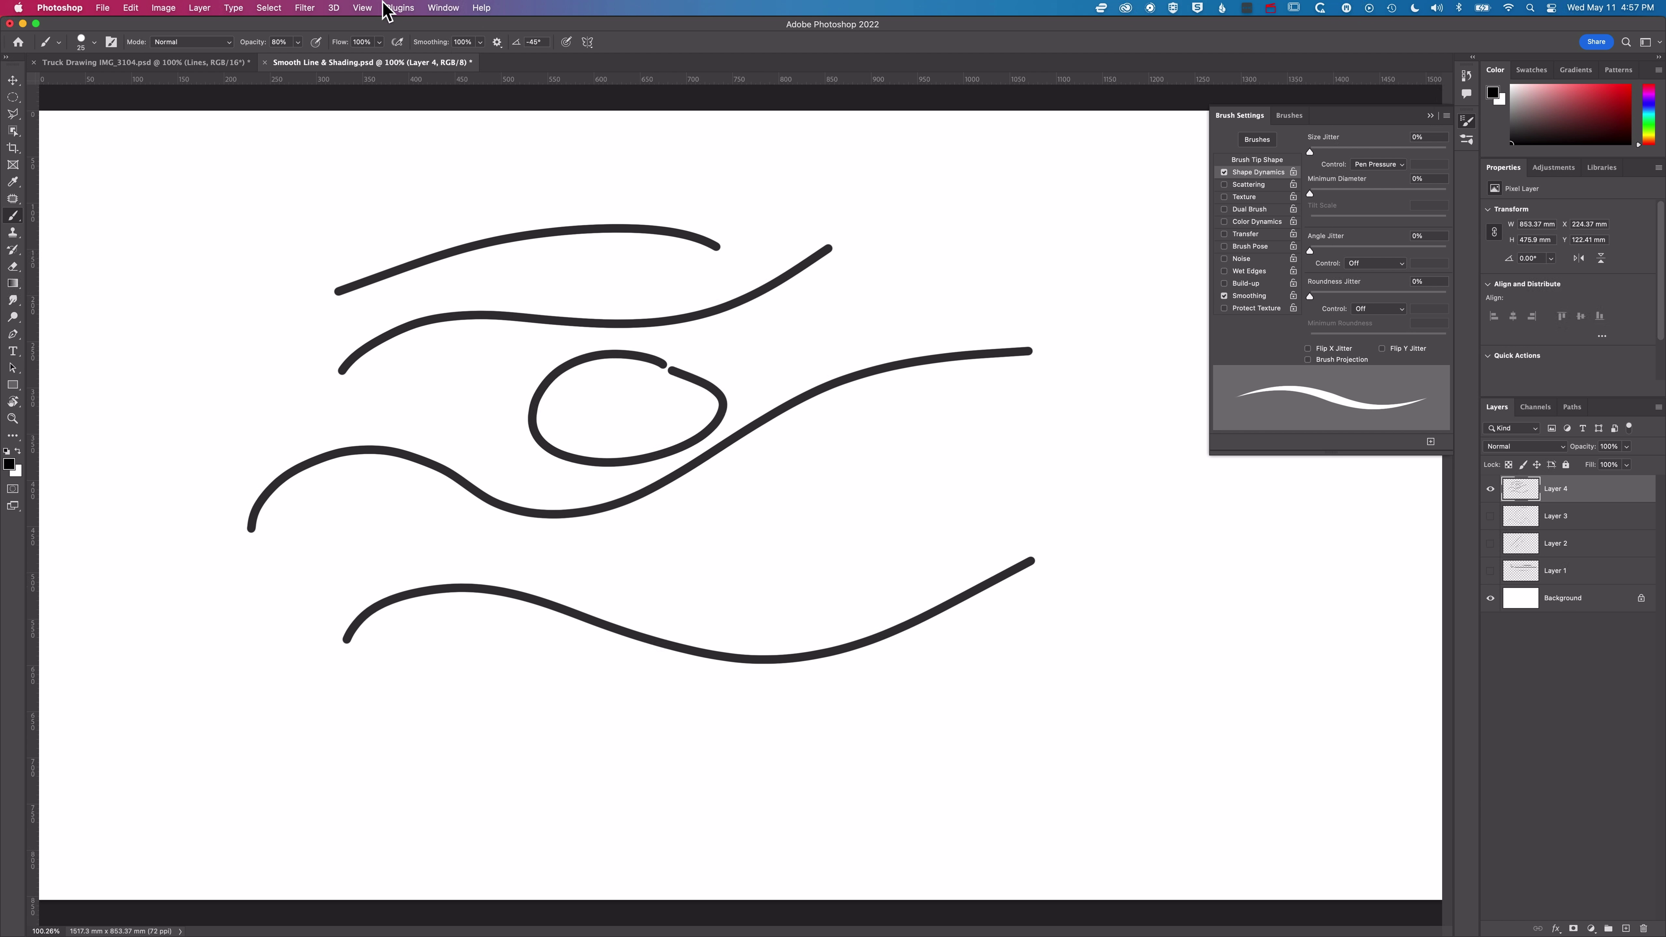
Step: With Pulled String Mode on, paint a leaf-like stroke at upper left and a teardrop at lower right
left_click(497, 42)
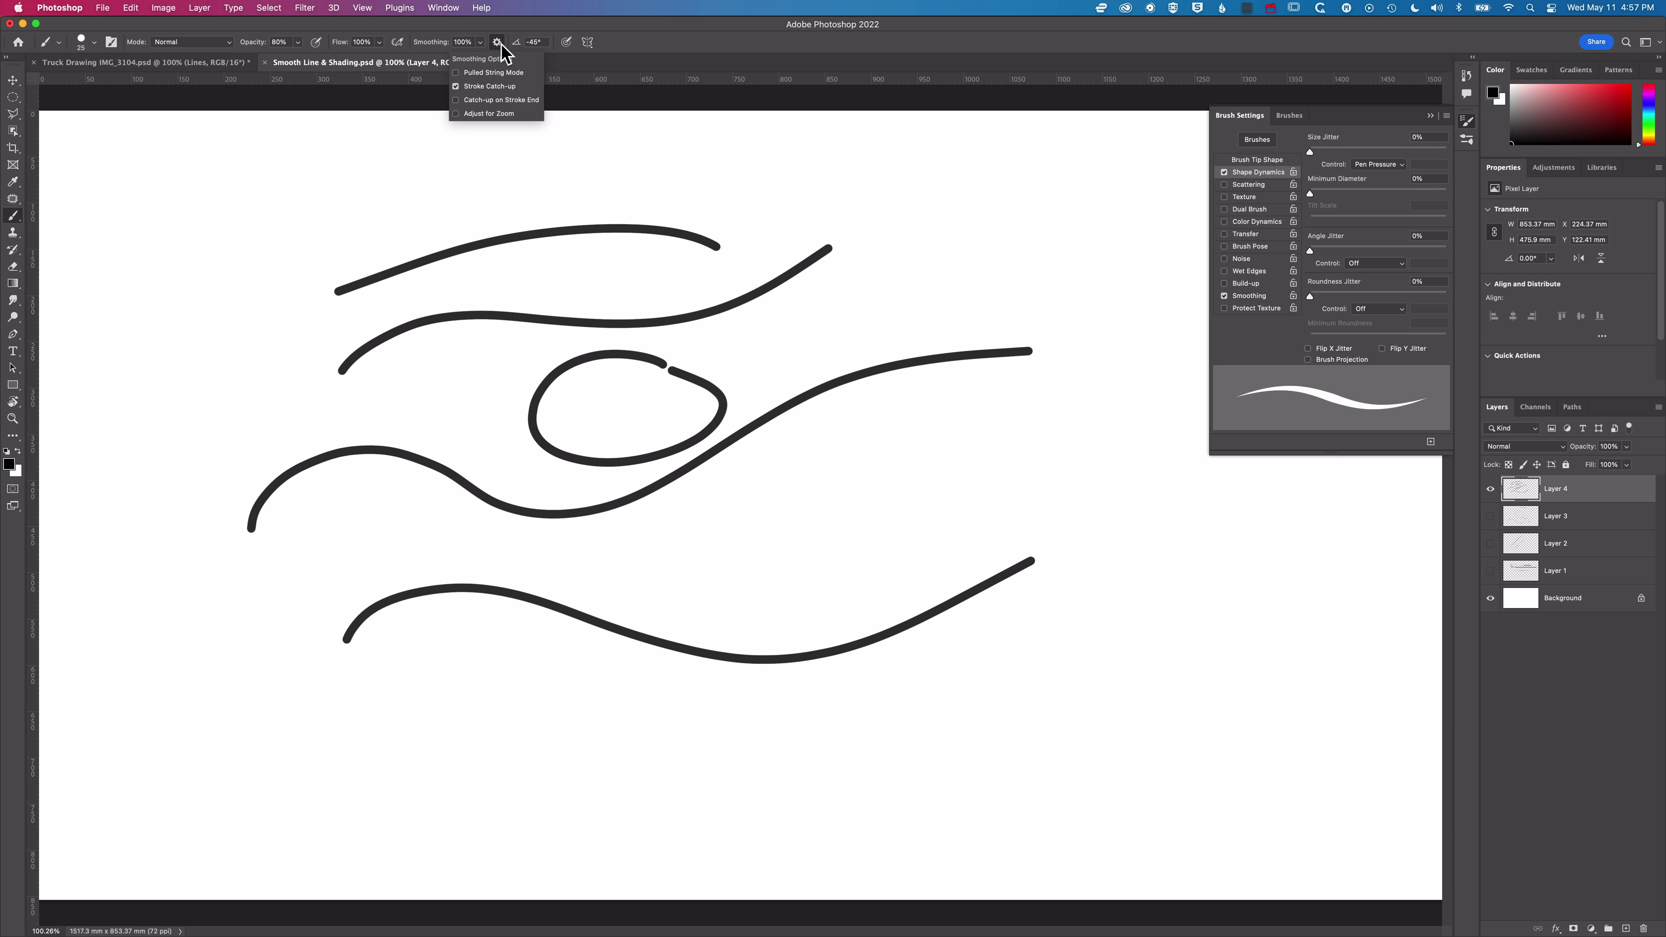
left_click(465, 73)
mouse_move(258, 191)
left_mouse_down()
mouse_move(178, 201)
mouse_move(149, 246)
mouse_move(141, 343)
mouse_move(287, 346)
mouse_move(341, 151)
left_mouse_up()
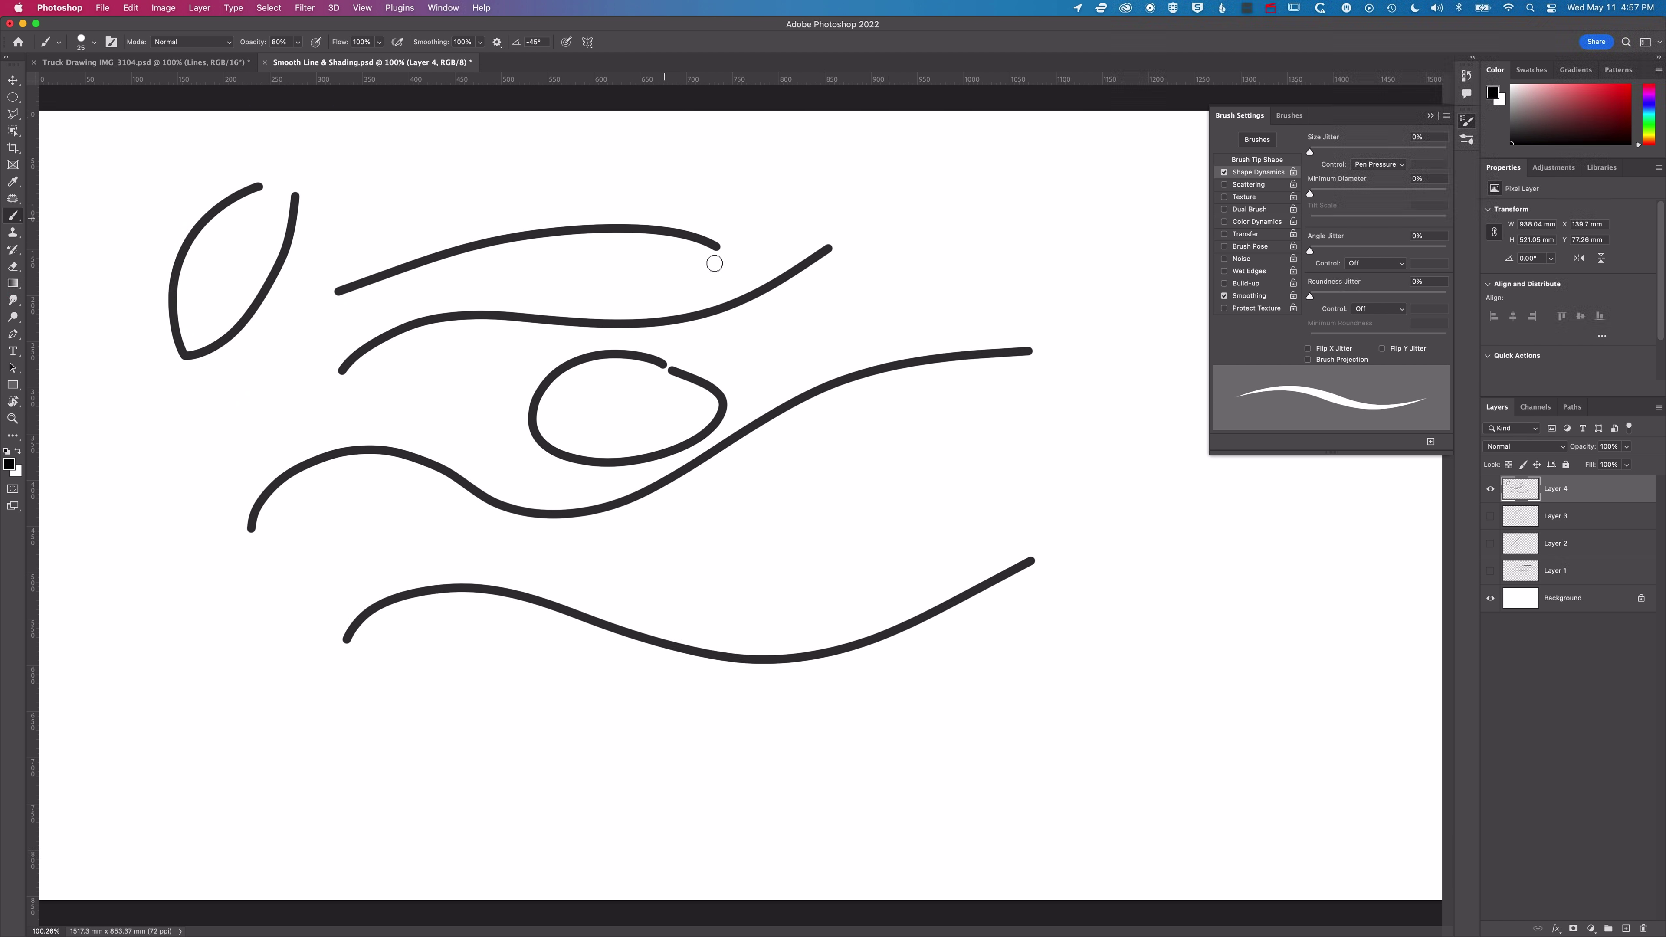
mouse_move(1208, 554)
left_mouse_down()
mouse_move(1086, 903)
mouse_move(1334, 819)
mouse_move(1161, 472)
left_mouse_up()
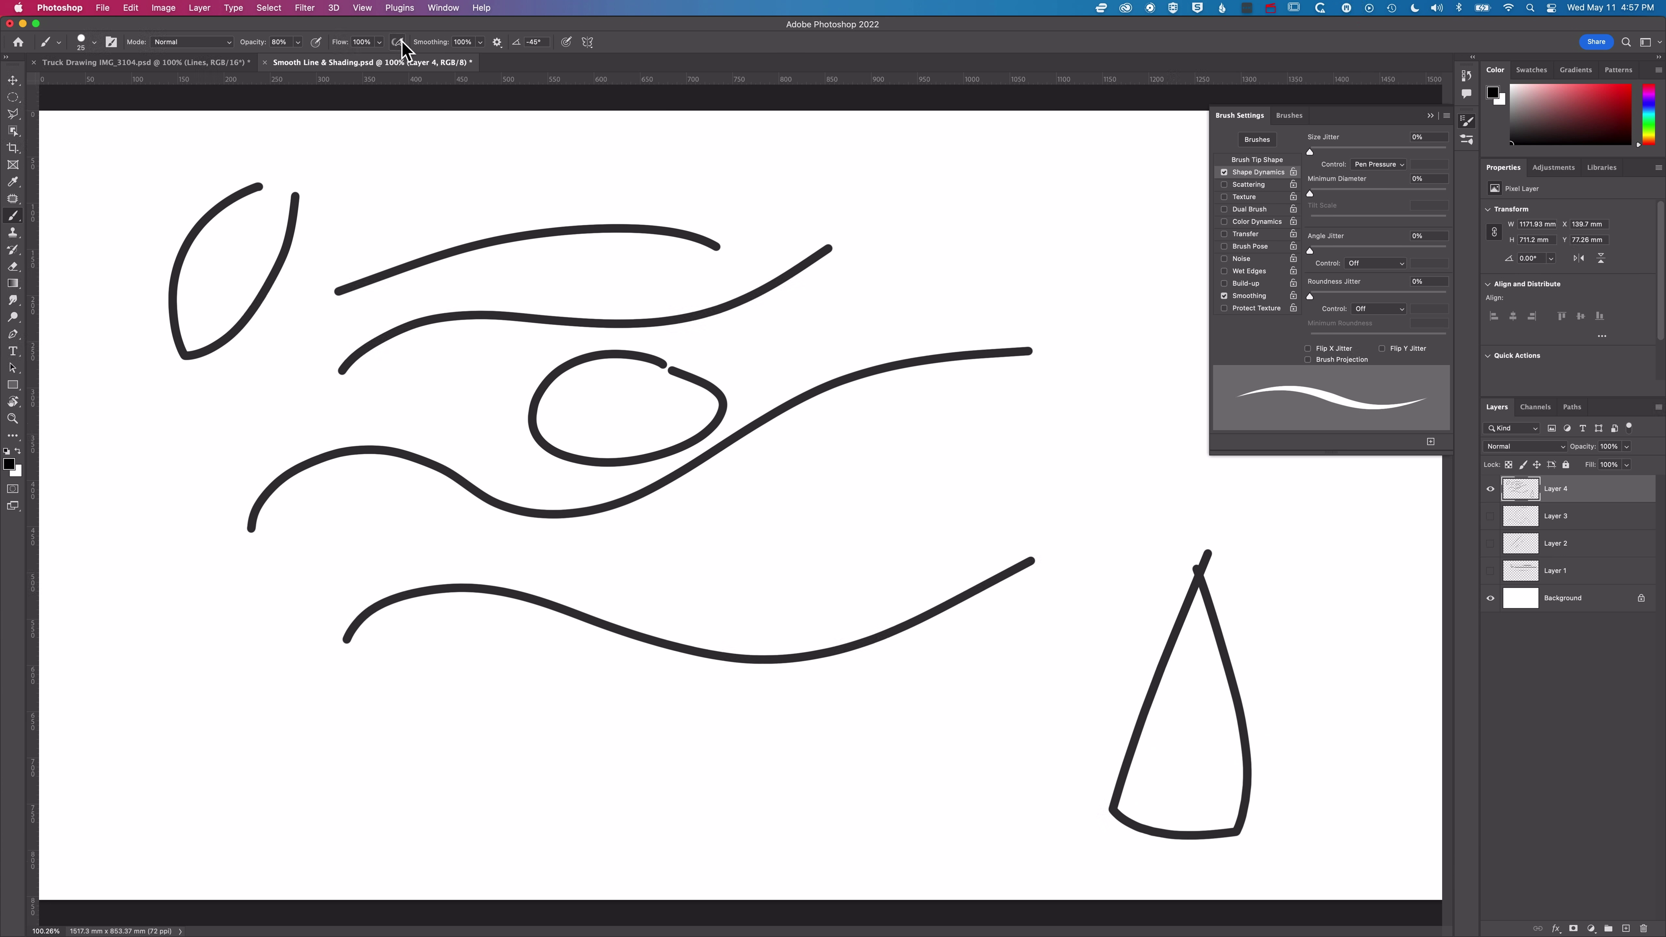
Step: Turn Pulled String Mode off and paint horizontal, slanted and hook-shaped strokes near the top
left_click(496, 42)
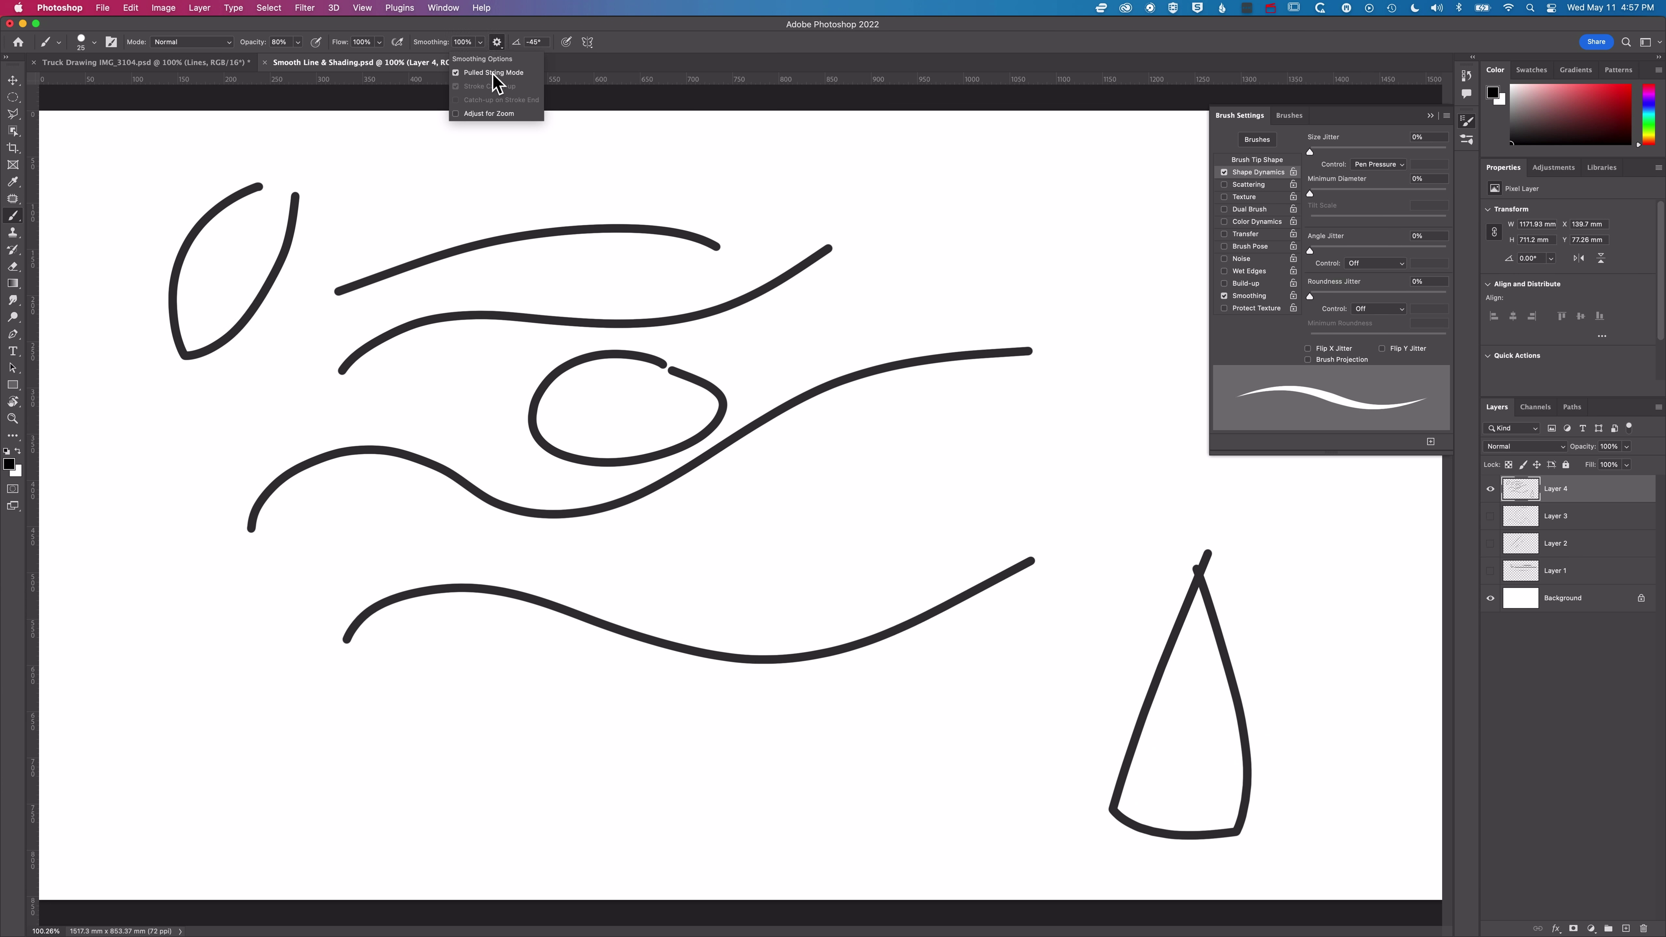
left_click(456, 73)
left_click_drag(640, 156, 956, 159)
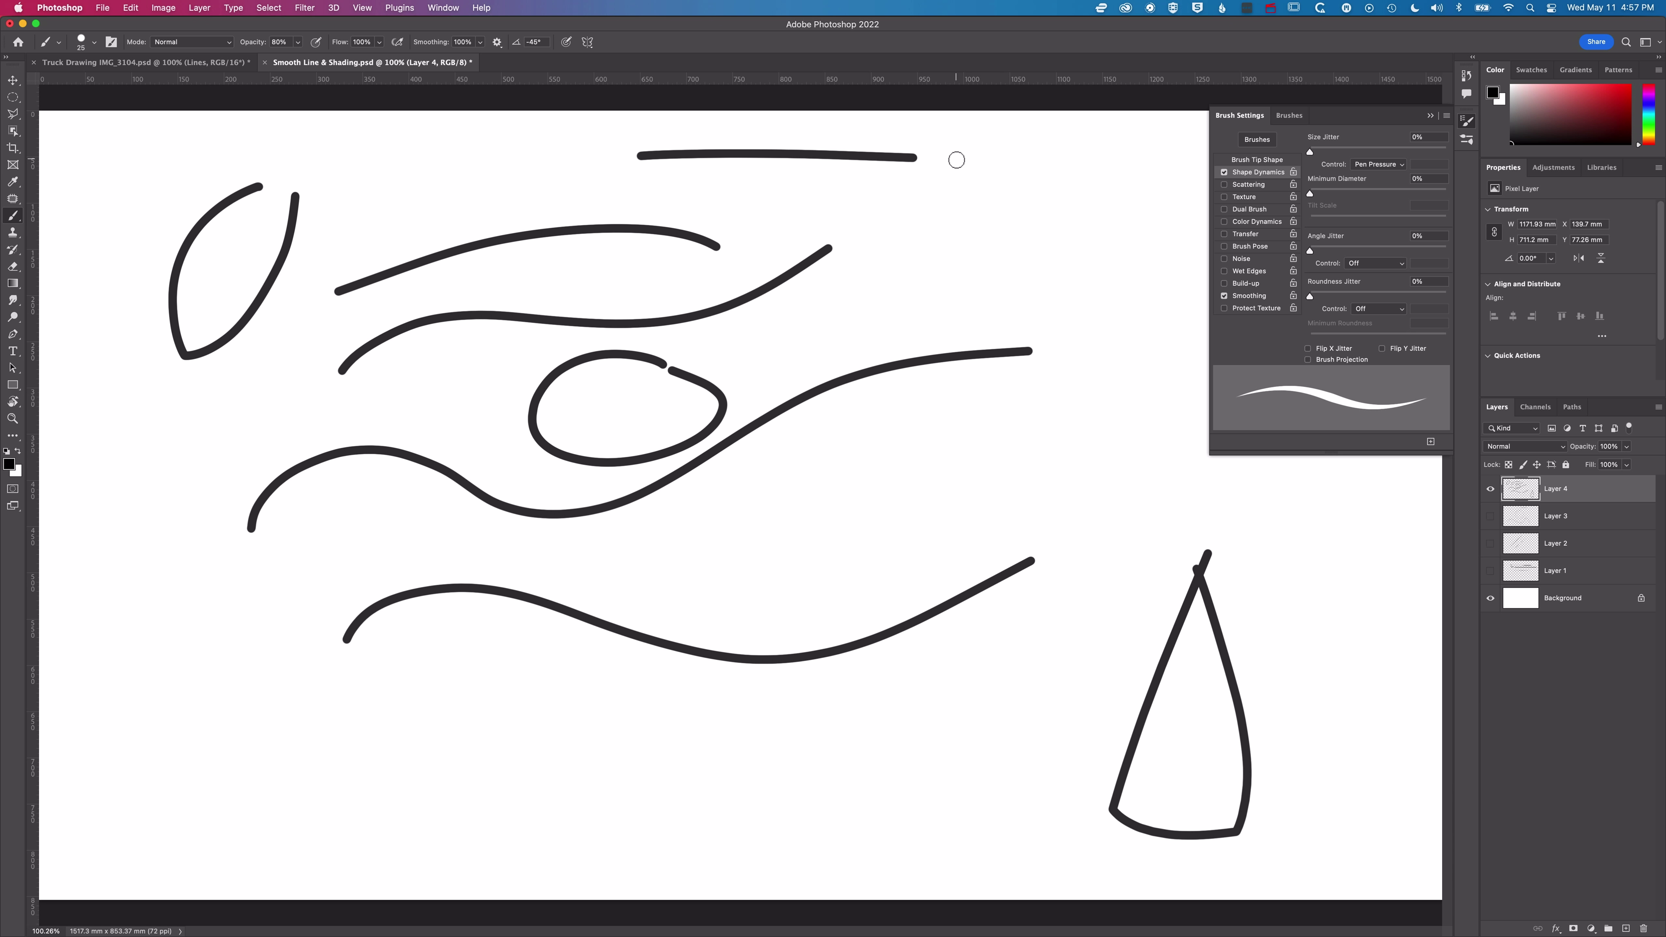
left_click_drag(1063, 244, 744, 197)
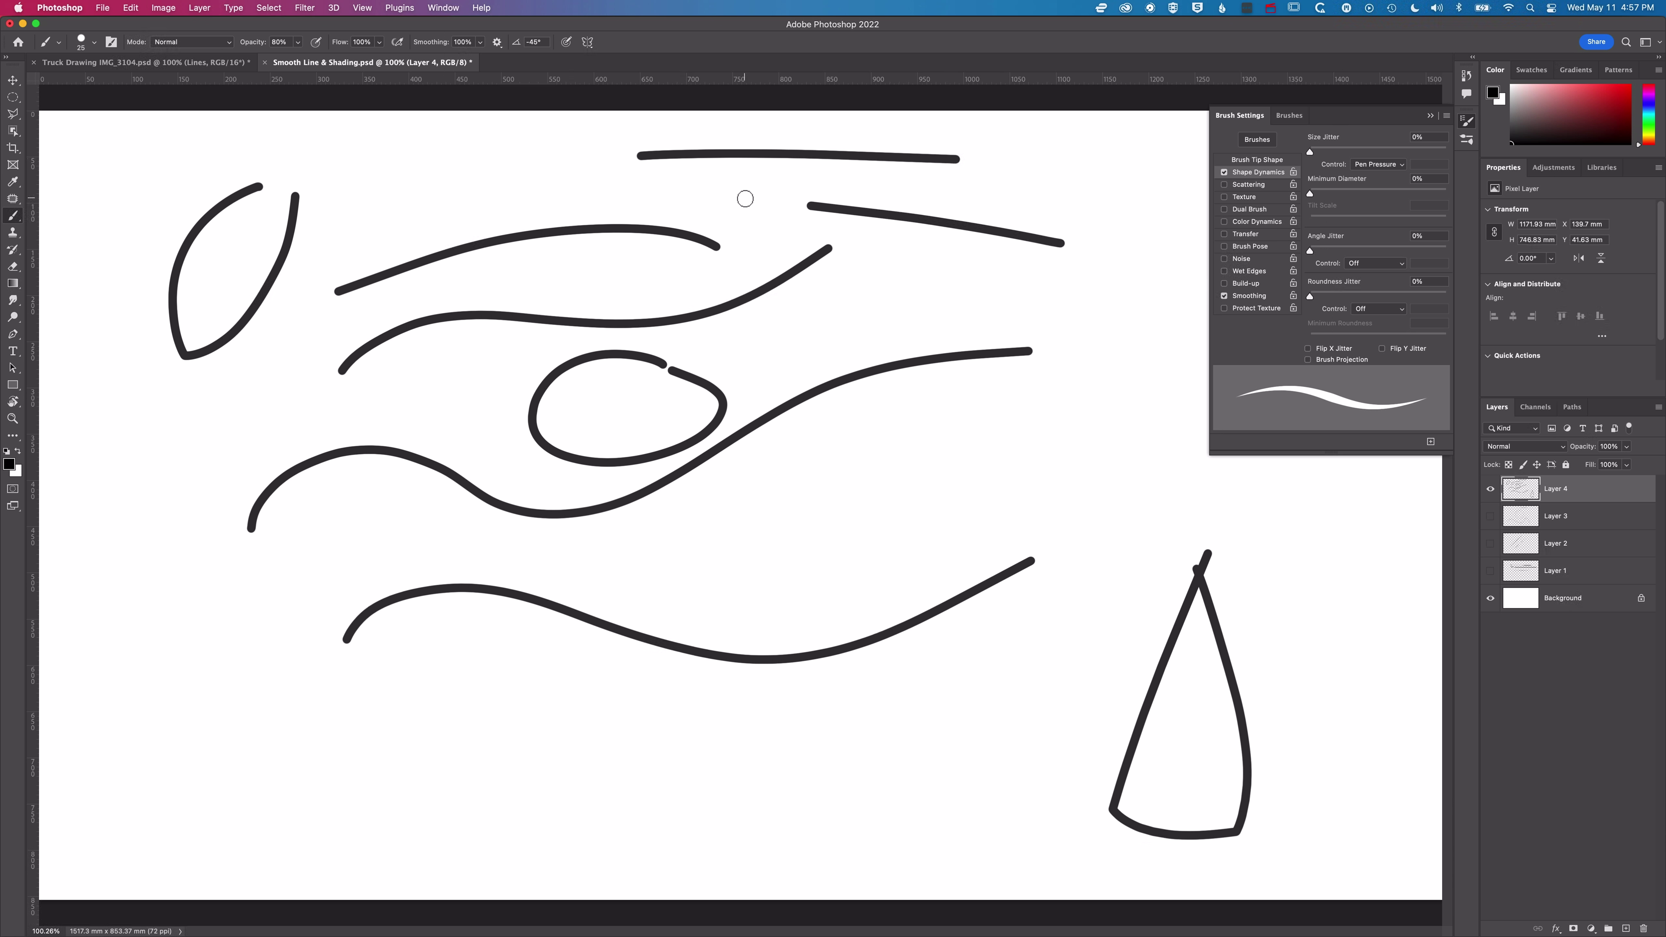
mouse_move(523, 152)
left_mouse_down()
mouse_move(394, 155)
mouse_move(435, 206)
mouse_move(573, 211)
mouse_move(551, 164)
left_mouse_up()
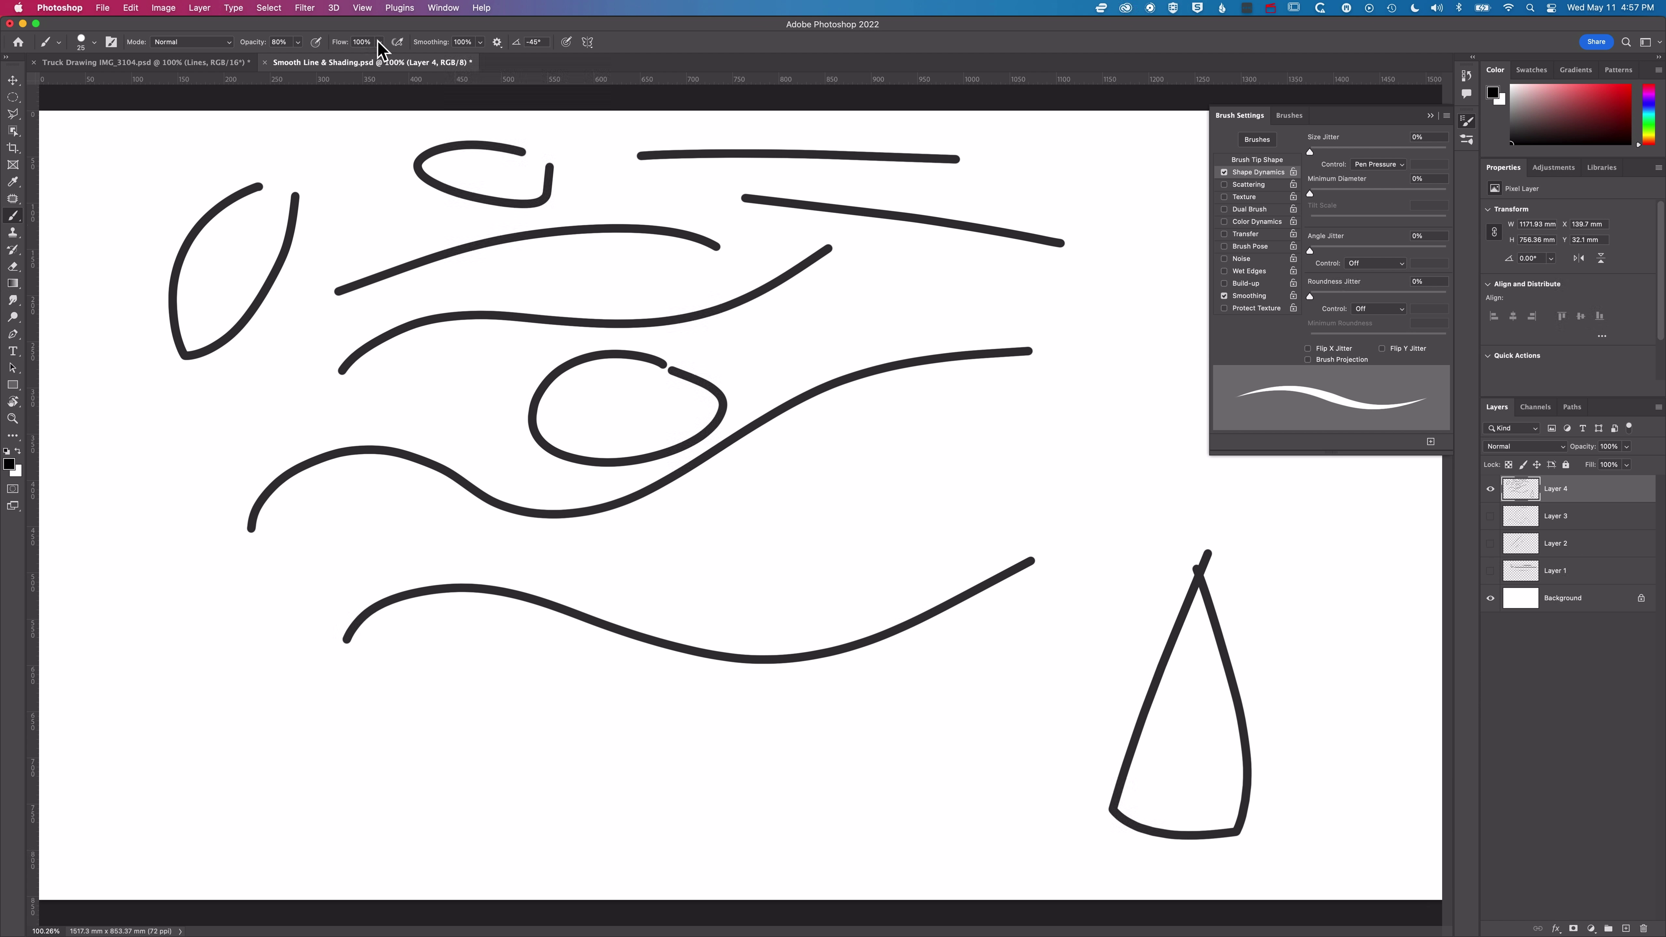
Step: Lower Smoothing to 23%, paint a diagonal stroke, and redo the bottom wave after undoing it
left_click(480, 42)
left_click_drag(479, 58, 435, 59)
left_click_drag(651, 576, 1115, 435)
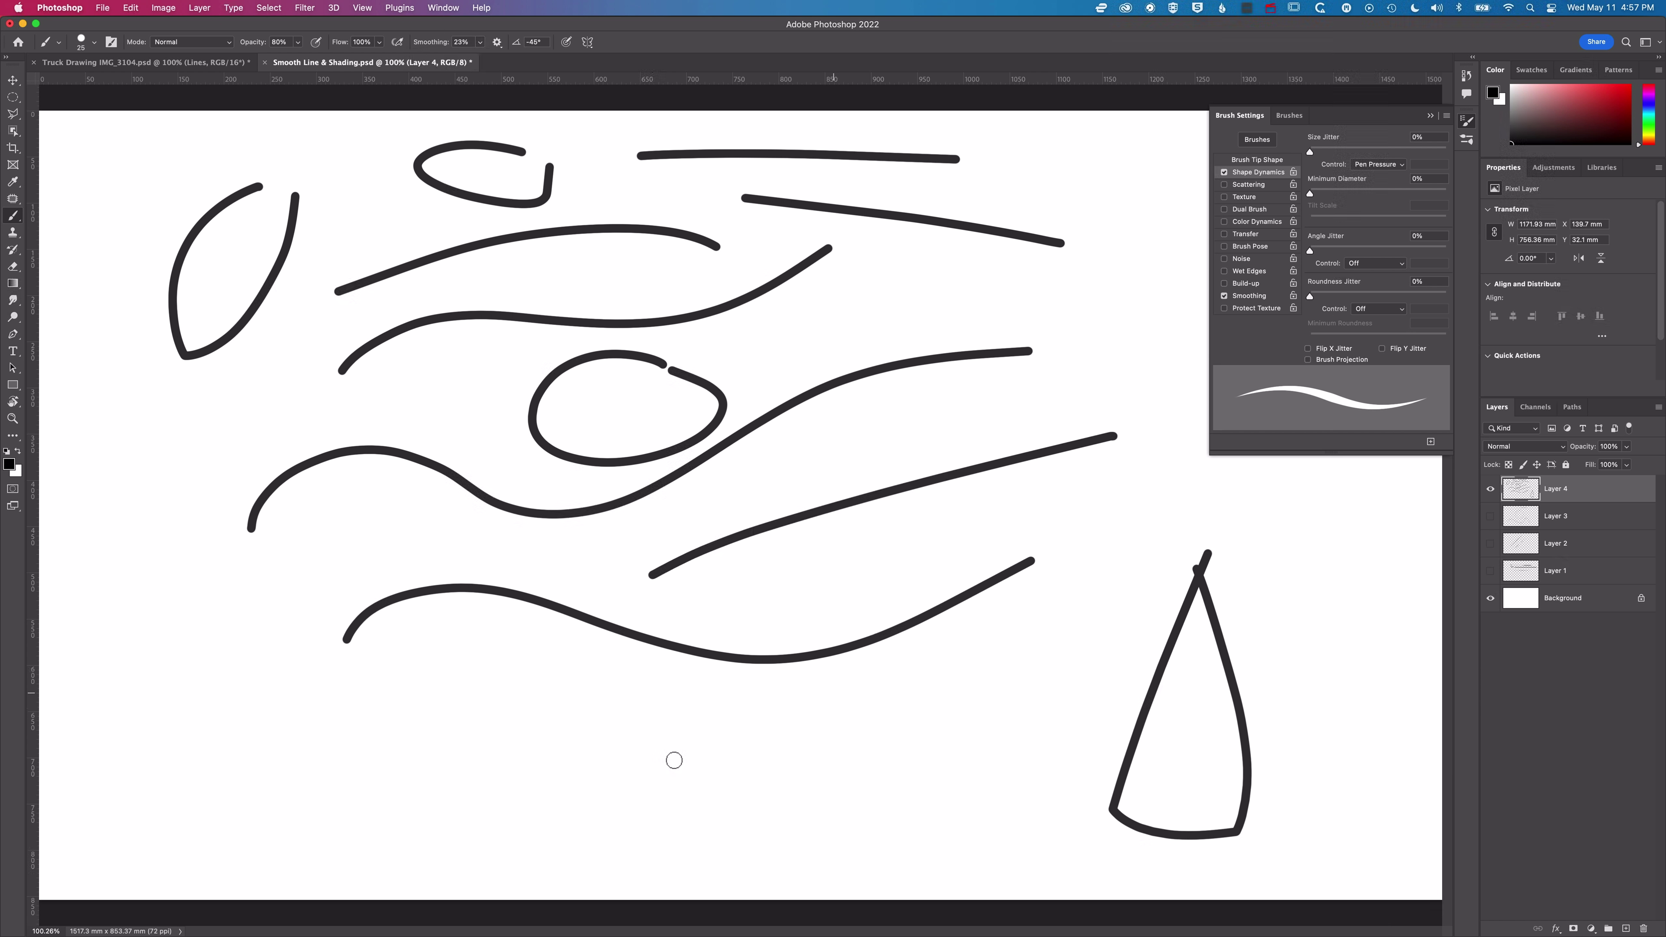
mouse_move(408, 781)
left_mouse_down()
mouse_move(500, 745)
mouse_move(539, 785)
mouse_move(960, 764)
left_mouse_up()
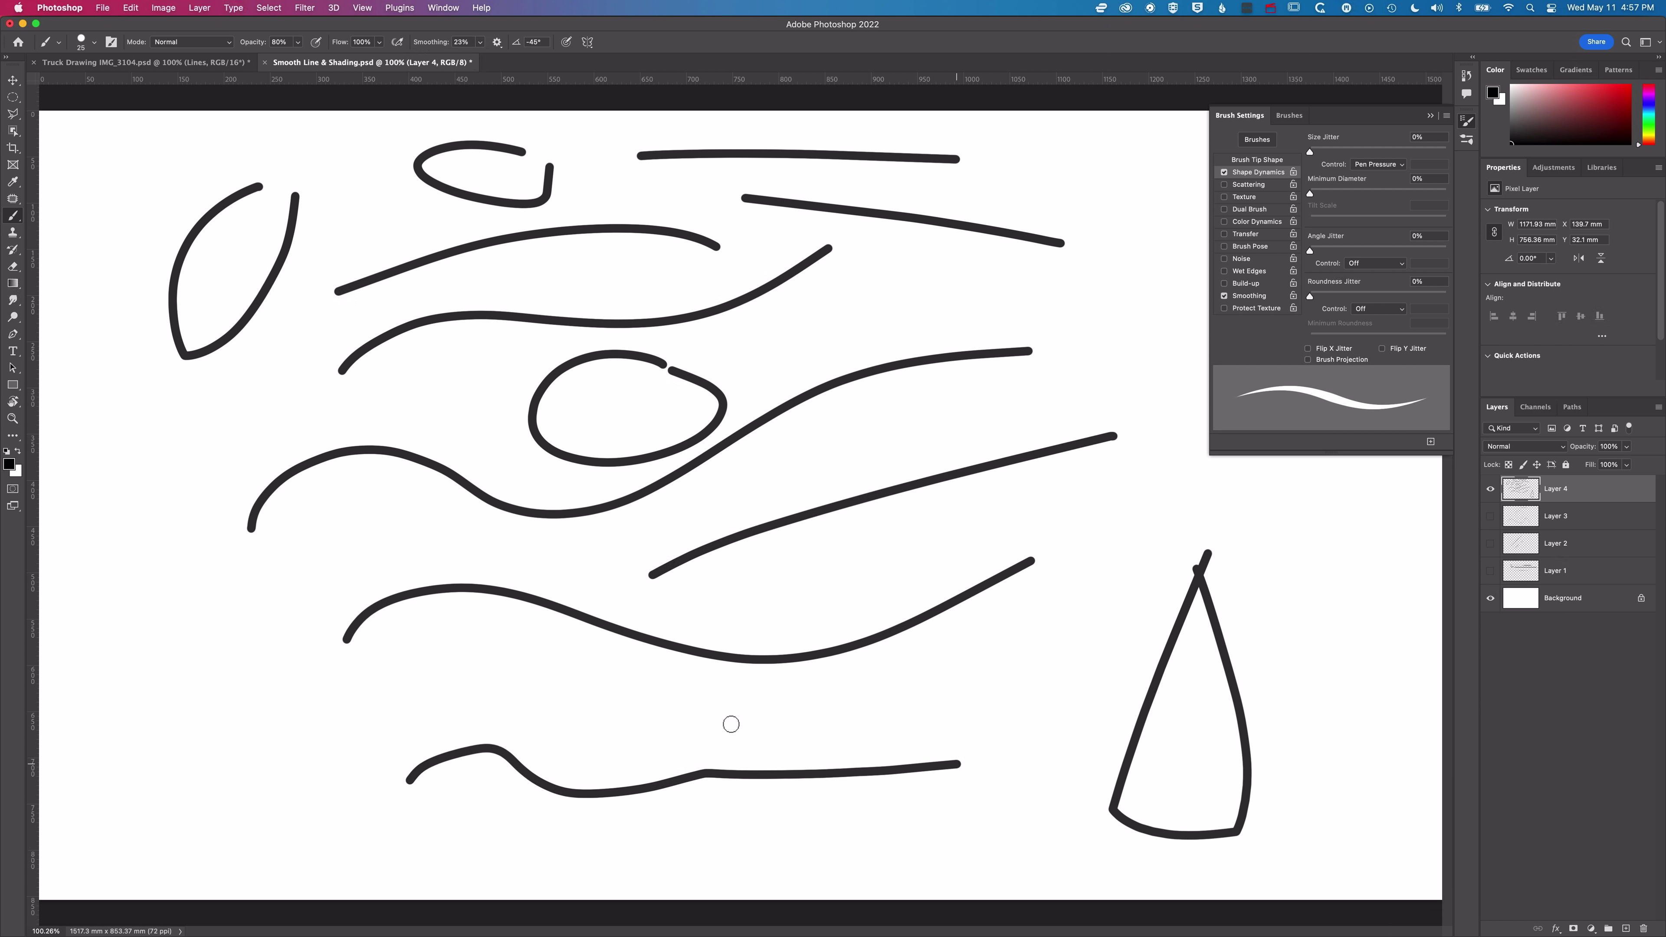
key("super+z")
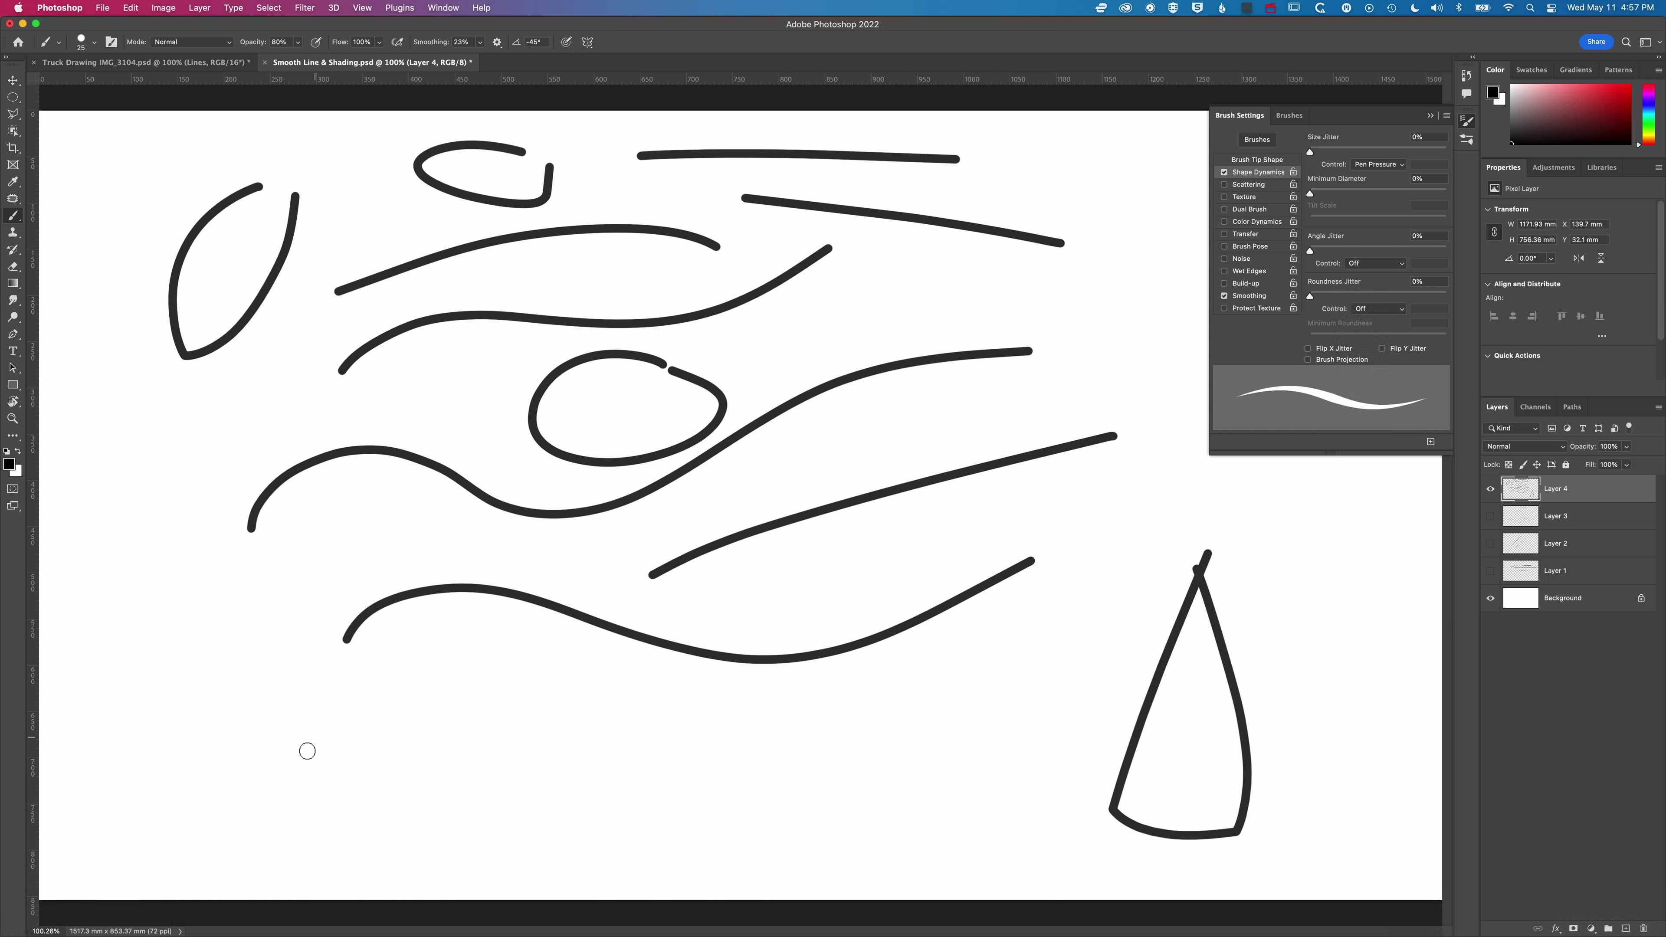
mouse_move(290, 763)
left_mouse_down()
mouse_move(323, 735)
mouse_move(436, 751)
mouse_move(526, 790)
mouse_move(708, 783)
mouse_move(817, 714)
left_mouse_up()
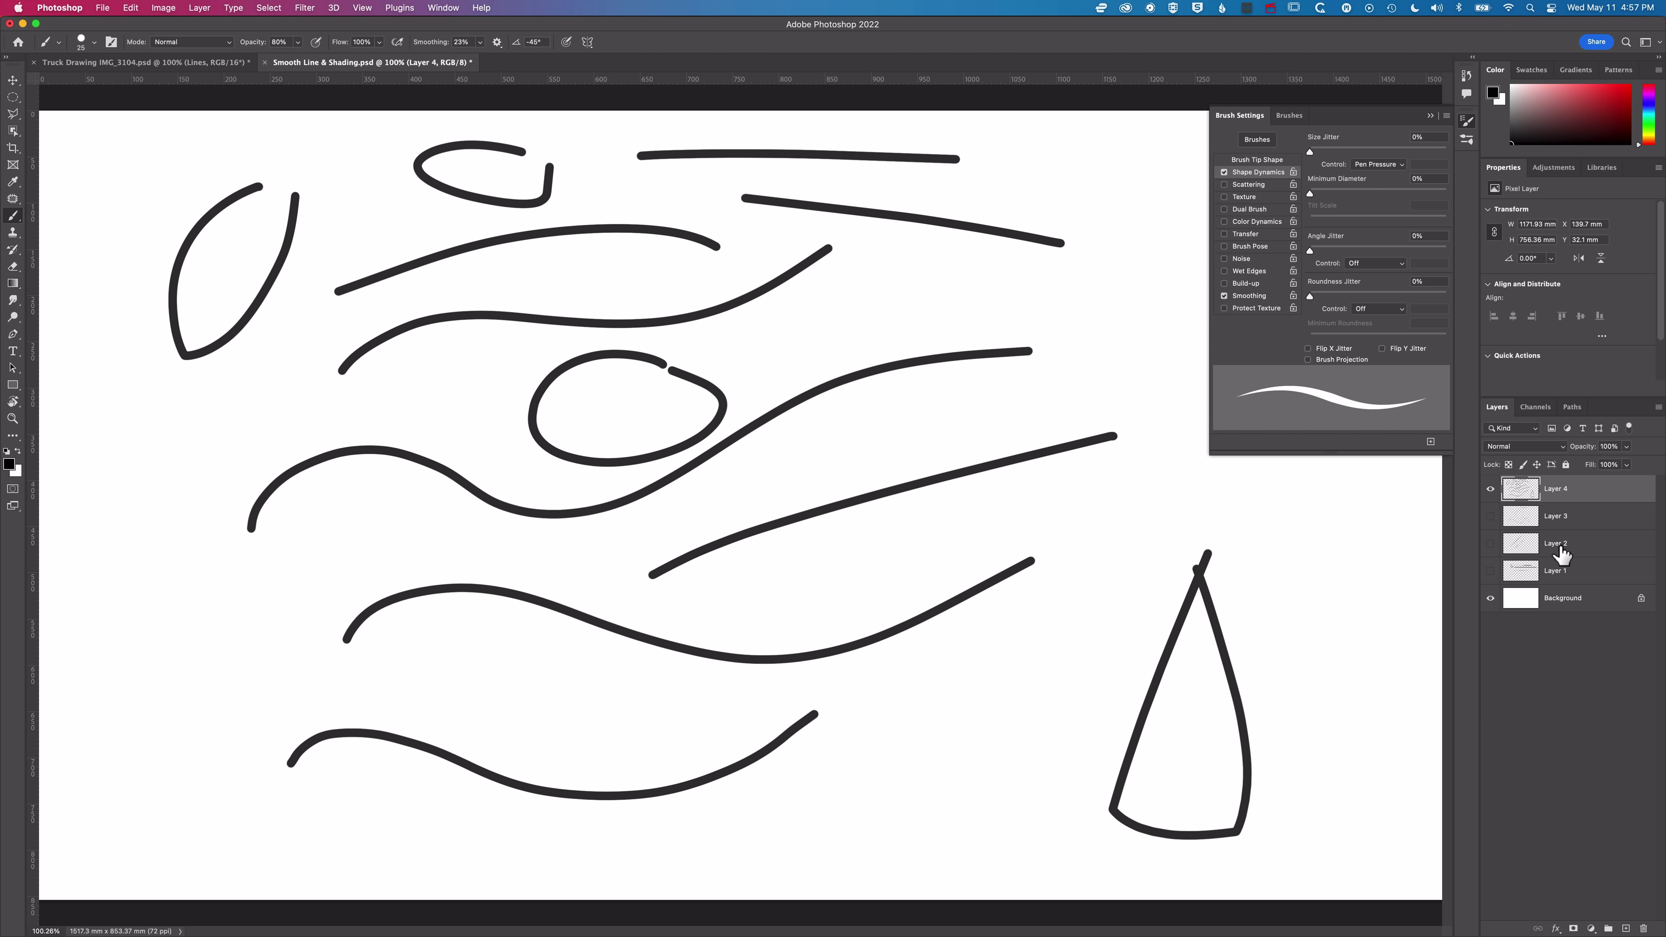
left_click(1490, 488)
left_click(1491, 570)
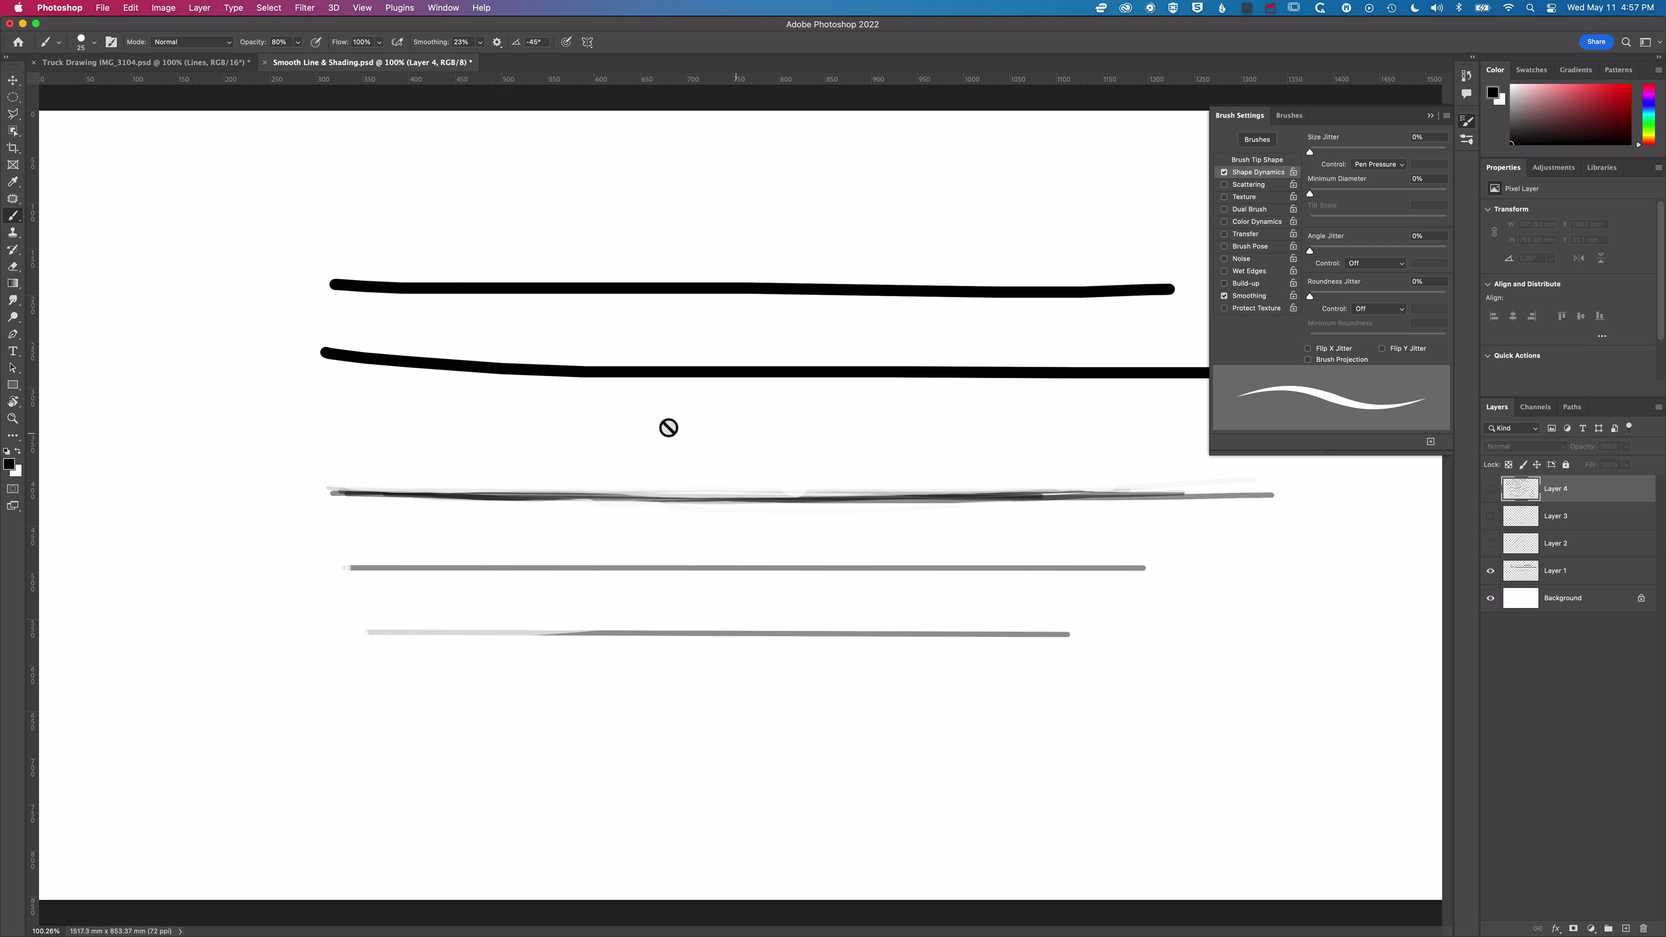
left_click(1491, 516)
left_click(1490, 570)
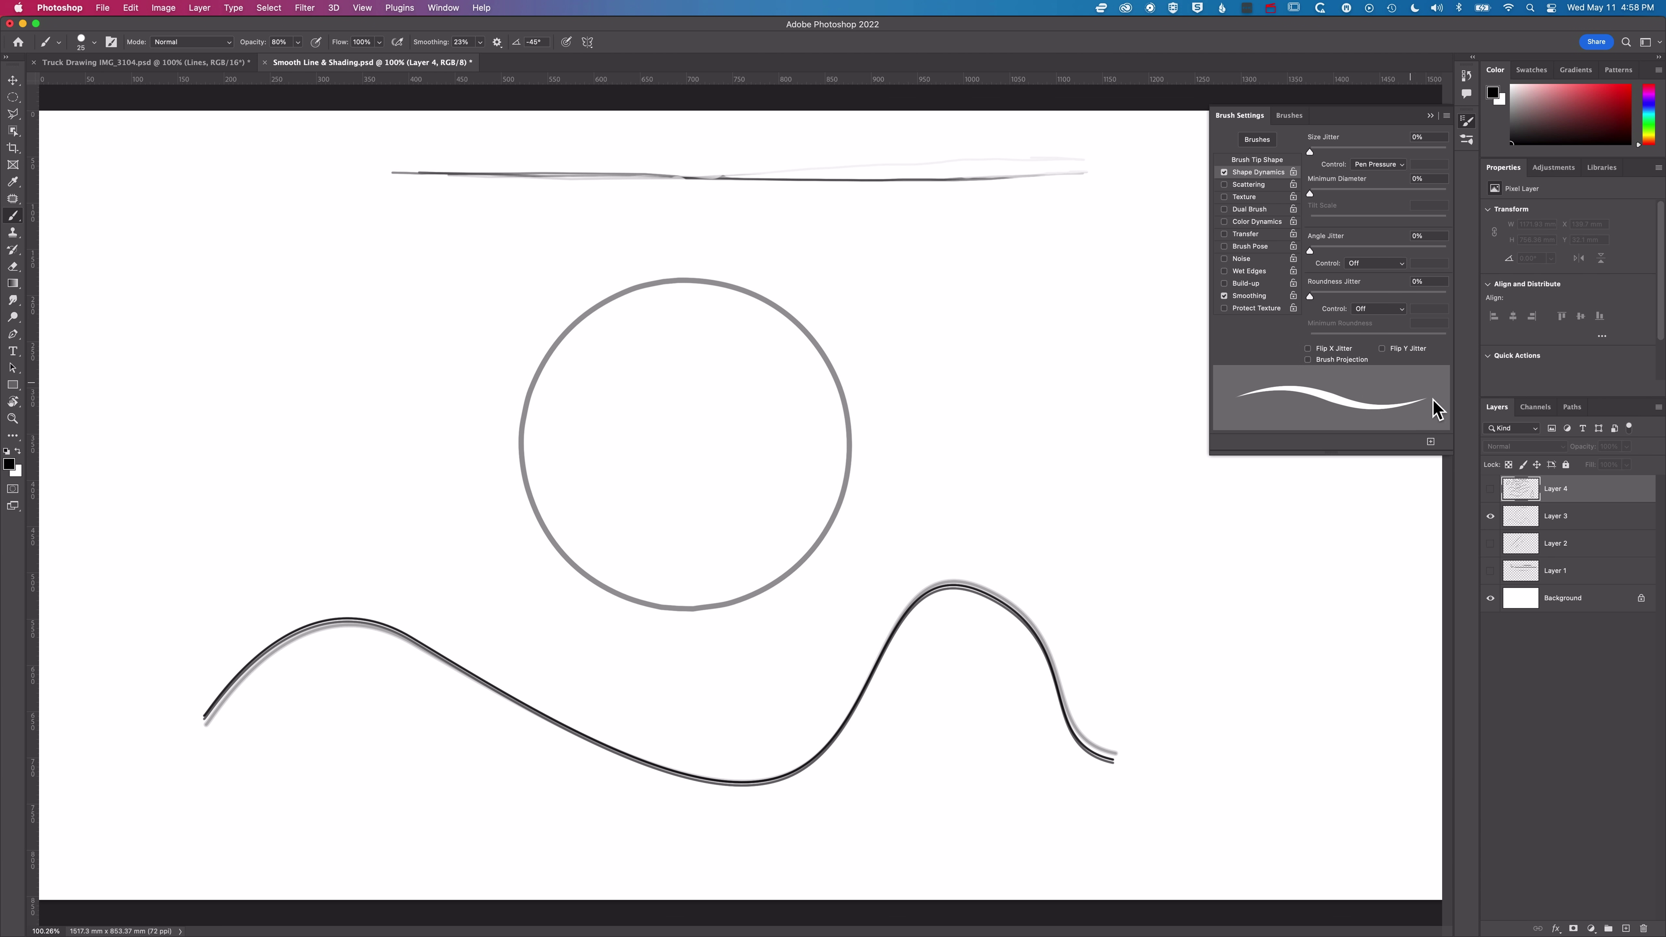
left_click(1490, 489)
left_click(1491, 516)
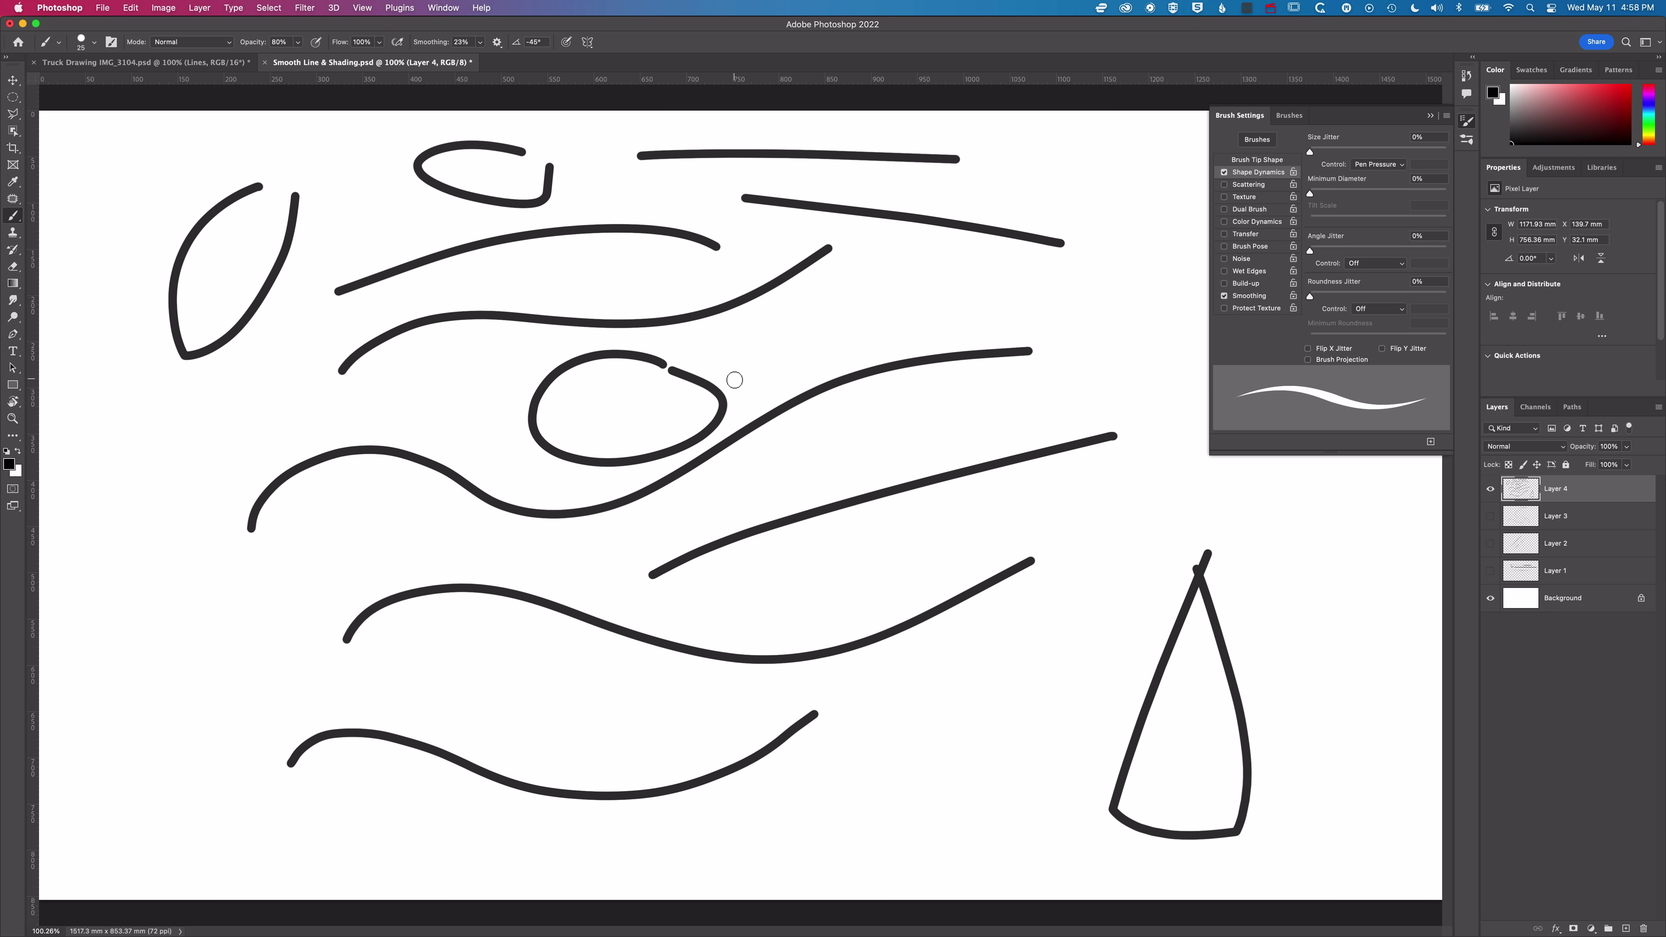
Step: In Truck Drawing, hide Layer 3's fill and toggle Levels 1 and Hue/Saturation 1 to compare the photo
left_click(190, 62)
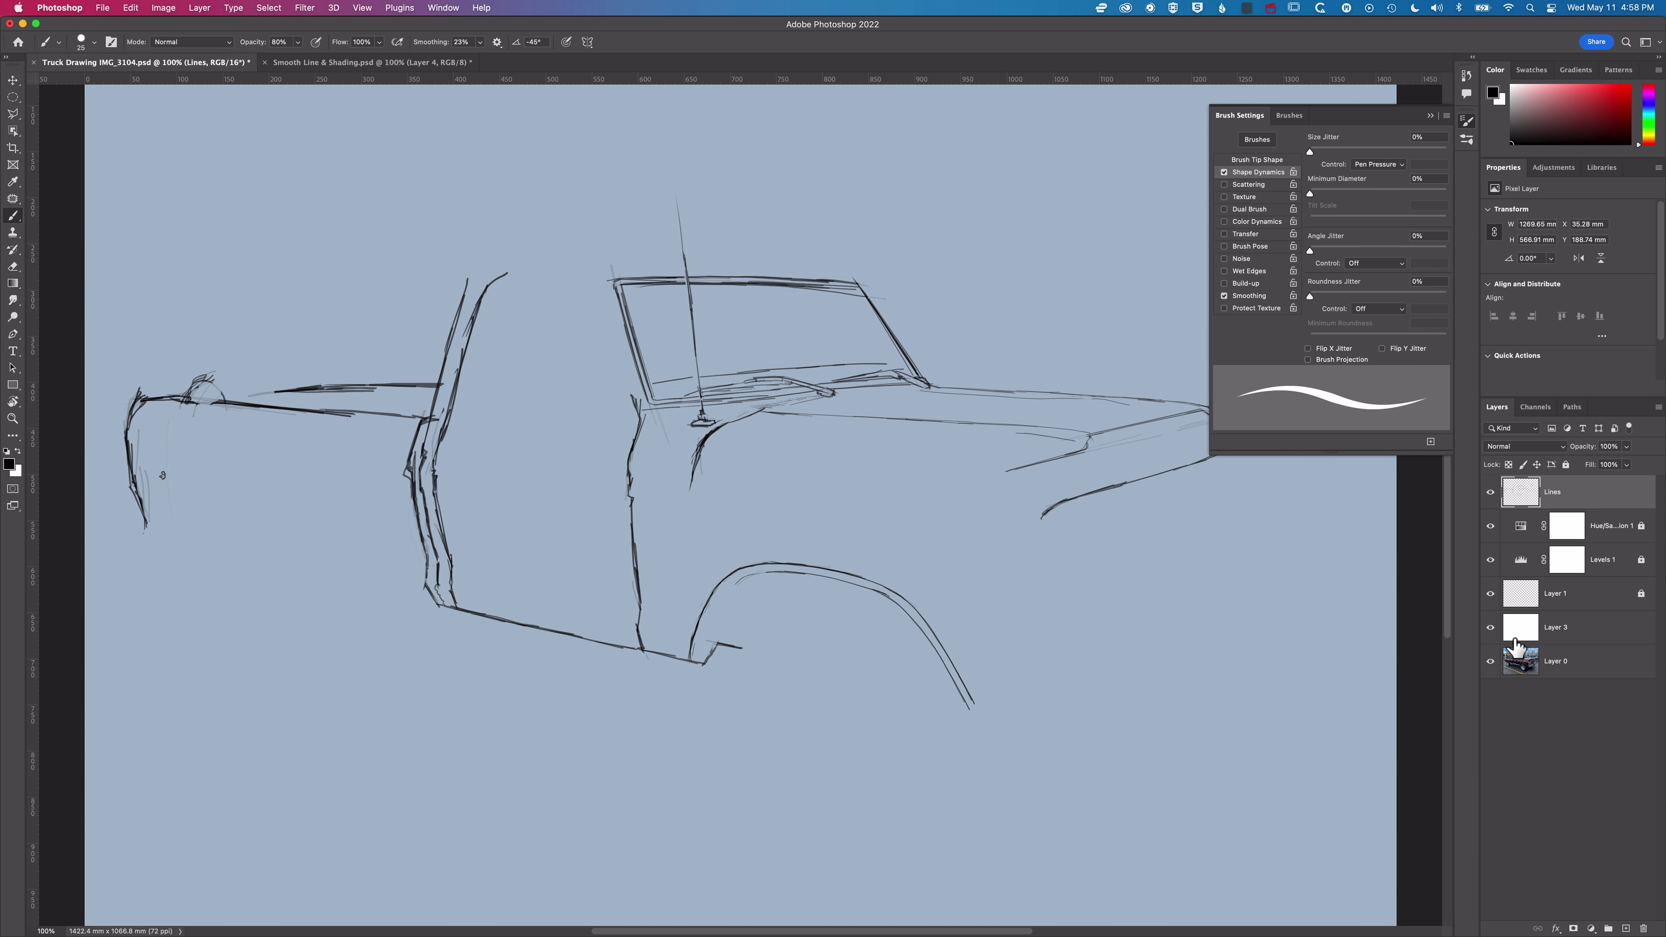
left_click(1491, 628)
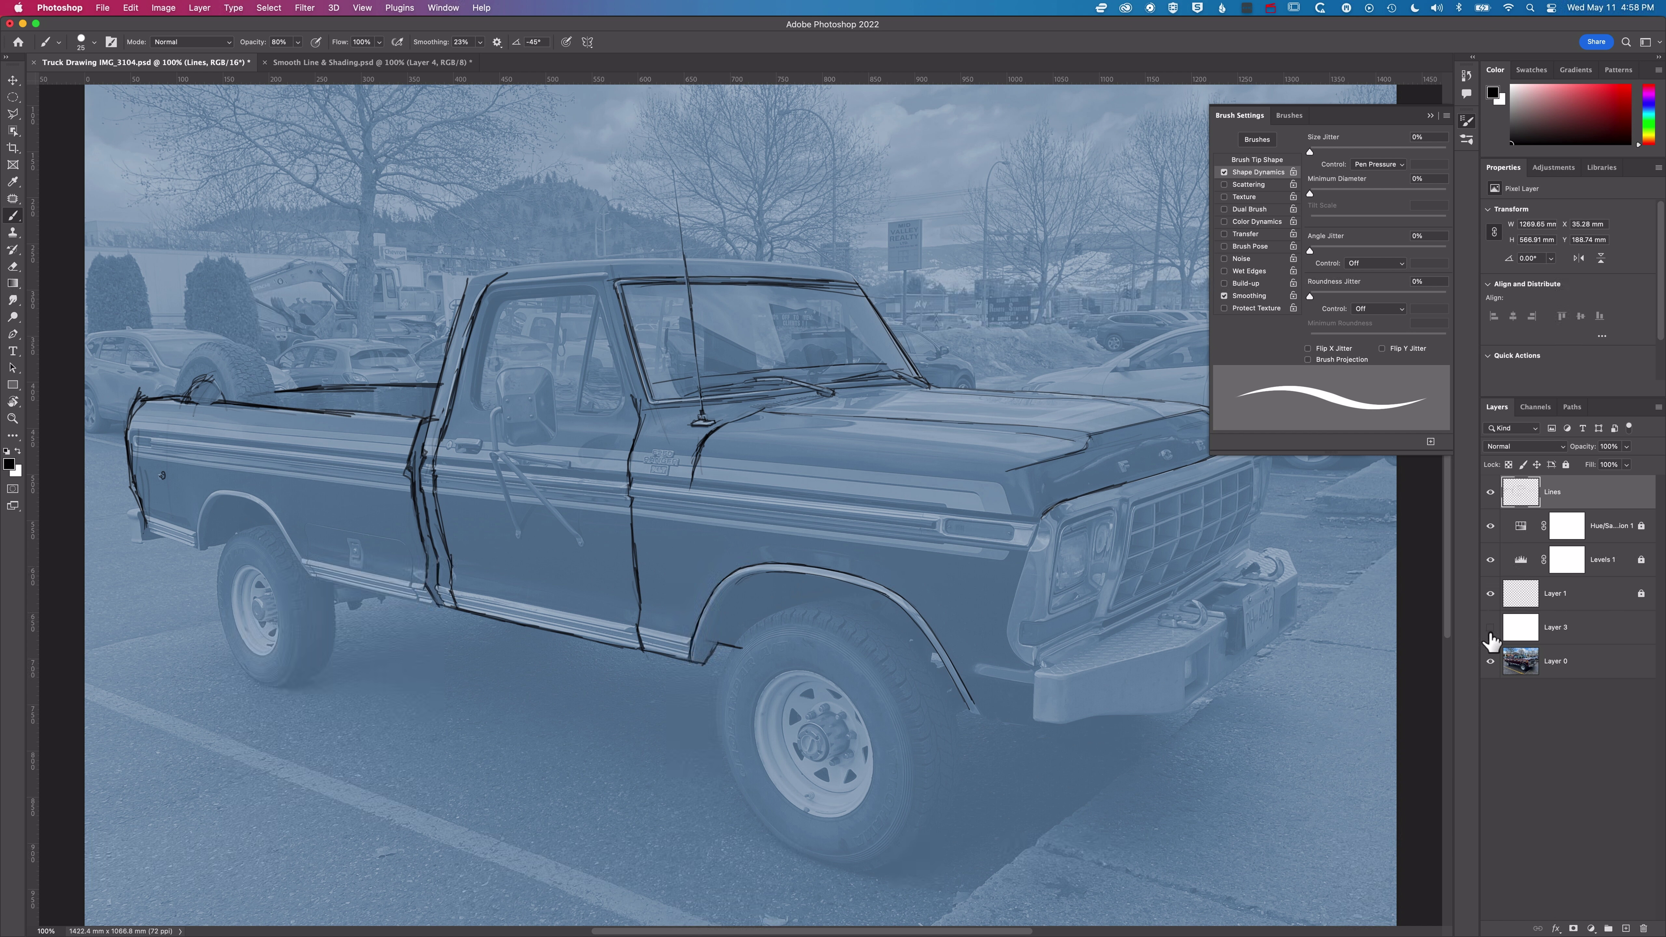
left_click_drag(1490, 529, 1492, 568)
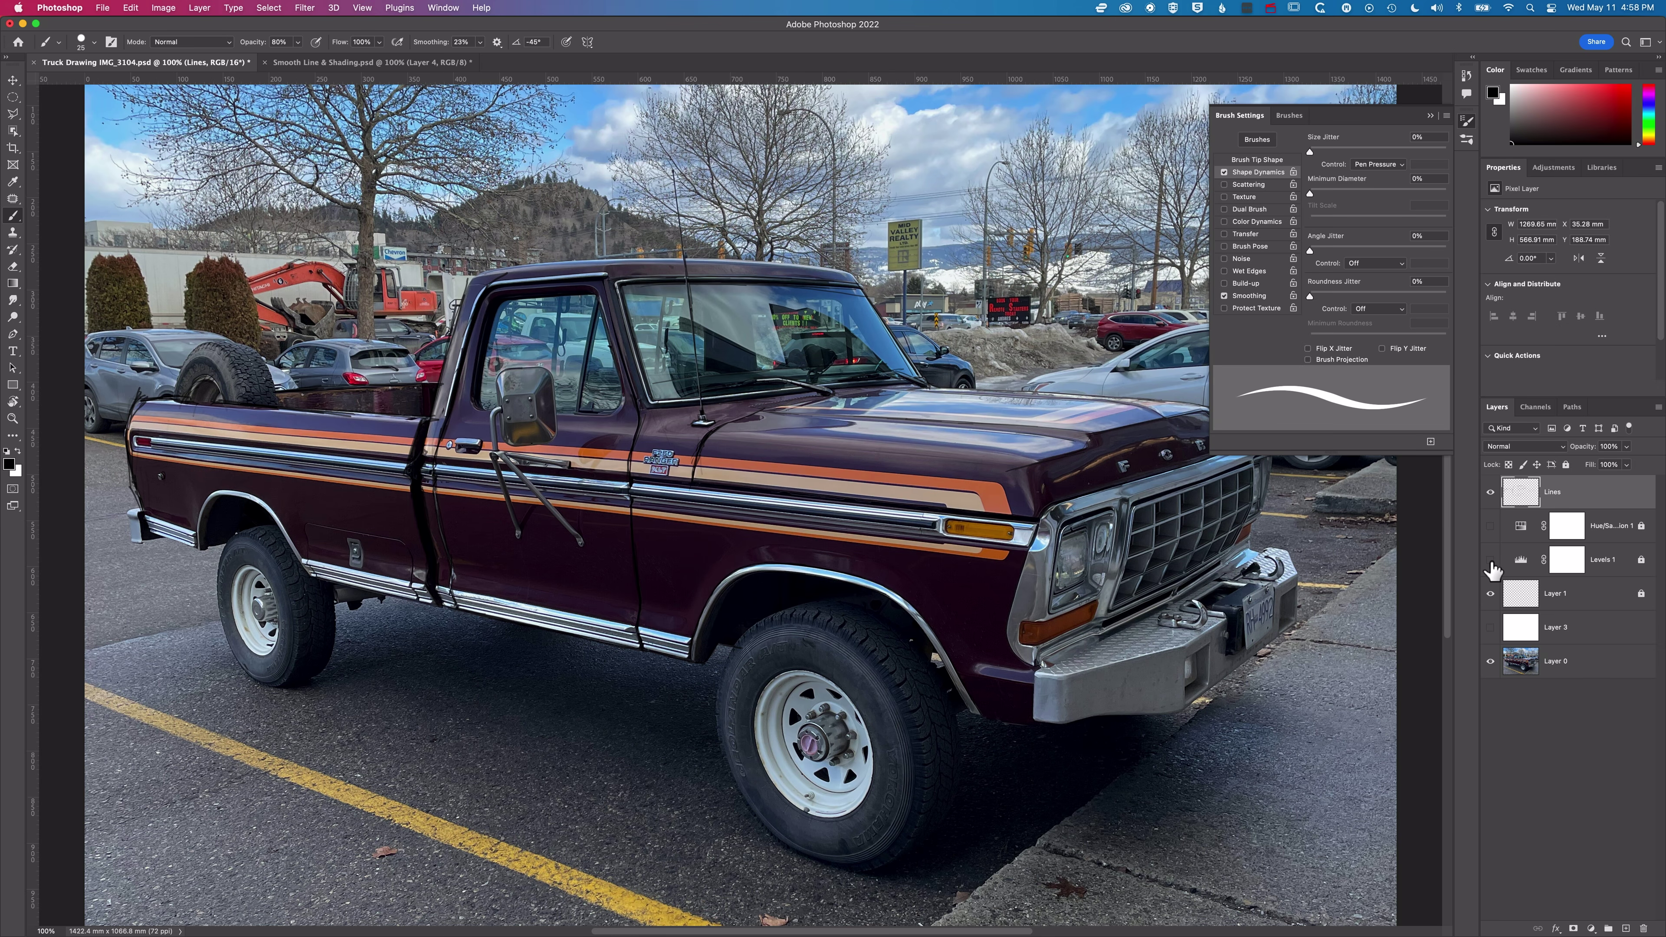
left_click(1491, 560)
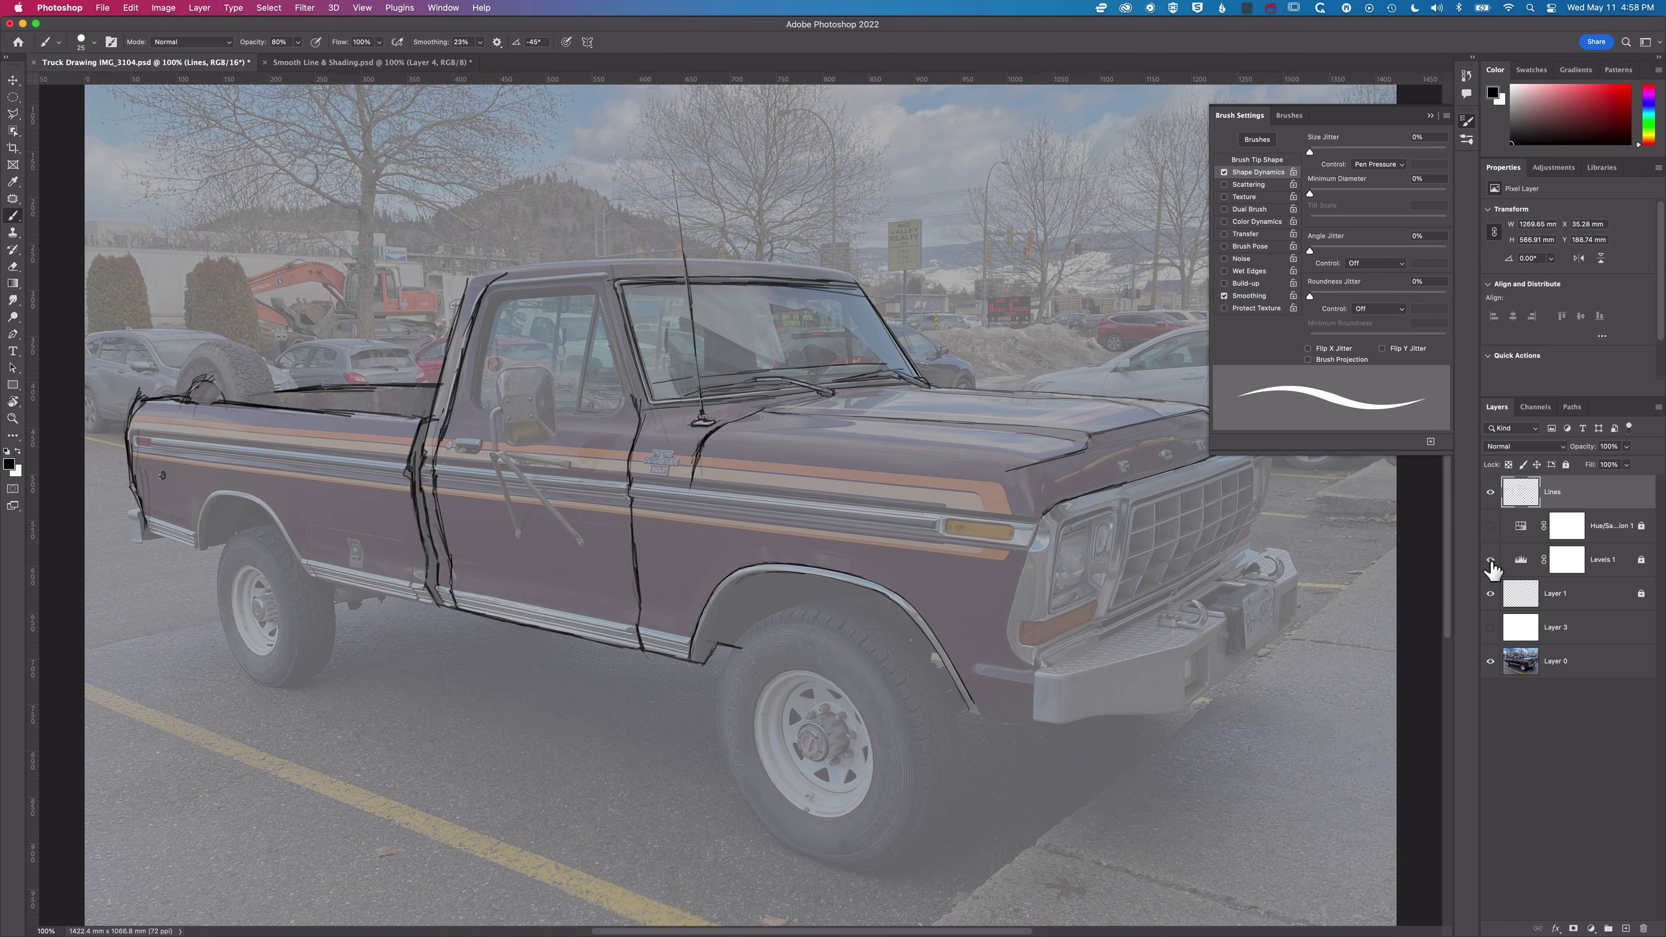
left_click(1490, 528)
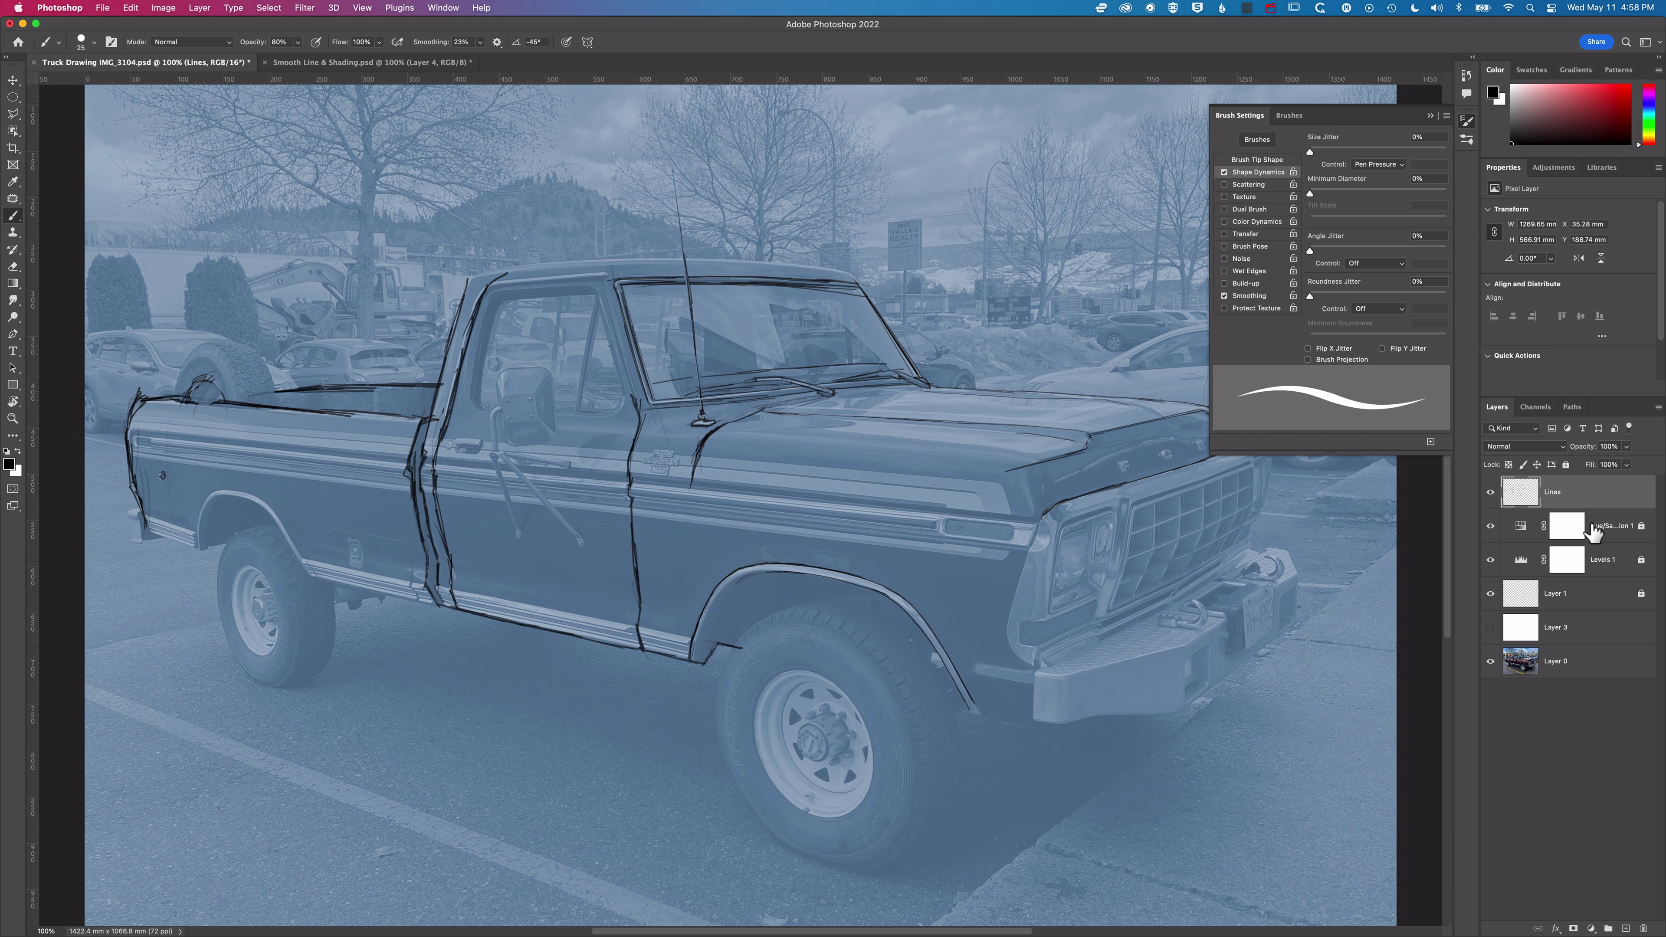
left_click(1565, 531)
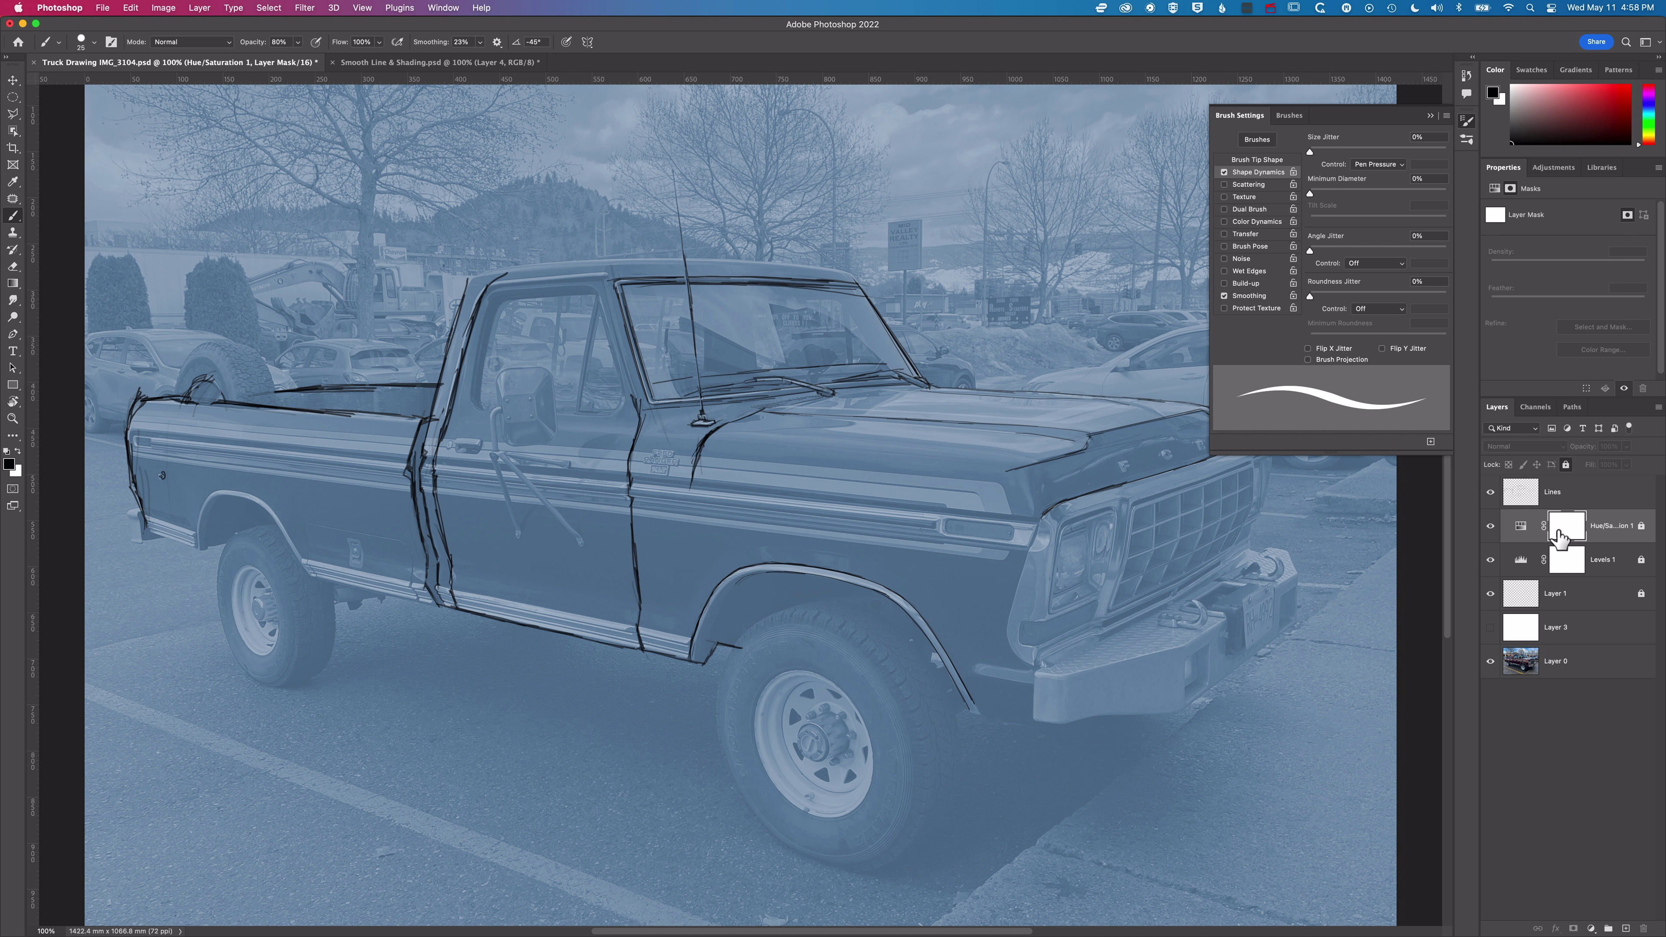
Step: Activate the Lines layer, toggle the fill to reveal the photo, then return to Smooth Line & Shading
left_click(1522, 499)
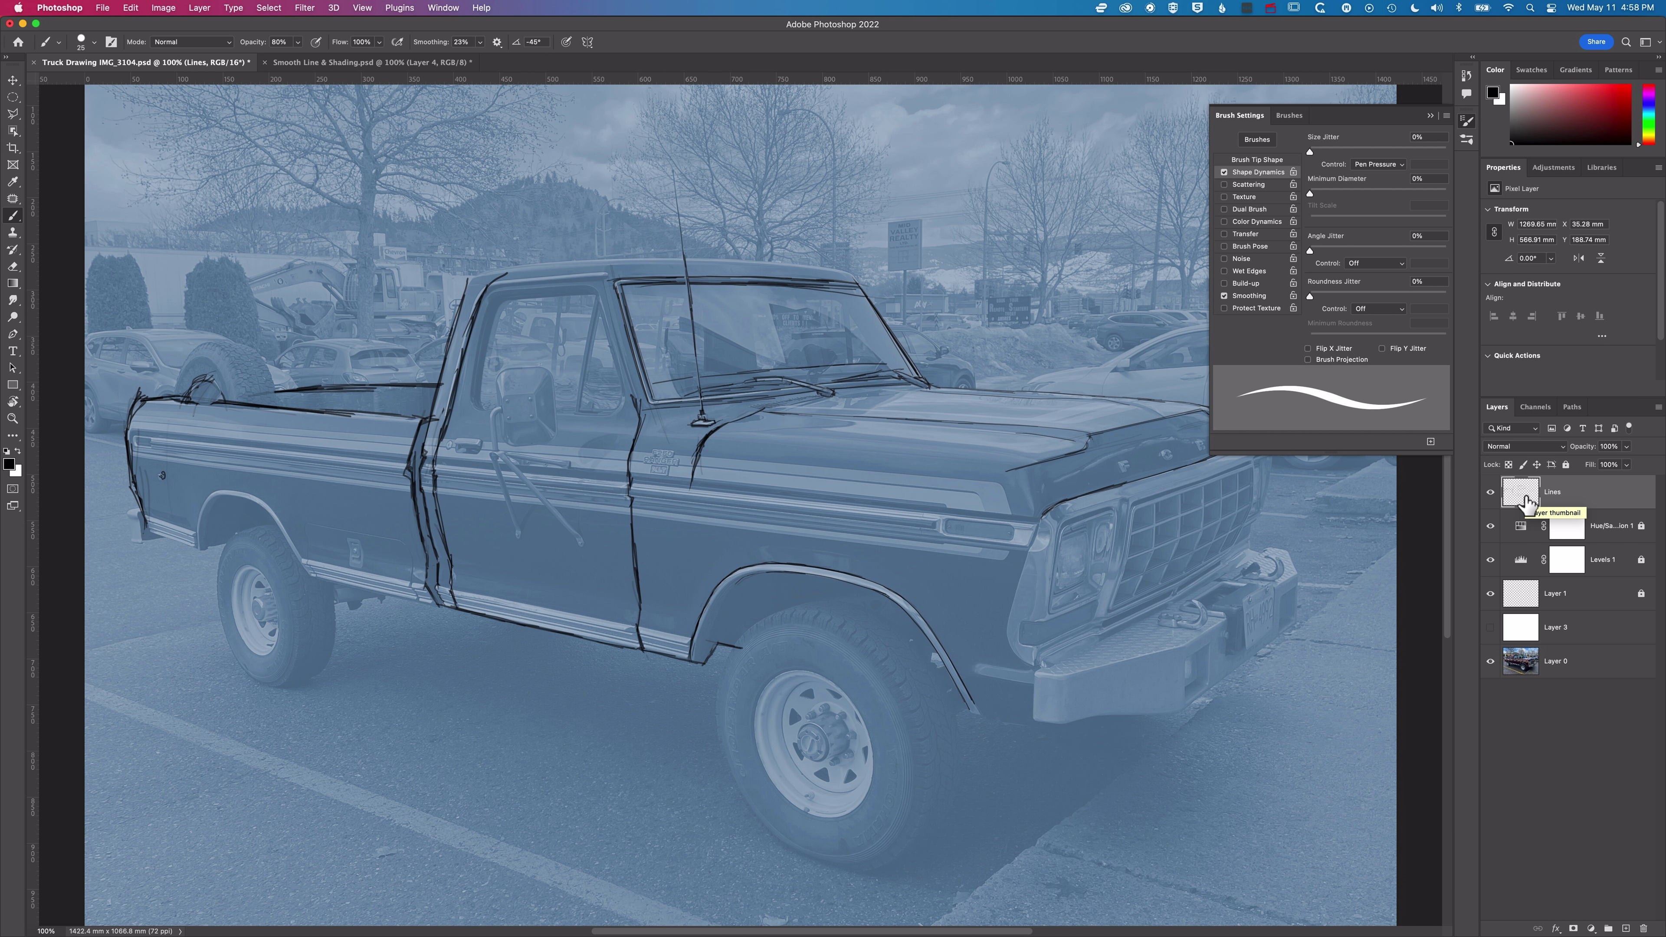
left_click(1490, 628)
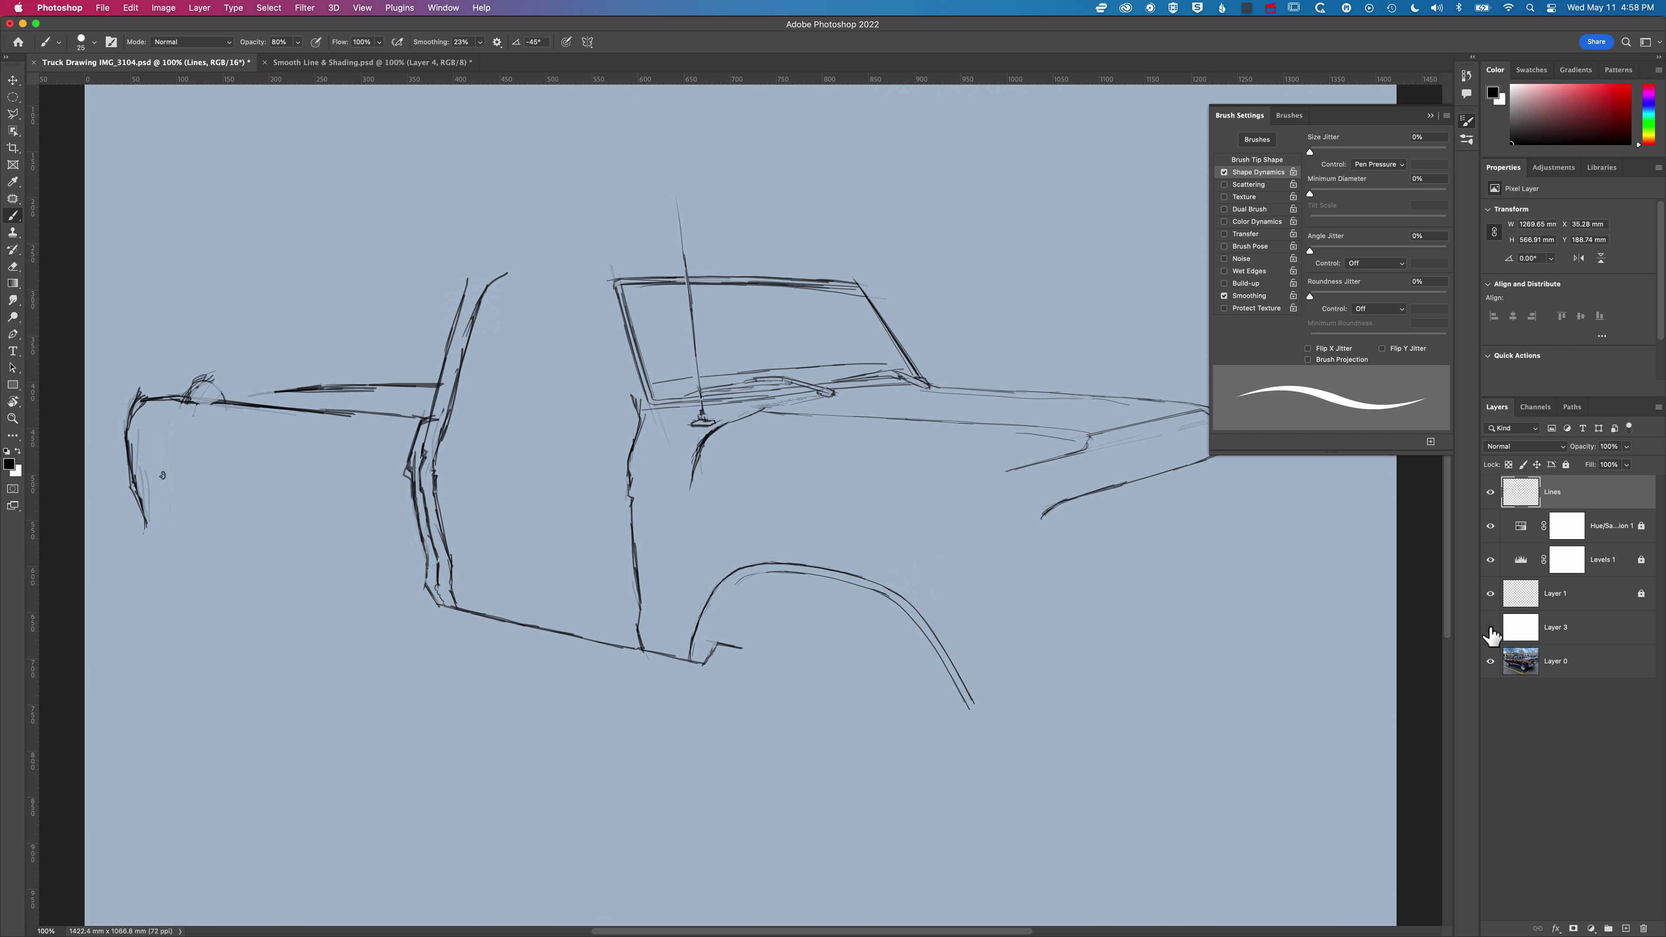
left_click(1490, 628)
left_click(1490, 628)
left_click(1491, 628)
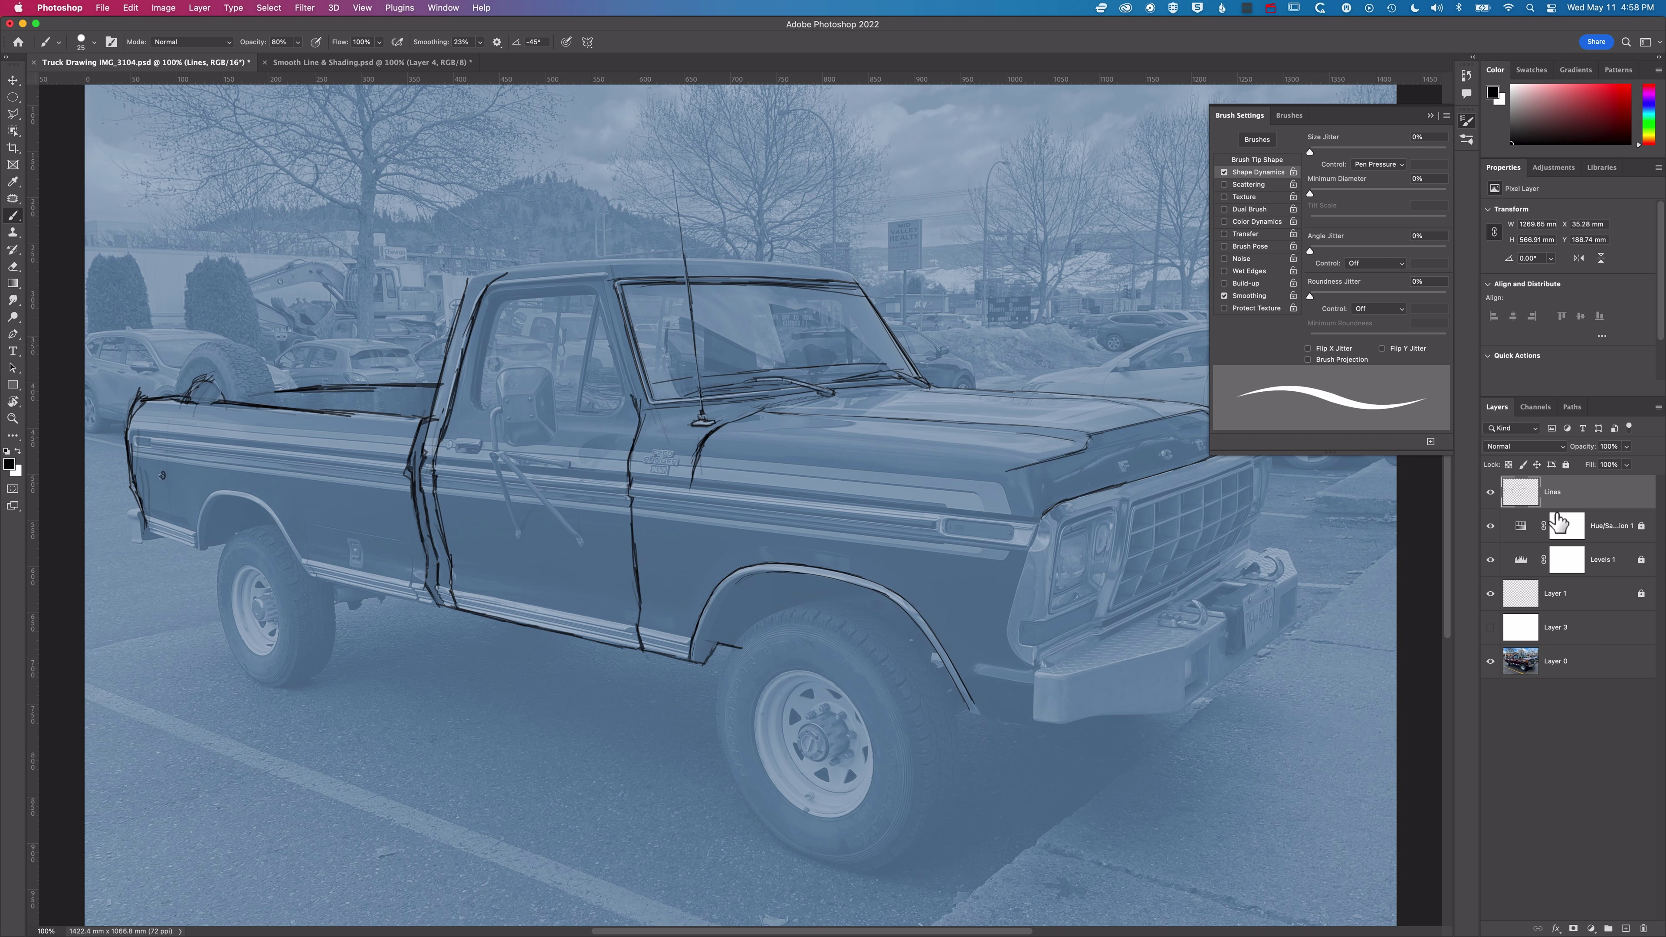
left_click(399, 64)
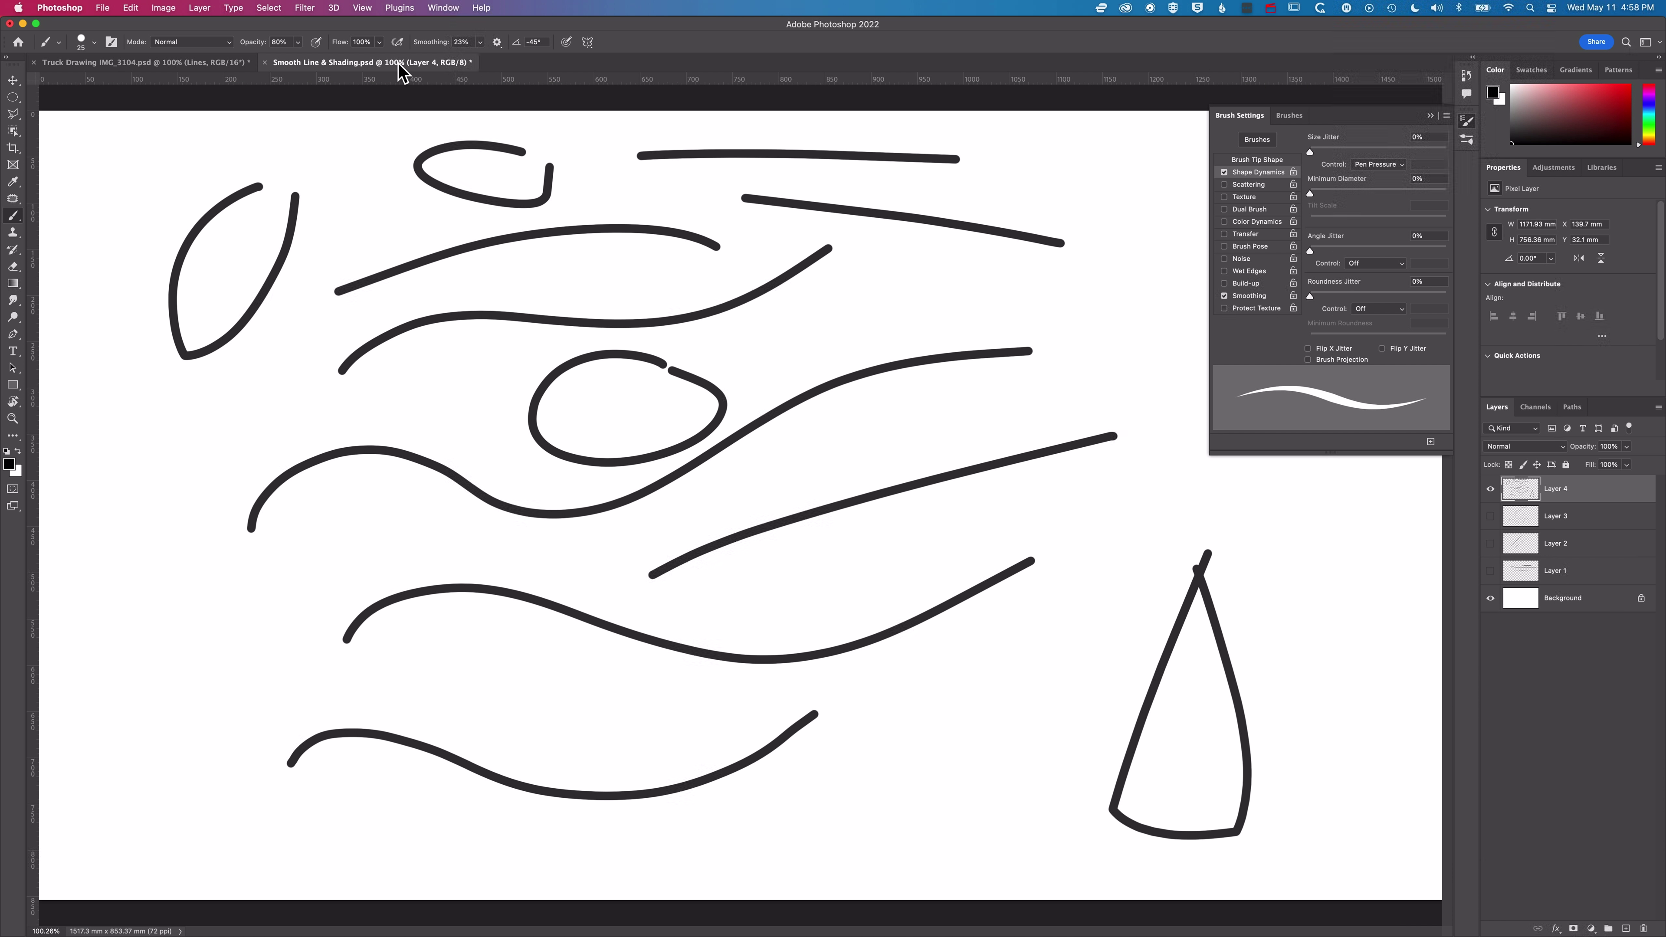